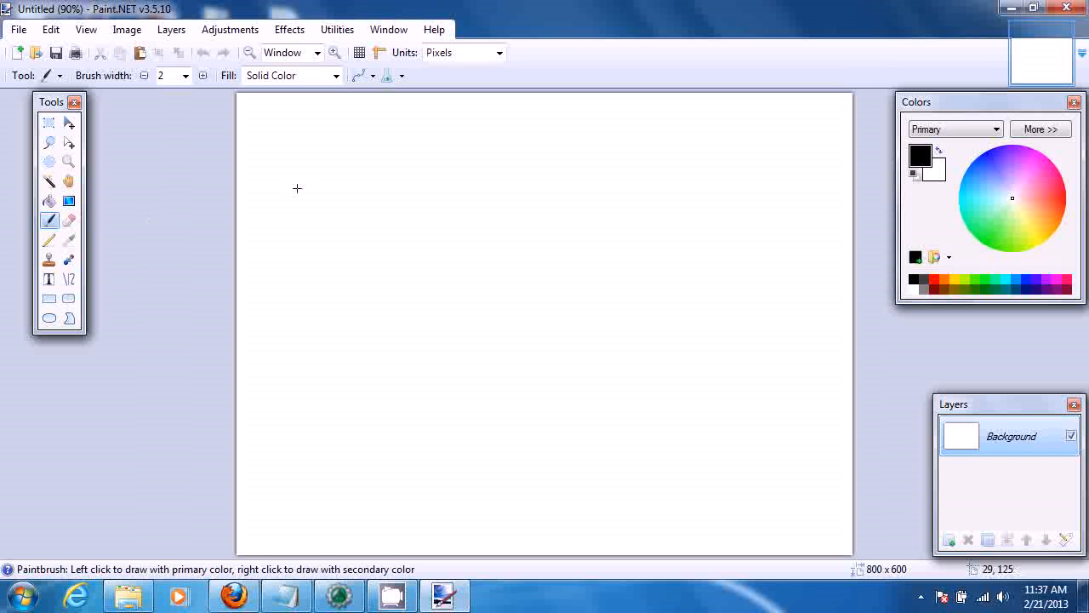
# - Clear a full-width rectangular area covering roughly the upper half of the white Background layer to transparency
pyautogui.click(49, 127)
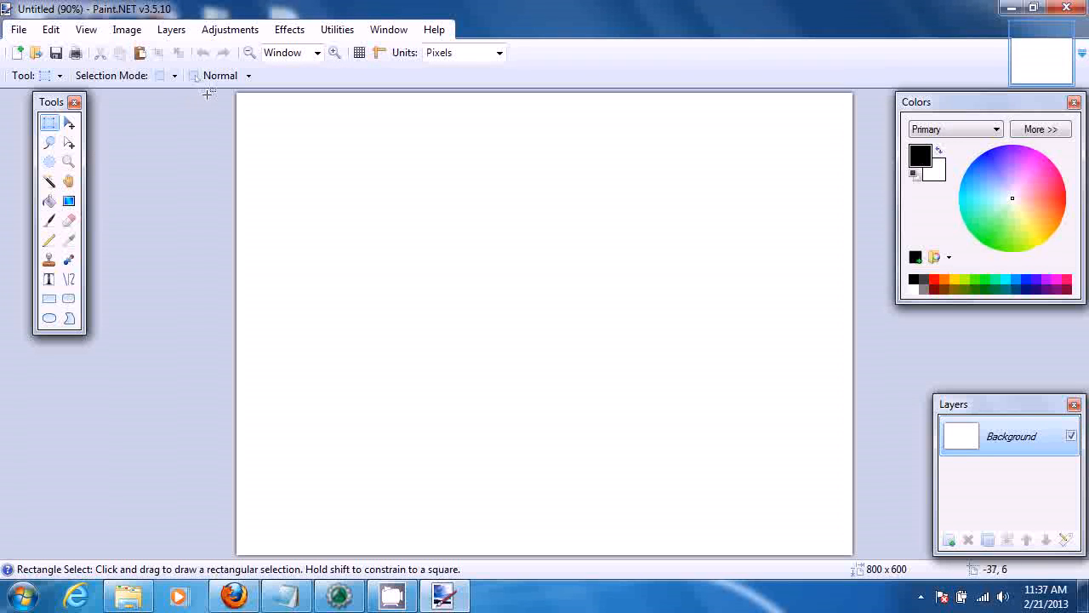
pyautogui.moveTo(237, 92); pyautogui.dragTo(888, 189)
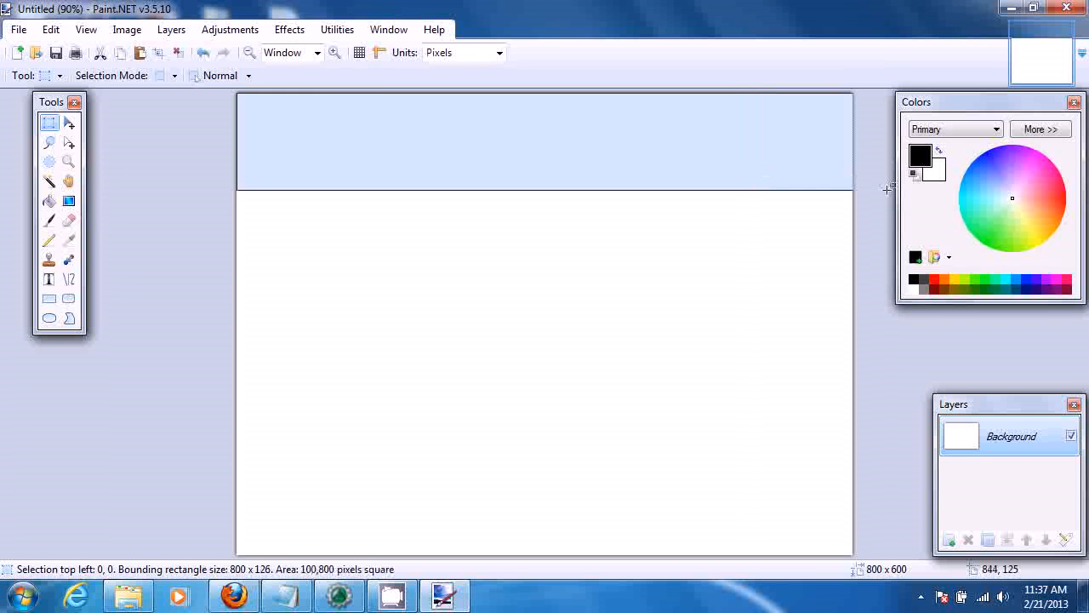
pyautogui.click(205, 89)
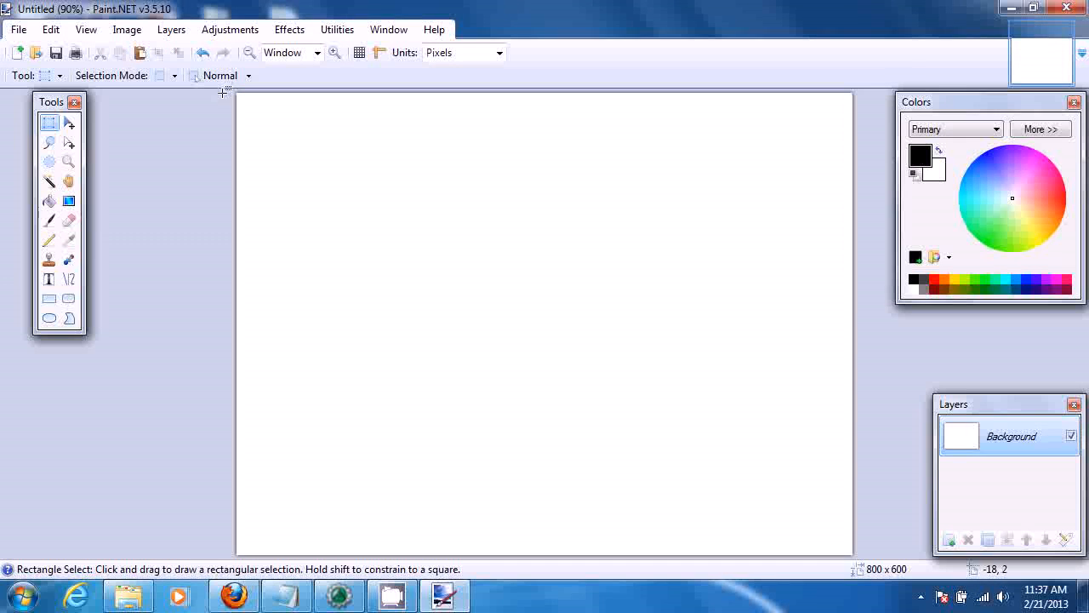
pyautogui.moveTo(235, 99); pyautogui.dragTo(890, 342)
pyautogui.press('Delete')
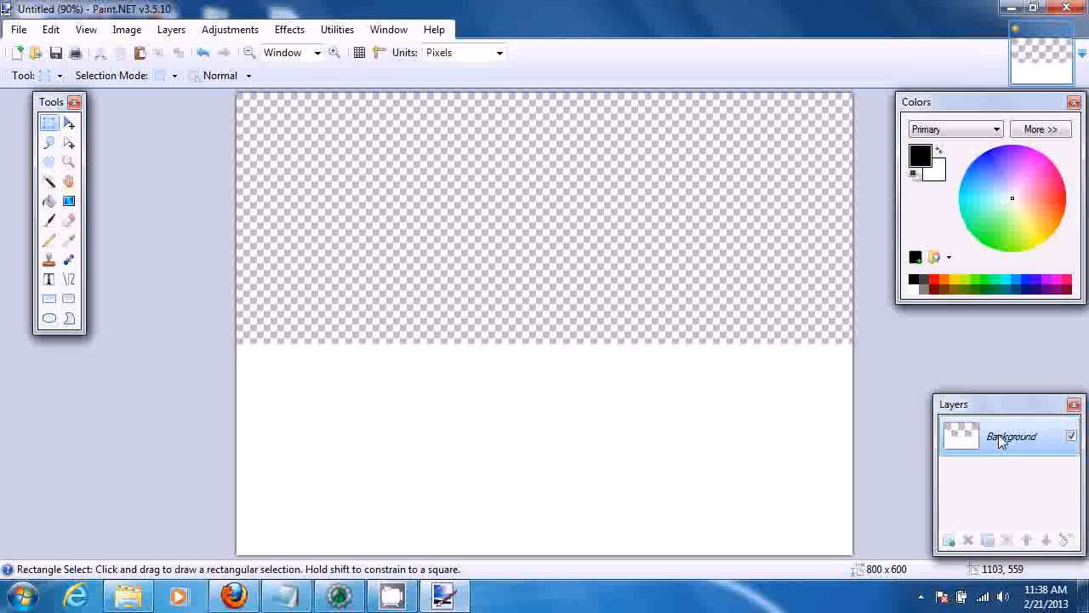
# - Draw a red ellipse of about 537 × 424 px on a new layer, and move the Background layer above it
pyautogui.click(949, 541)
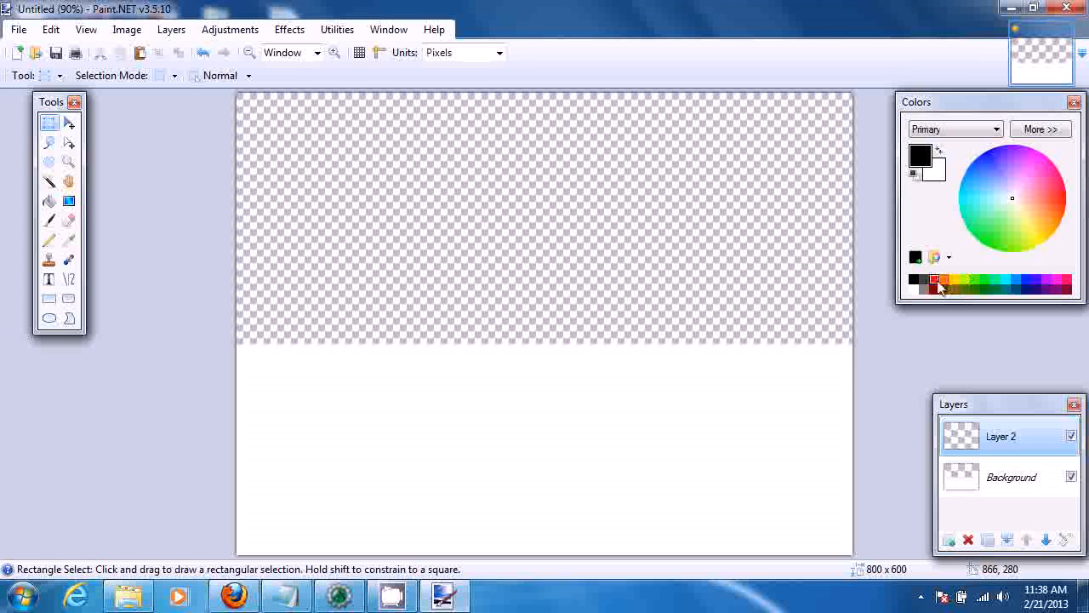
pyautogui.click(936, 281)
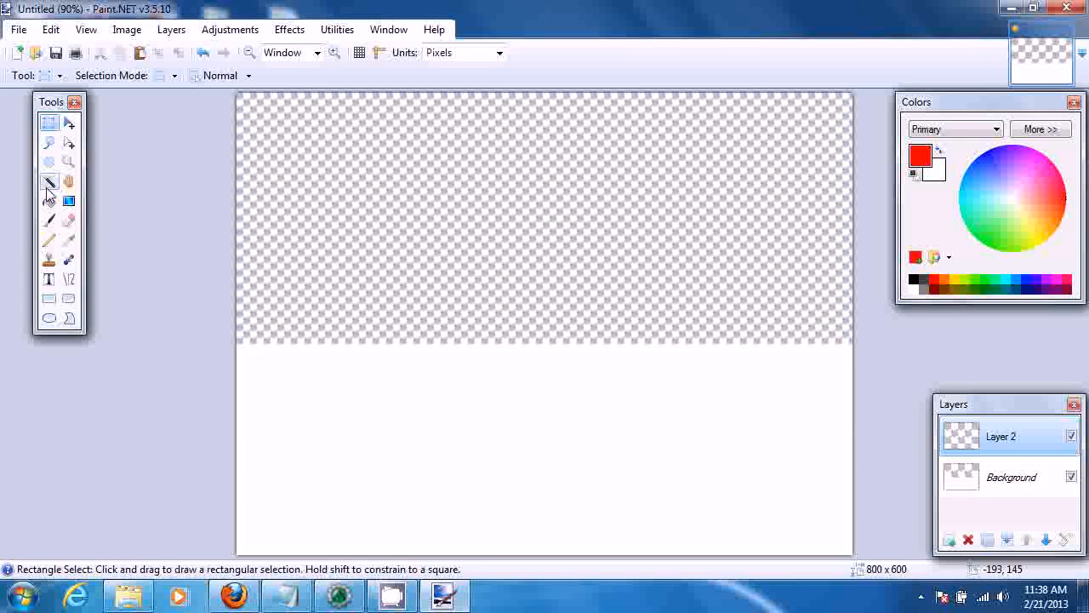
pyautogui.click(49, 318)
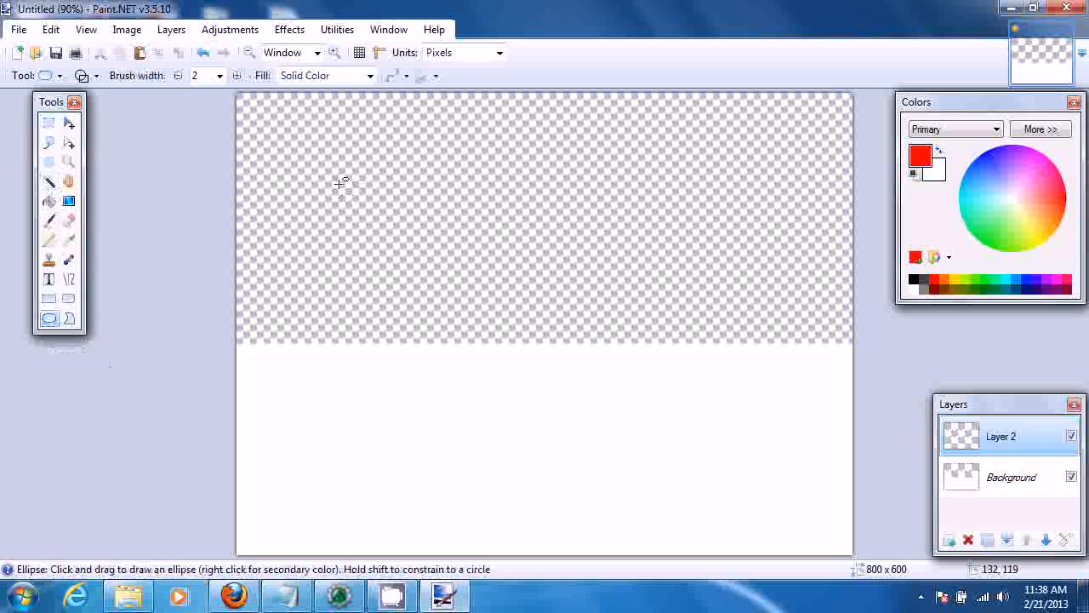
pyautogui.moveTo(341, 183); pyautogui.dragTo(752, 508)
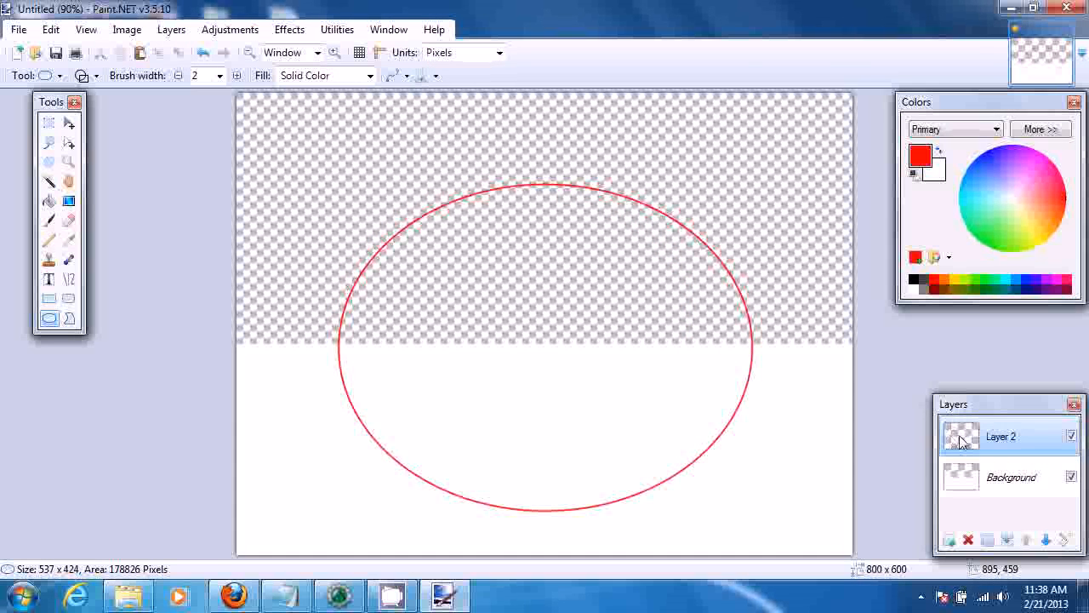
pyautogui.click(1008, 482)
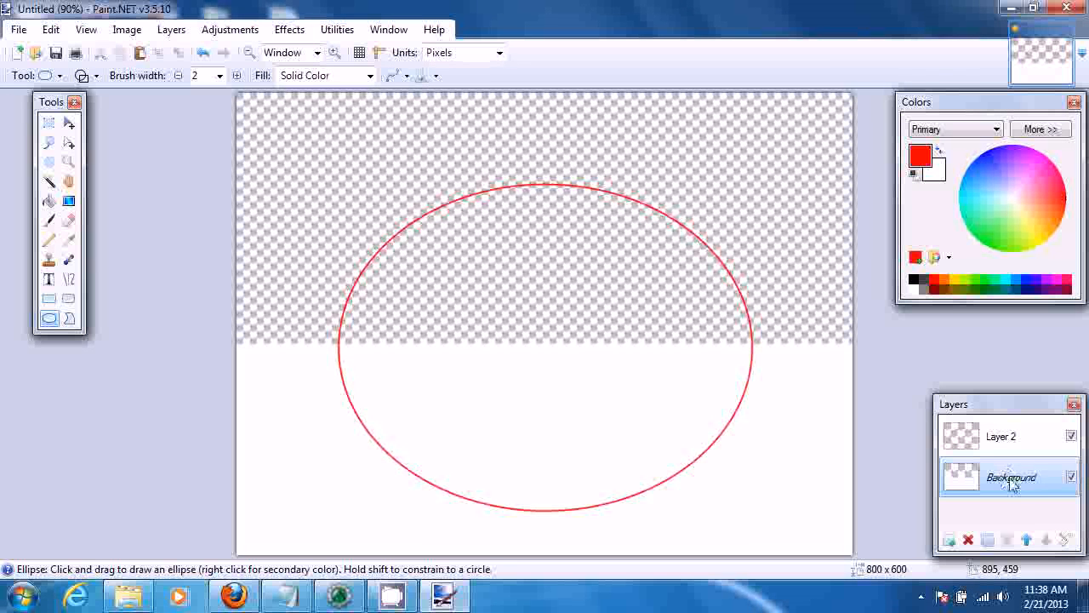
pyautogui.click(1027, 538)
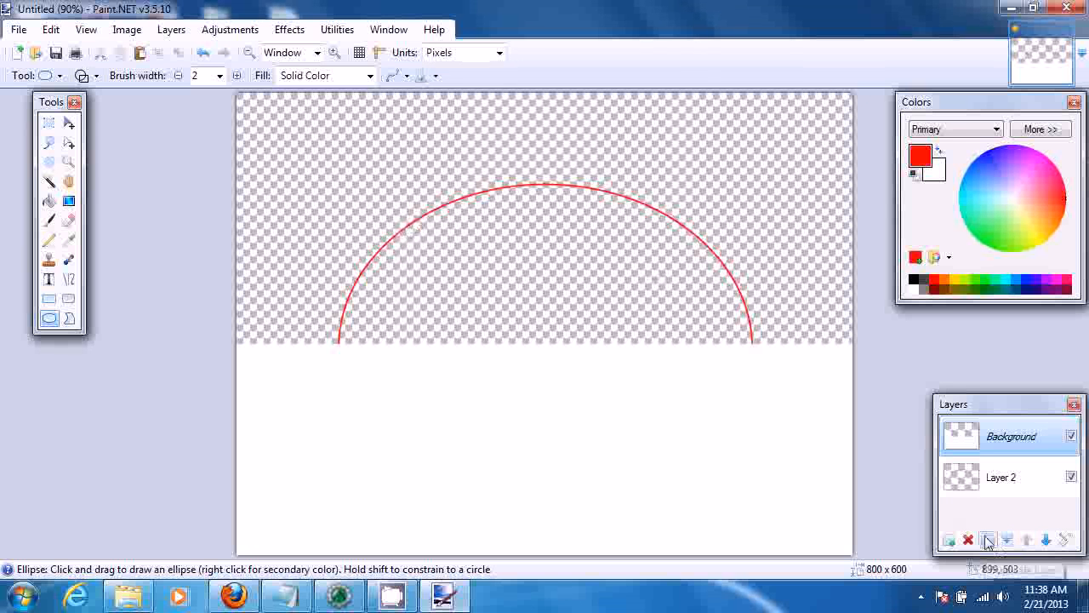
# - Fill the Background layer's transparent upper area with red at alpha 78, and undo a trial fill of the white lower area
pyautogui.click(1040, 128)
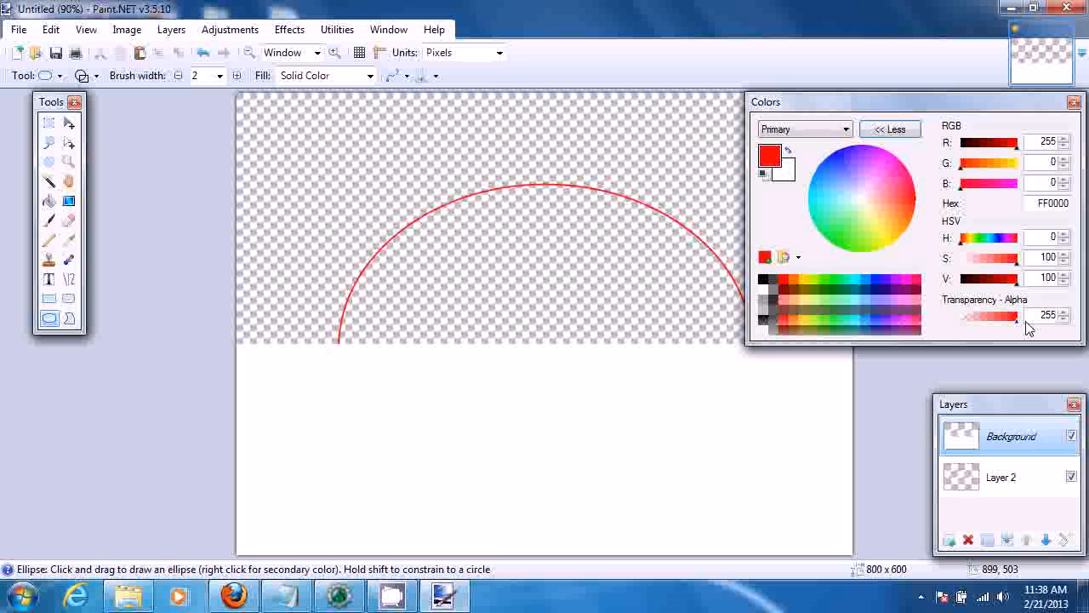
pyautogui.moveTo(1015, 327); pyautogui.dragTo(982, 329)
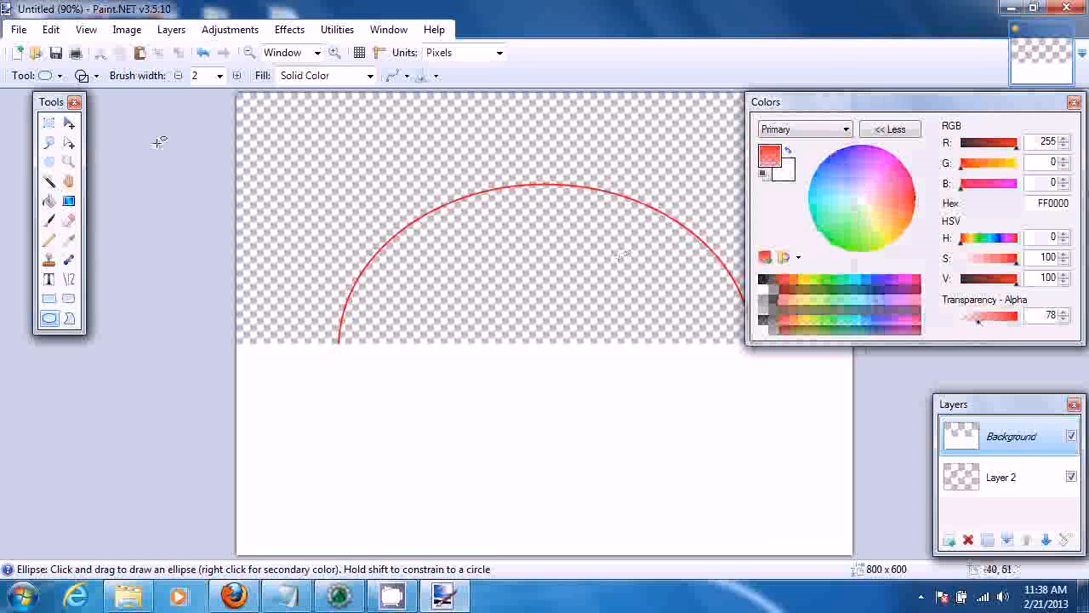
pyautogui.click(48, 201)
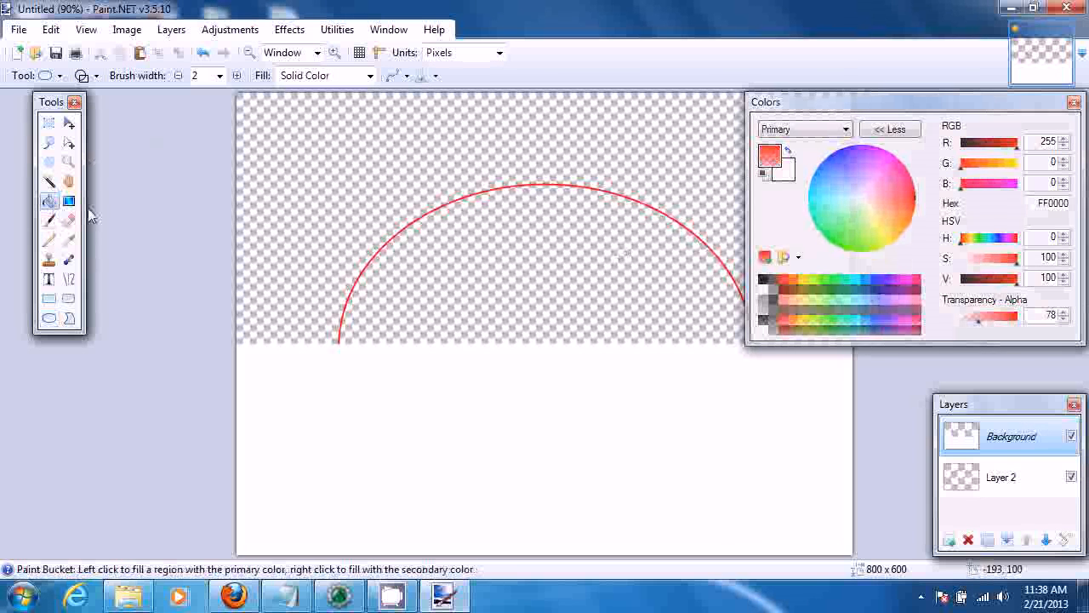
pyautogui.click(346, 218)
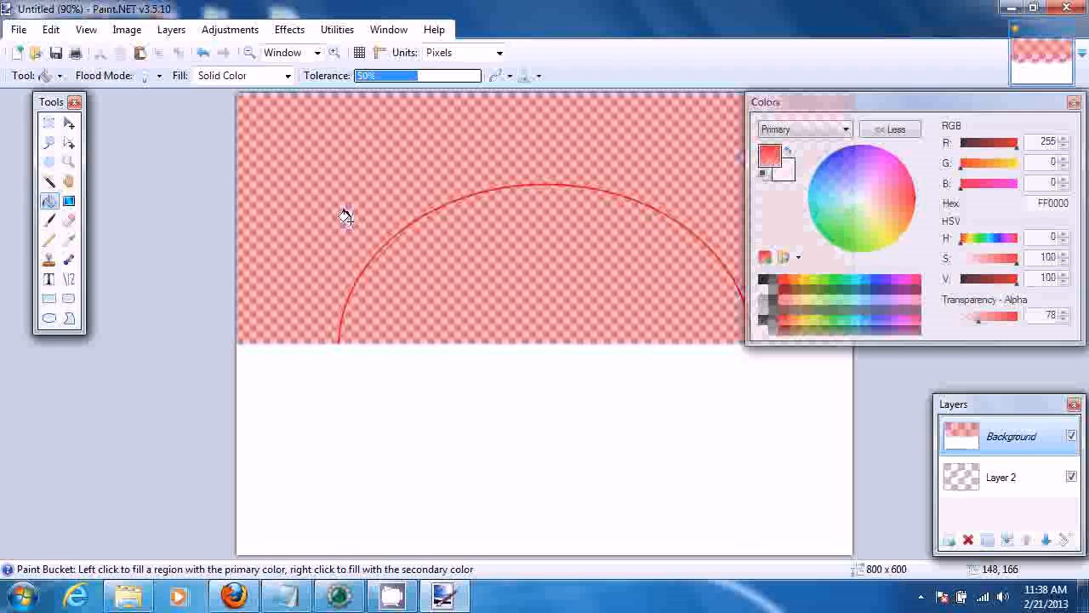
pyautogui.click(357, 408)
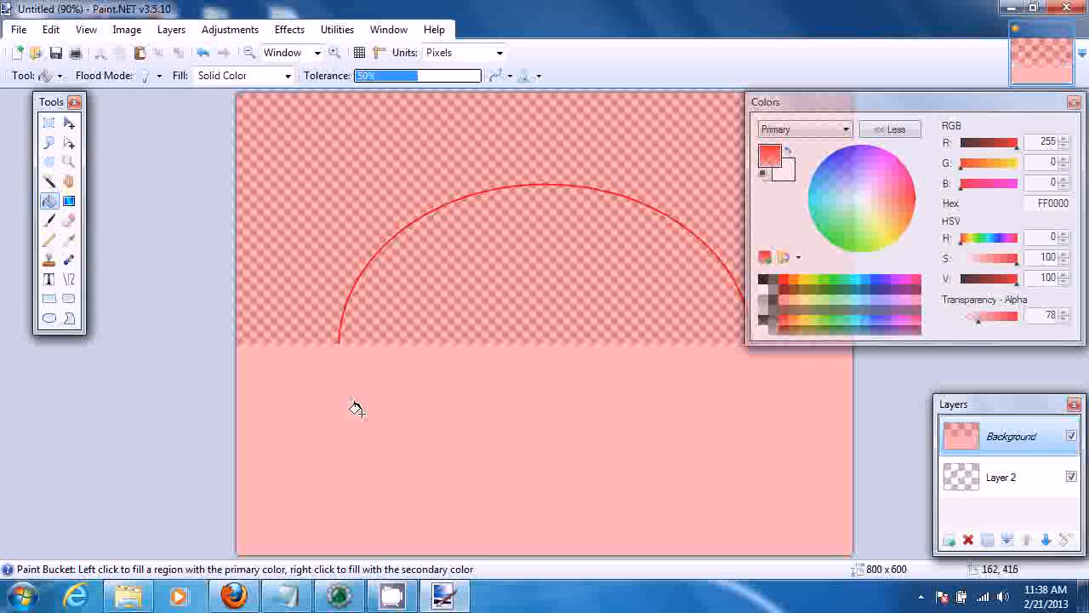
pyautogui.hotkey('ctrl', 'z')
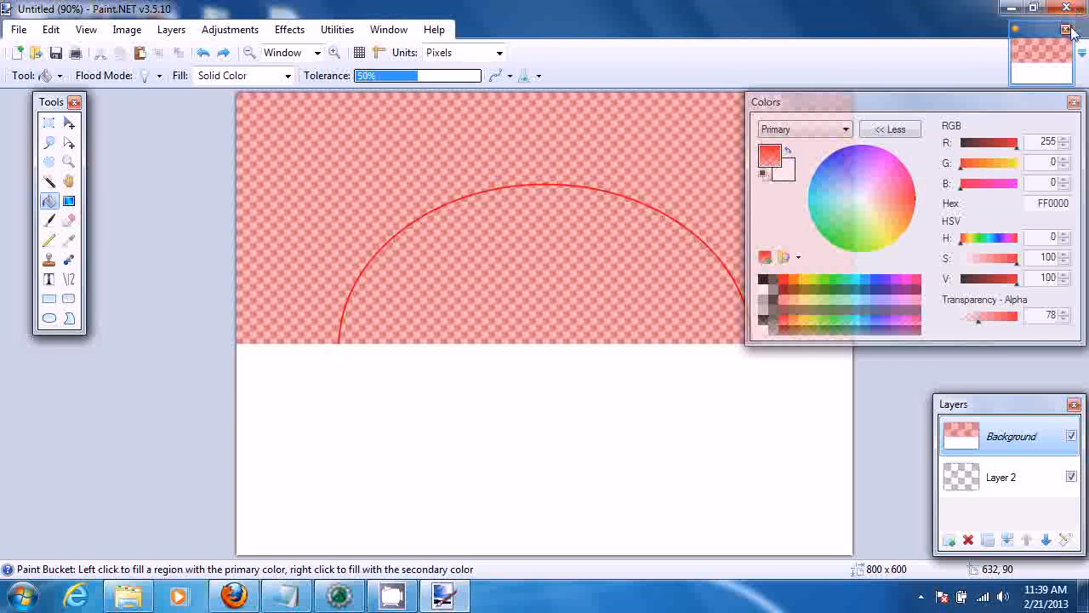
# - Close the untitled image without saving and reduce the program window so part of the desktop is exposed
pyautogui.click(1066, 30)
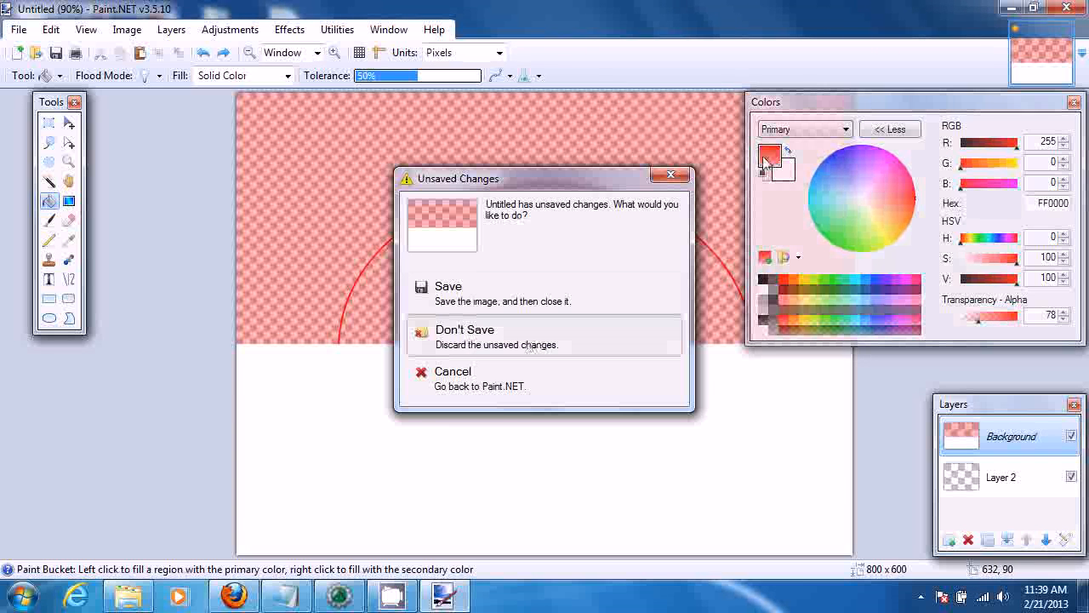
pyautogui.click(417, 330)
pyautogui.click(1032, 8)
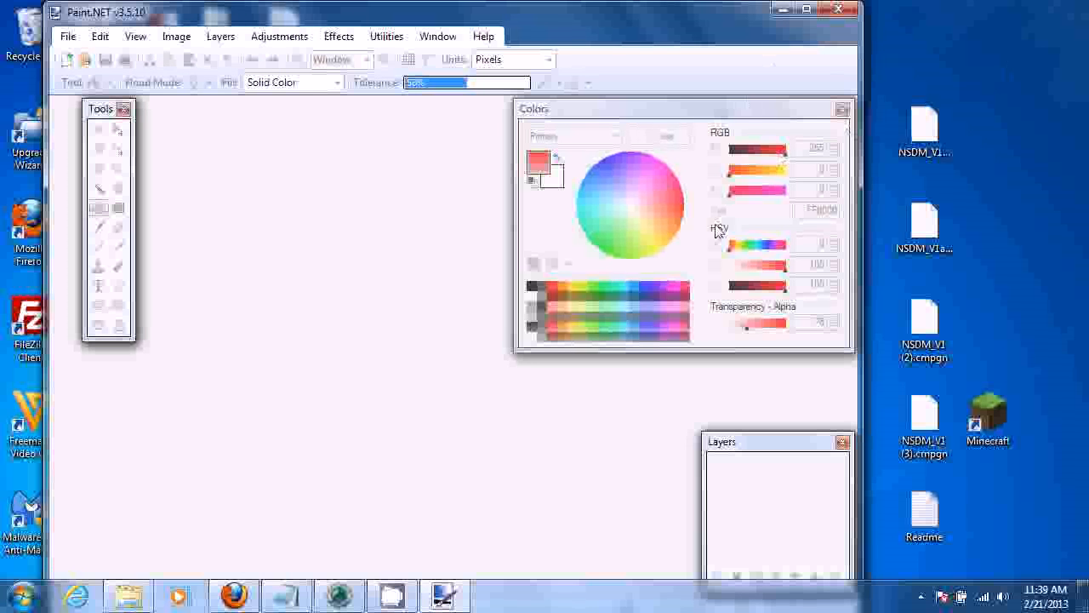
pyautogui.click(806, 8)
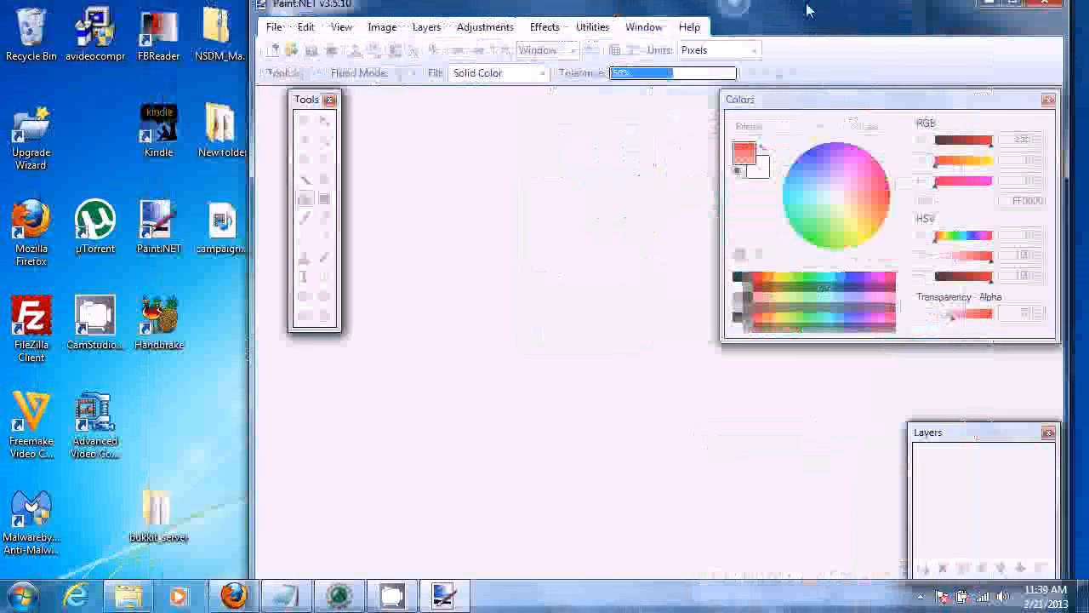
pyautogui.click(1032, 7)
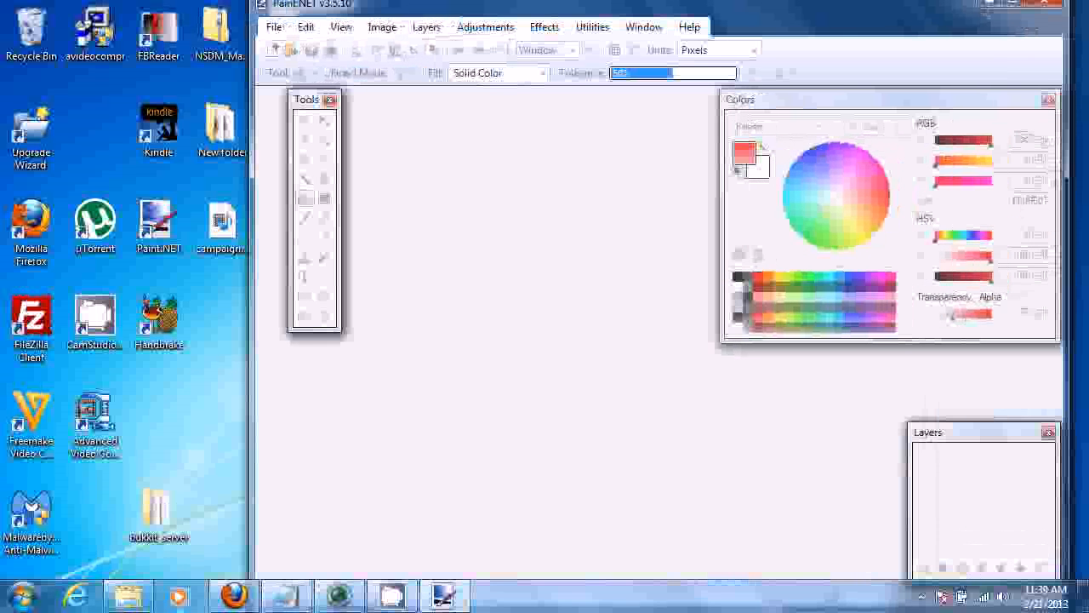
# - Switch to Windows Explorer and open the Land folder inside Maptools_unit_symbols
pyautogui.click(129, 599)
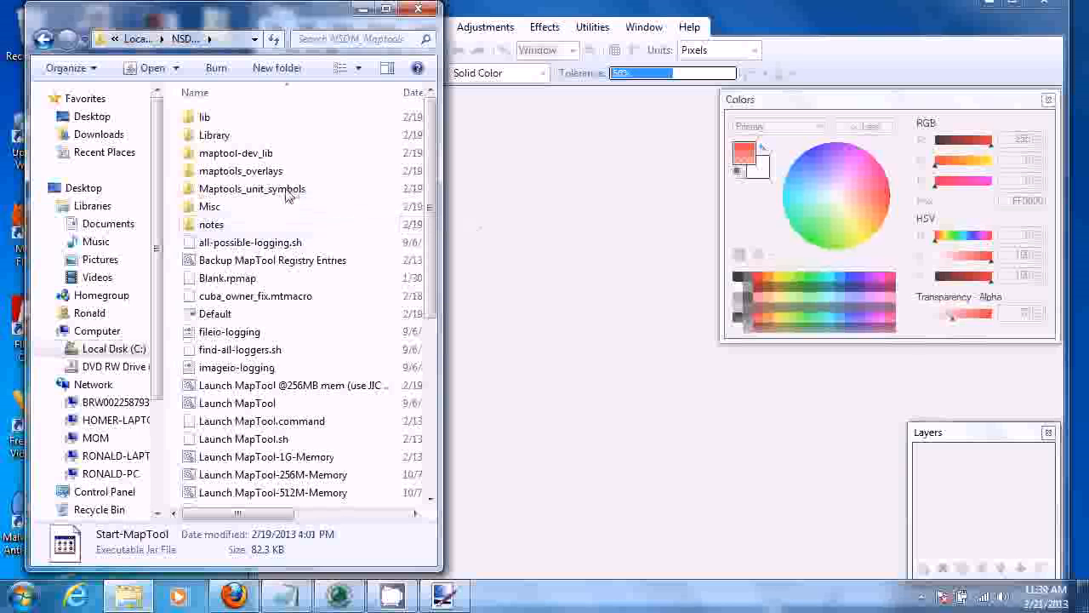
pyautogui.click(237, 190)
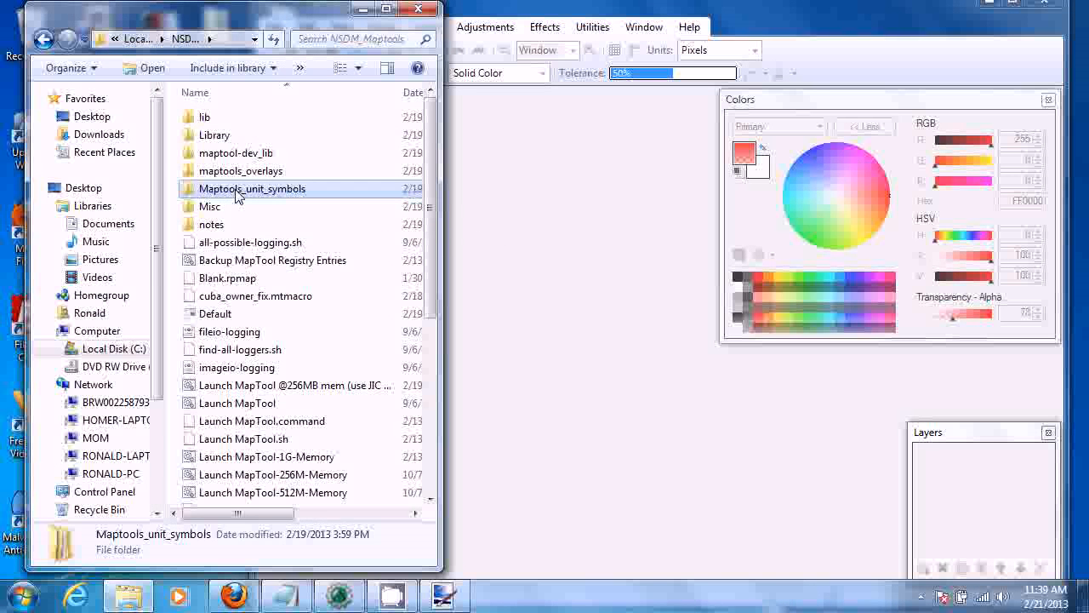
pyautogui.doubleClick(238, 191)
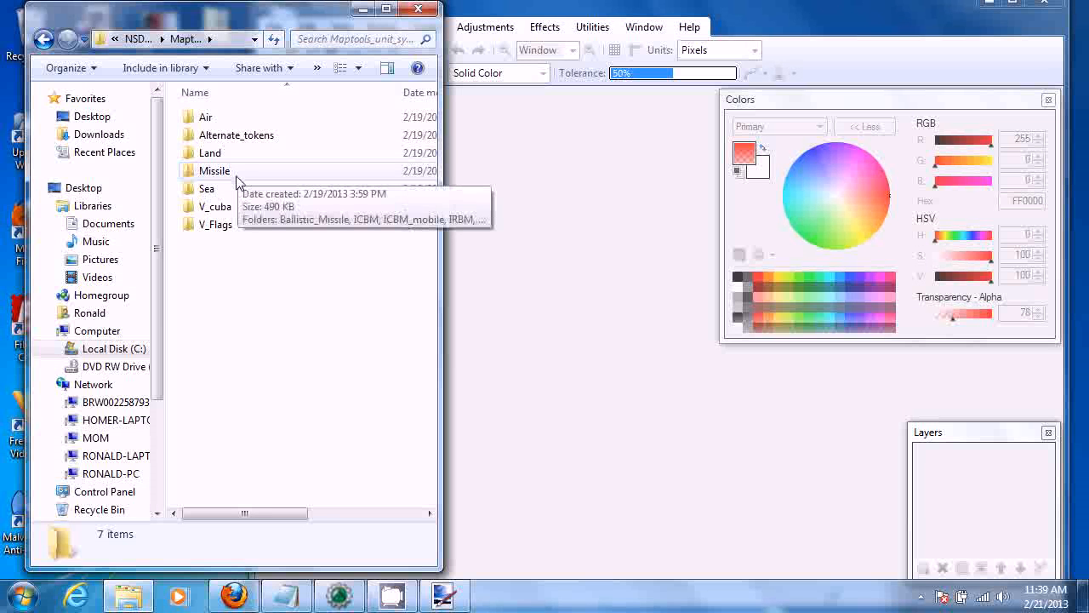
pyautogui.doubleClick(237, 164)
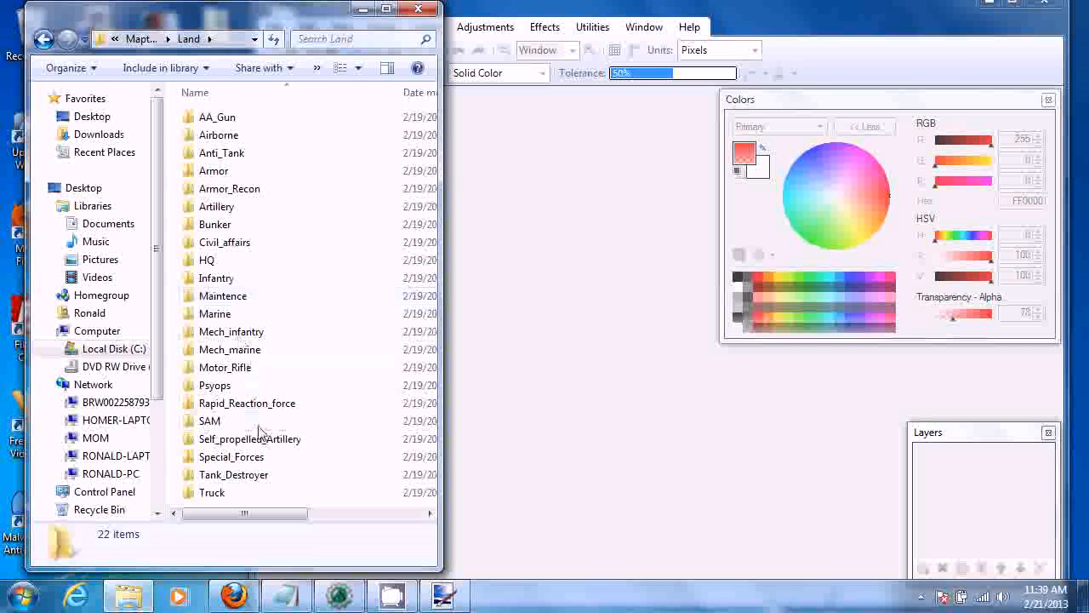
pyautogui.hscroll(3, 238, 457)
pyautogui.hscroll(-3, 236, 457)
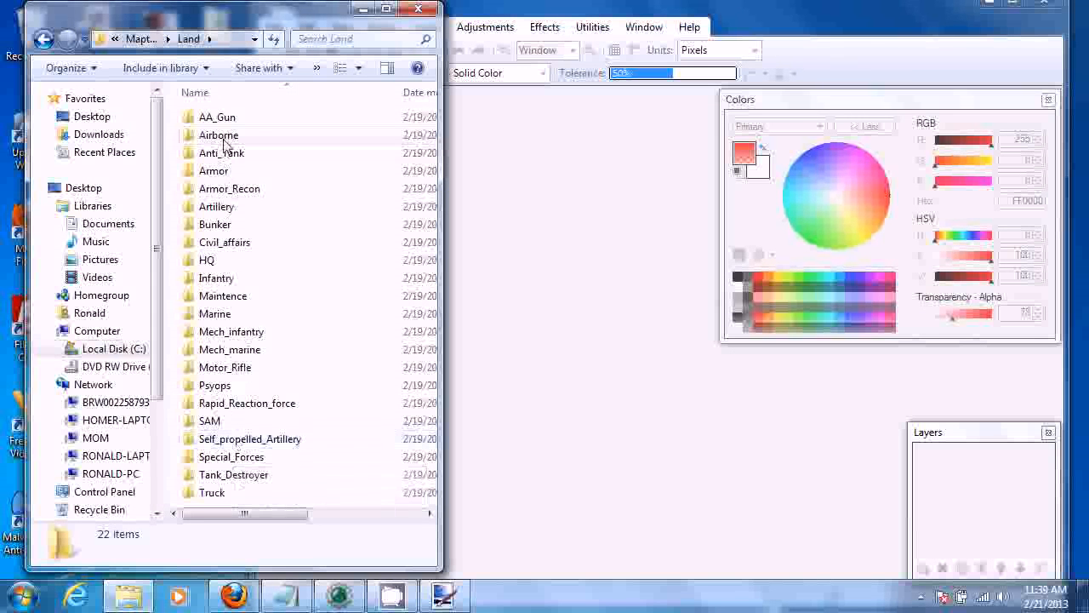
# - Open all eight artillery images, artillery_I through artillery_XXXXX, from the Artillery folder as separate images in Paint.NET
pyautogui.click(216, 216)
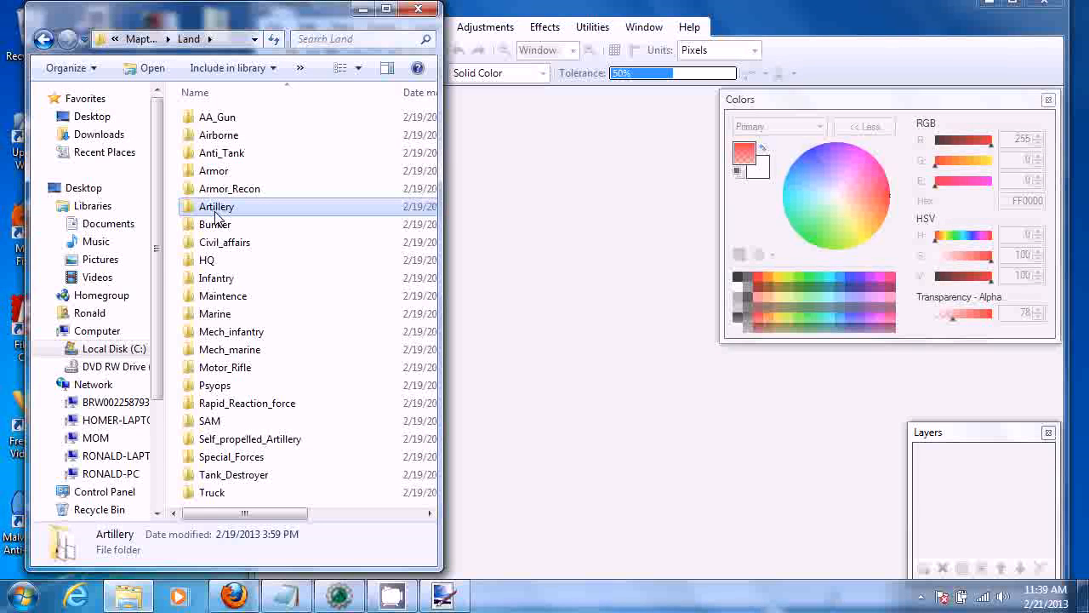
pyautogui.doubleClick(216, 210)
pyautogui.click(228, 126)
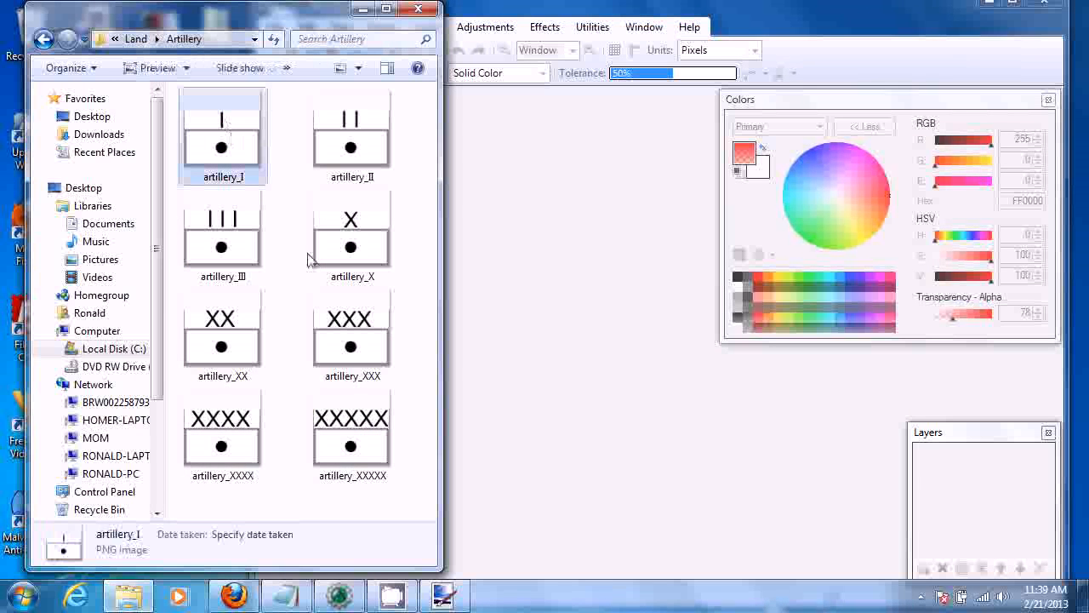
pyautogui.keyDown('shift'); pyautogui.click(360, 445); pyautogui.keyUp('shift')
pyautogui.moveTo(256, 161)
pyautogui.mouseDown()
pyautogui.moveTo(859, 66)
pyautogui.moveTo(915, 71)
pyautogui.mouseUp()
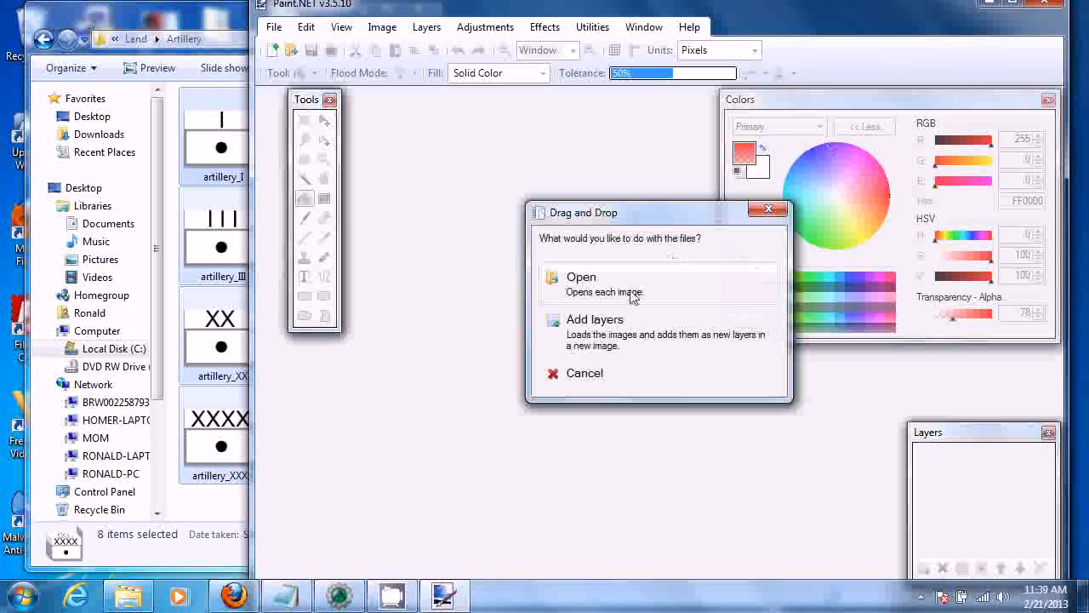
pyautogui.click(602, 285)
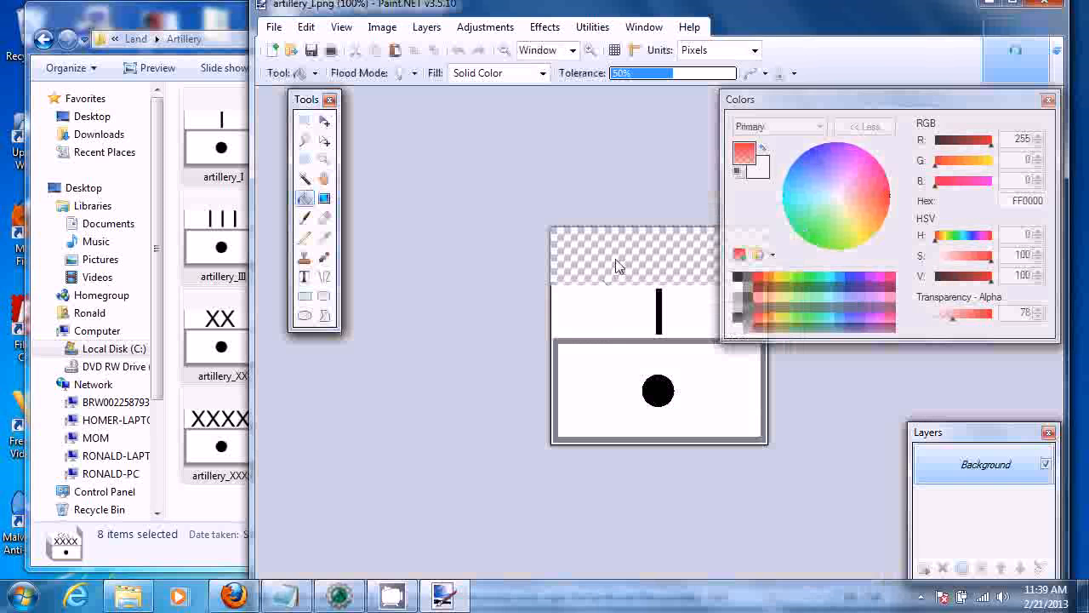
# - Return to the Land folder in Windows Explorer and move the Maintence folder to the Recycle Bin
pyautogui.click(194, 19)
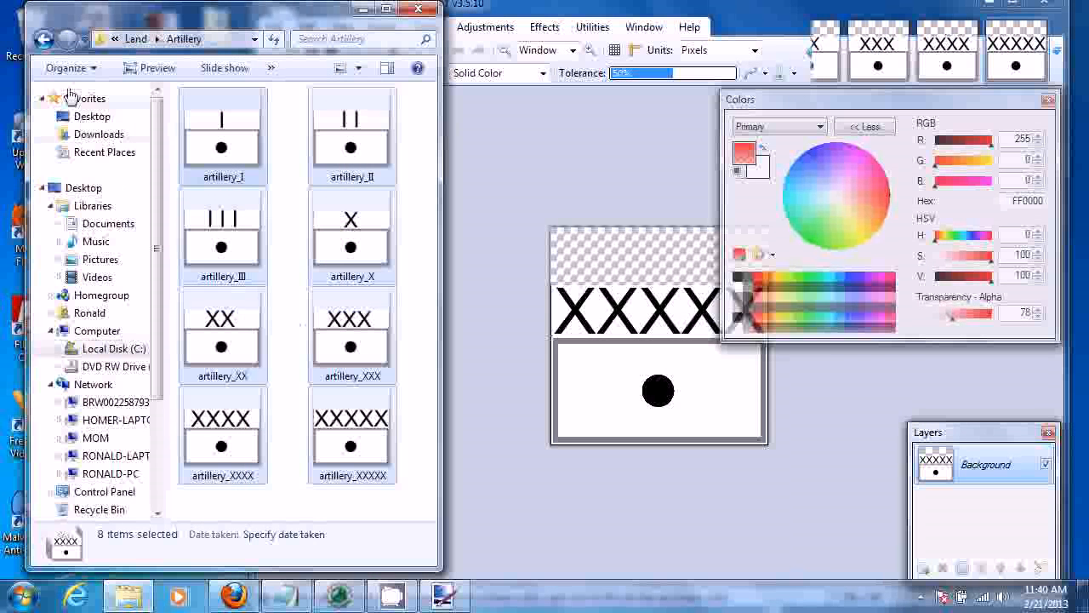
pyautogui.click(42, 40)
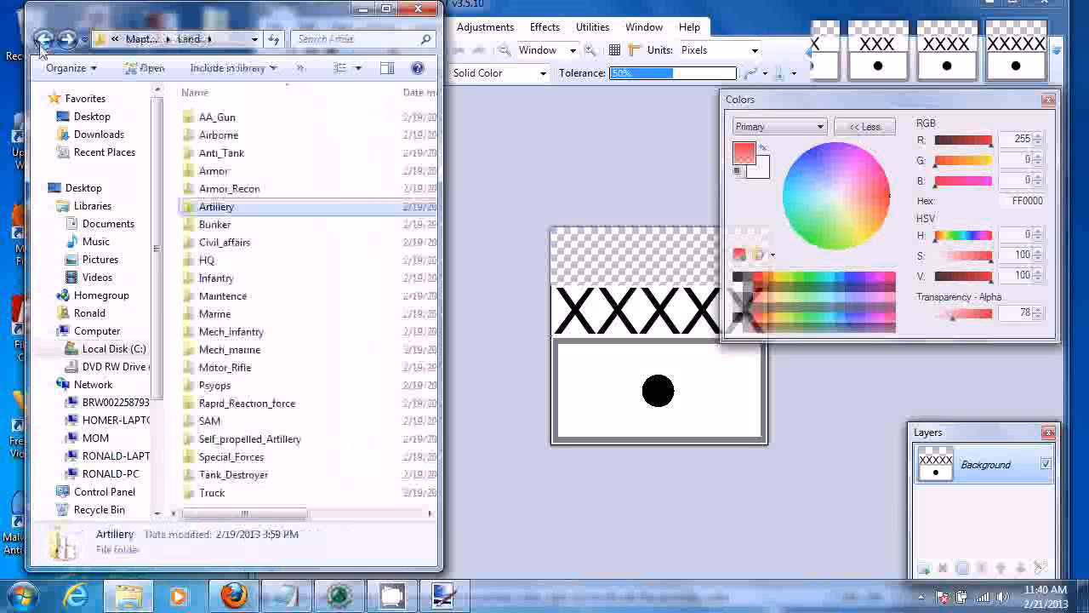
pyautogui.click(236, 296)
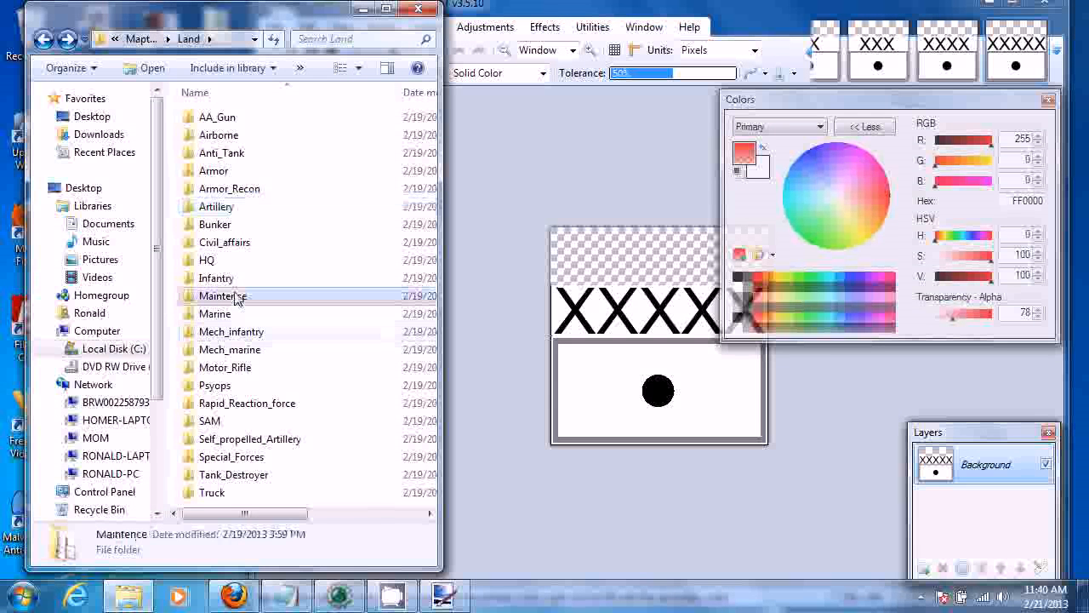
pyautogui.press('Delete')
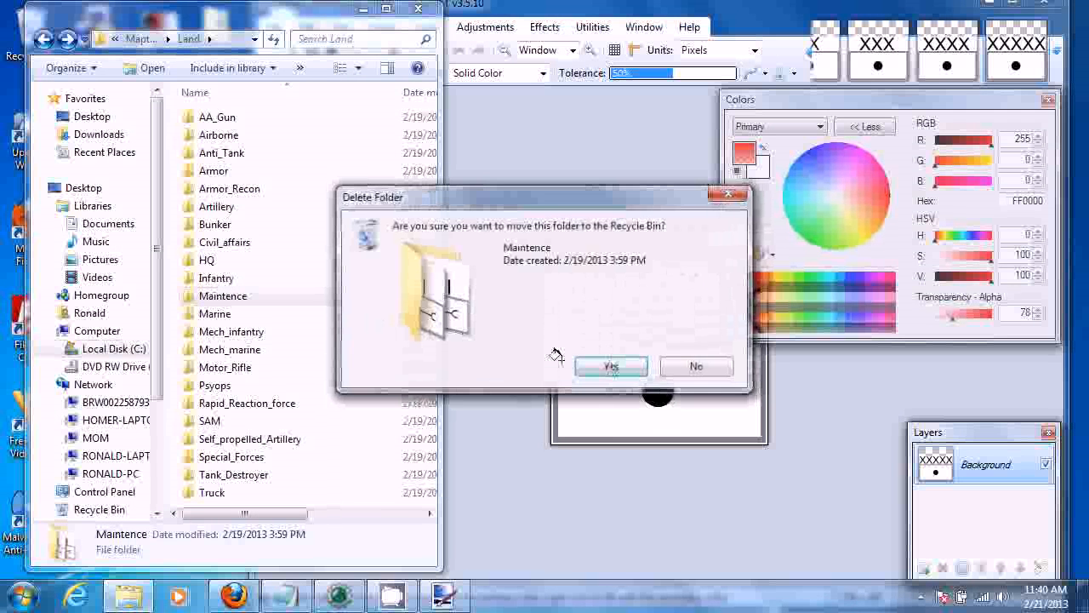
pyautogui.click(609, 366)
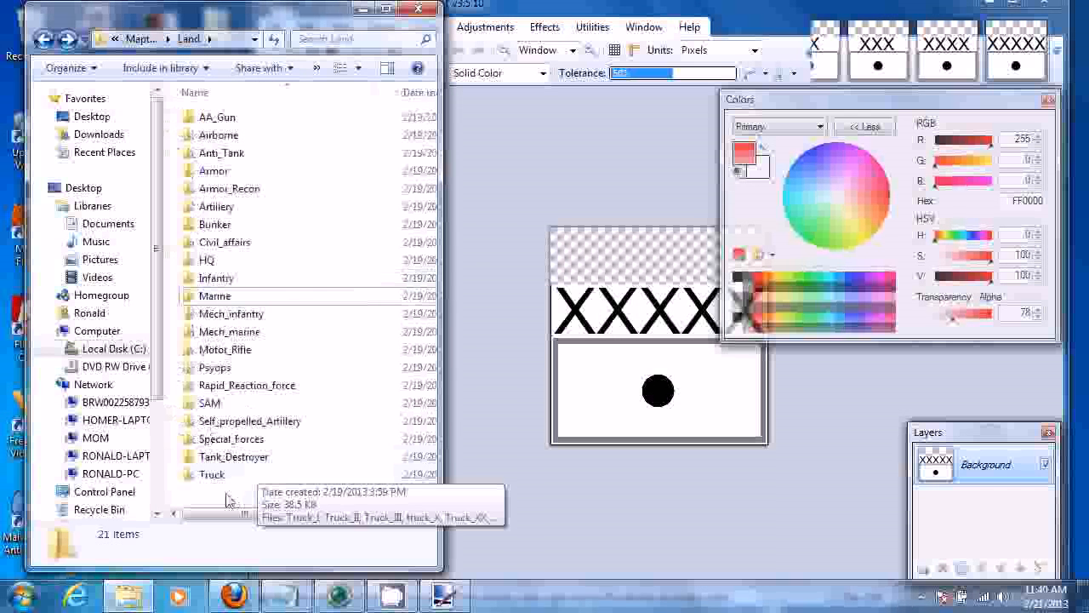
# - Create a new folder named Maintence inside the Land folder
pyautogui.rightClick(228, 496)
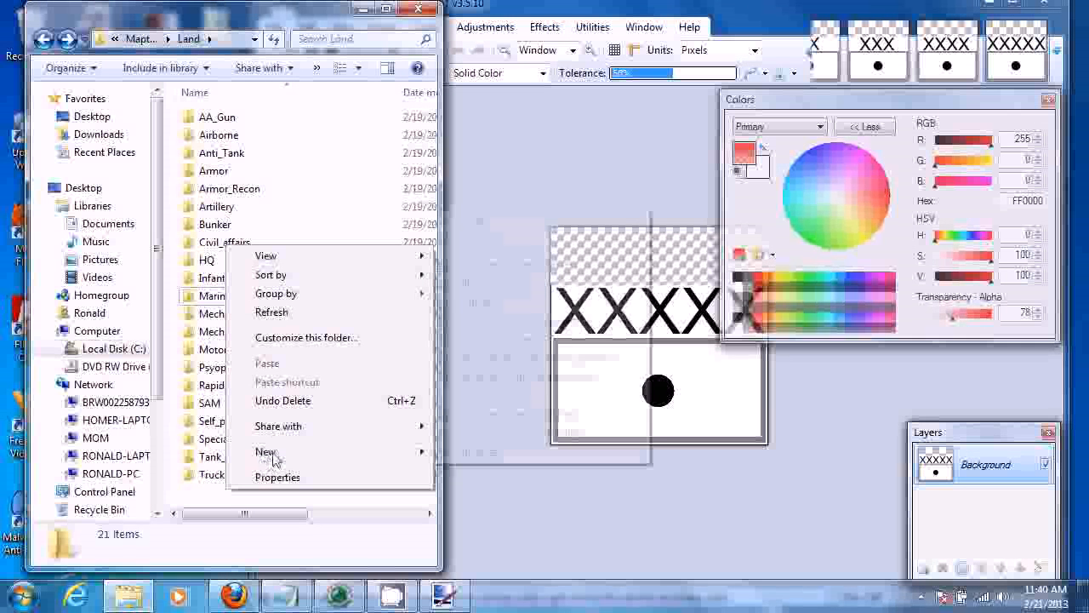
pyautogui.moveTo(268, 452)
pyautogui.click(527, 220)
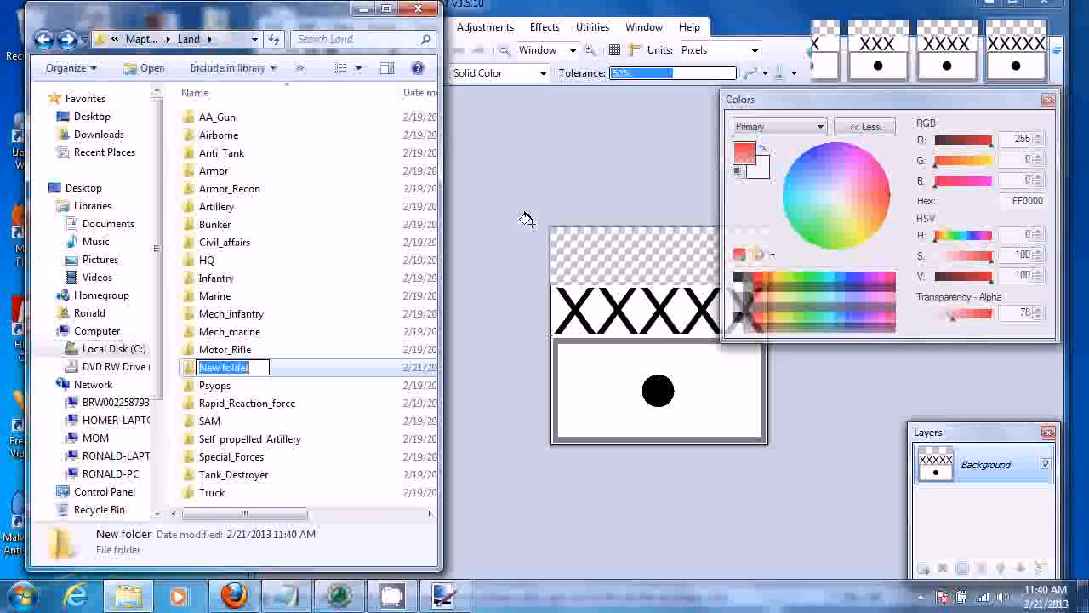
pyautogui.write('Maintence')
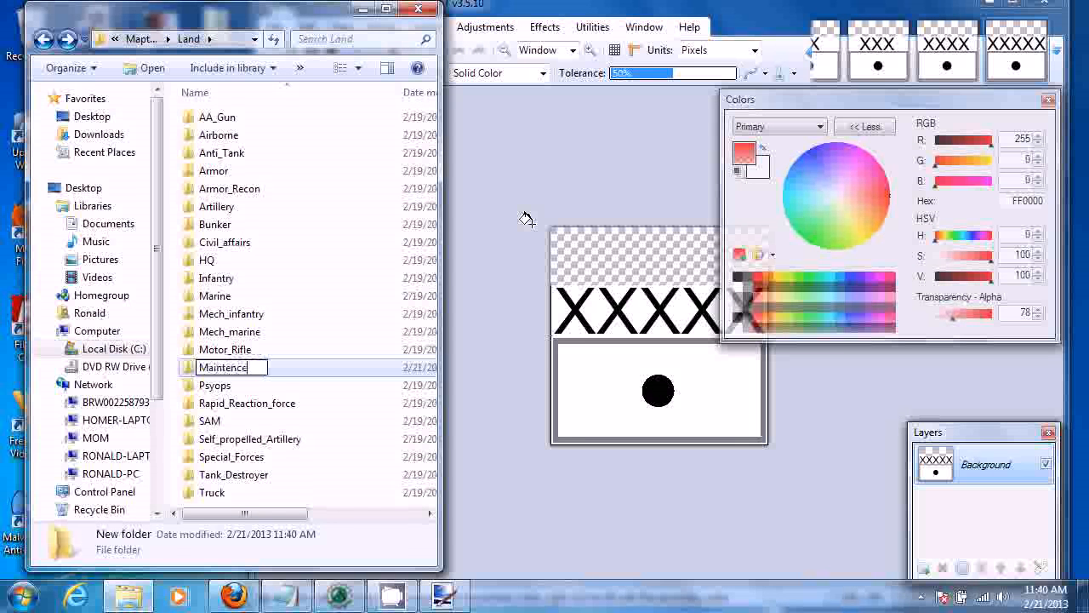
pyautogui.press('Return')
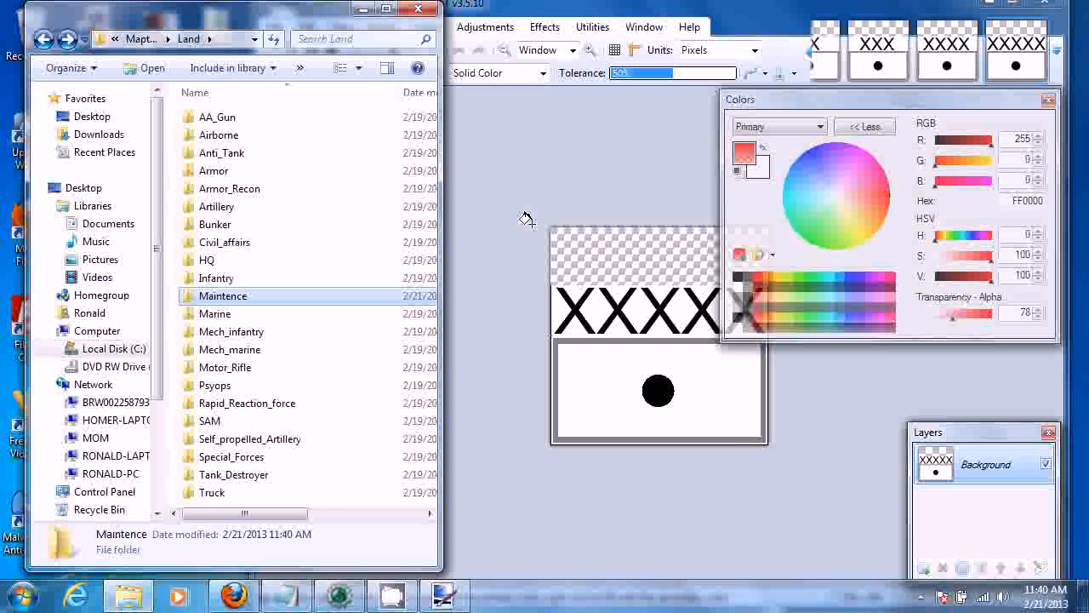
# - Switch back to Paint.NET, delete the area around the black dot in artillery_XXXXX.png and fill the gap with white
pyautogui.click(494, 160)
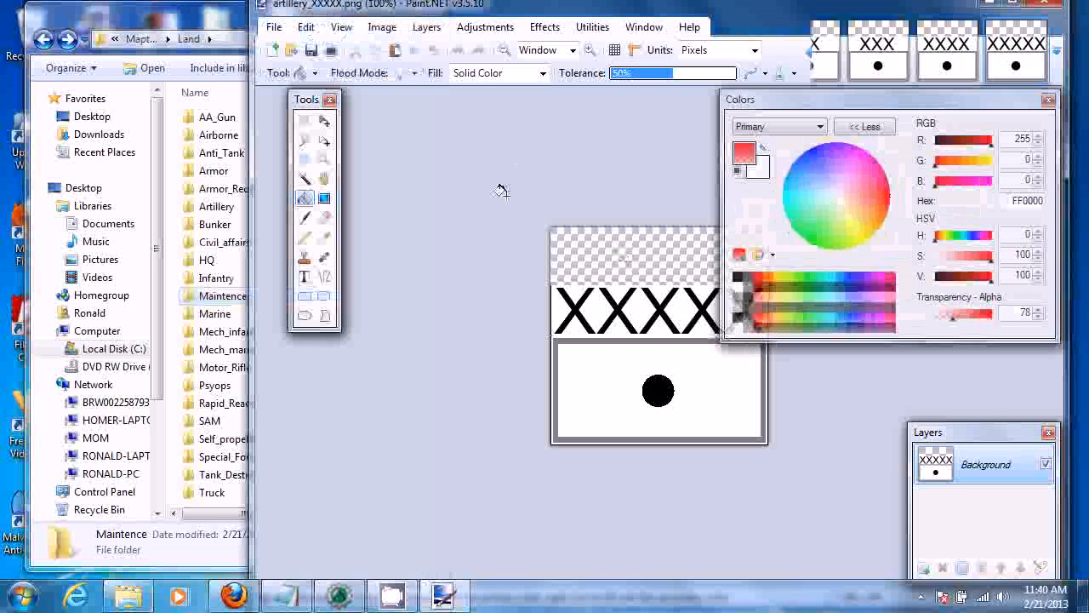
pyautogui.click(864, 126)
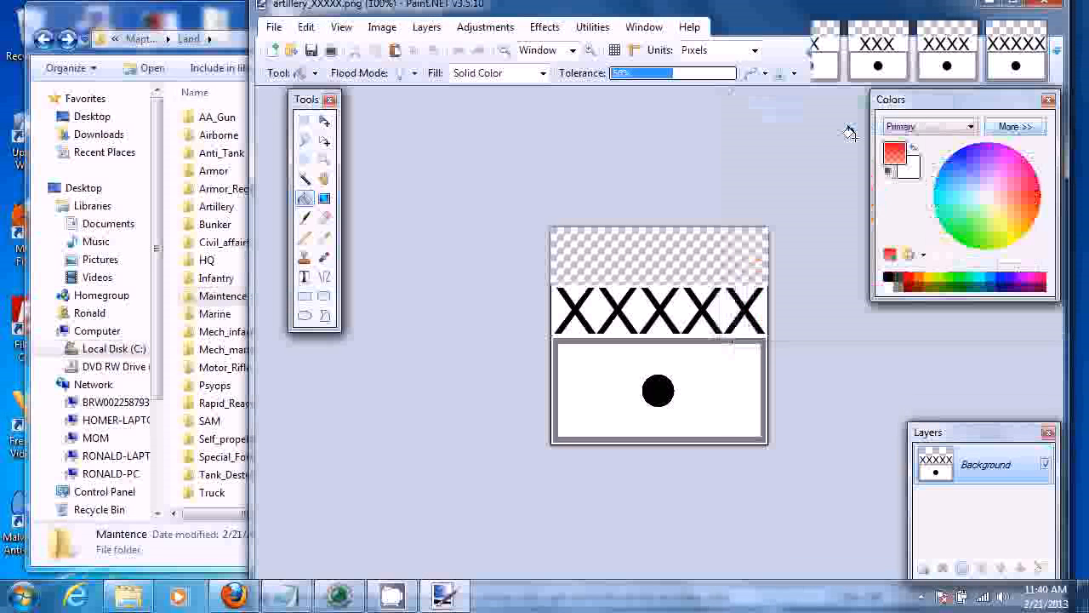
pyautogui.click(305, 121)
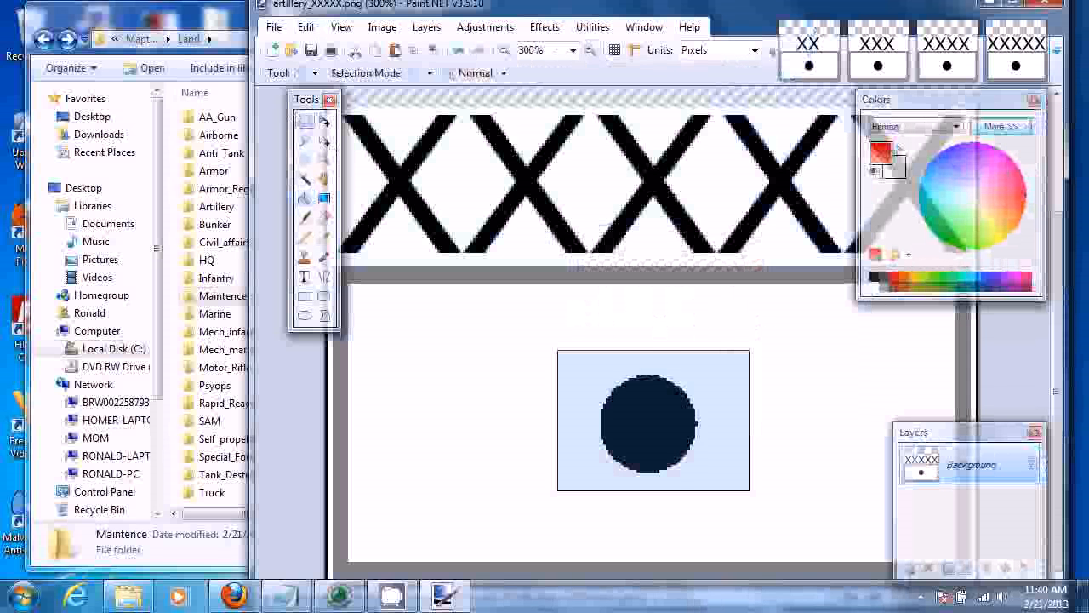
pyautogui.press('Delete')
pyautogui.click(305, 198)
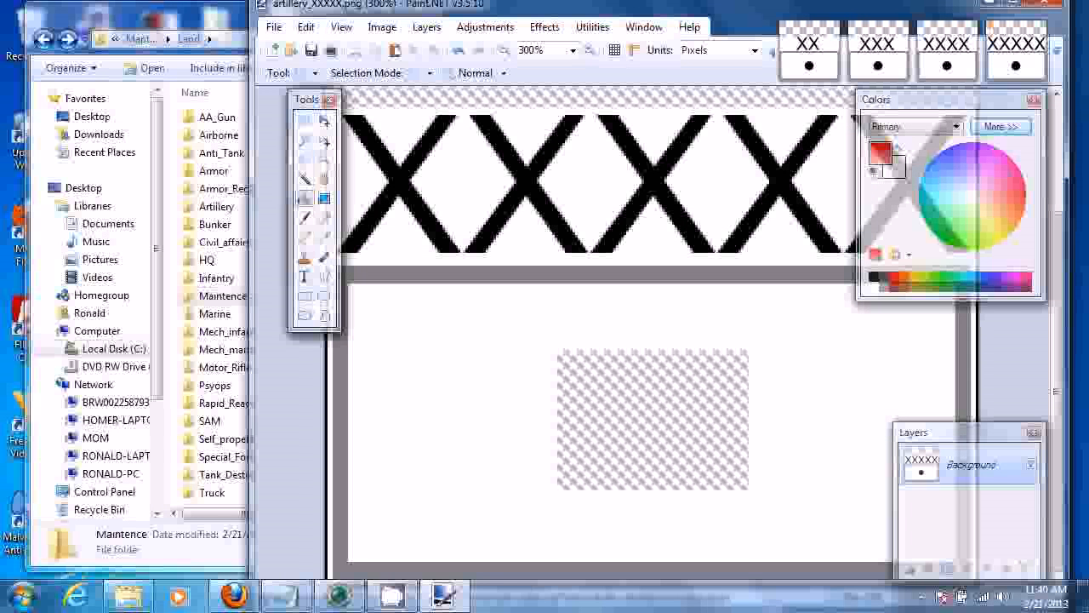
pyautogui.rightClick(652, 418)
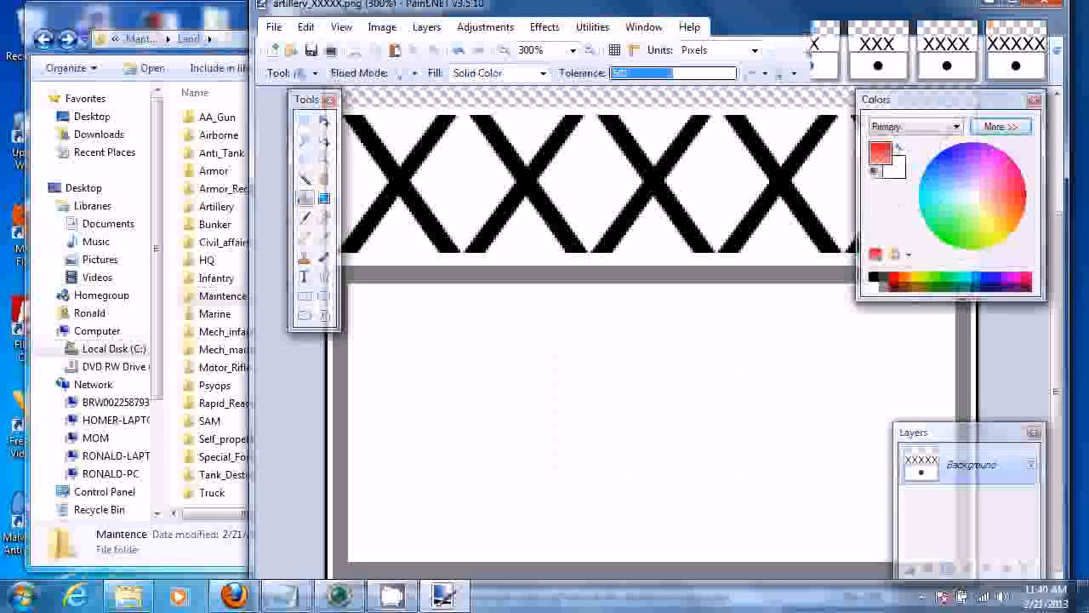
# - Set the primary color to black and widen the program window over the Explorer window
pyautogui.click(874, 277)
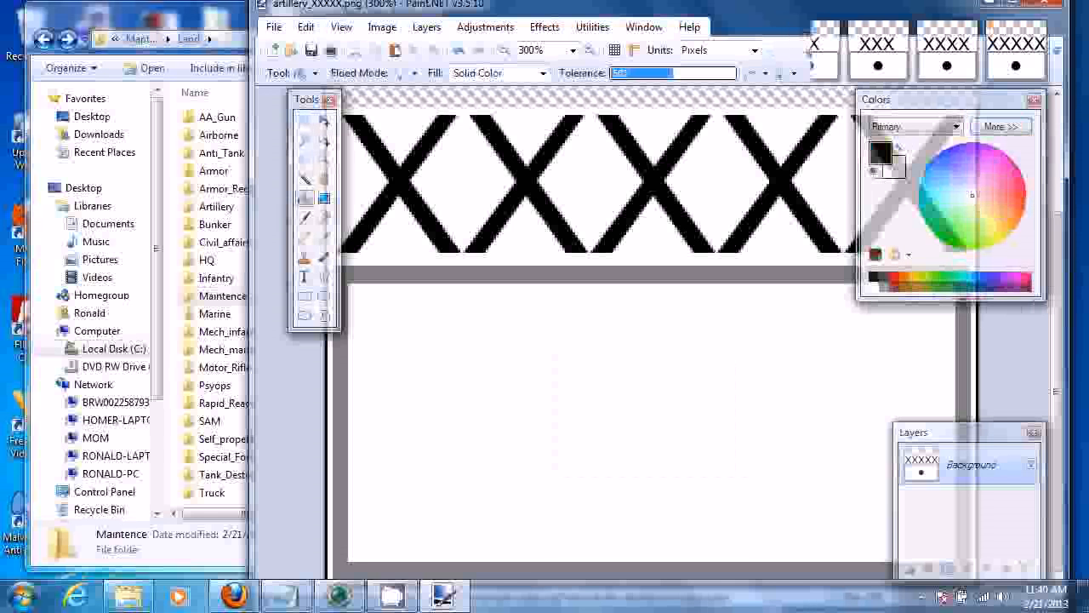
pyautogui.moveTo(251, 259); pyautogui.dragTo(126, 258)
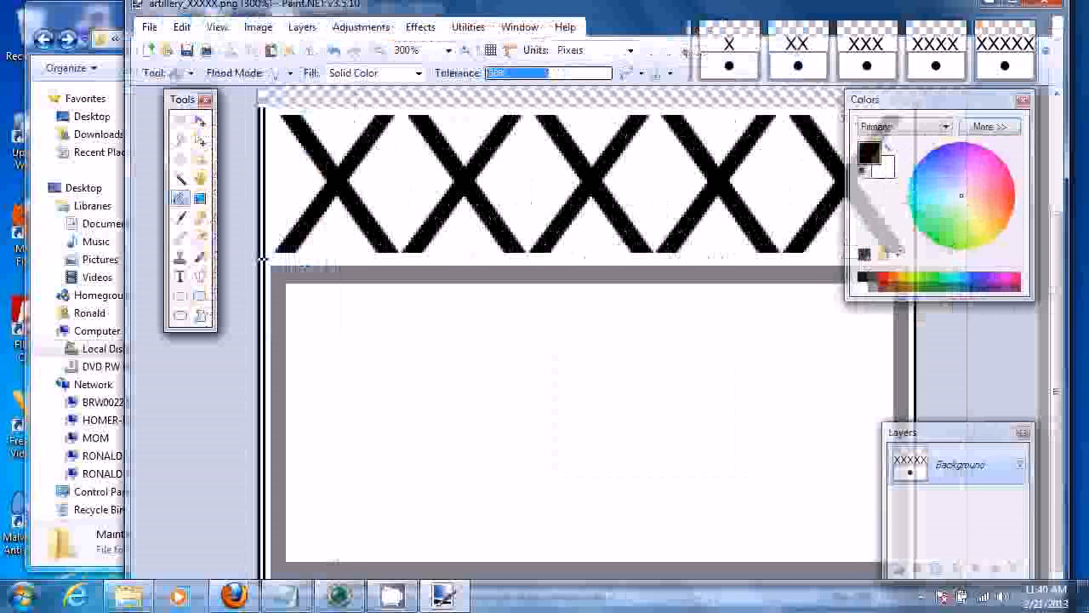
pyautogui.moveTo(127, 2); pyautogui.dragTo(115, 11)
# - Switch to Firefox and copy the Maintenance symbol image from the Wikipedia page NATO Military Symbols for Land Based Systems
pyautogui.click(234, 596)
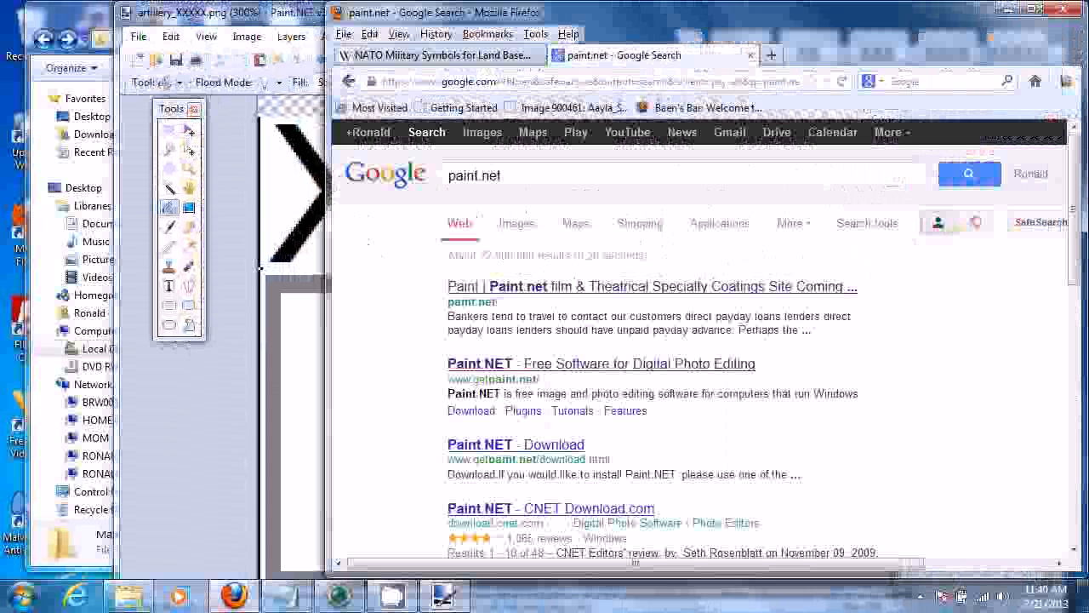
pyautogui.click(443, 55)
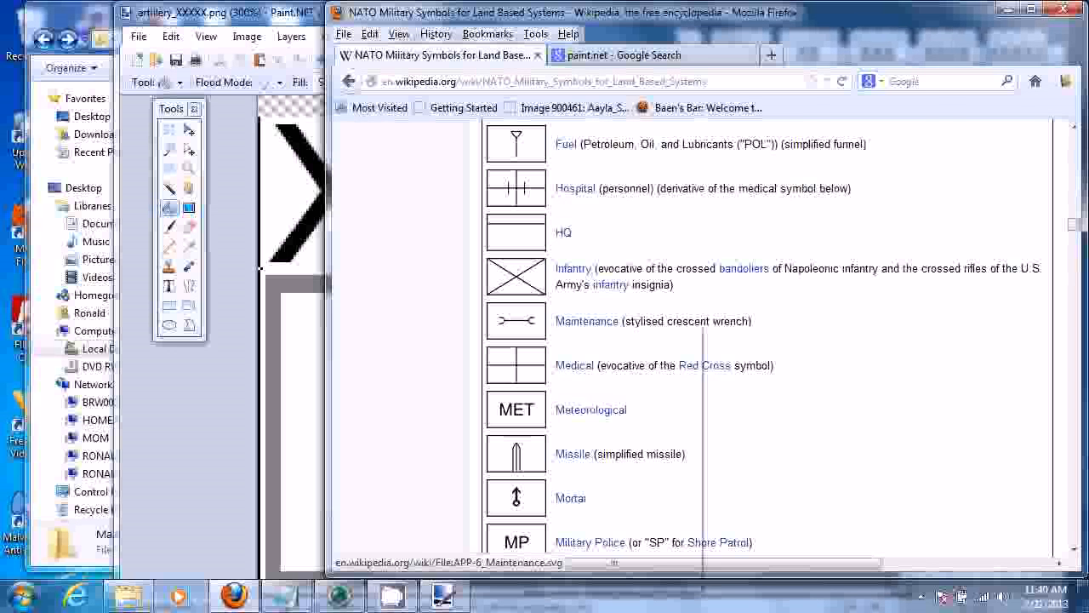
pyautogui.rightClick(517, 323)
pyautogui.click(583, 500)
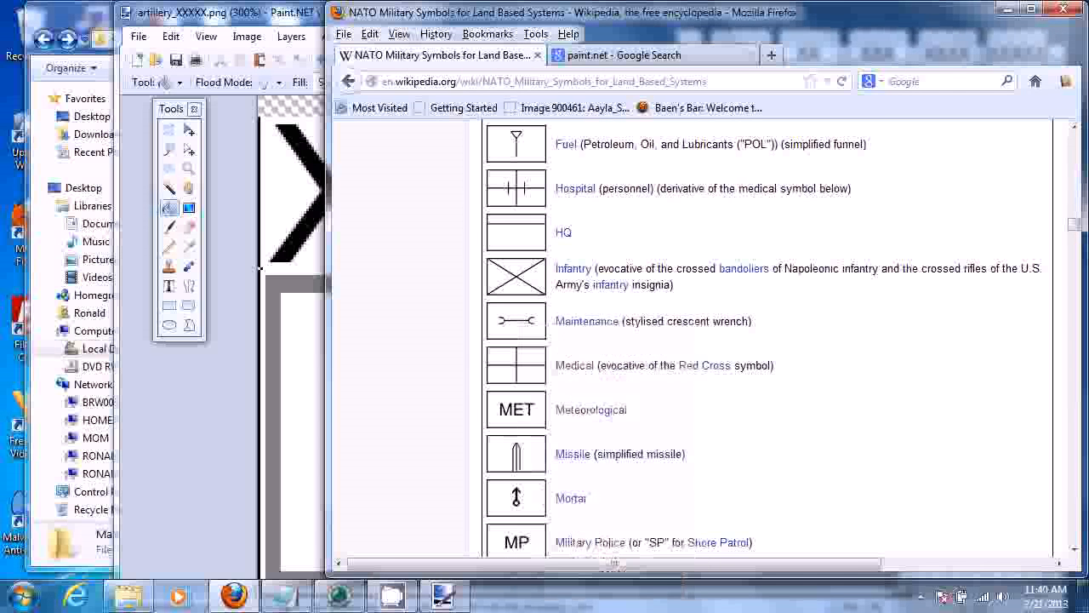
# - Return to Paint.NET, paste the copied wrench symbol into a new layer and move it inside the gray frame
pyautogui.click(261, 269)
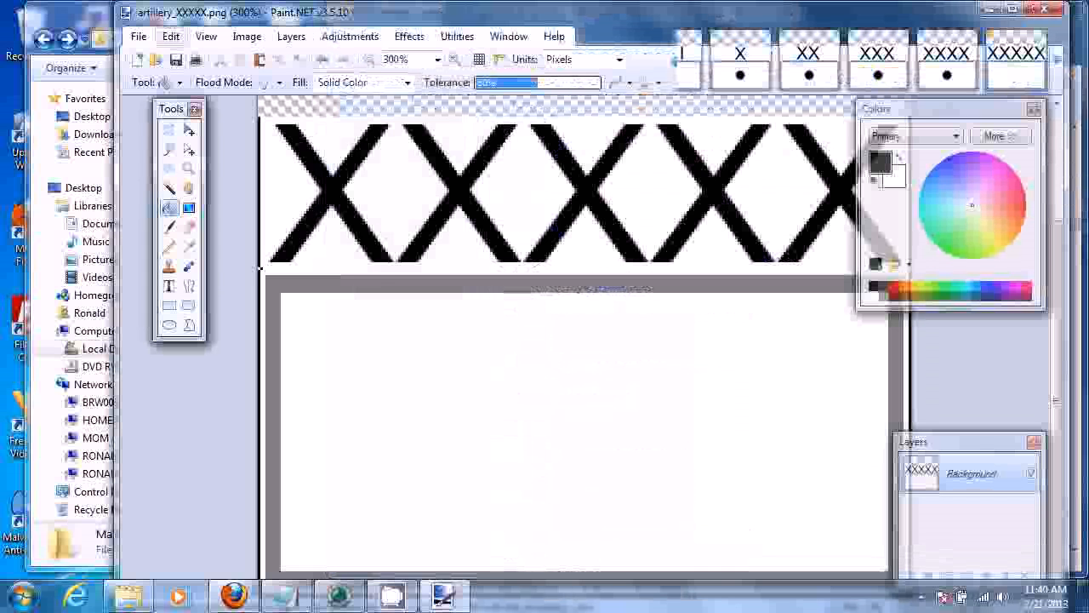
pyautogui.click(171, 36)
pyautogui.click(233, 154)
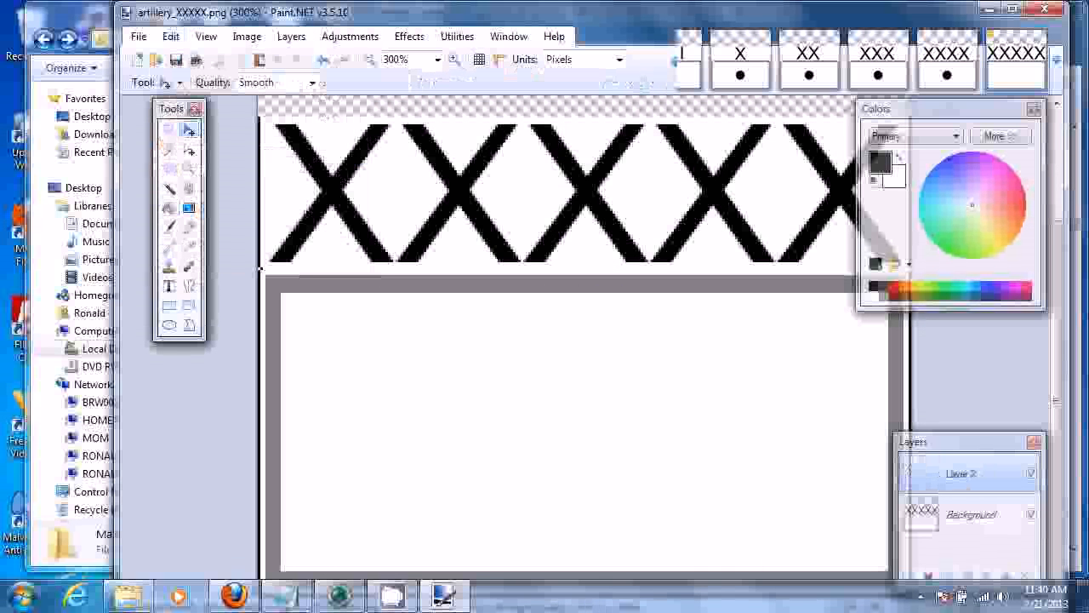
pyautogui.moveTo(348, 153); pyautogui.dragTo(552, 410)
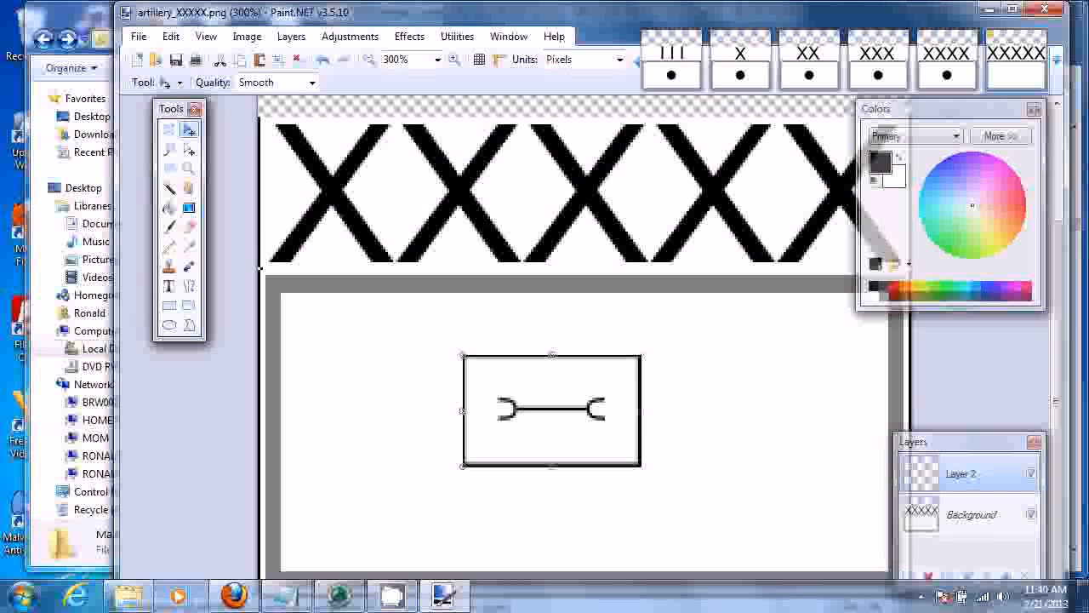
# - Delete all four sides of the rectangular border around the pasted wrench symbol, leaving only the wrench
pyautogui.click(169, 187)
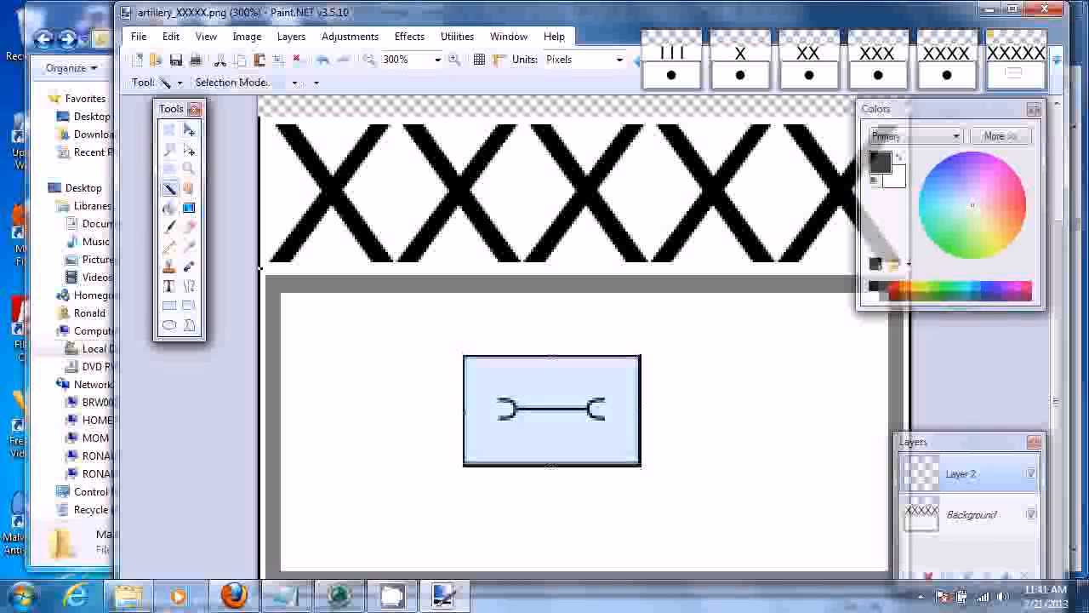
pyautogui.hotkey('ctrl', 'd')
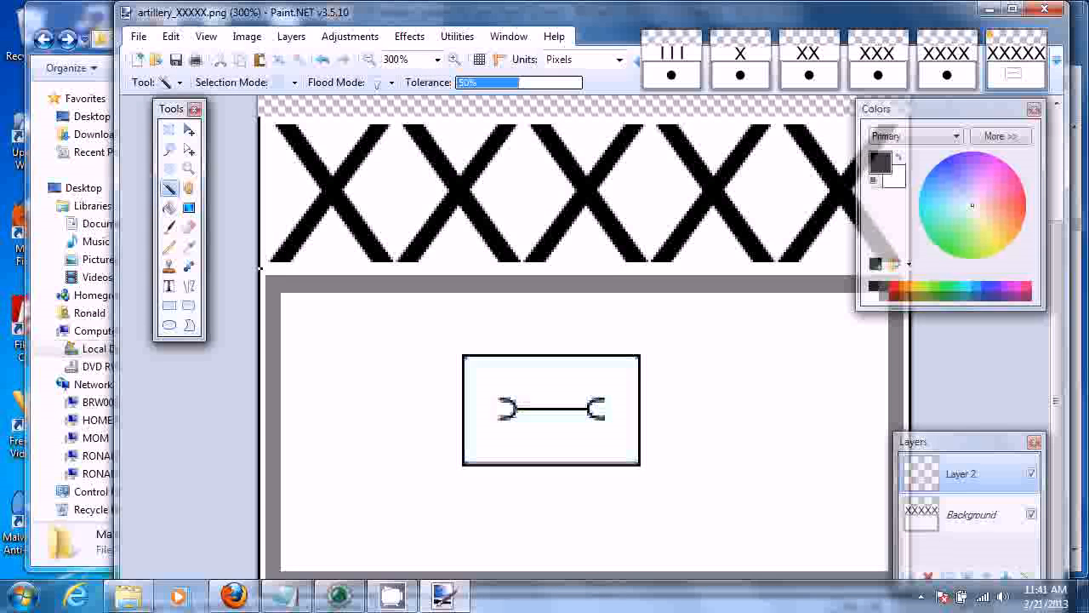
pyautogui.press('s')
pyautogui.moveTo(432, 333); pyautogui.dragTo(673, 384)
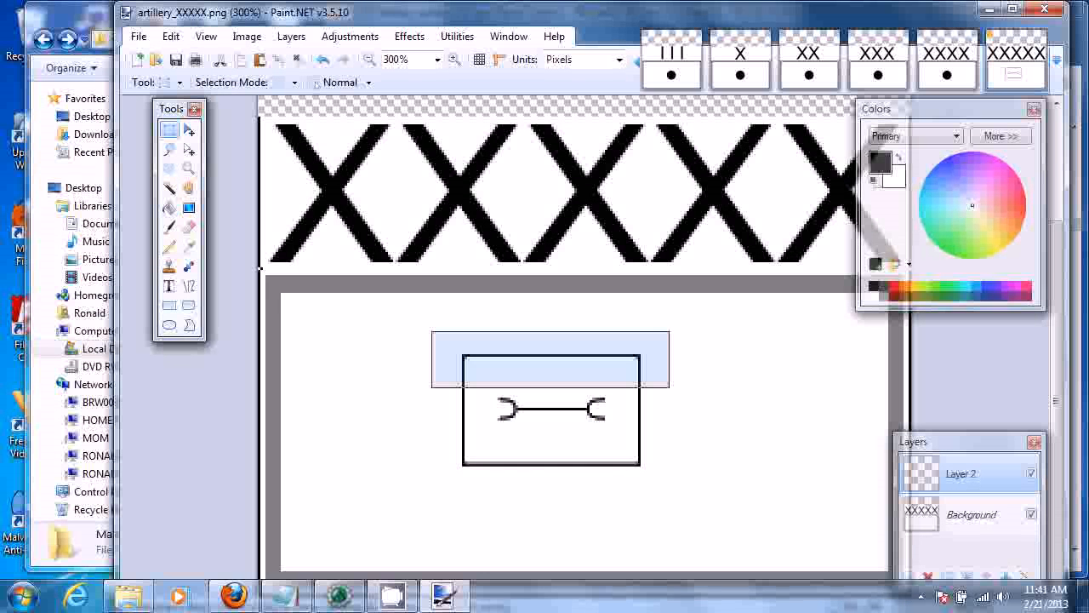
pyautogui.press('Delete')
pyautogui.moveTo(613, 364); pyautogui.dragTo(677, 491)
pyautogui.press('Delete')
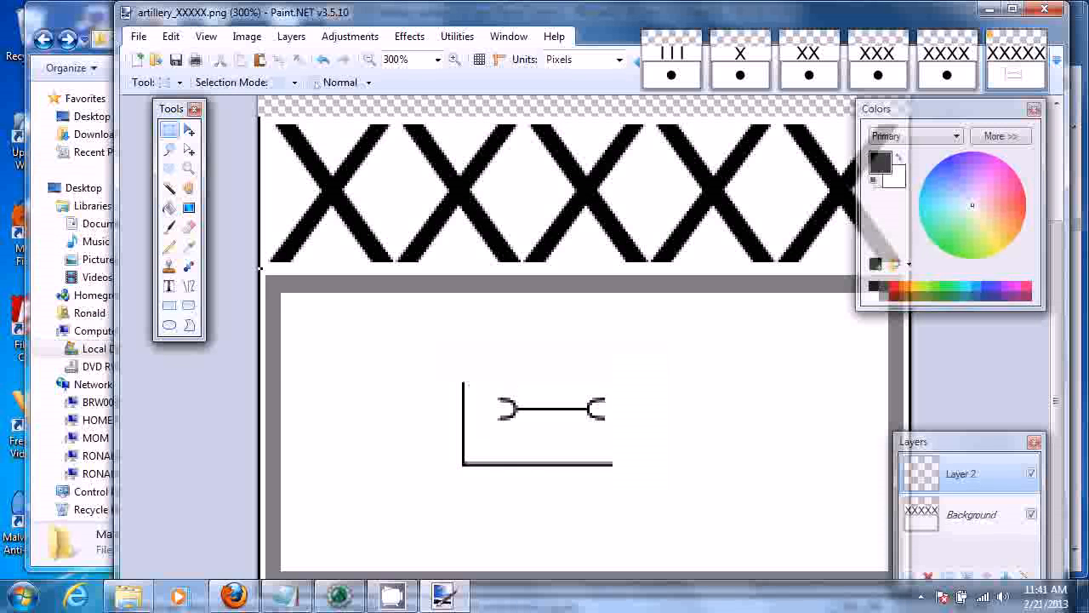
pyautogui.moveTo(424, 439); pyautogui.dragTo(649, 479)
pyautogui.press('Delete')
pyautogui.moveTo(403, 356)
pyautogui.mouseDown()
pyautogui.moveTo(514, 472)
pyautogui.moveTo(480, 474)
pyautogui.mouseUp()
pyautogui.press('Delete')
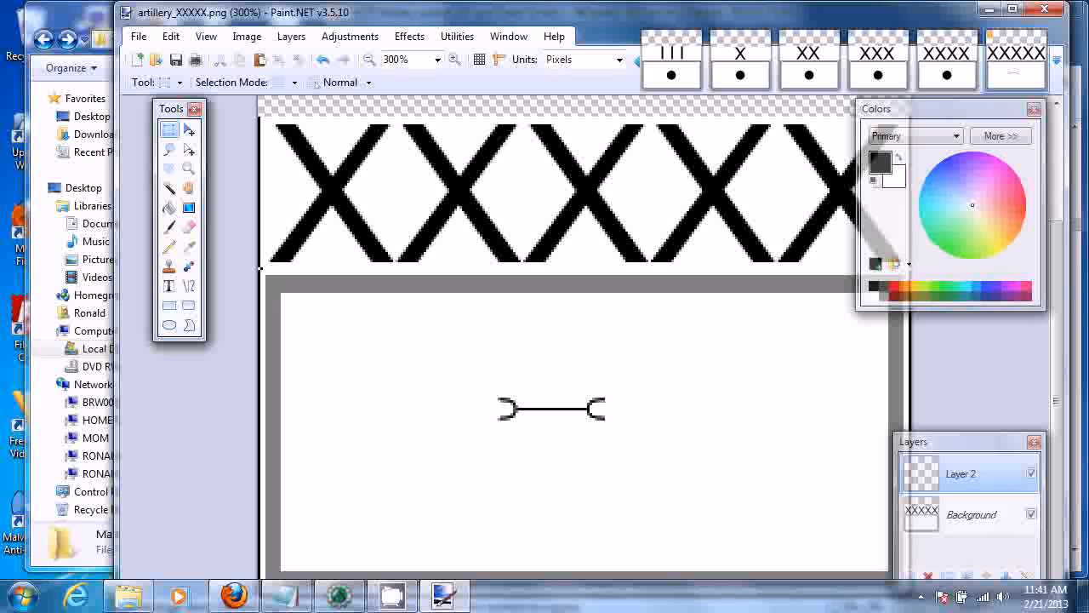
# - Add a third layer and draw a horizontal black line with brush width 10 just below the small wrench
pyautogui.click(188, 286)
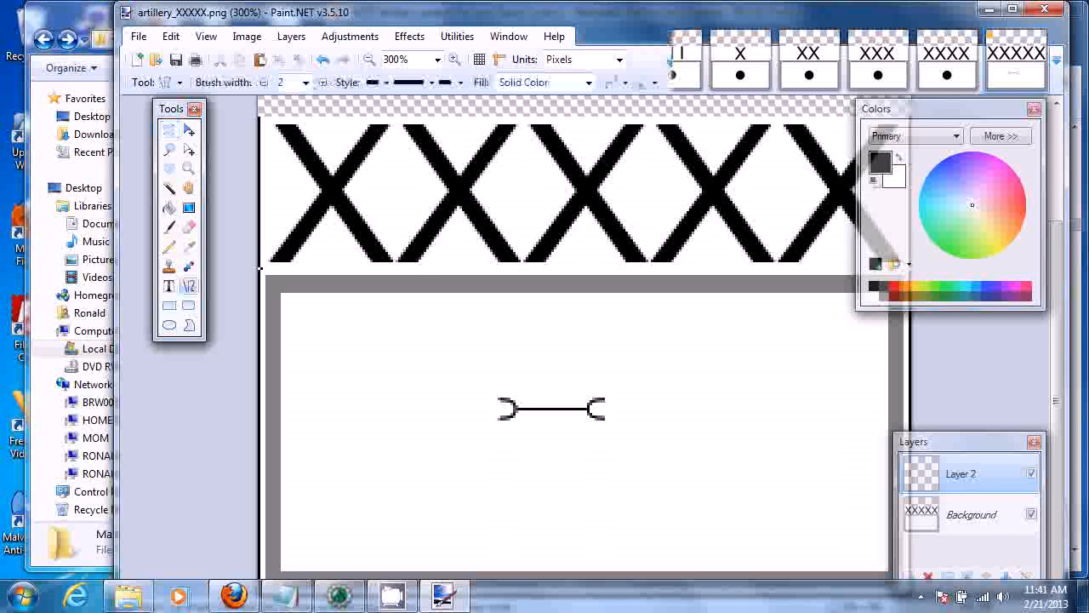
pyautogui.moveTo(958, 442); pyautogui.dragTo(977, 372)
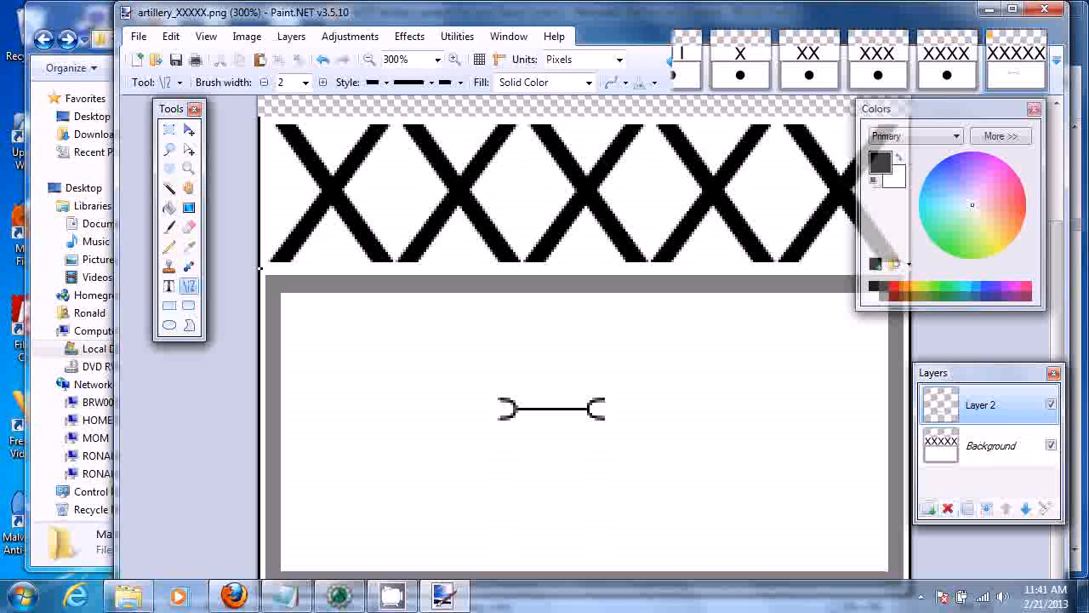
pyautogui.click(929, 508)
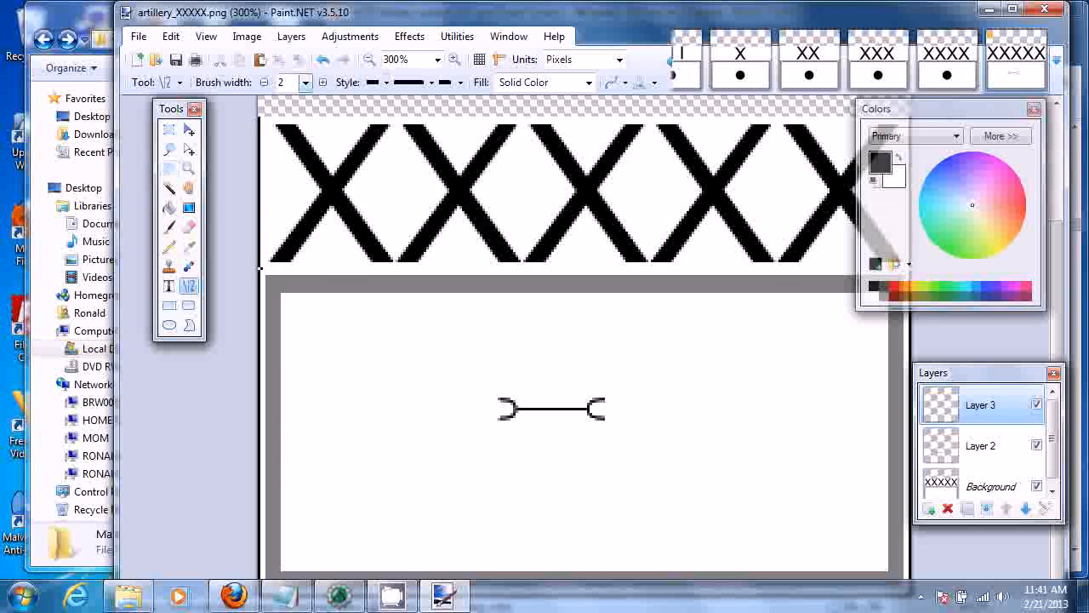
pyautogui.click(304, 82)
pyautogui.click(295, 201)
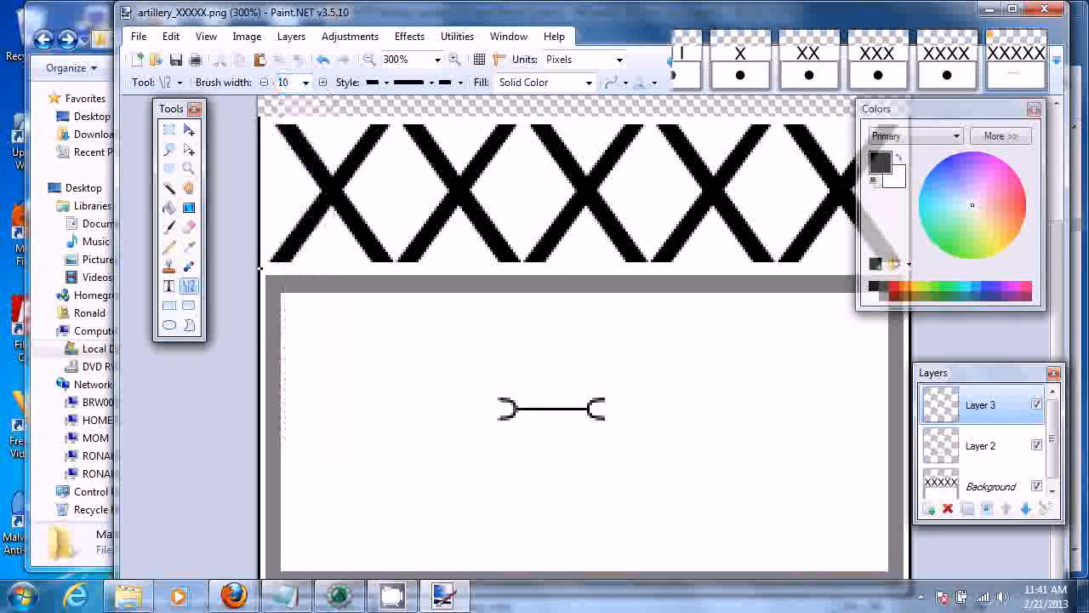
pyautogui.moveTo(432, 432)
pyautogui.mouseDown()
pyautogui.moveTo(799, 436)
pyautogui.moveTo(775, 434)
pyautogui.mouseUp()
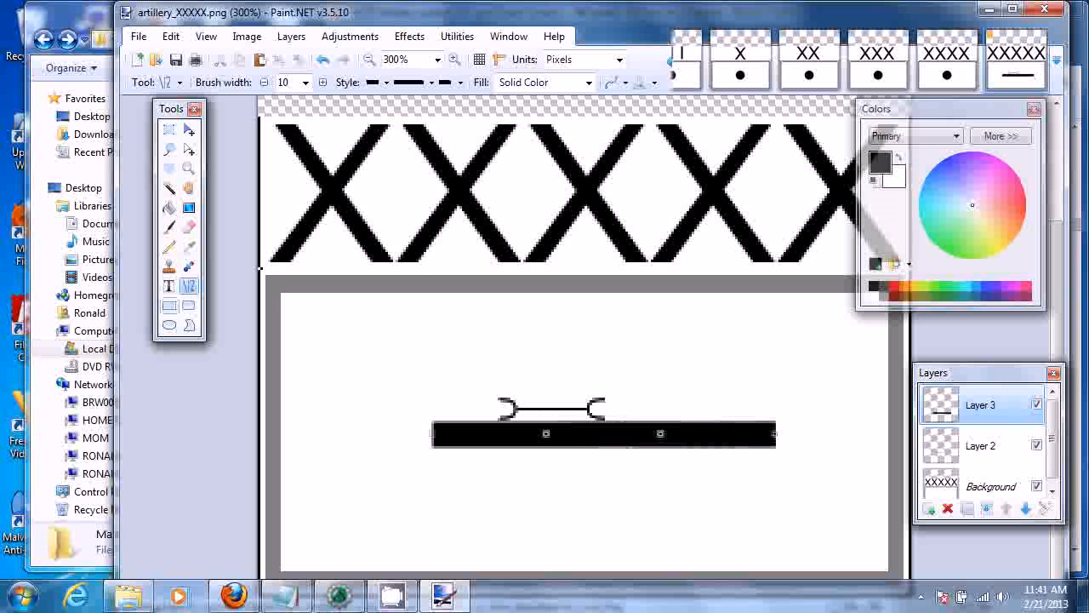
# - Draw a thick black ellipse outline at each end of the line, redrawing each one until it meets the line's end cleanly
pyautogui.click(170, 325)
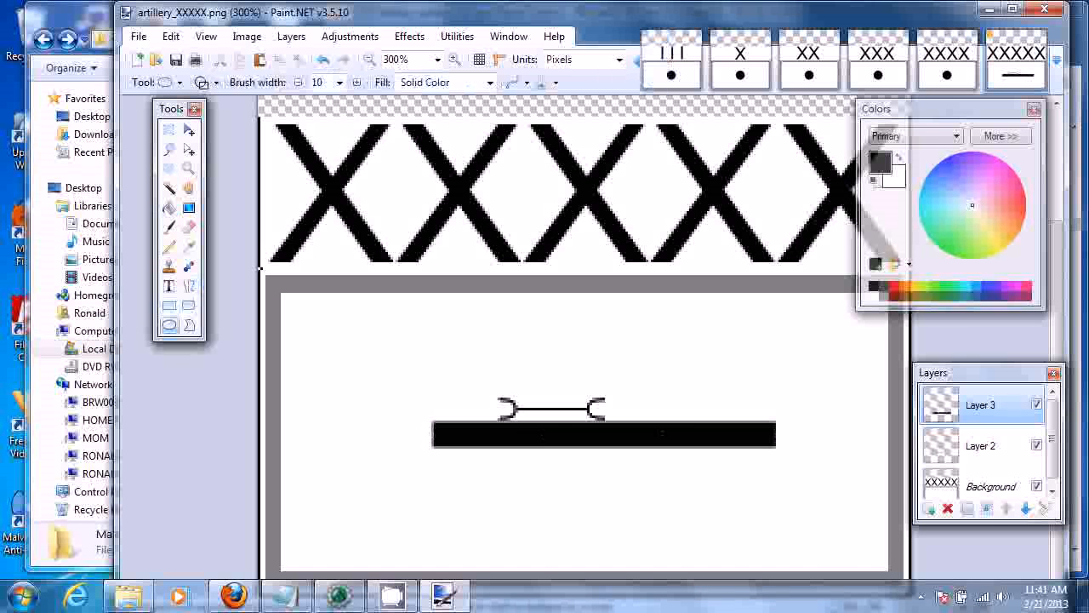
pyautogui.moveTo(341, 395)
pyautogui.mouseDown()
pyautogui.moveTo(418, 469)
pyautogui.moveTo(470, 484)
pyautogui.mouseUp()
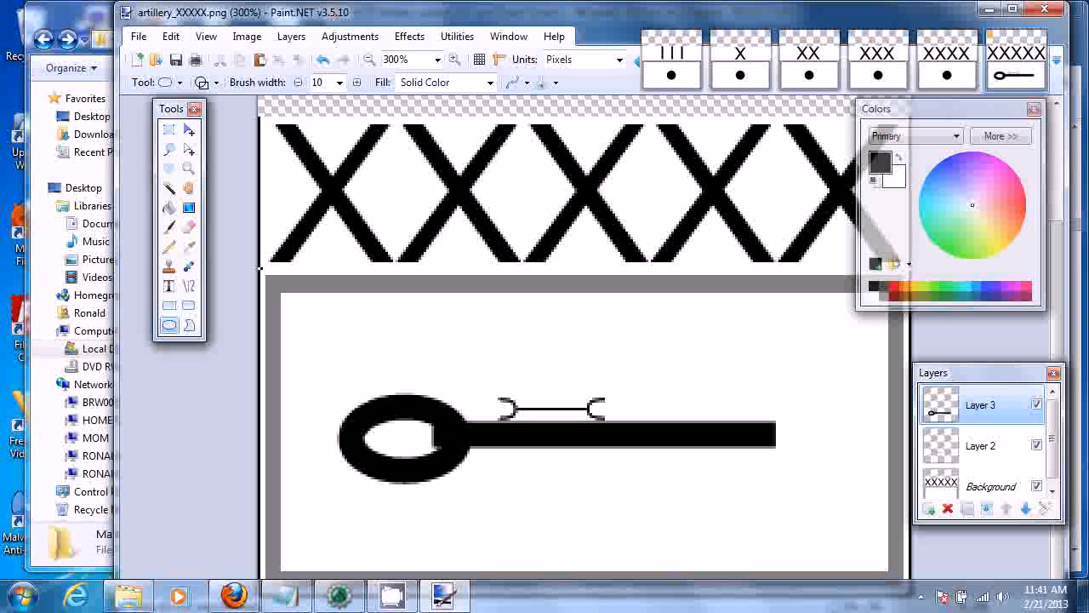
pyautogui.hotkey('ctrl', 'z')
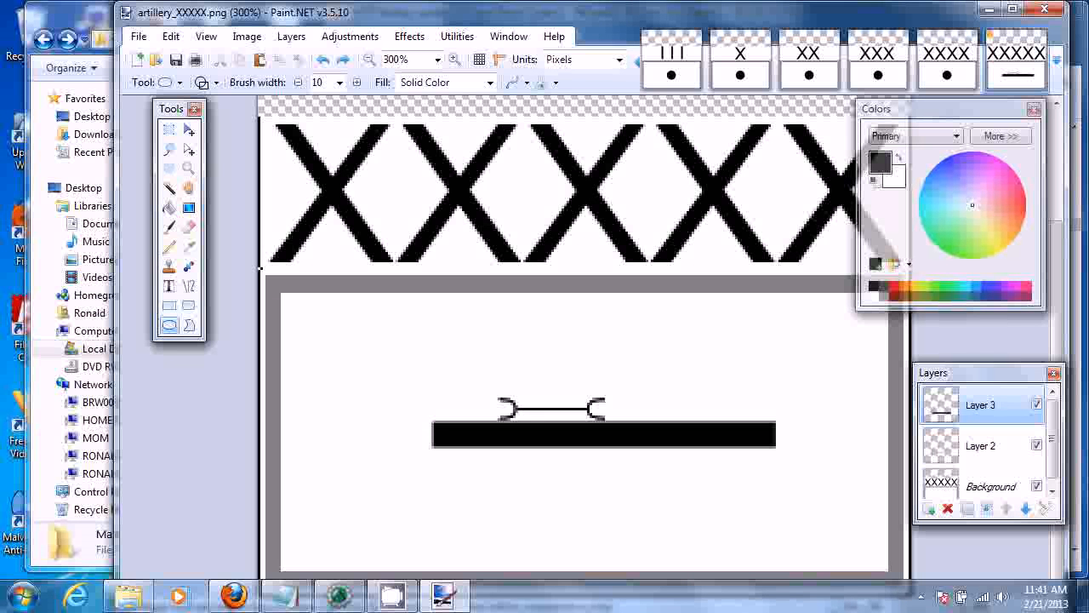
pyautogui.moveTo(313, 390); pyautogui.dragTo(453, 490)
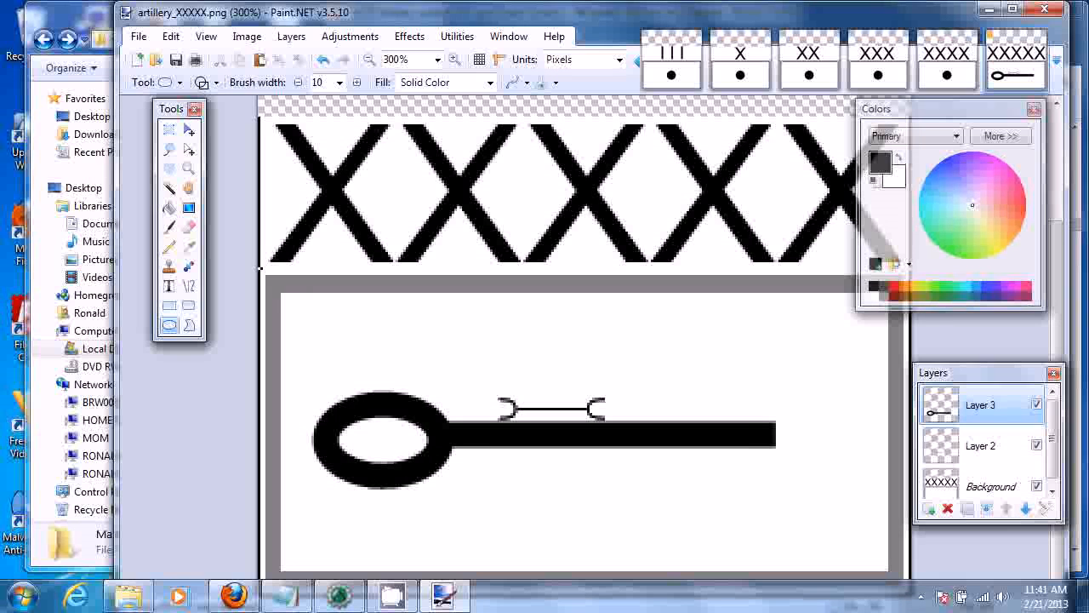
pyautogui.moveTo(857, 383); pyautogui.dragTo(728, 495)
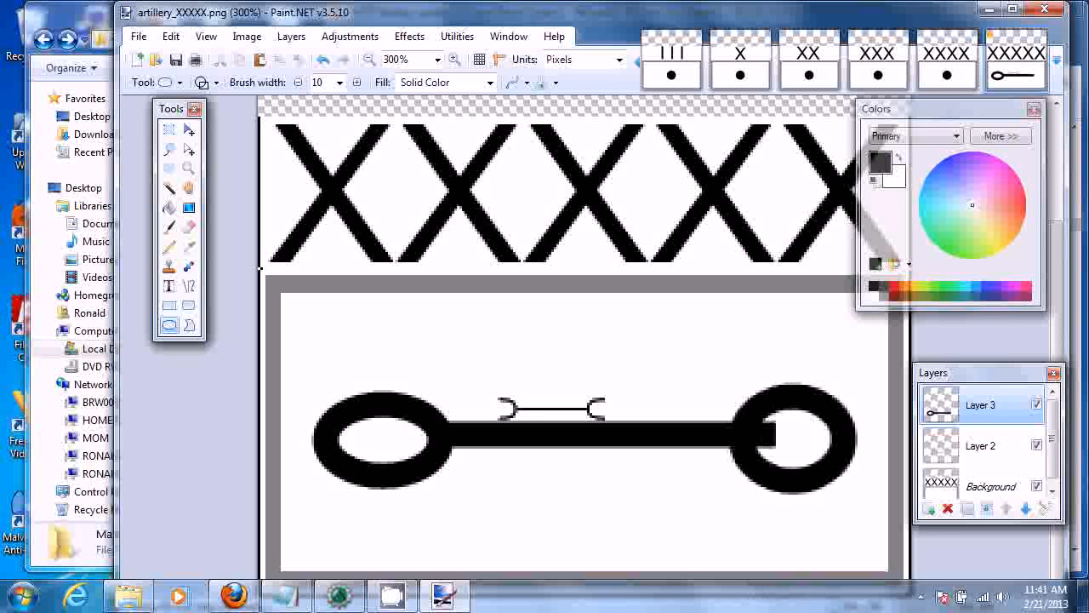
pyautogui.hotkey('ctrl', 'z')
pyautogui.moveTo(868, 397)
pyautogui.mouseDown()
pyautogui.moveTo(742, 478)
pyautogui.moveTo(757, 471)
pyautogui.mouseUp()
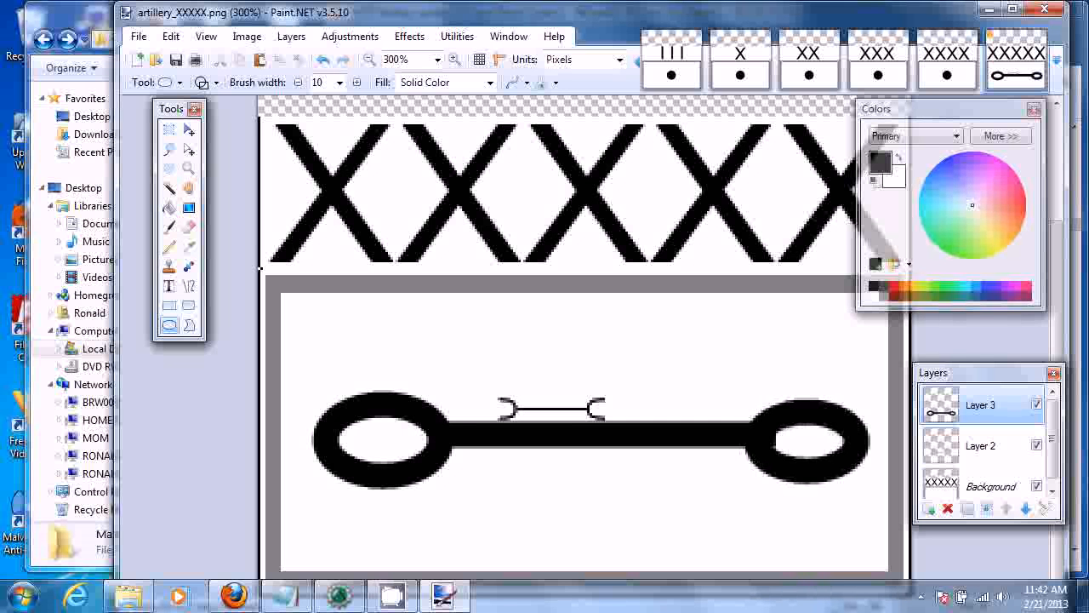
# - Delete the outer half of both ellipses to leave open wrench jaws, and clear the selection
pyautogui.press('s')
pyautogui.moveTo(310, 370); pyautogui.dragTo(388, 499)
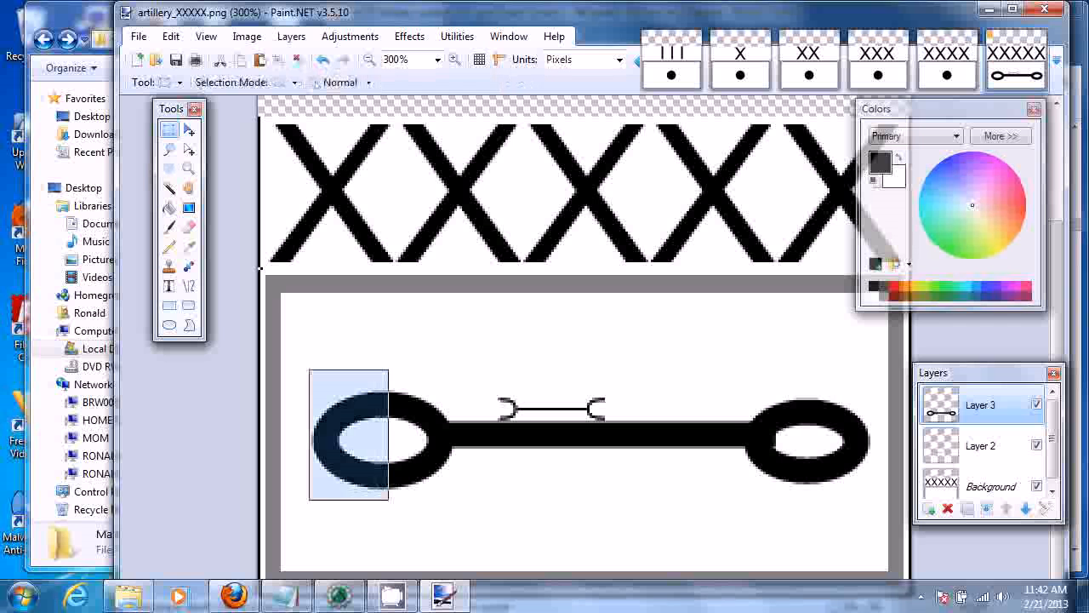
pyautogui.press('Delete')
pyautogui.moveTo(804, 384)
pyautogui.mouseDown()
pyautogui.moveTo(856, 507)
pyautogui.moveTo(876, 507)
pyautogui.mouseUp()
pyautogui.press('Delete')
pyautogui.hotkey('ctrl', 'd')
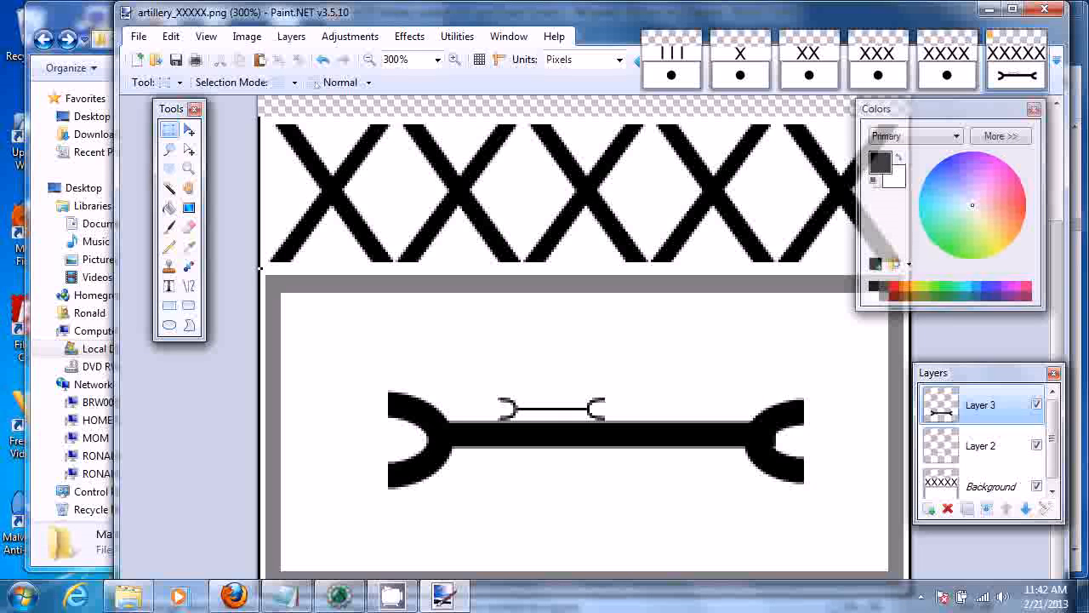
# - Delete Layer 2 with the small wrench, and merge Layer 3 with the large wrench down into the Background
pyautogui.click(1036, 445)
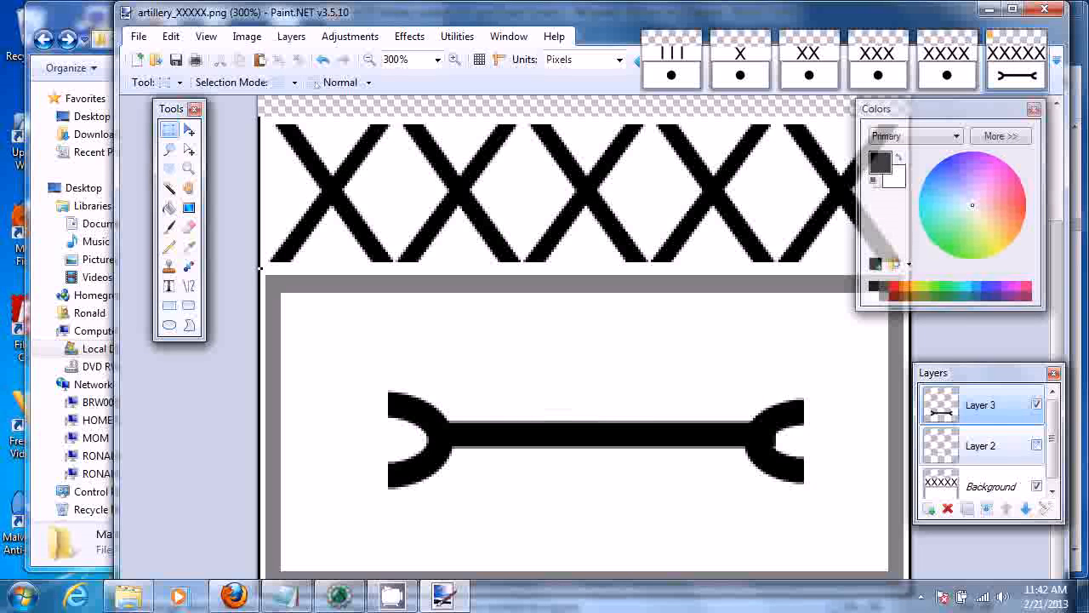
pyautogui.click(981, 445)
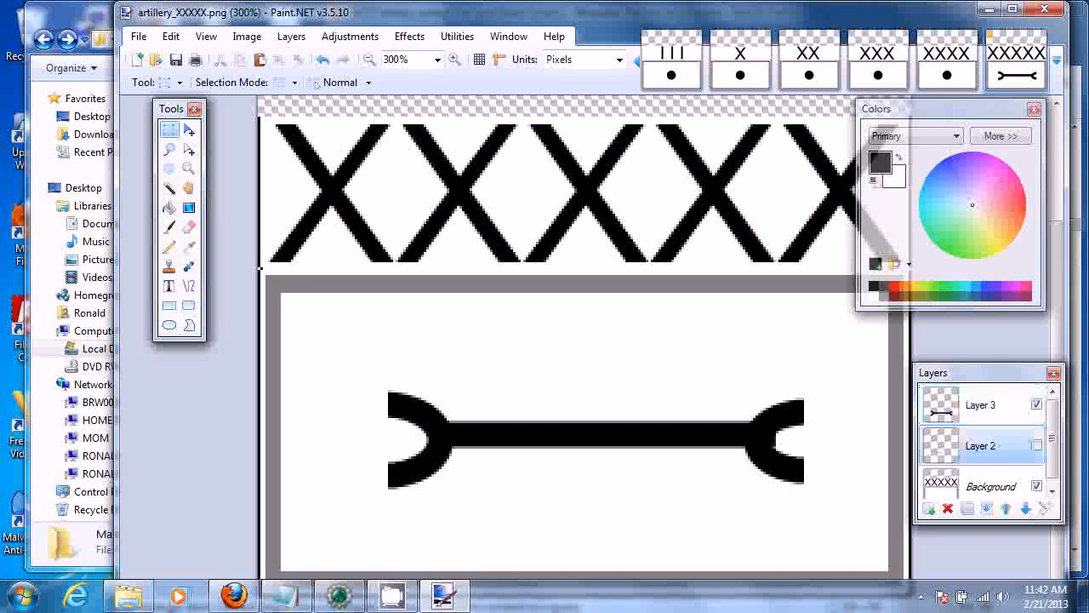
pyautogui.click(947, 508)
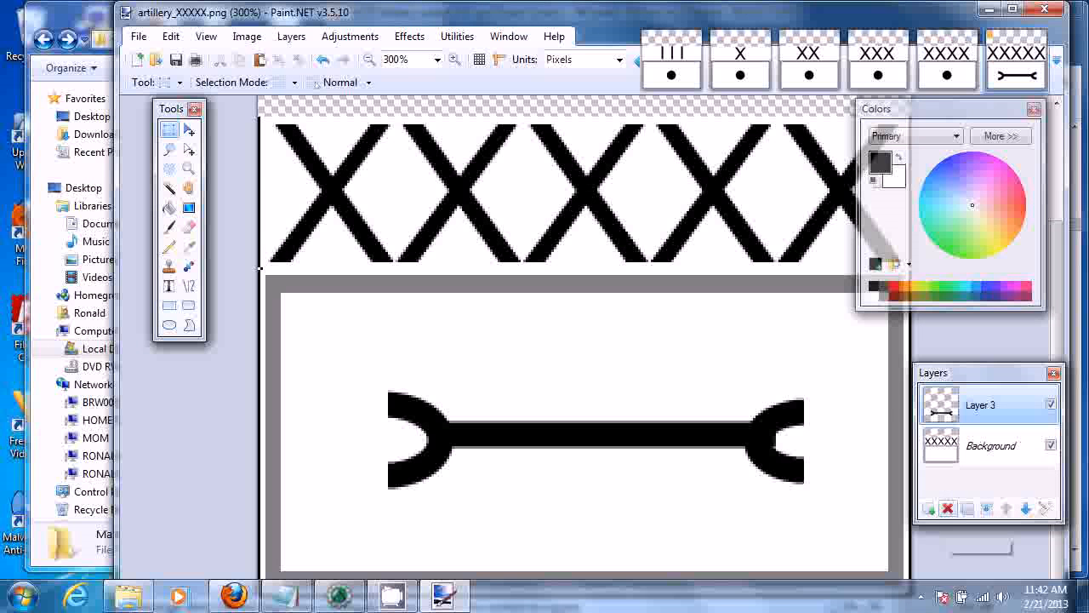
pyautogui.scroll(3, 585, 340)
pyautogui.scroll(-3, 585, 341)
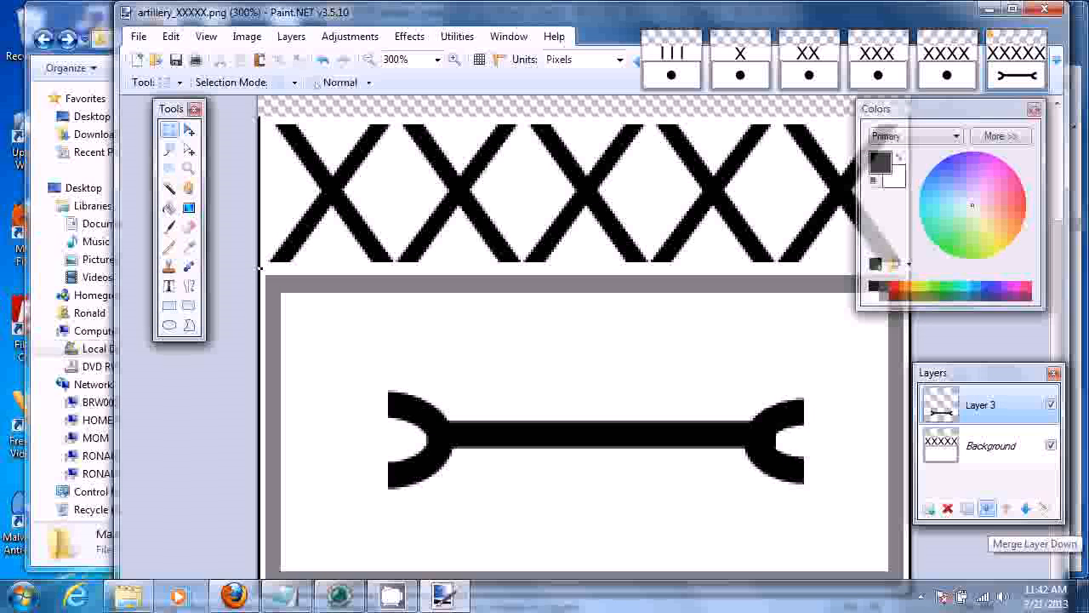
pyautogui.click(987, 507)
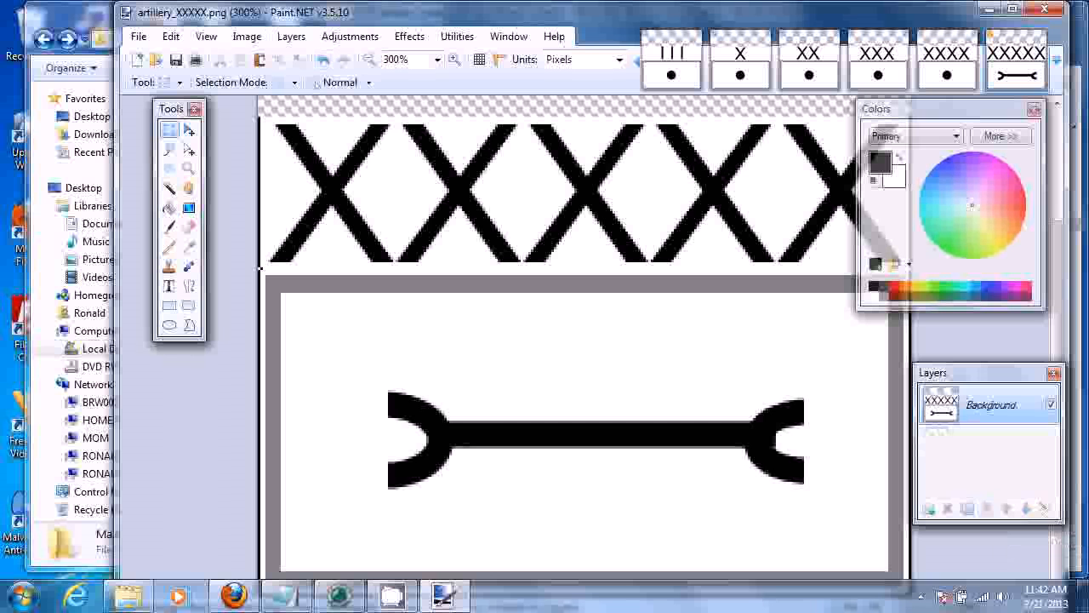
# - Select and copy the whole grey-bordered box with the wrench in artillery_XXXXX
pyautogui.click(454, 58)
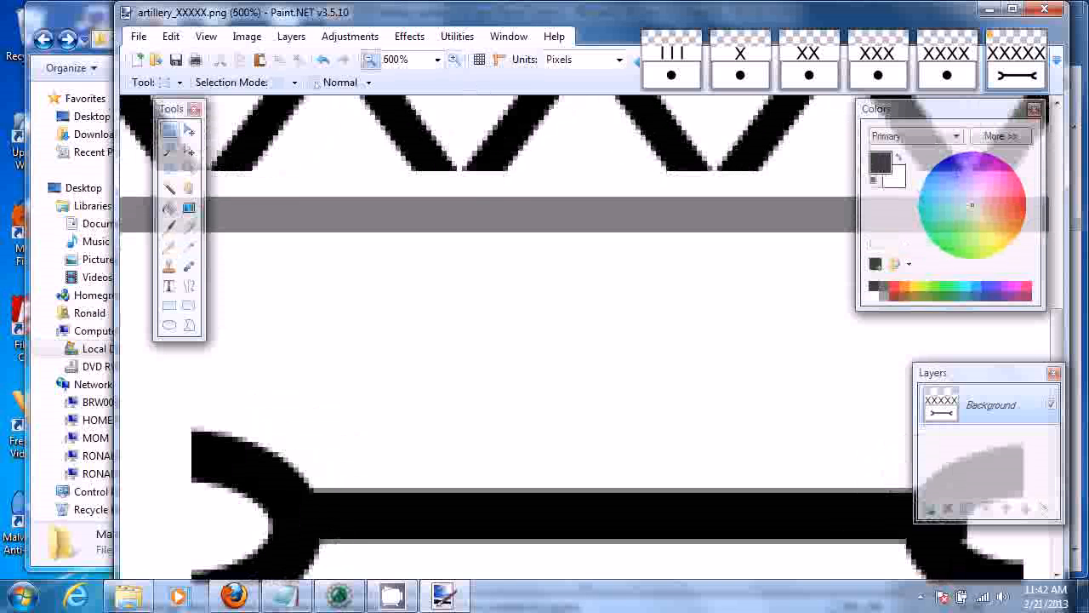
pyautogui.click(369, 58)
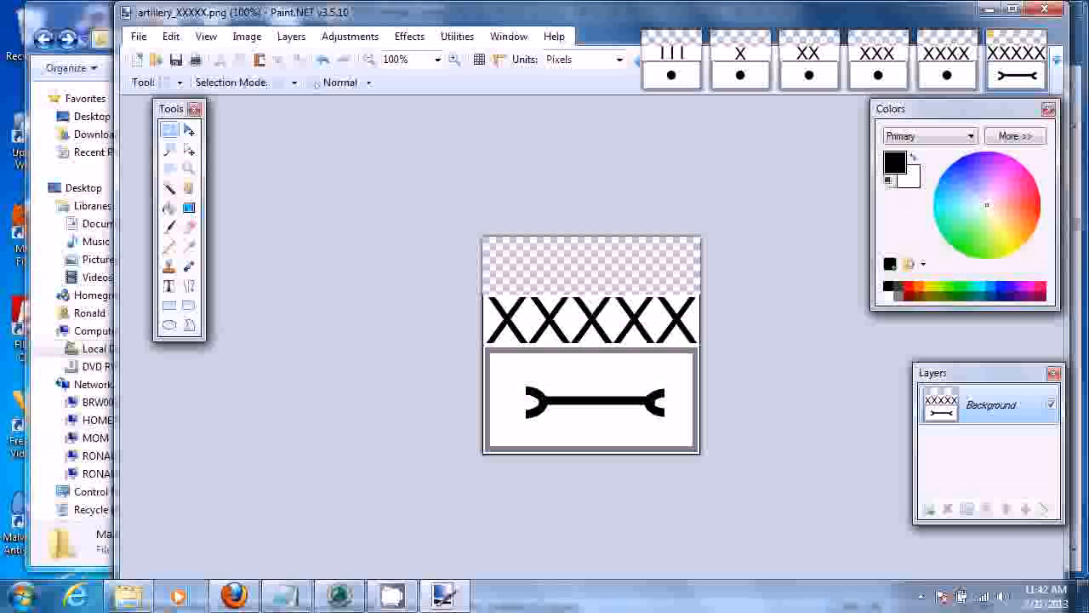
pyautogui.moveTo(485, 349); pyautogui.dragTo(698, 449)
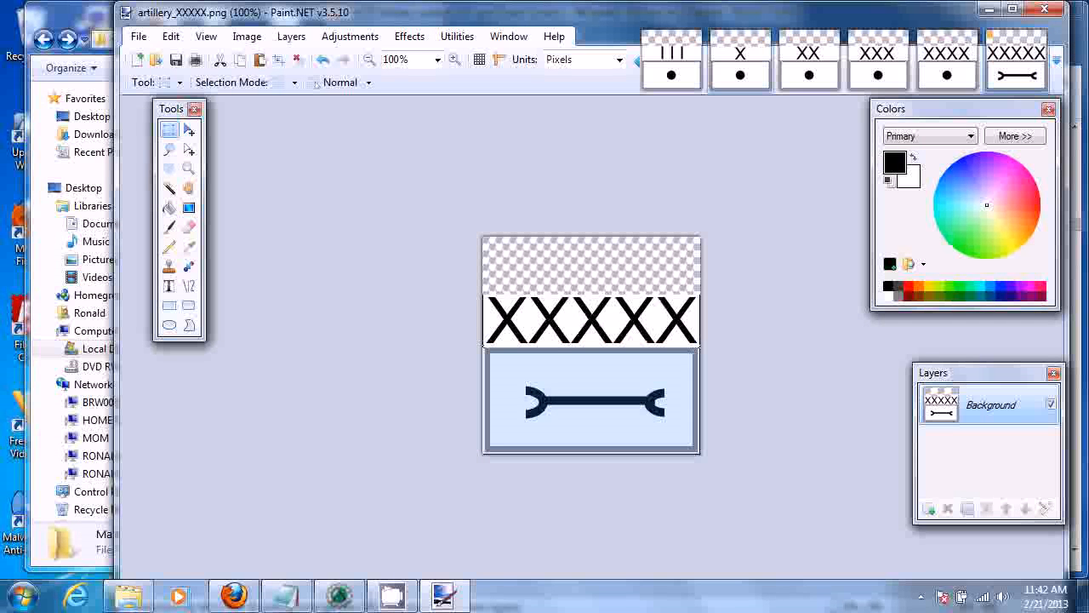
# - Paste the copied wrench box over the dot box in artillery_X, artillery_XX, artillery_XXX and artillery_XXXX
pyautogui.click(740, 60)
pyautogui.press('m')
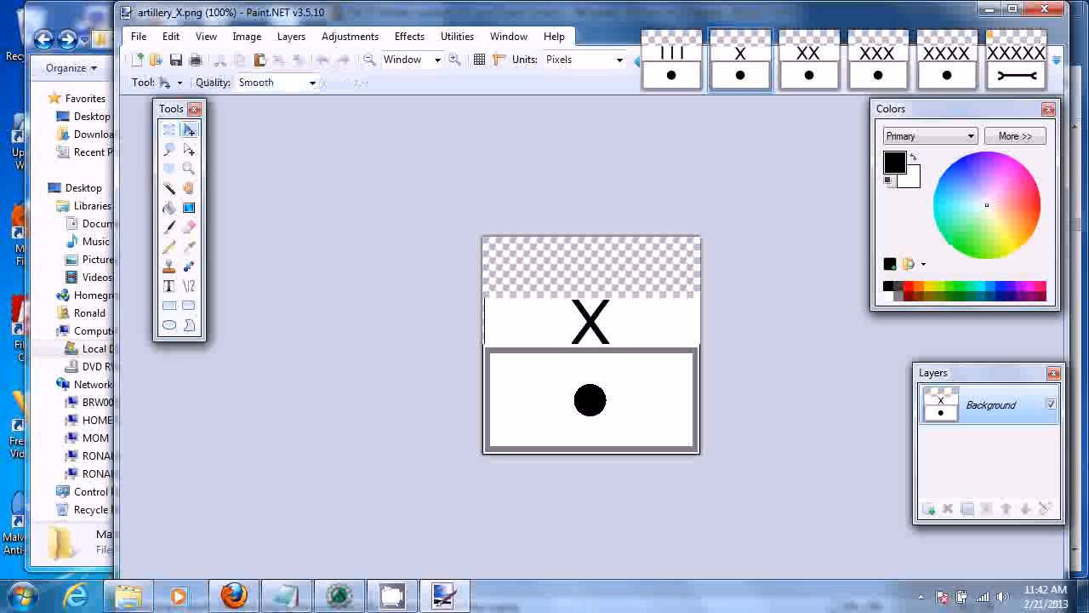
pyautogui.click(809, 60)
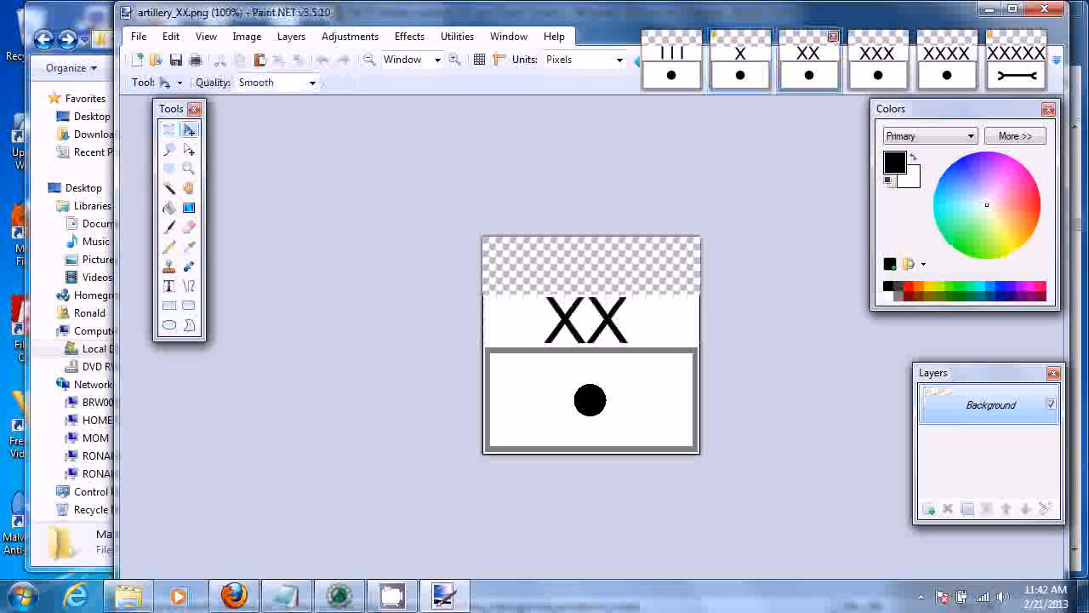
pyautogui.hotkey('ctrl', 'Tab')
pyautogui.hotkey('ctrl', 'v')
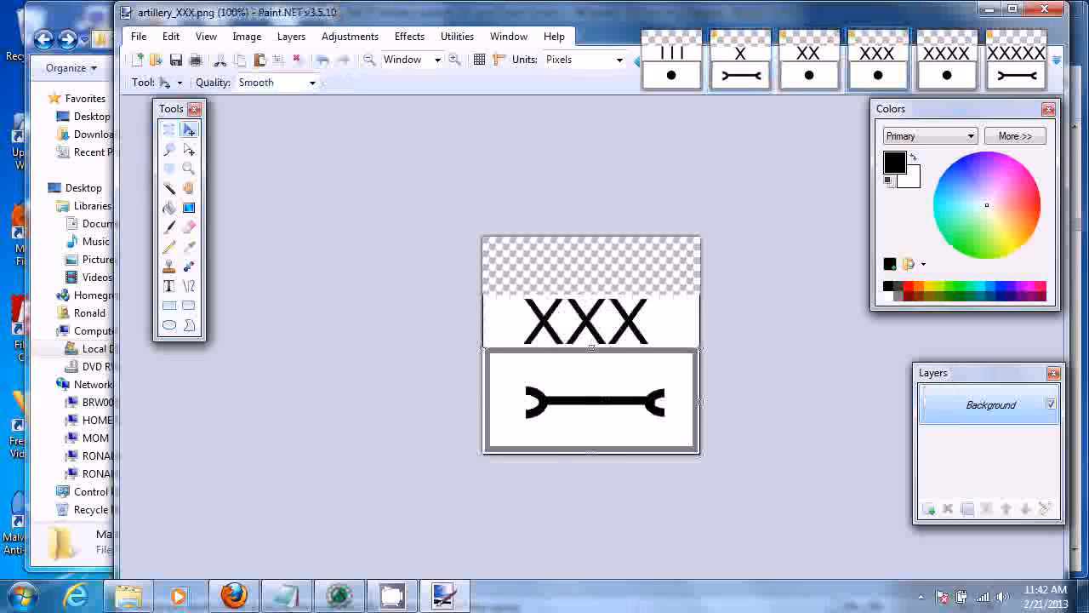
pyautogui.hotkey('ctrl', 'Tab')
pyautogui.hotkey('ctrl', 'v')
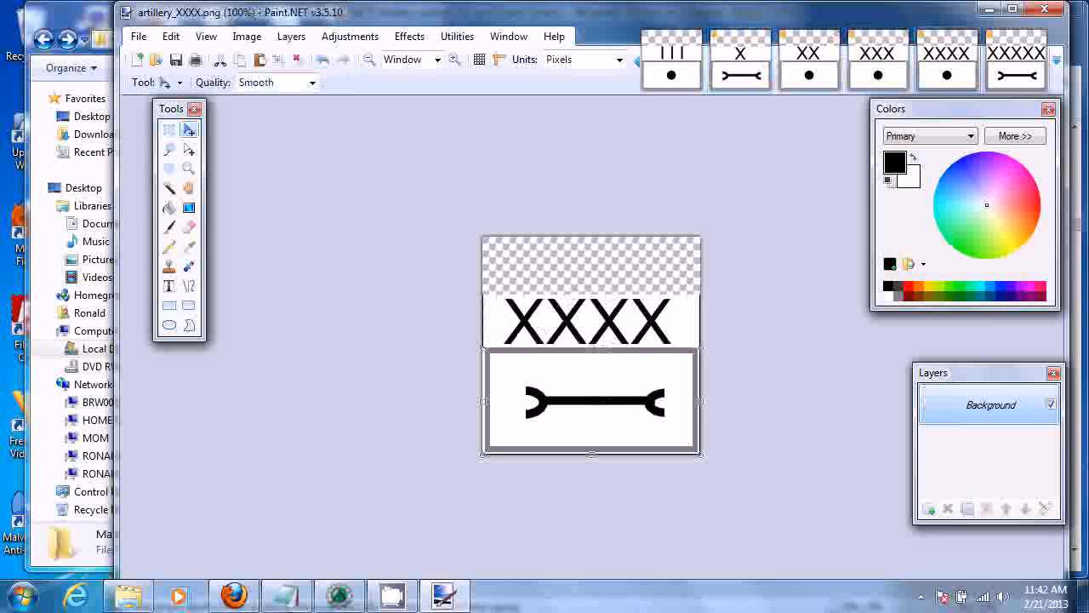
# - Paste the copied wrench box over the dot box in artillery_I, artillery_II and artillery_III
pyautogui.click(671, 61)
pyautogui.click(637, 62)
pyautogui.click(664, 62)
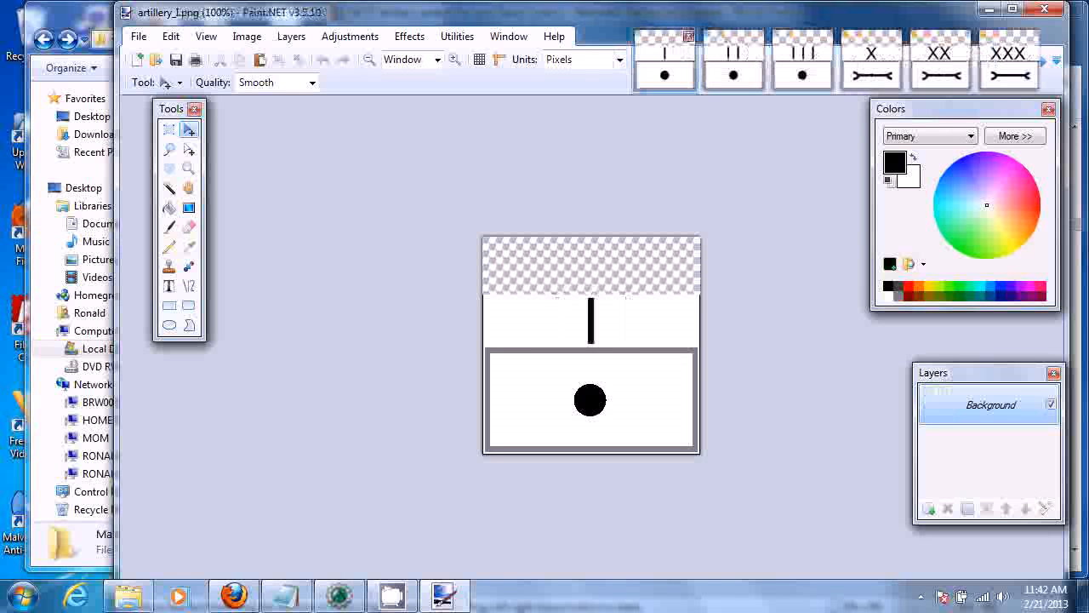
pyautogui.hotkey('ctrl', 'Tab')
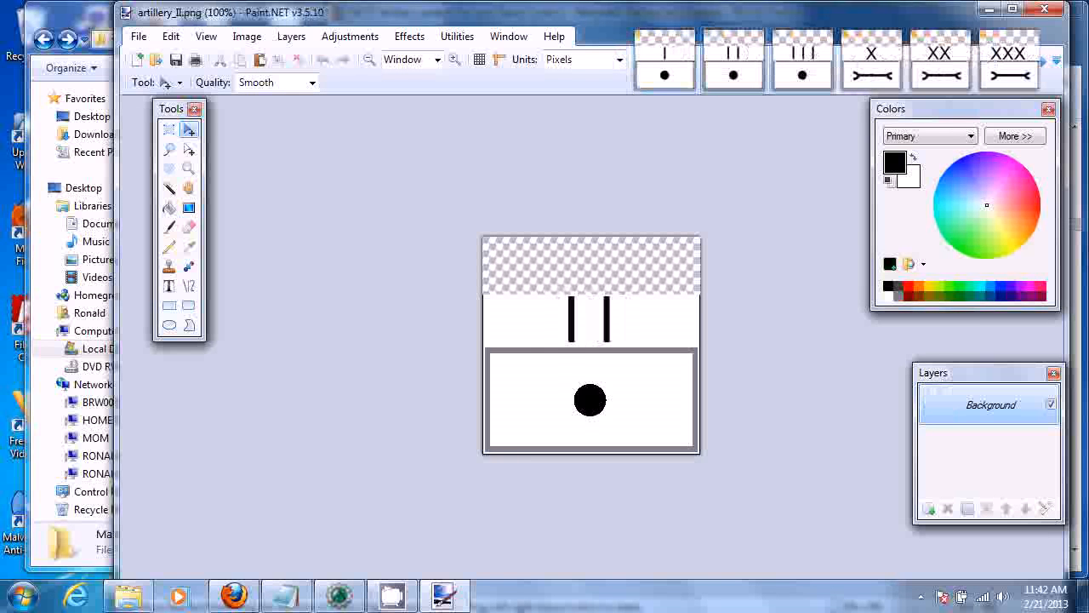
pyautogui.hotkey('ctrl', 'Tab')
pyautogui.hotkey('ctrl', 'v')
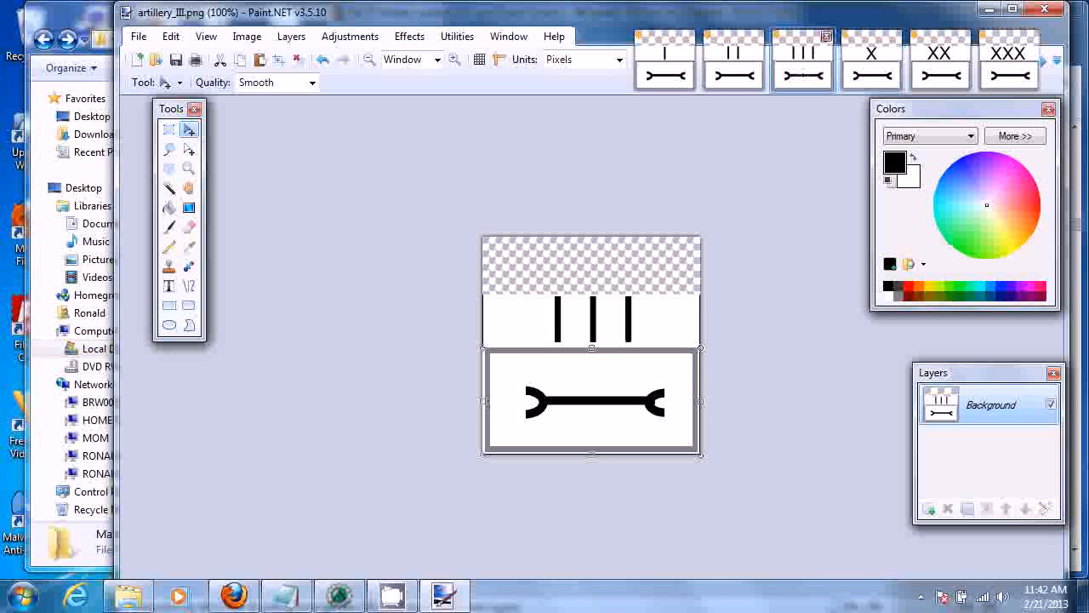
# - Return to artillery_XXXXX, start saving it as a new file and choose the Maintence folder inside Land
pyautogui.hotkey('ctrl', 'Tab')
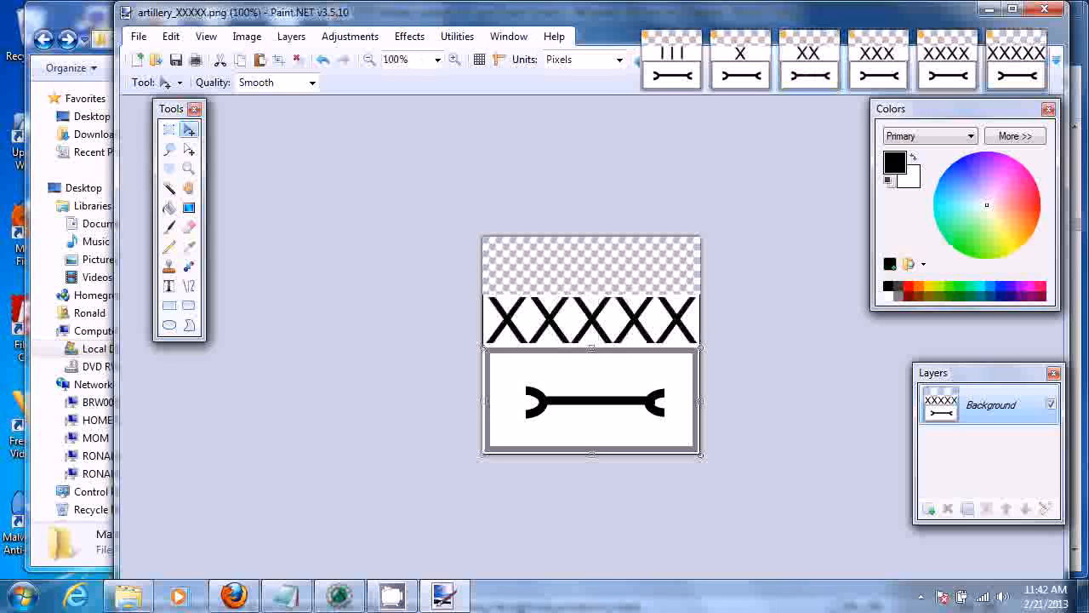
pyautogui.hotkey('alt', 'f')
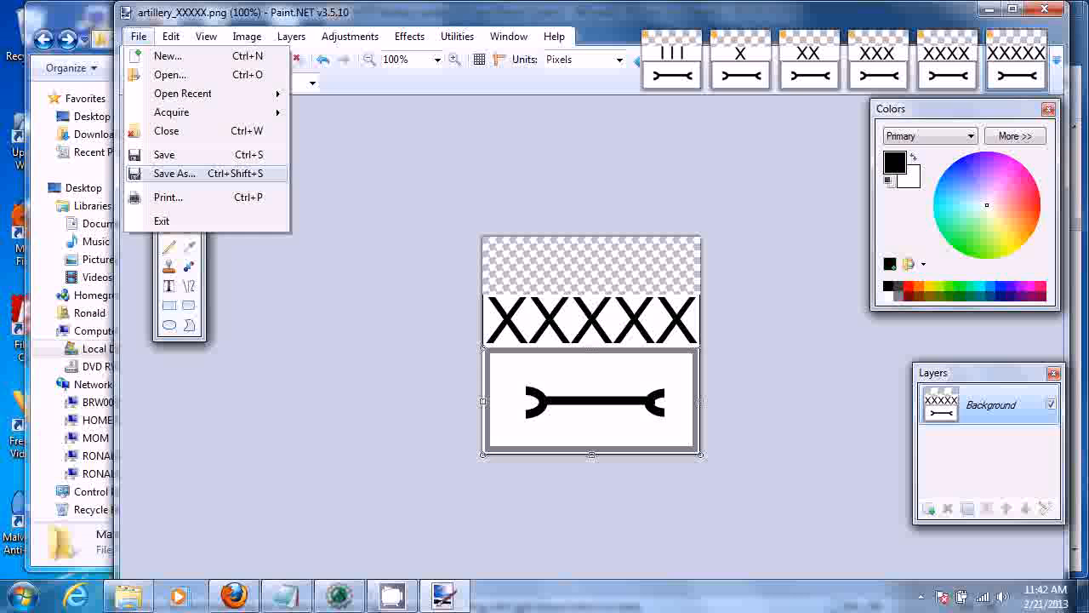
pyautogui.click(207, 173)
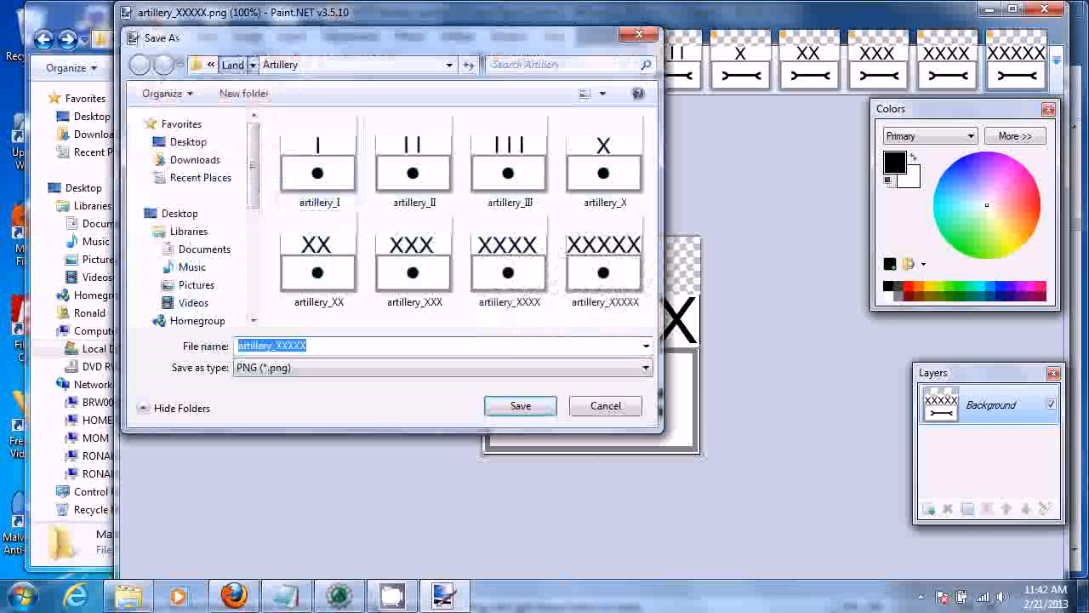
pyautogui.click(234, 65)
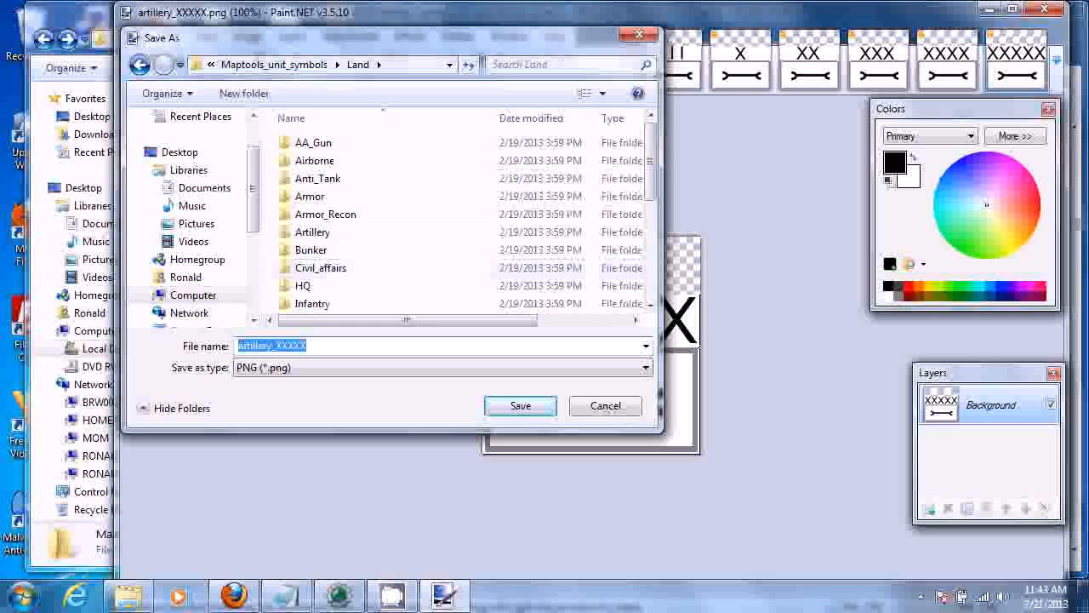
pyautogui.moveTo(650, 162); pyautogui.dragTo(650, 202)
pyautogui.doubleClick(332, 233)
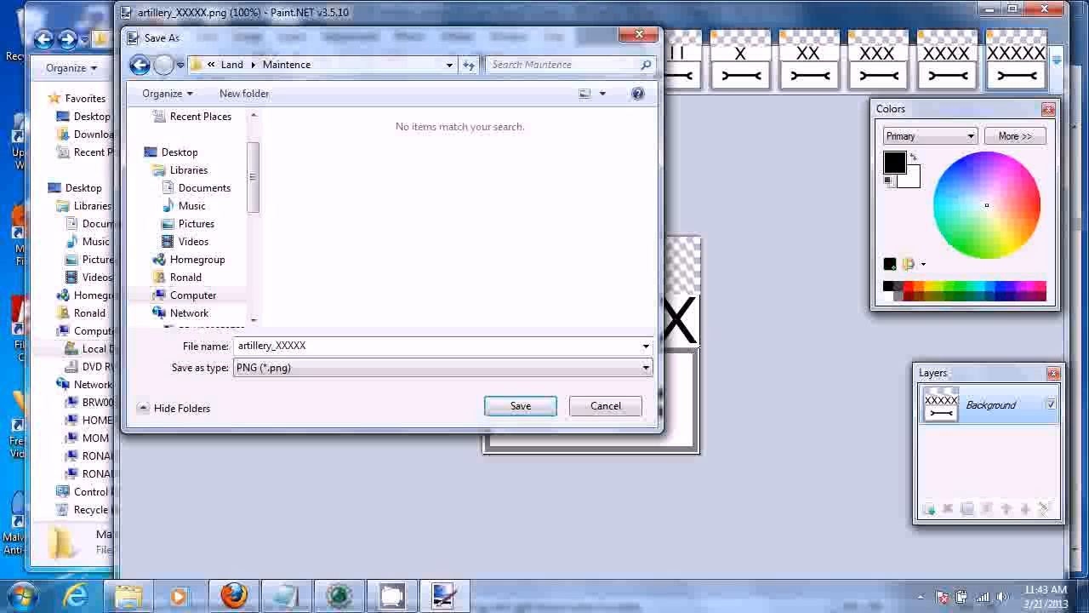
# - Name the file Maintence_XXXXX and save it as PNG with auto-detected bit depth
pyautogui.write('Maintence')
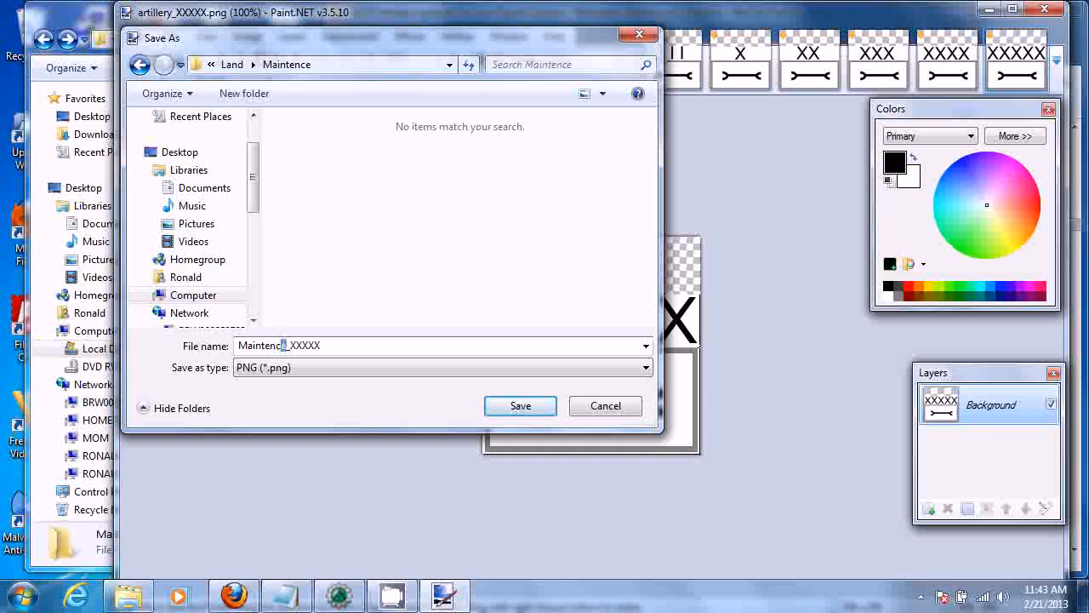
pyautogui.hotkey('shift', 'Left')
pyautogui.hotkey('shift', 'Left')
pyautogui.hotkey('shift', 'Left')
pyautogui.hotkey('shift', 'Left')
pyautogui.hotkey('shift', 'Left')
pyautogui.hotkey('shift', 'Left')
pyautogui.hotkey('shift', 'Left')
pyautogui.hotkey('shift', 'Left')
pyautogui.press('Return')
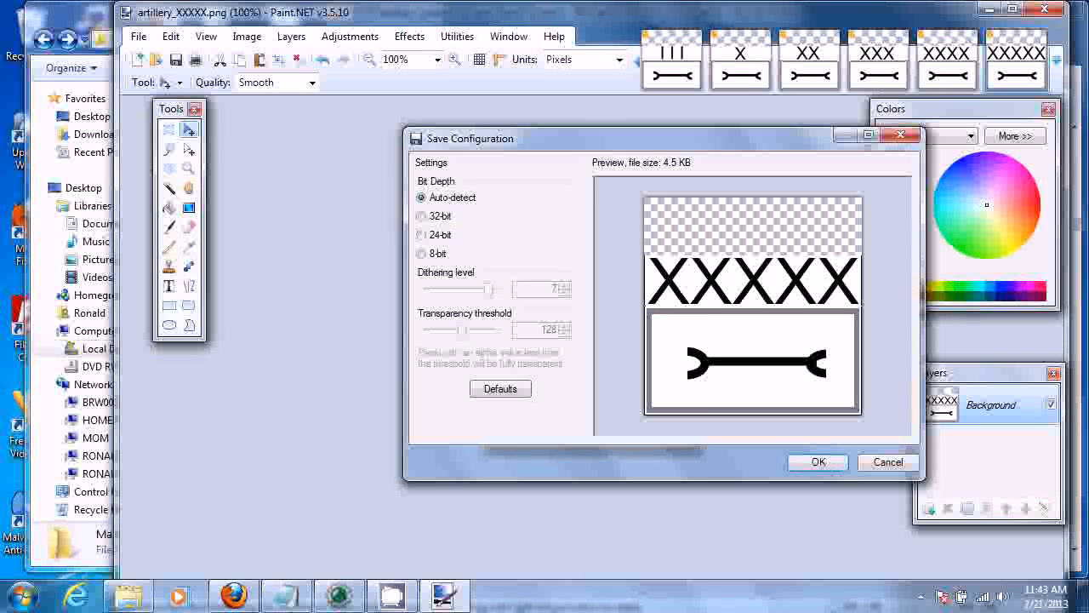
pyautogui.press('Return')
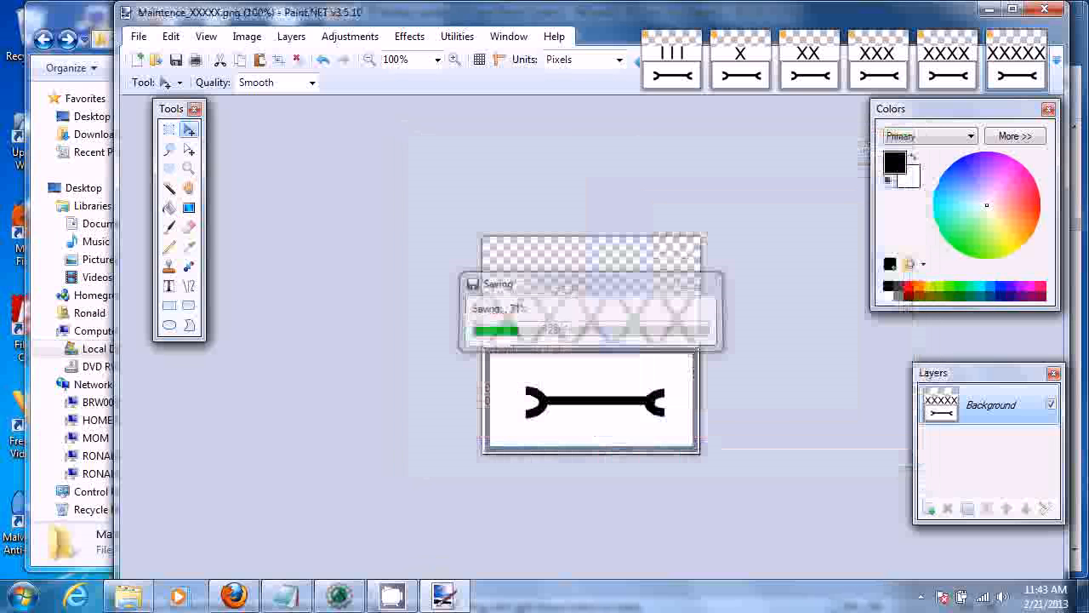
# - Switch to the artillery_XXXX image and start saving it as a new file named Maintence_XXXX
pyautogui.click(946, 61)
pyautogui.click(138, 36)
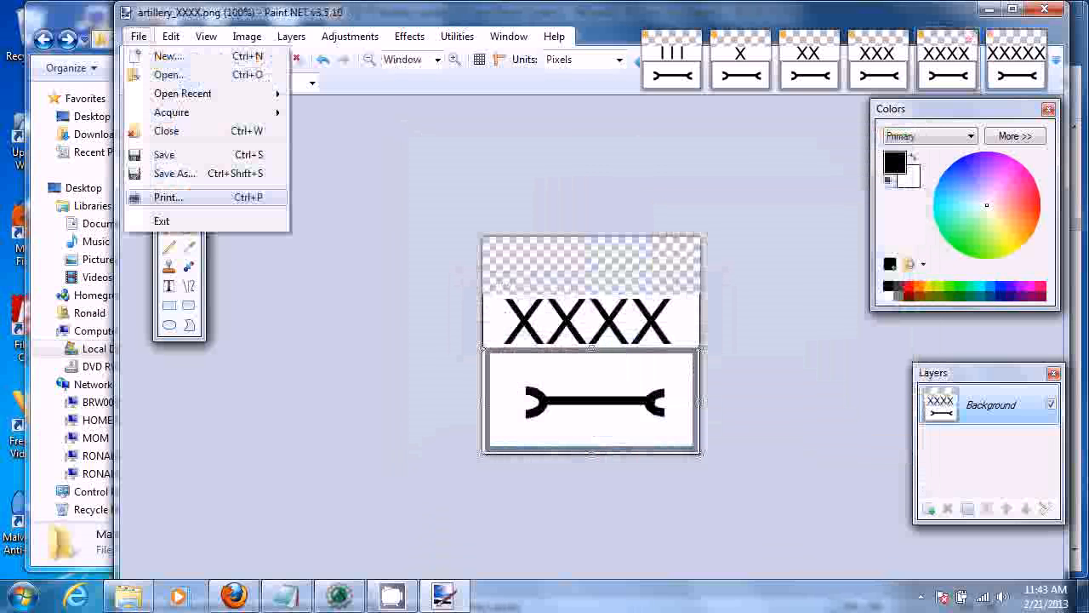
pyautogui.click(170, 173)
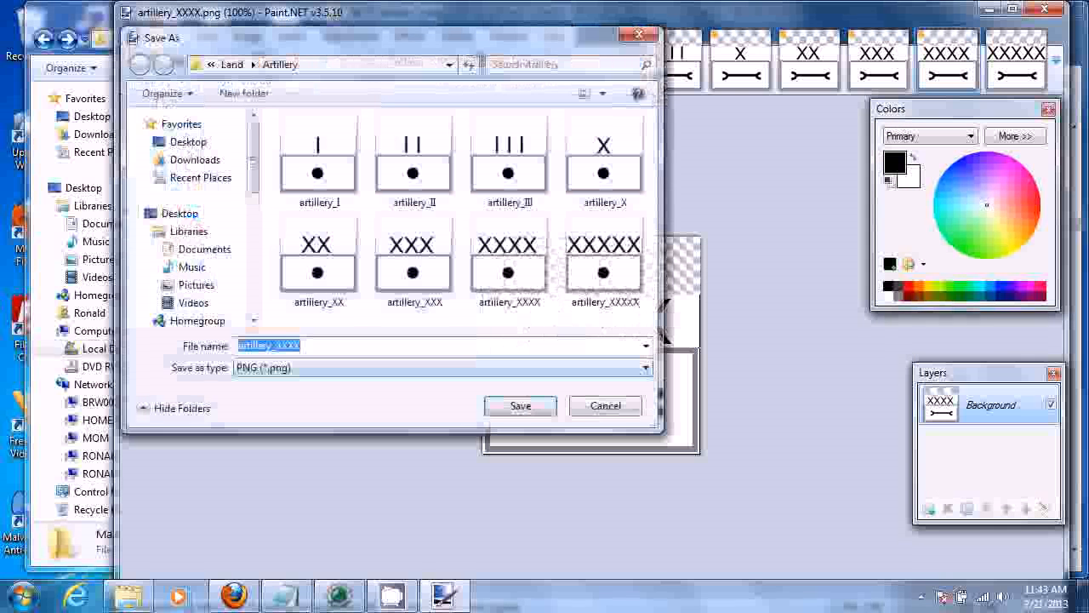
pyautogui.moveTo(239, 345); pyautogui.dragTo(272, 345)
pyautogui.write('Maintence')
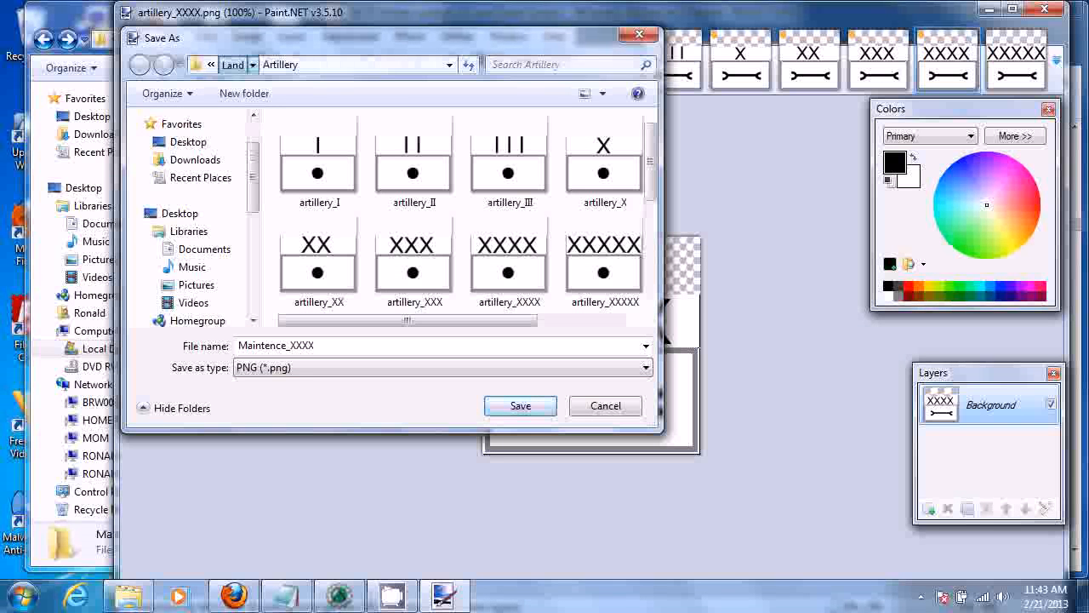
pyautogui.hotkey('alt', 'Up')
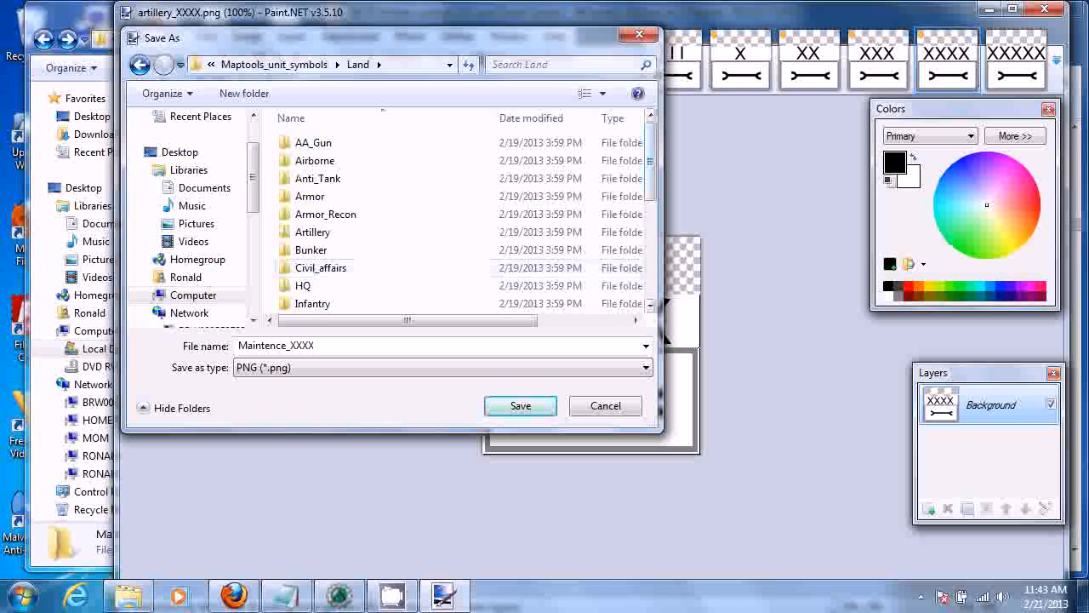
pyautogui.moveTo(650, 162); pyautogui.dragTo(650, 197)
pyautogui.doubleClick(312, 258)
pyautogui.click(312, 258)
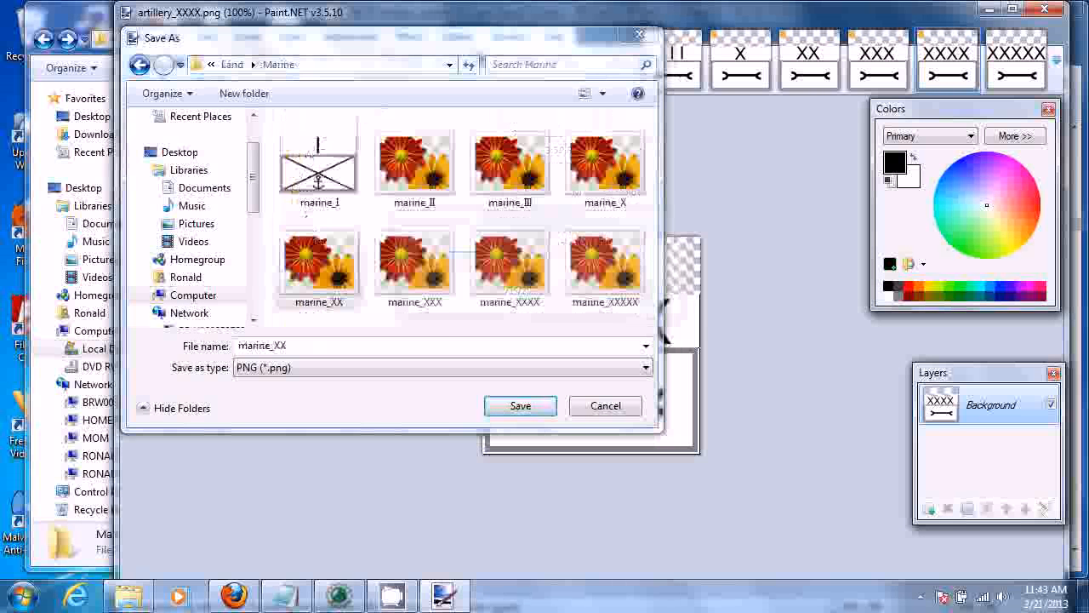
pyautogui.click(656, 302)
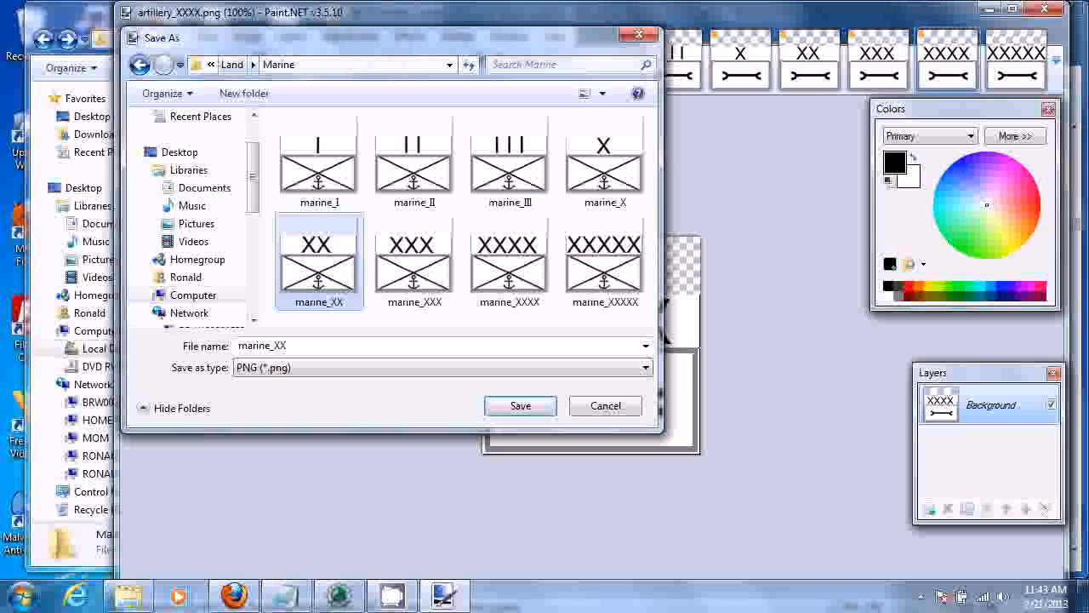
# - Save the four-X wrench image as Maintence_XX in the Maintence folder inside Land, as PNG with auto-detected bit depth
pyautogui.click(232, 64)
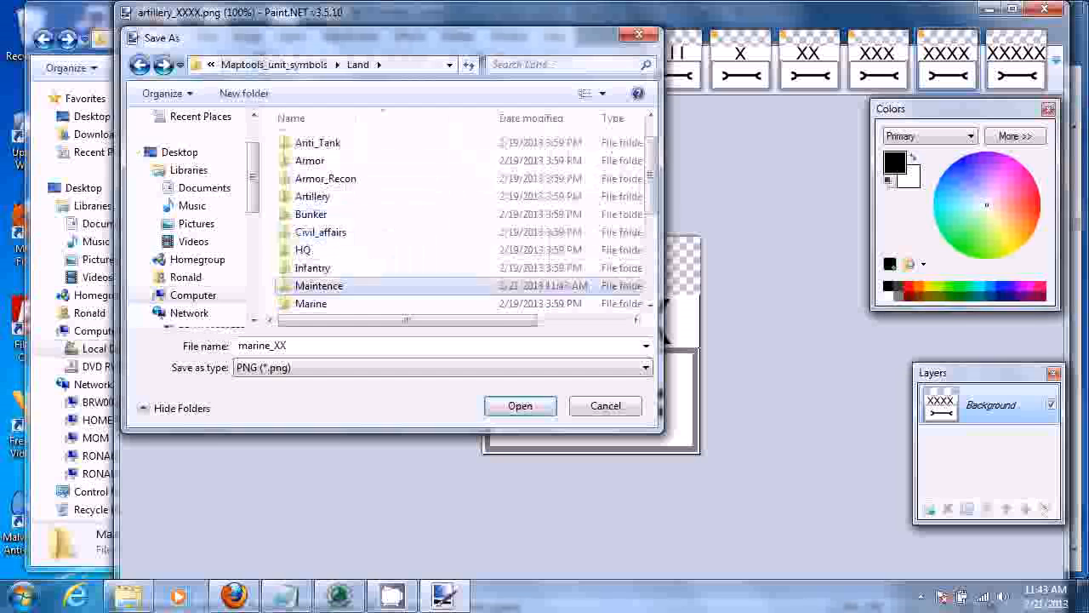
pyautogui.doubleClick(319, 286)
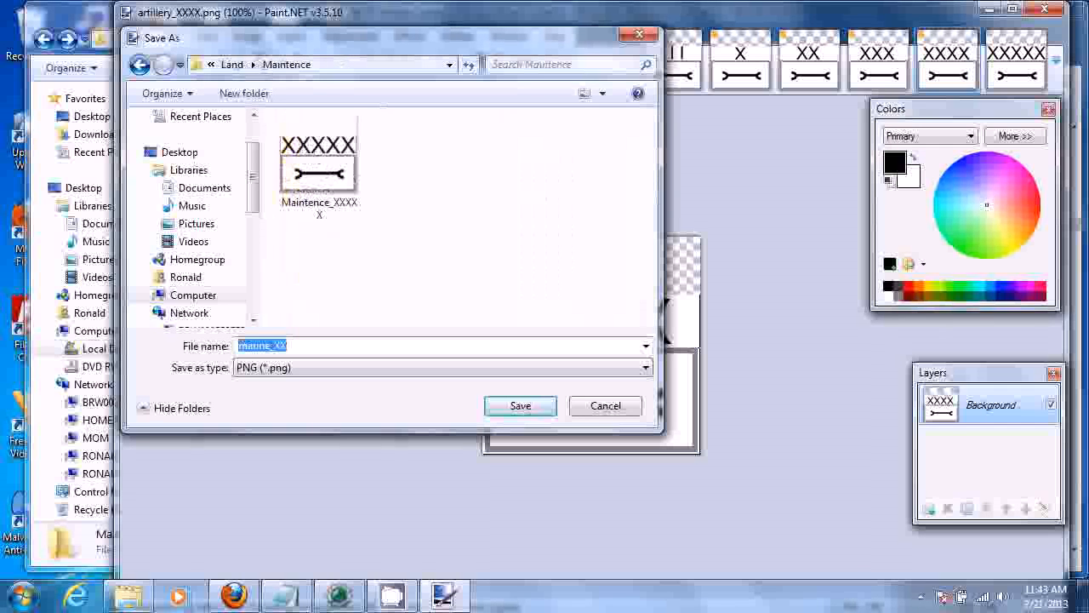
pyautogui.click(266, 345)
pyautogui.doubleClick(260, 346)
pyautogui.write('Maintence')
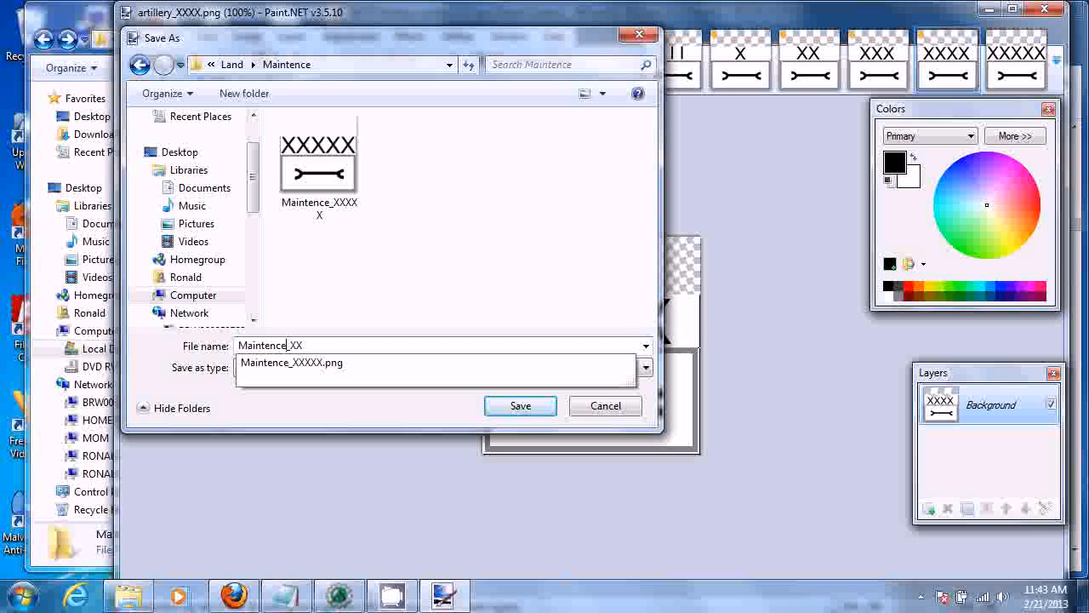
pyautogui.press('Tab')
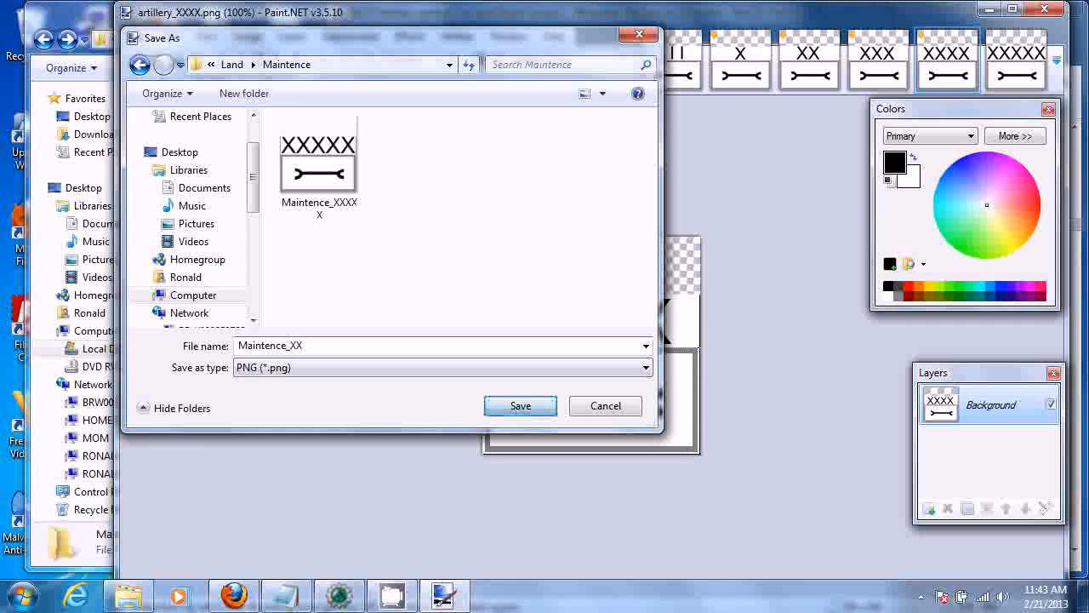
pyautogui.press('Return')
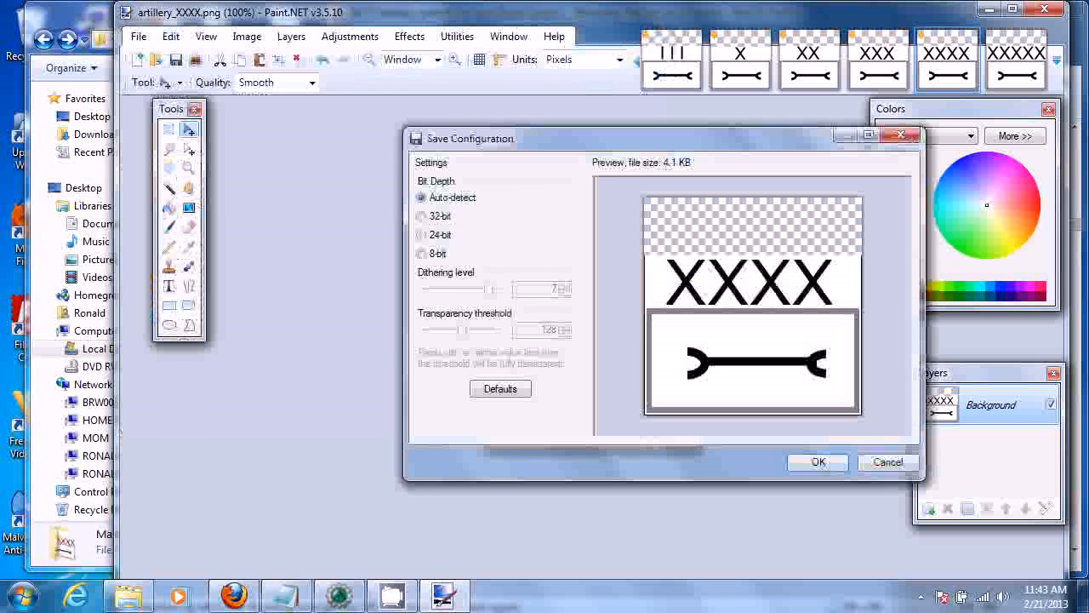
pyautogui.press('Return')
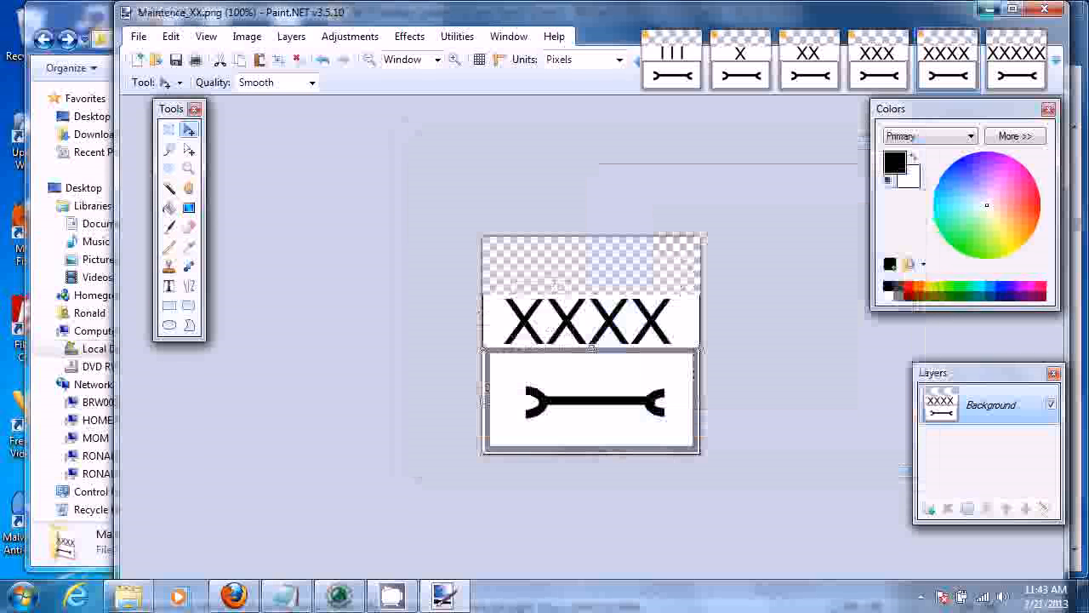
# - Switch to MapTool, place its window beside the file browser and shift the zoomed-out Cuba map
pyautogui.hotkey('alt', 'Tab')
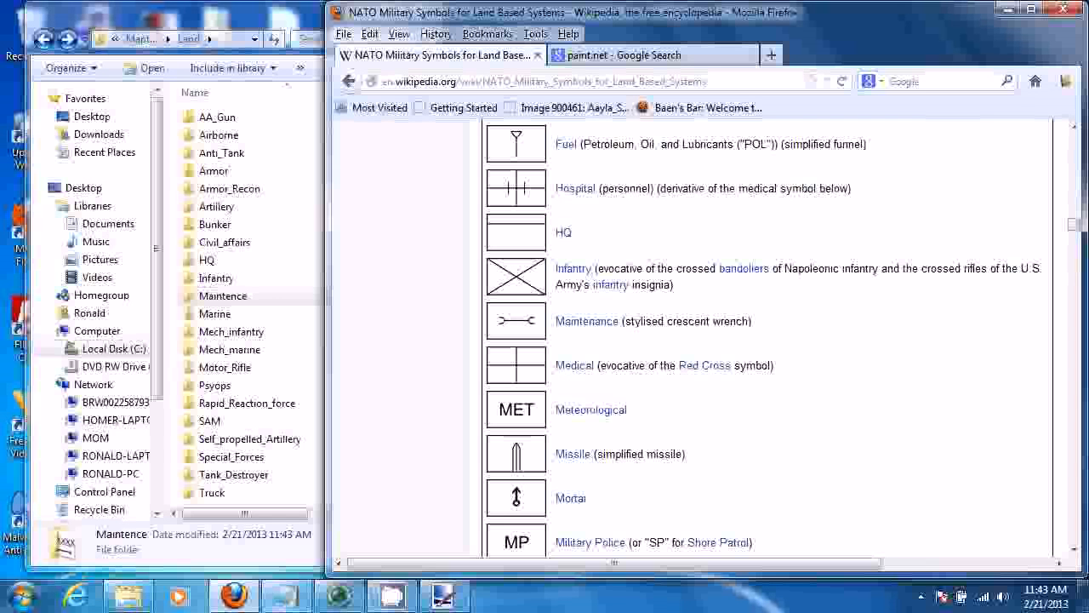
pyautogui.click(340, 595)
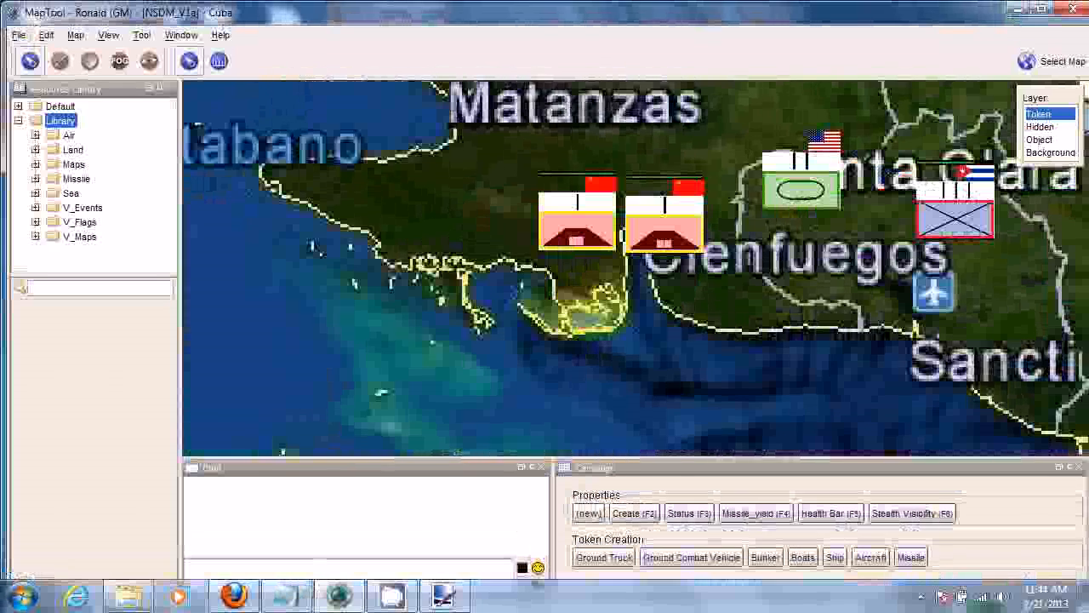
pyautogui.moveTo(476, 12); pyautogui.dragTo(378, 32)
pyautogui.moveTo(998, 264); pyautogui.dragTo(753, 264)
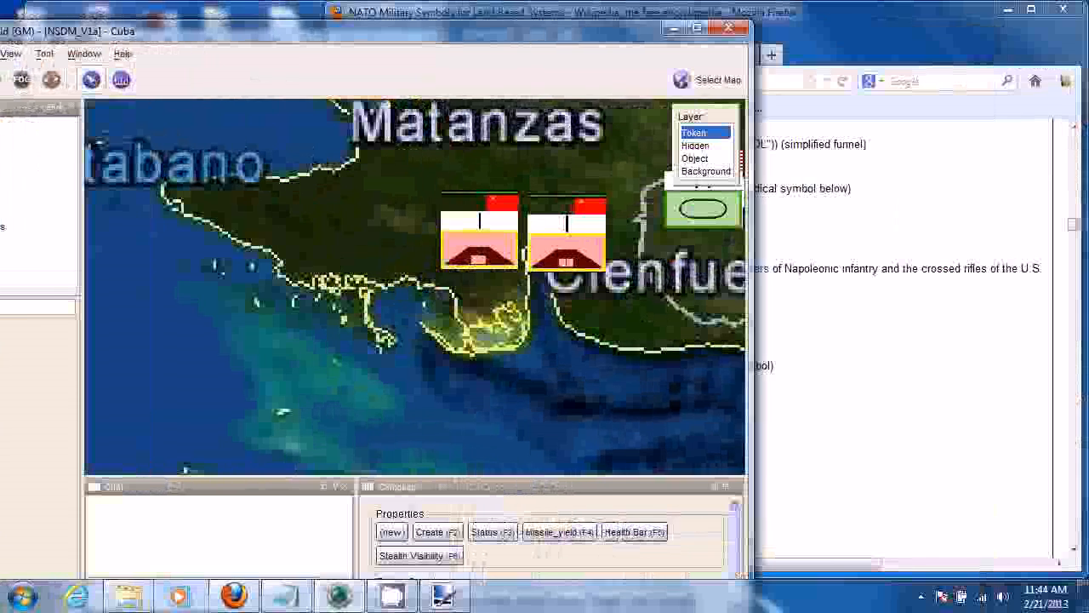
pyautogui.moveTo(383, 31); pyautogui.dragTo(723, 13)
pyautogui.scroll(-5, 657, 241)
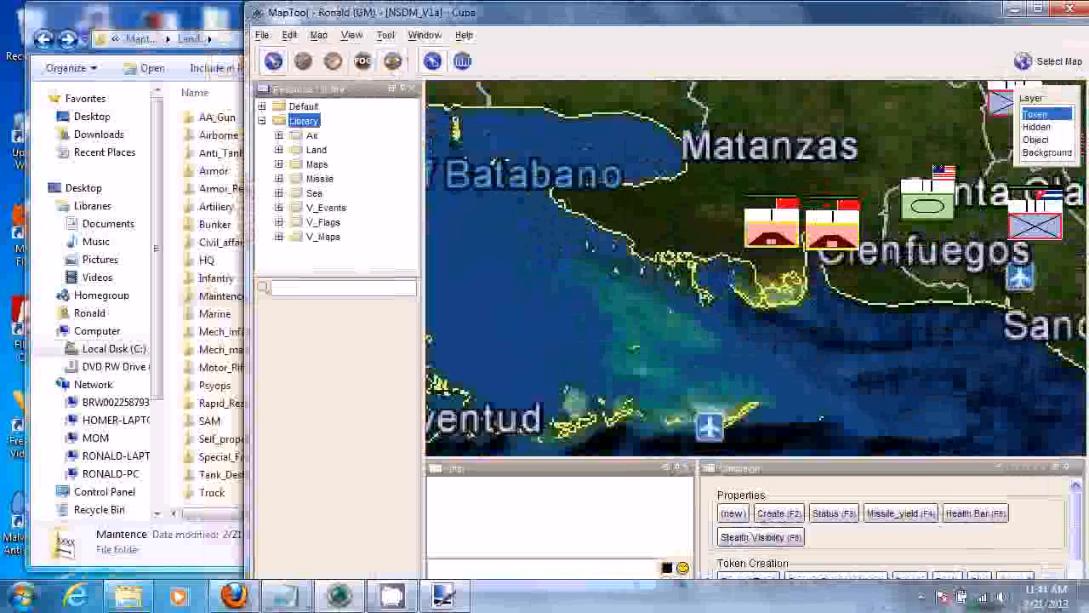
pyautogui.scroll(-12, 716, 247)
pyautogui.moveTo(979, 230); pyautogui.dragTo(503, 152)
# - Open the Maintence folder in the file browser and select both Maintence images
pyautogui.click(161, 14)
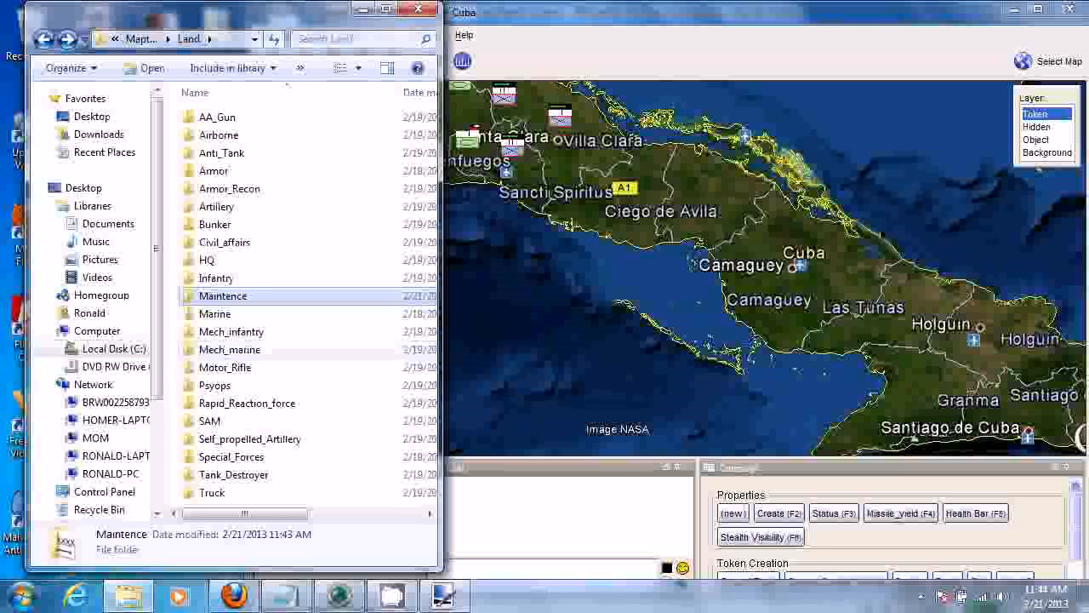
pyautogui.doubleClick(341, 296)
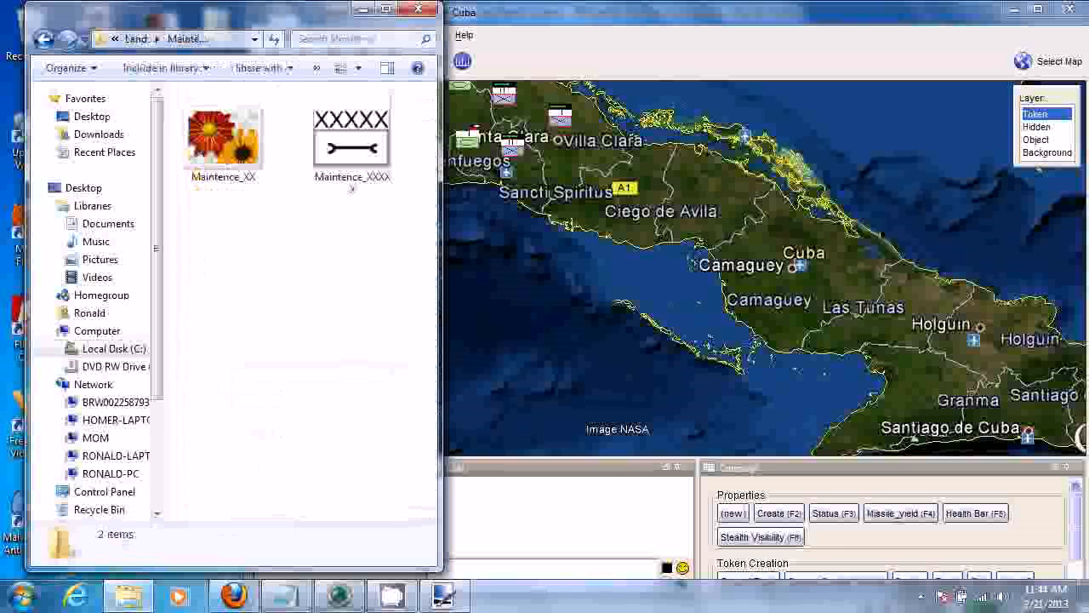
pyautogui.click(223, 140)
pyautogui.keyDown('ctrl'); pyautogui.click(351, 145); pyautogui.keyUp('ctrl')
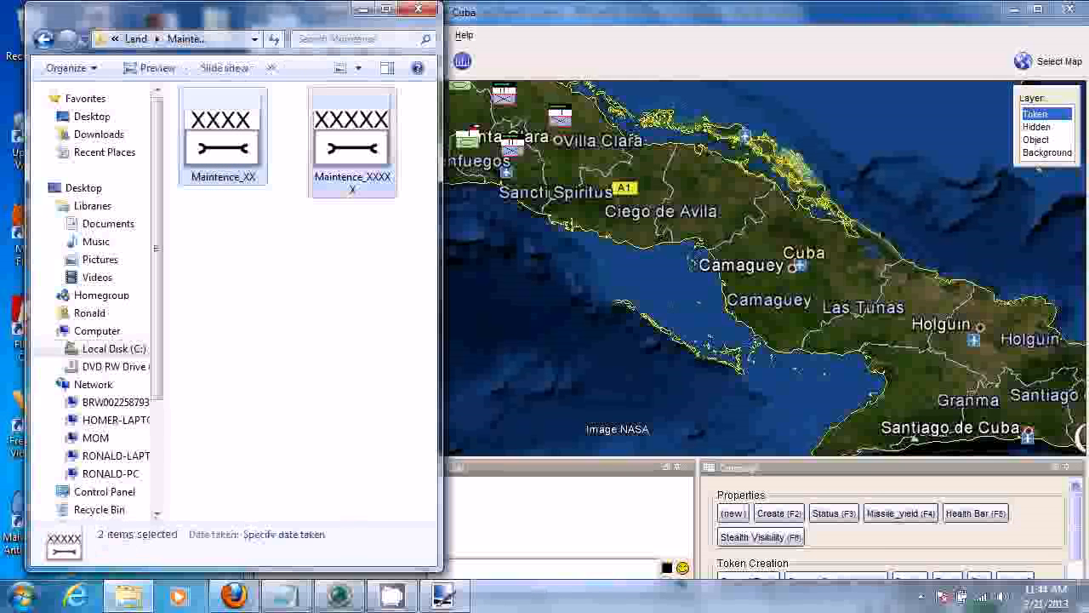
pyautogui.moveTo(352, 145); pyautogui.dragTo(360, 277)
# - Change MapTool to the Blank map and place both Maintence images on it as tokens
pyautogui.click(1046, 62)
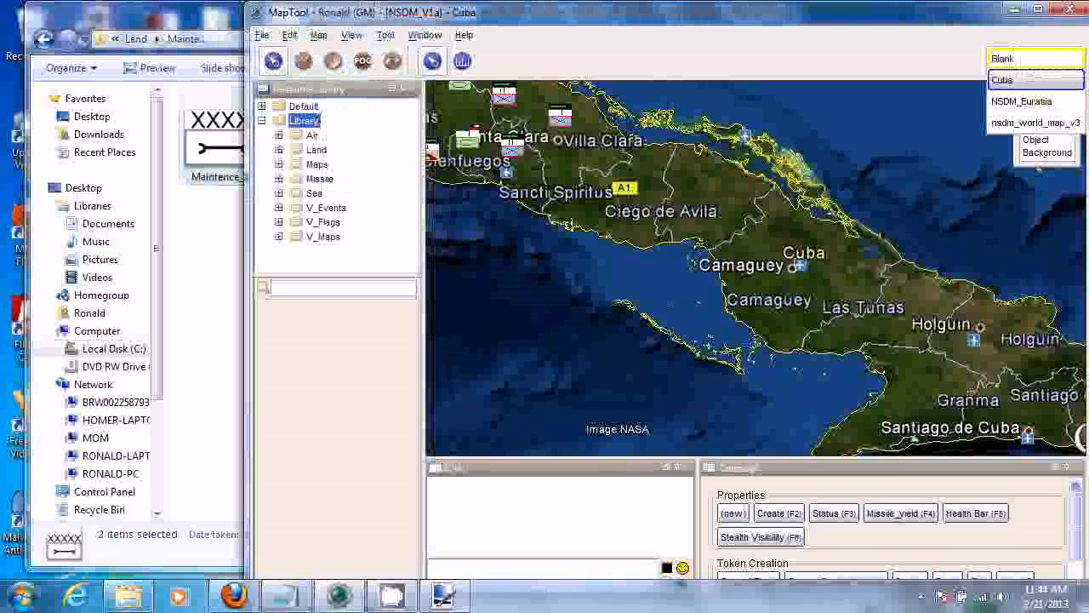
pyautogui.click(1013, 57)
pyautogui.click(207, 272)
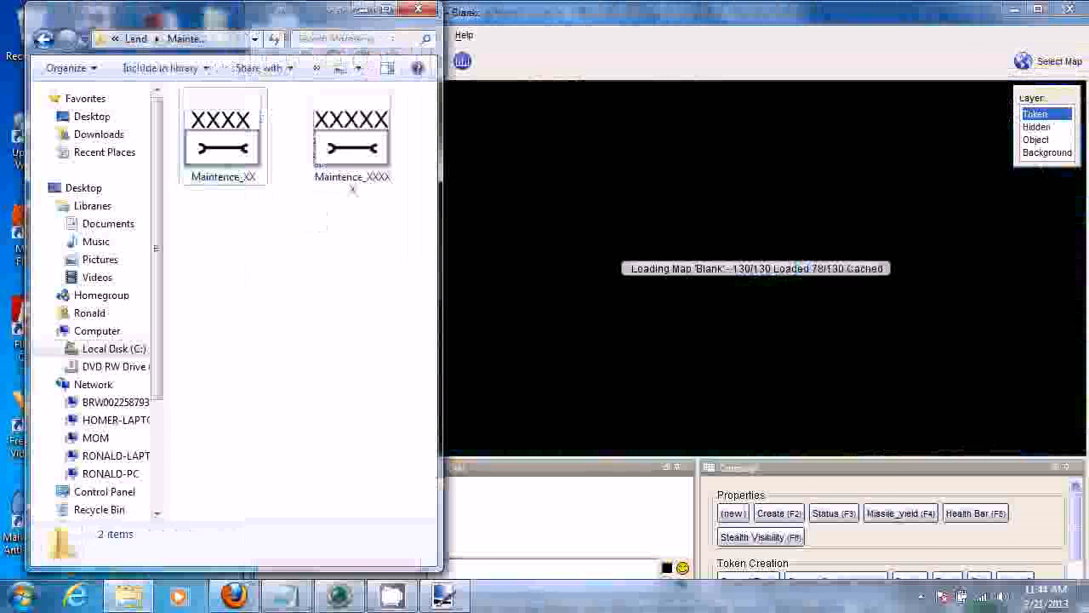
pyautogui.moveTo(207, 272); pyautogui.dragTo(683, 246)
pyautogui.click(634, 274)
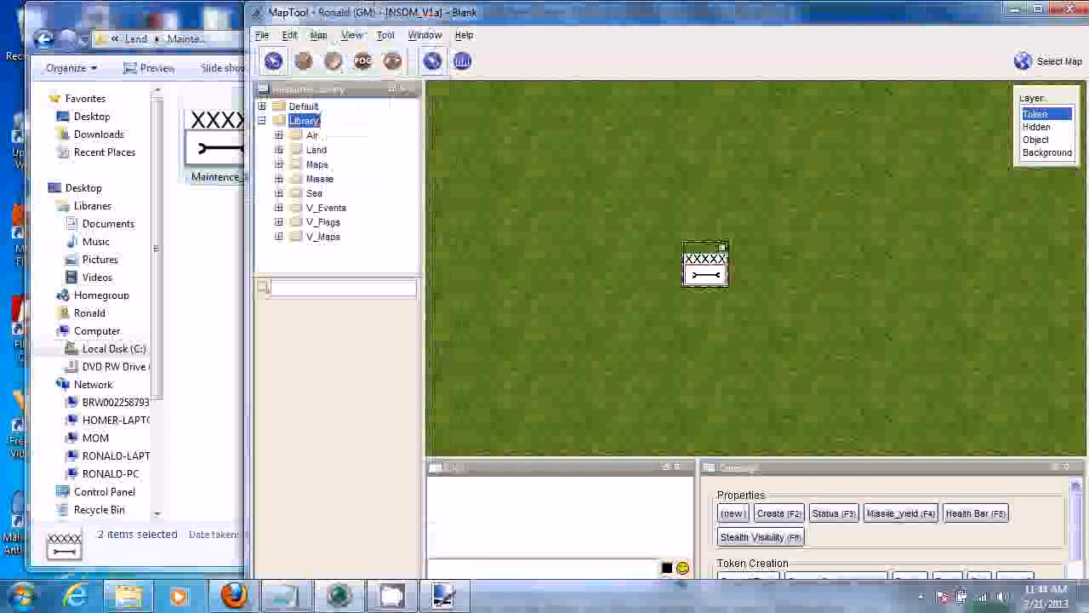
# - Move the wrench tokens below the existing unit rows and set the four-X token to the left of the five-X one
pyautogui.scroll(-7, 634, 273)
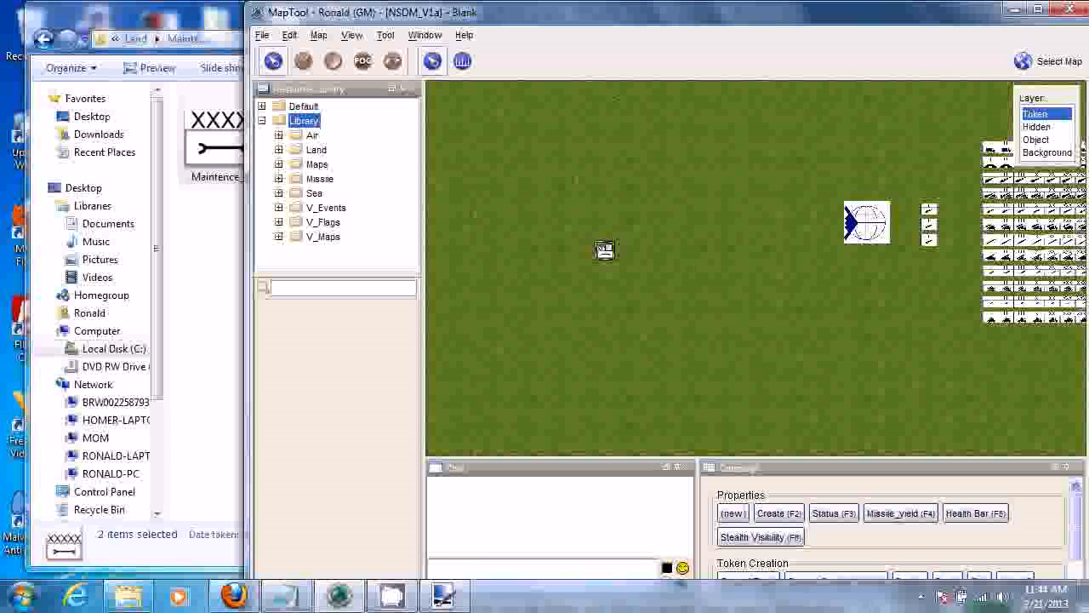
pyautogui.moveTo(604, 249); pyautogui.dragTo(934, 215)
pyautogui.scroll(4, 845, 223)
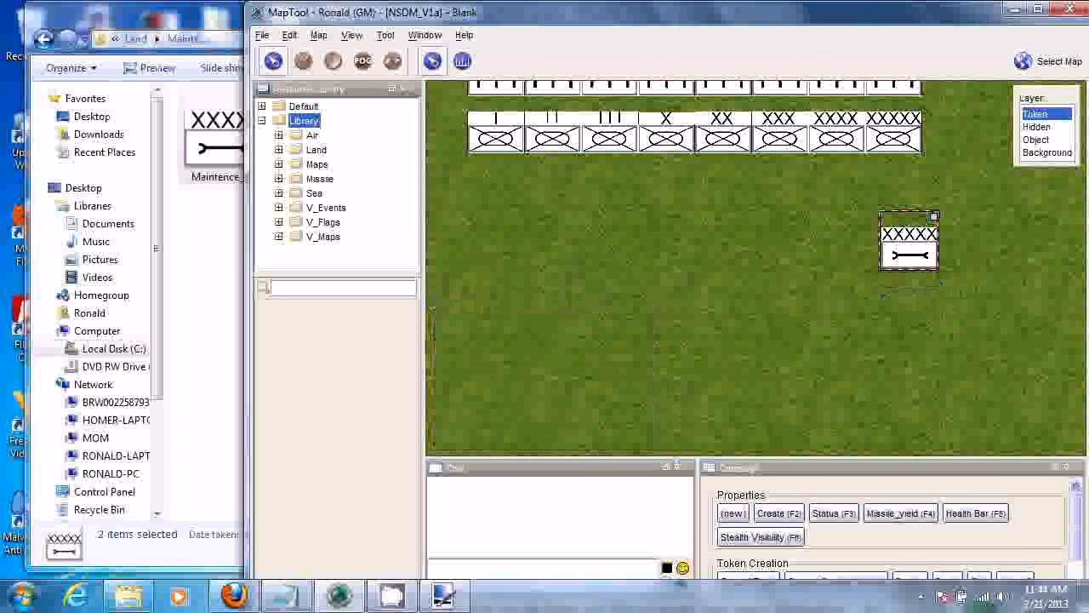
pyautogui.click(866, 256)
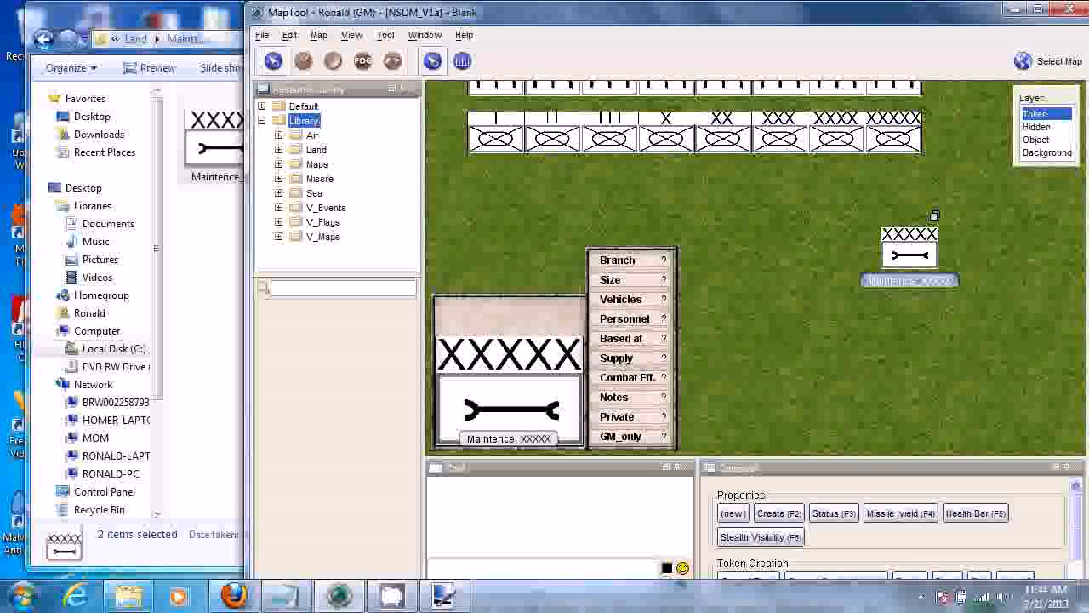
pyautogui.scroll(6, 884, 255)
pyautogui.moveTo(886, 254); pyautogui.dragTo(773, 250)
pyautogui.moveTo(925, 251); pyautogui.dragTo(719, 251)
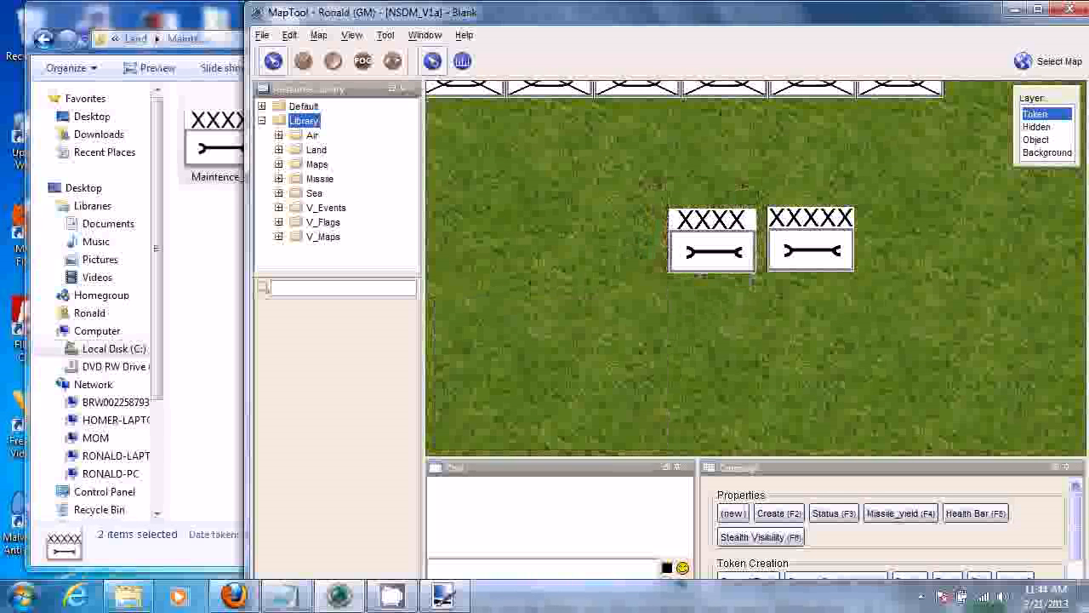
# - Enlarge the Campaign panel, run the Ground Truck macro for the five-X wrench token and enter Army Group as its size
pyautogui.scroll(-7, 707, 285)
pyautogui.moveTo(772, 260)
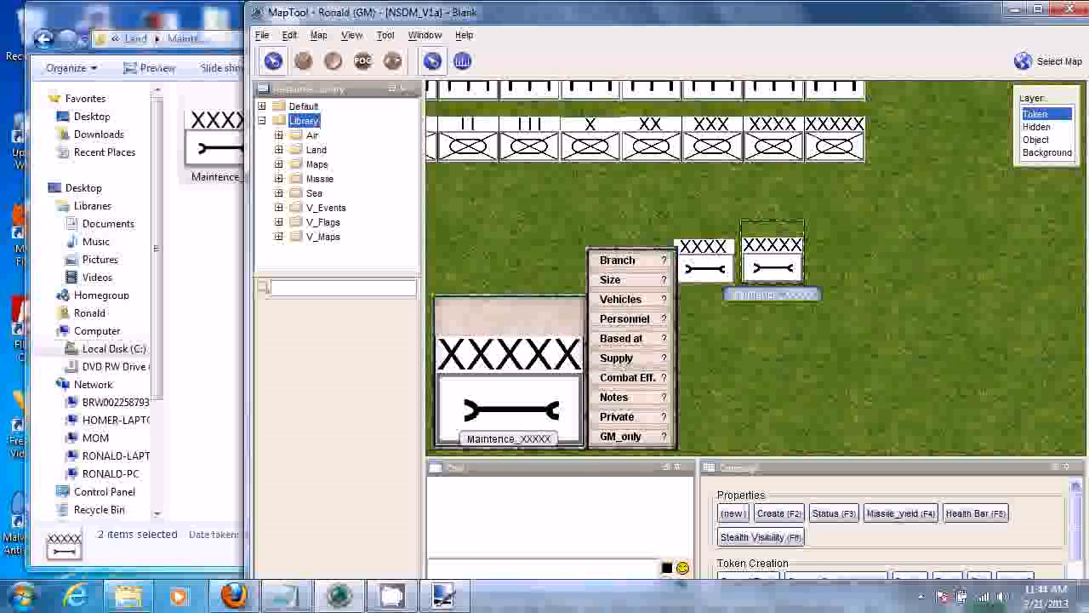
pyautogui.scroll(-1, 821, 404)
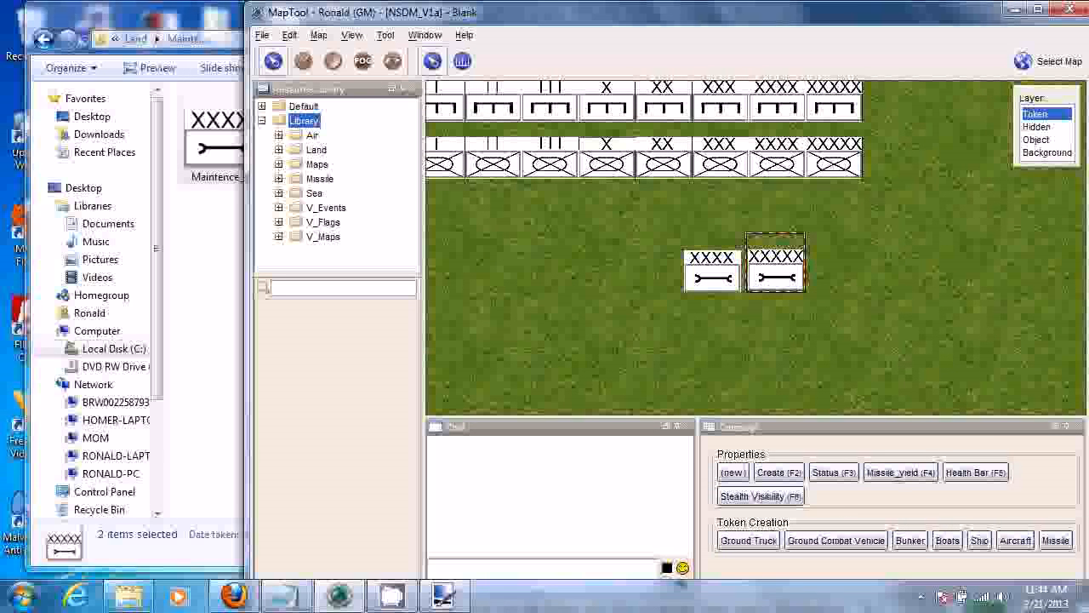
pyautogui.scroll(1, 977, 408)
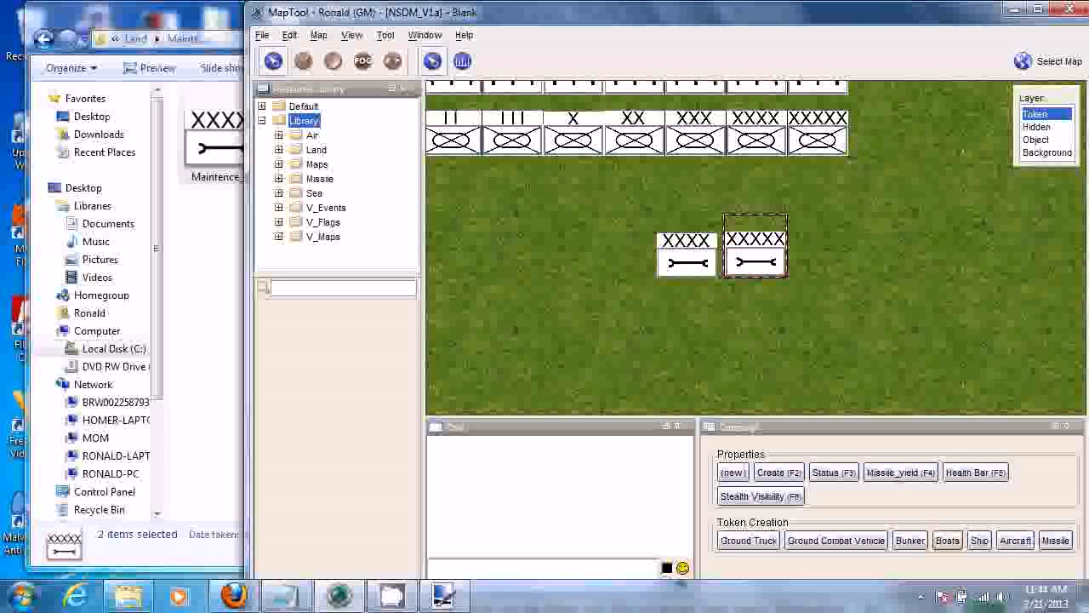
pyautogui.scroll(1, 756, 402)
pyautogui.moveTo(759, 213)
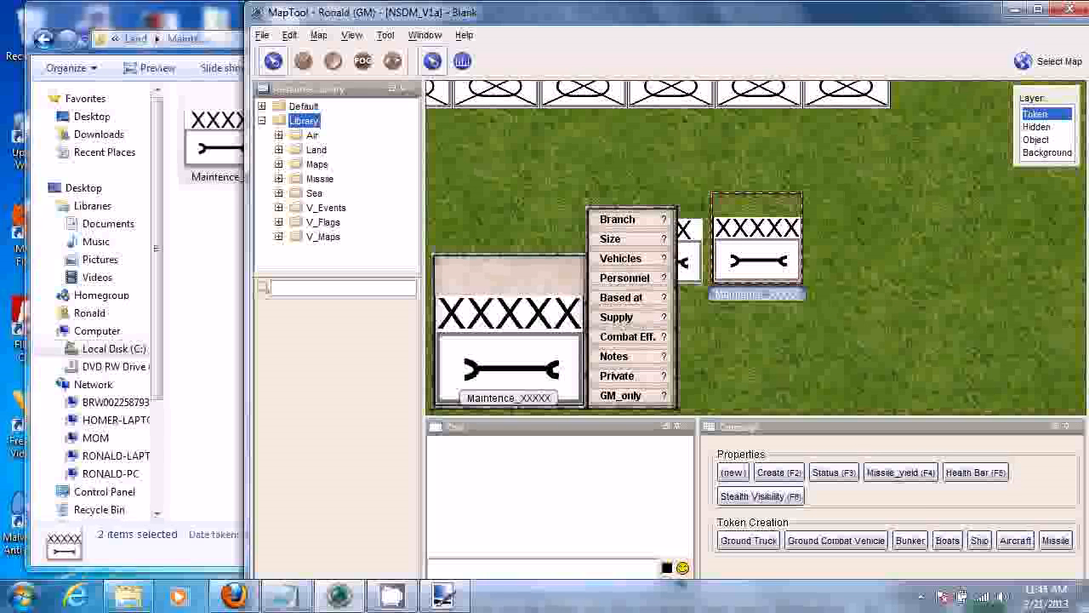
pyautogui.click(749, 540)
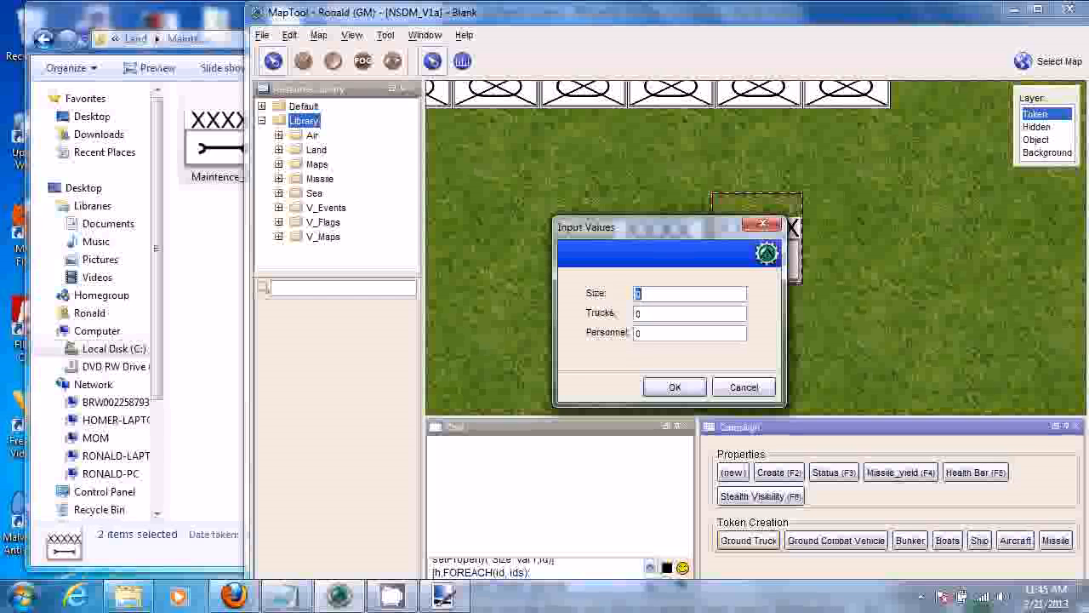
pyautogui.moveTo(595, 227); pyautogui.dragTo(400, 232)
pyautogui.write('Ar')
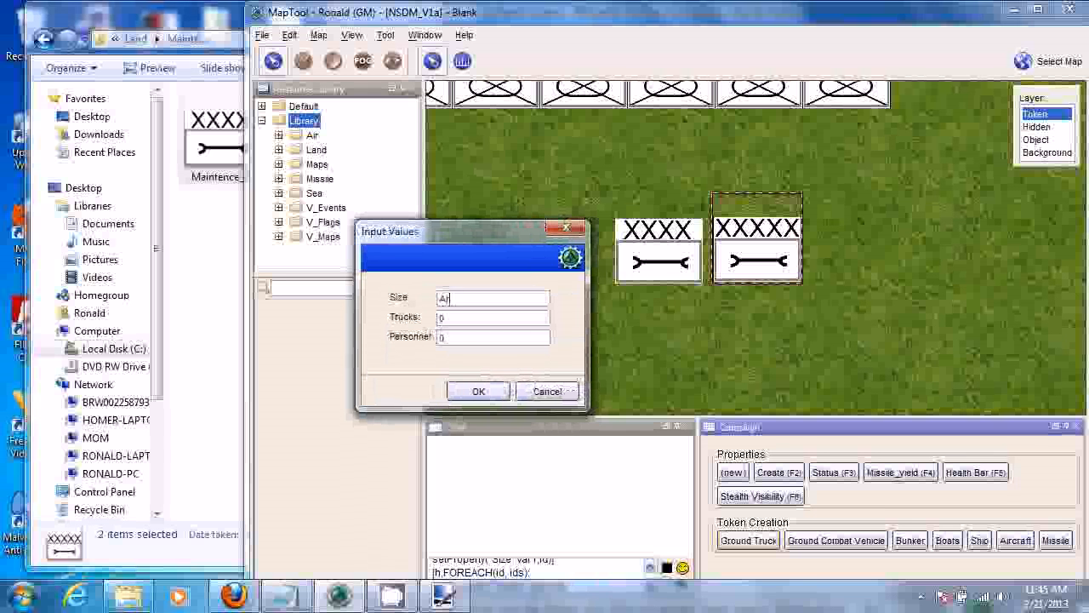
pyautogui.write('my Group')
pyautogui.press('Tab')
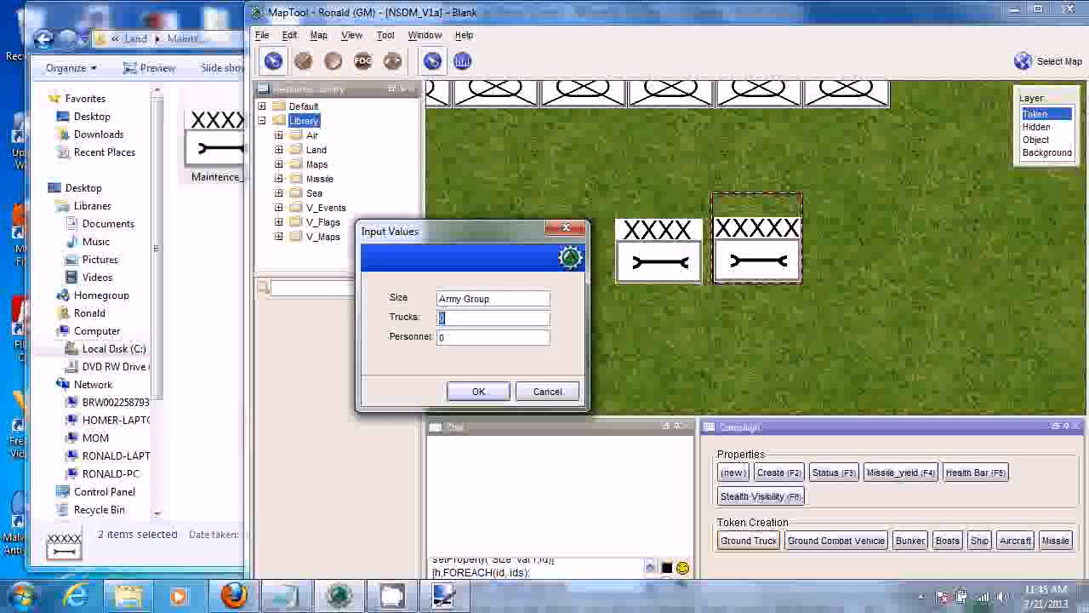
# - Open the NSDM_Force_structure spreadsheet from the notes folder of the NSDM Maptools directory and minimize the file browser
pyautogui.click(128, 595)
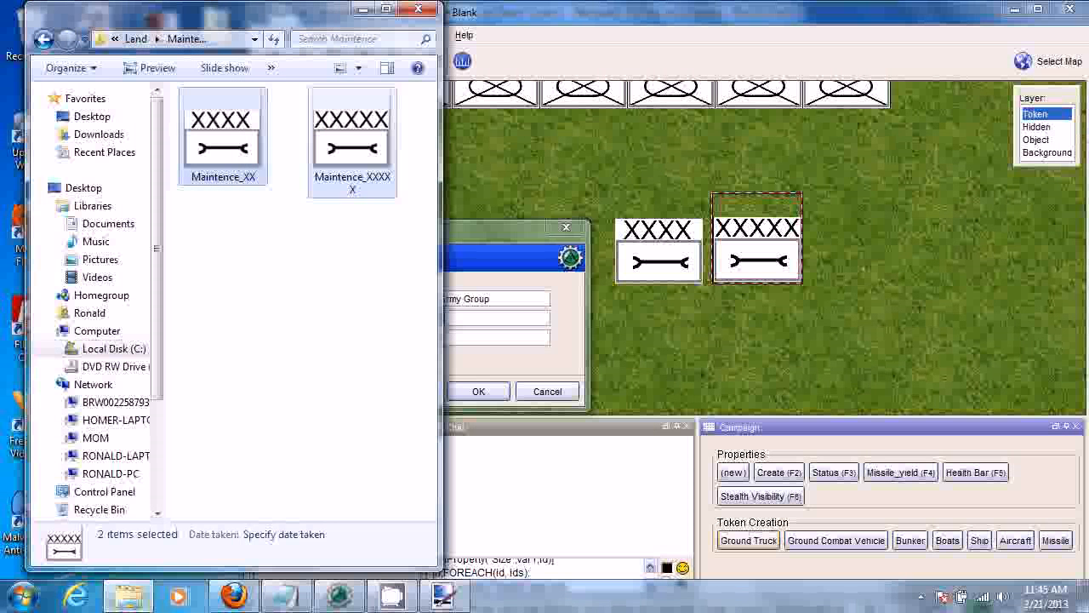
pyautogui.click(43, 38)
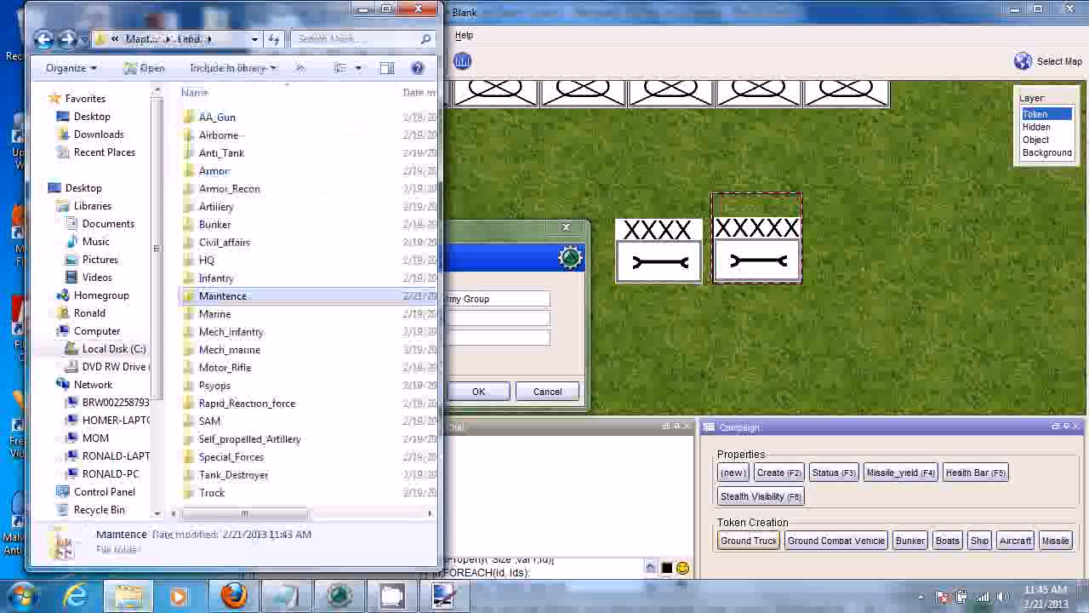
pyautogui.click(43, 39)
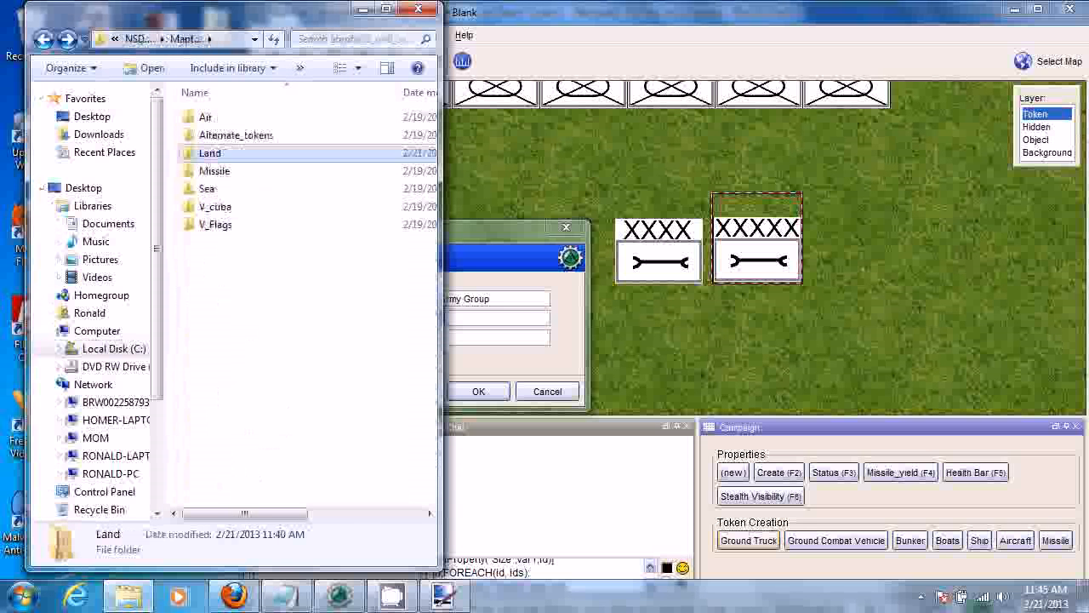
pyautogui.click(43, 38)
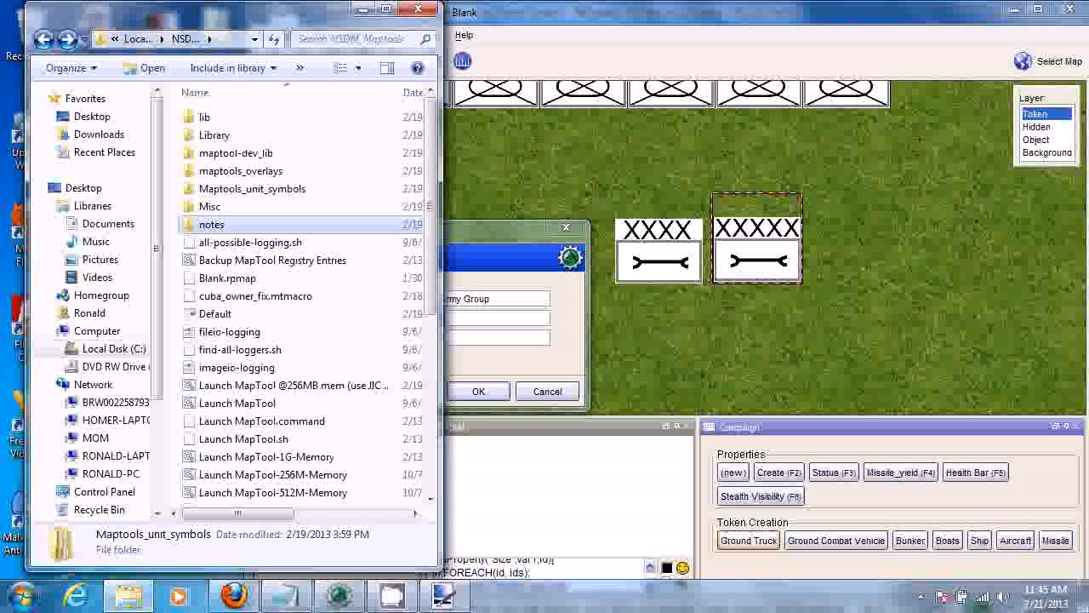
pyautogui.doubleClick(211, 224)
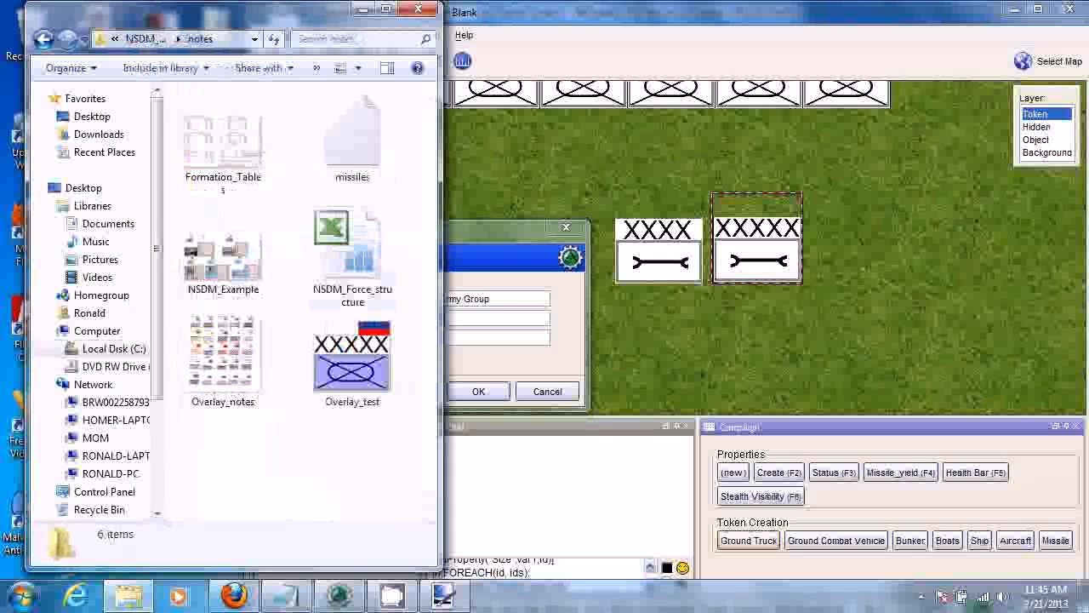
pyautogui.doubleClick(353, 255)
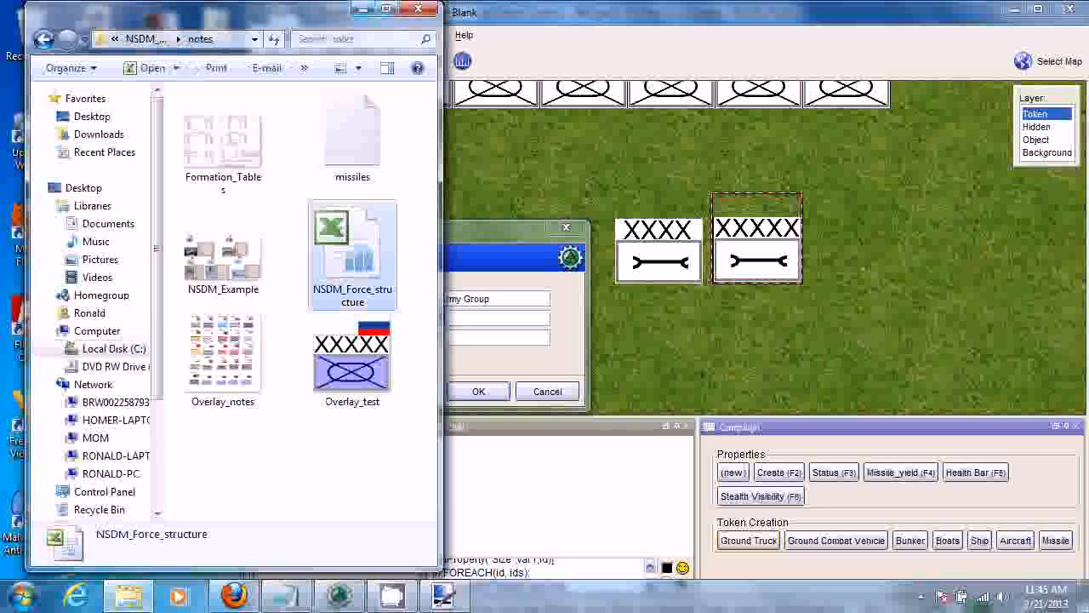
pyautogui.click(363, 9)
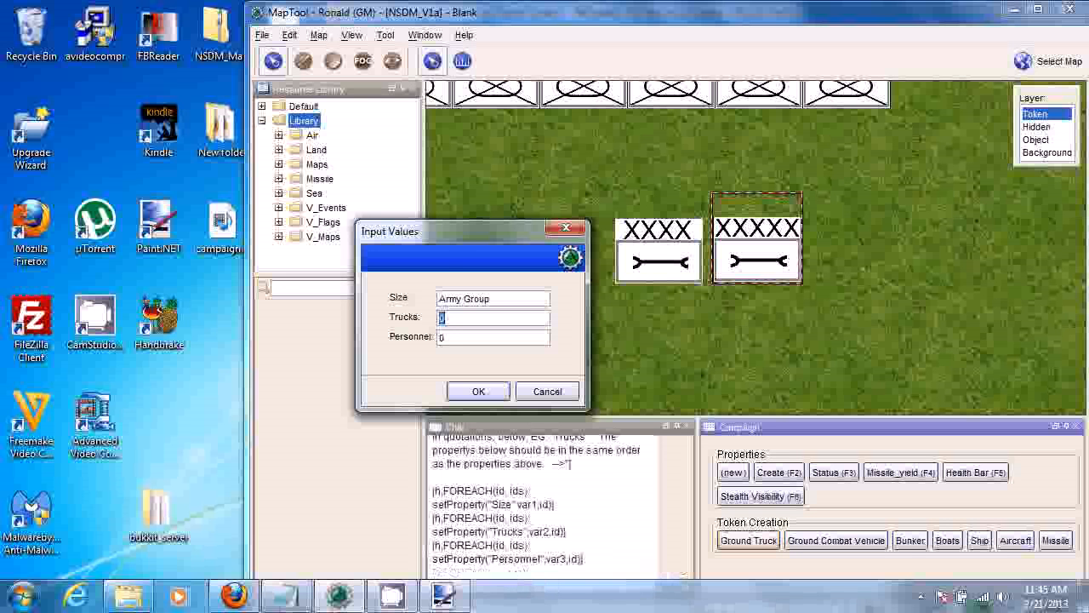
pyautogui.click(128, 596)
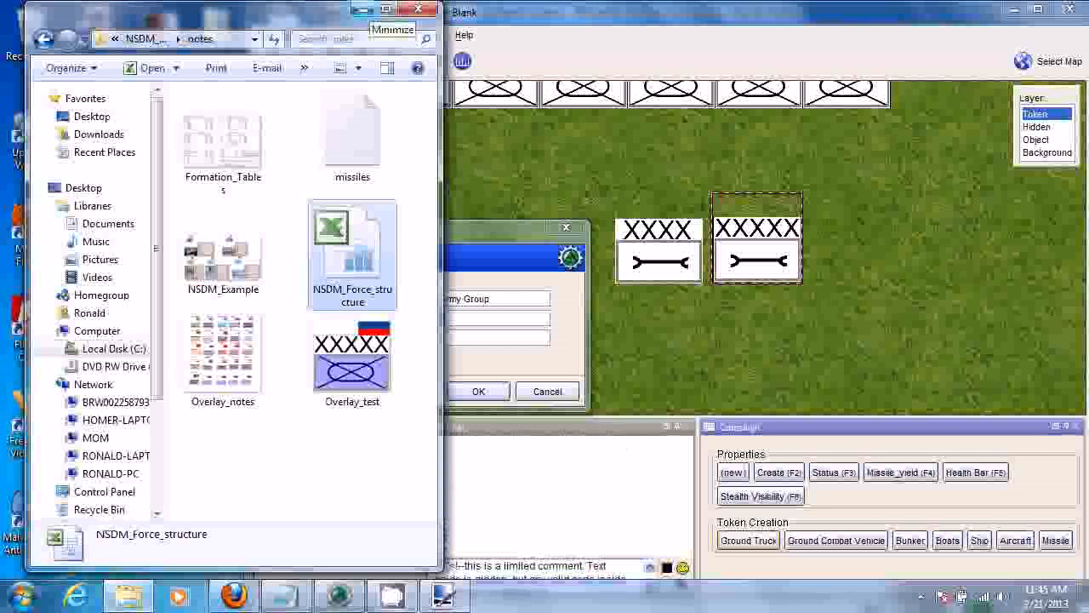
pyautogui.click(361, 10)
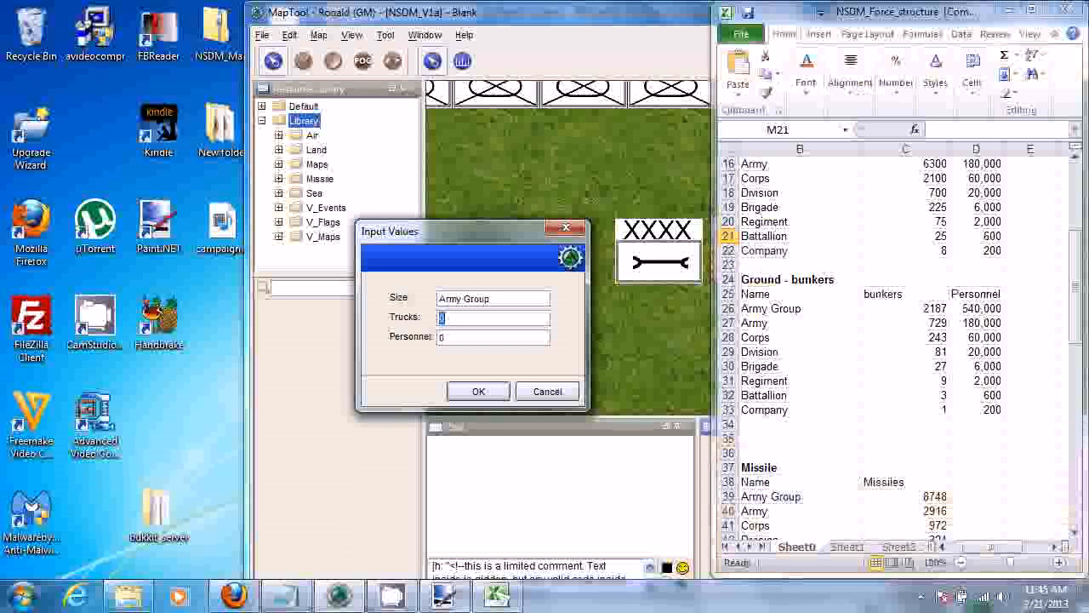
# - Arrange the spreadsheet and the Input Values dialog side by side, showing the Ground: Airborne/Leg Infantry table
pyautogui.moveTo(838, 12); pyautogui.dragTo(164, 12)
pyautogui.click(91, 250)
pyautogui.scroll(5, 127, 340)
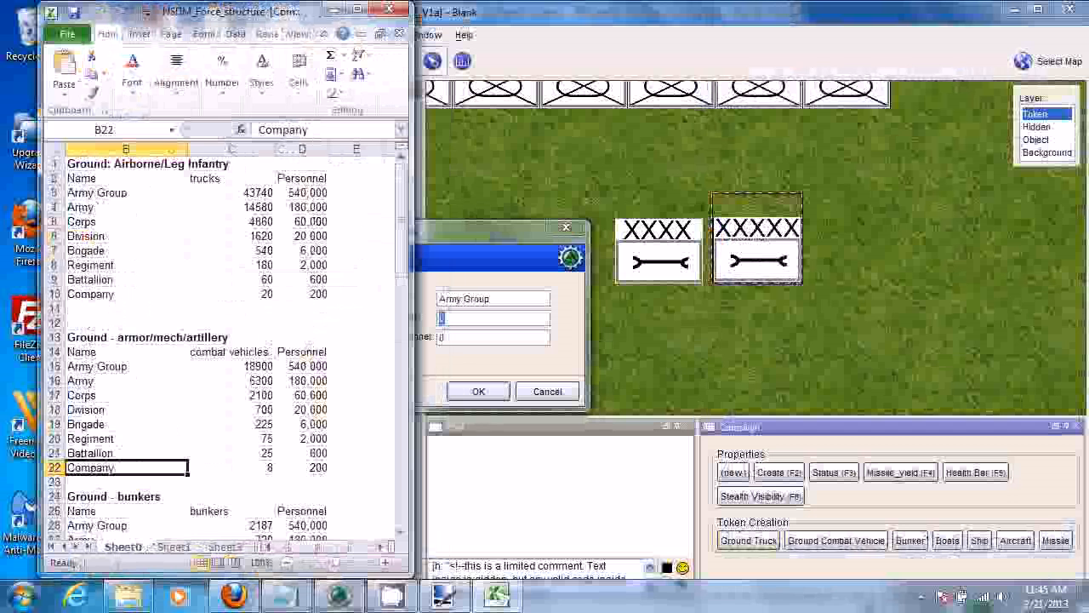
pyautogui.click(125, 164)
pyautogui.moveTo(125, 163); pyautogui.dragTo(126, 178)
pyautogui.moveTo(485, 228); pyautogui.dragTo(604, 228)
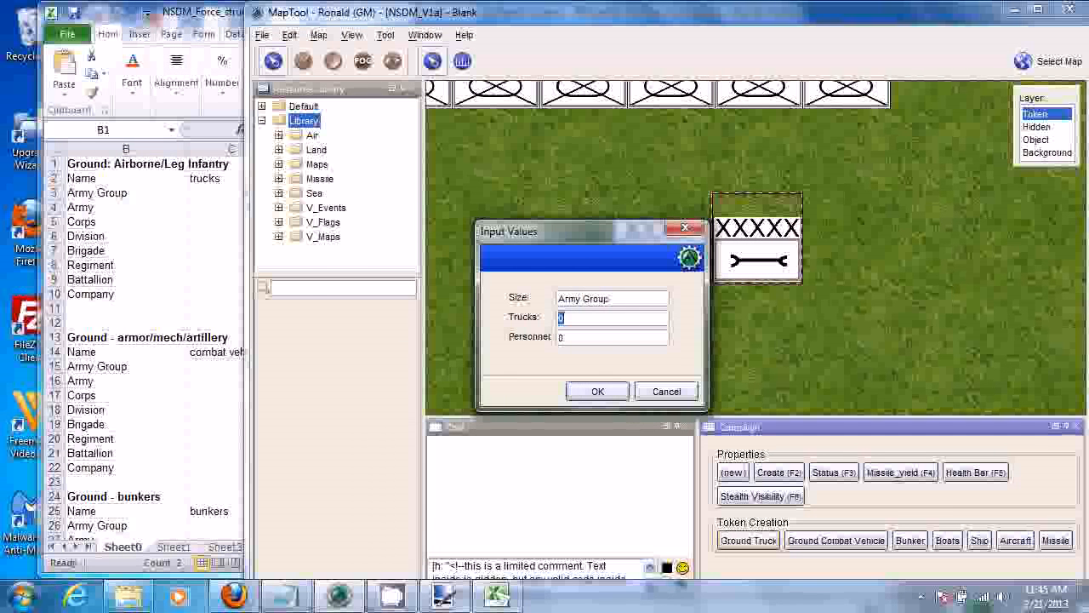
pyautogui.moveTo(200, 14); pyautogui.dragTo(160, 13)
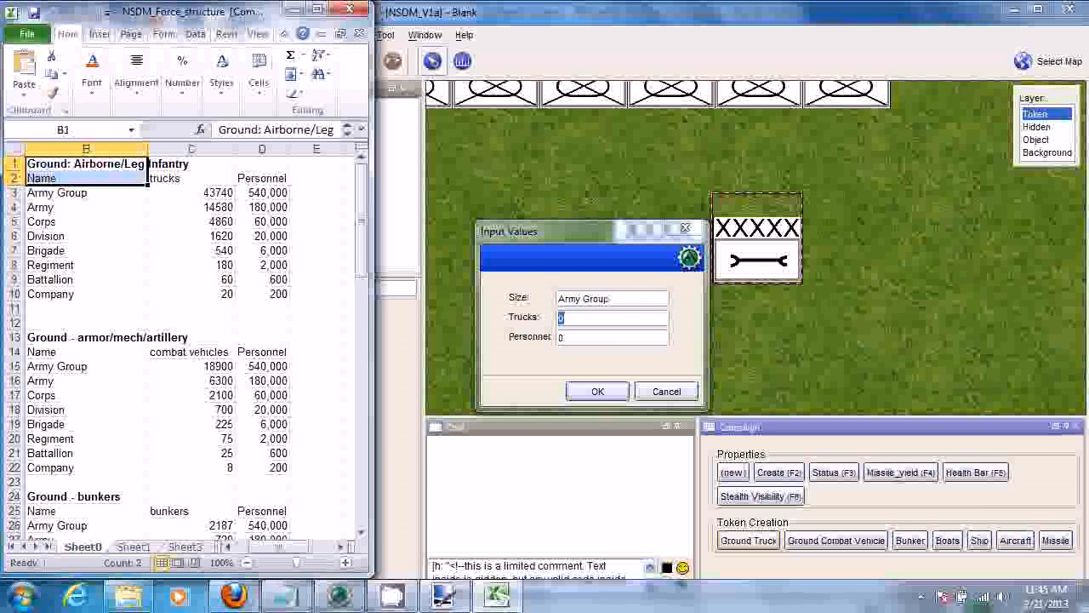
# - Fill in the five-X wrench token's values with 43740 trucks and 540,000 personnel and apply them
pyautogui.click(587, 231)
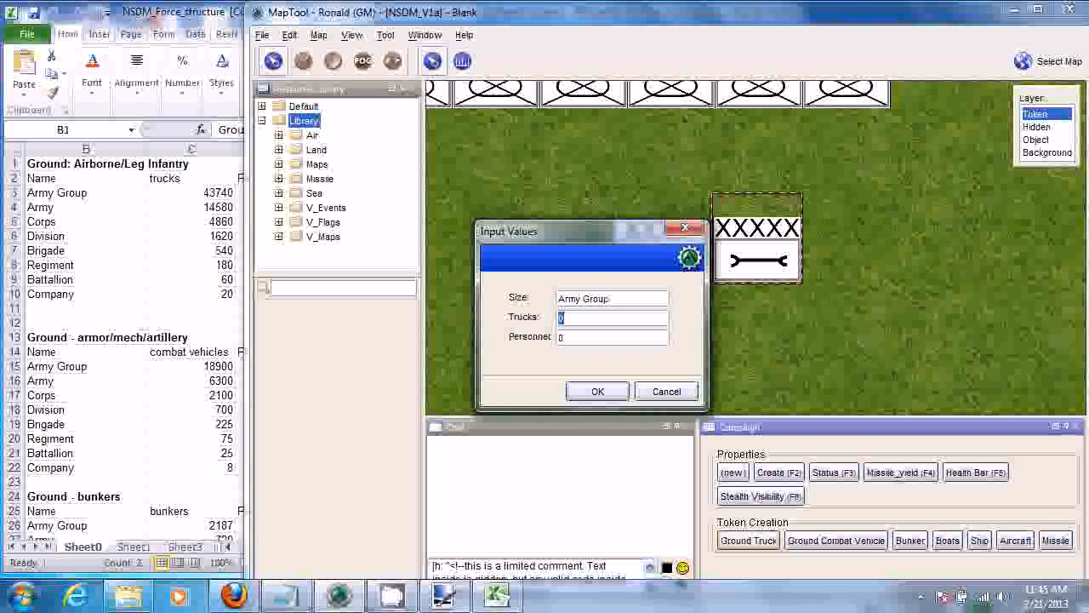
pyautogui.write('43740')
pyautogui.hotkey('alt', 'Tab')
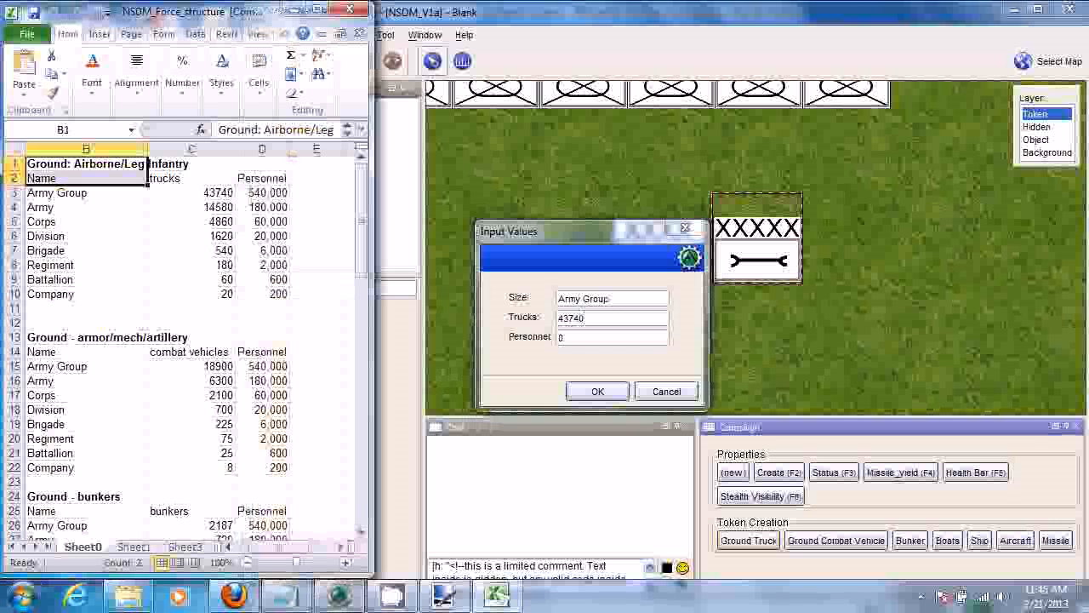
pyautogui.hotkey('alt', 'Tab')
pyautogui.press('Tab')
pyautogui.write('540')
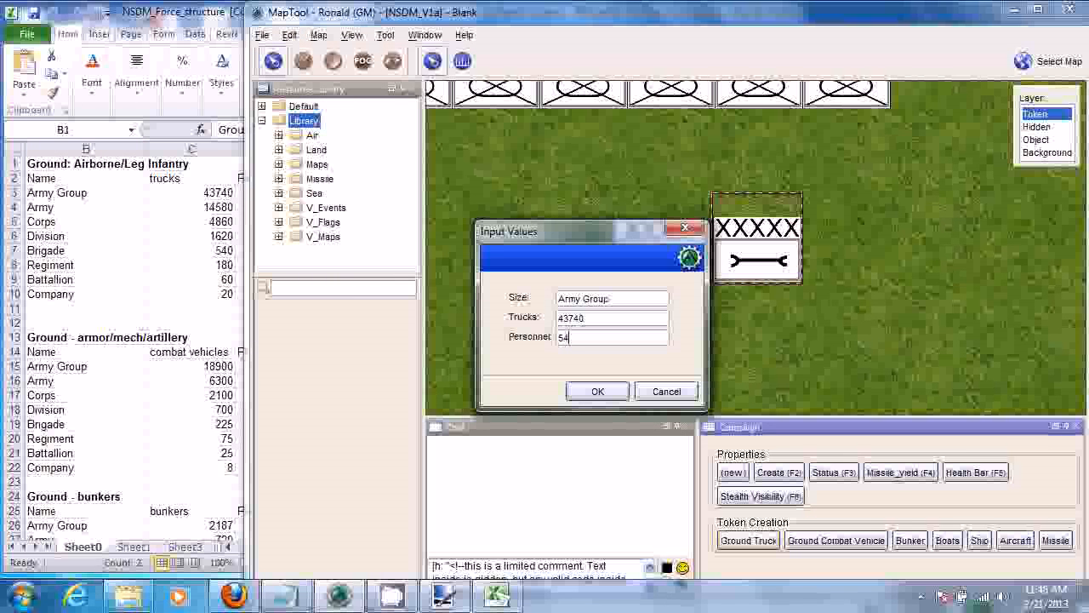
pyautogui.press('BackSpace')
pyautogui.press('BackSpace')
pyautogui.press('BackSpace')
pyautogui.press('BackSpace')
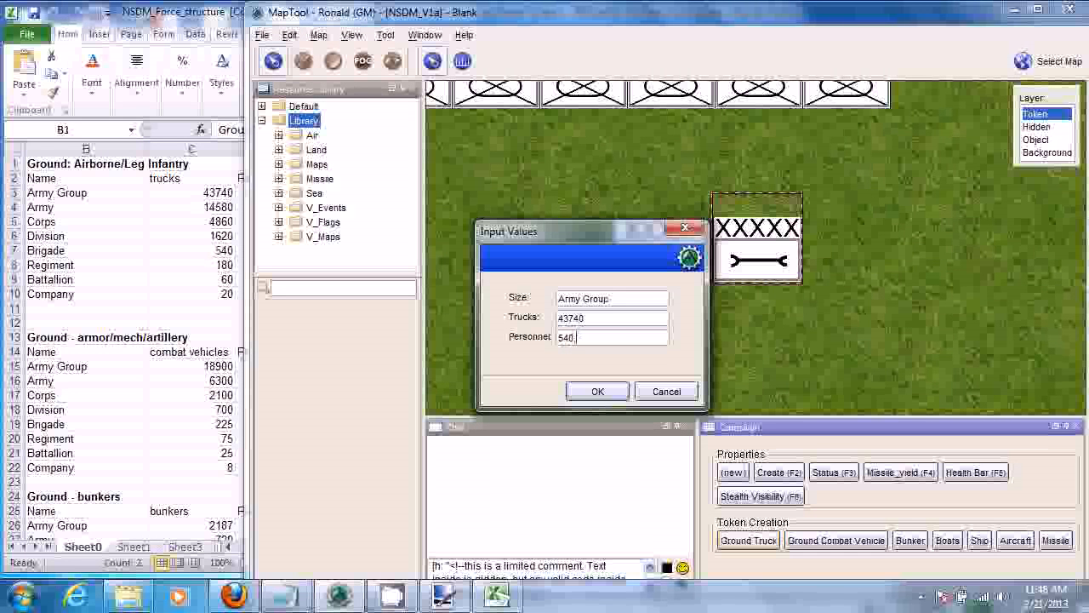
pyautogui.press('Return')
# - Compare the property sheet of the five-X infantry token with that of the five-X wrench token
pyautogui.scroll(-5, 690, 236)
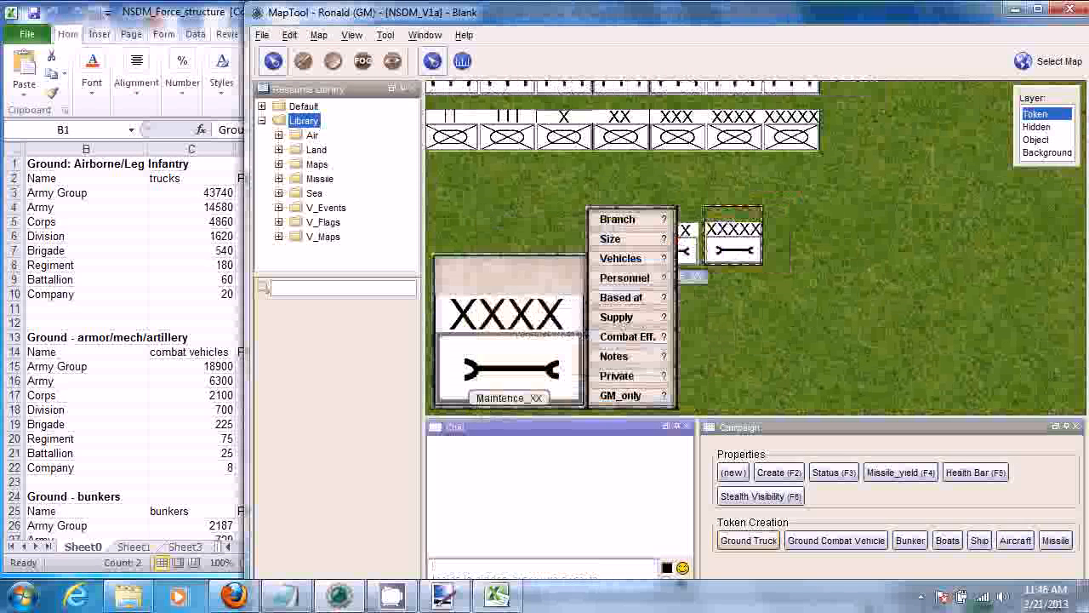
pyautogui.moveTo(690, 236); pyautogui.dragTo(707, 408)
pyautogui.scroll(-5, 680, 385)
pyautogui.moveTo(638, 355); pyautogui.dragTo(641, 262)
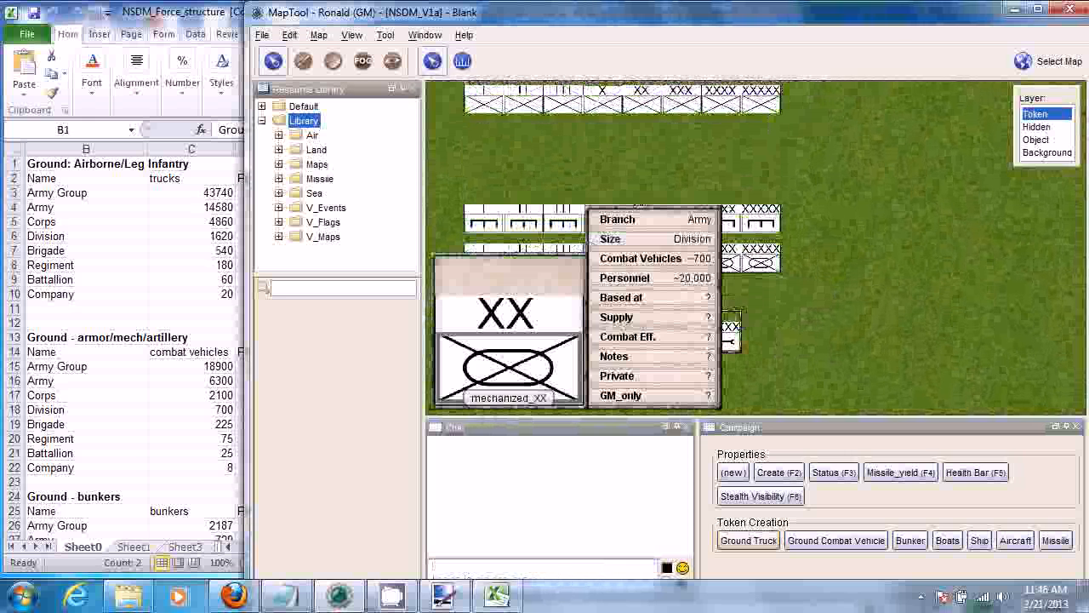
pyautogui.moveTo(759, 100)
pyautogui.moveTo(759, 101); pyautogui.dragTo(774, 110)
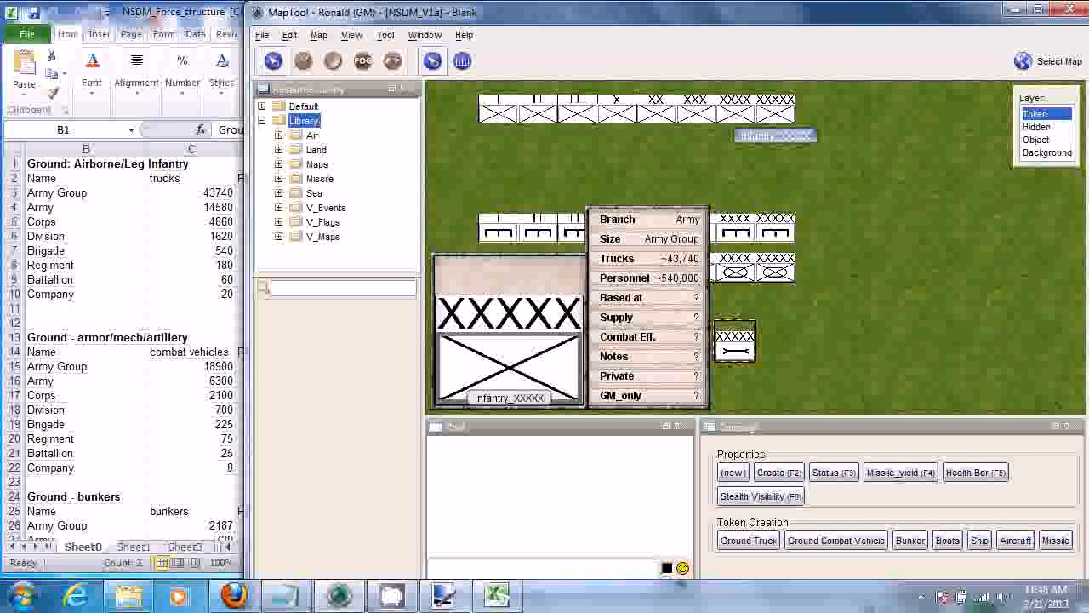
pyautogui.moveTo(848, 343); pyautogui.dragTo(876, 245)
pyautogui.scroll(7, 877, 245)
pyautogui.moveTo(697, 247)
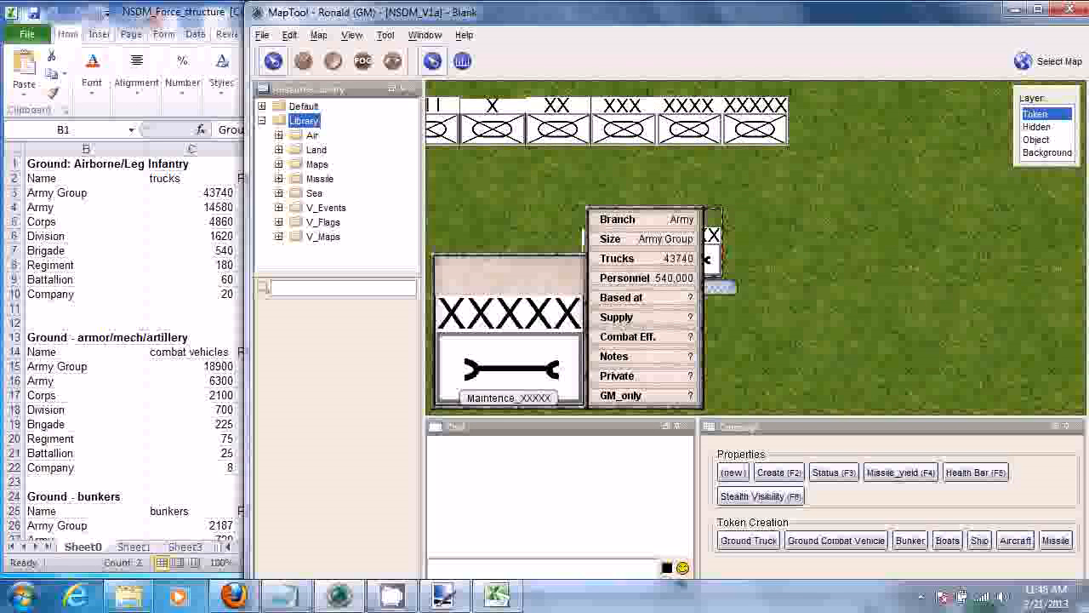
pyautogui.moveTo(698, 246); pyautogui.dragTo(749, 254)
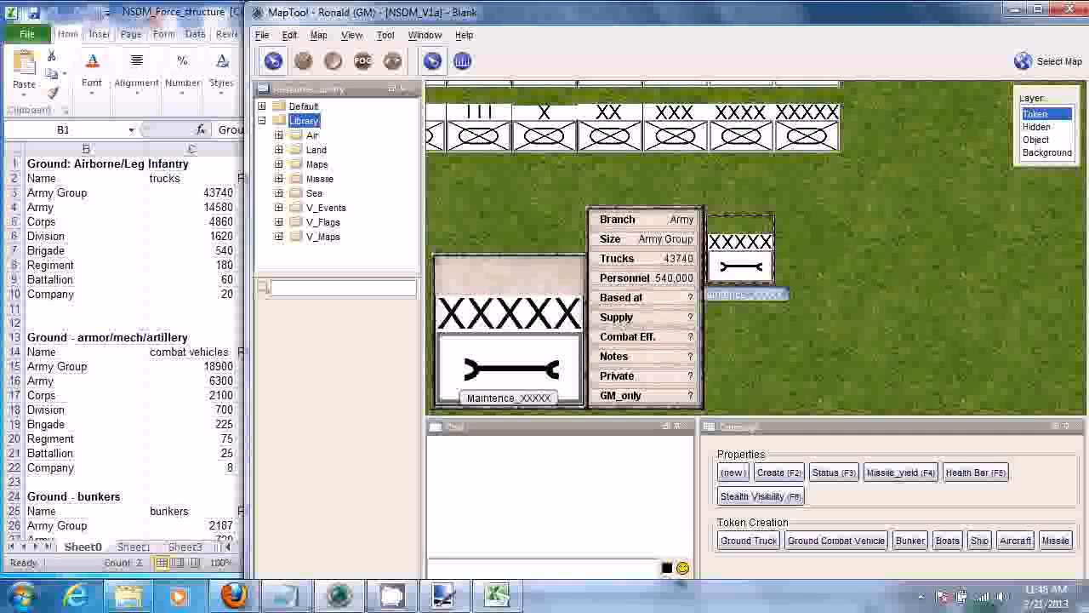
pyautogui.scroll(1, 740, 255)
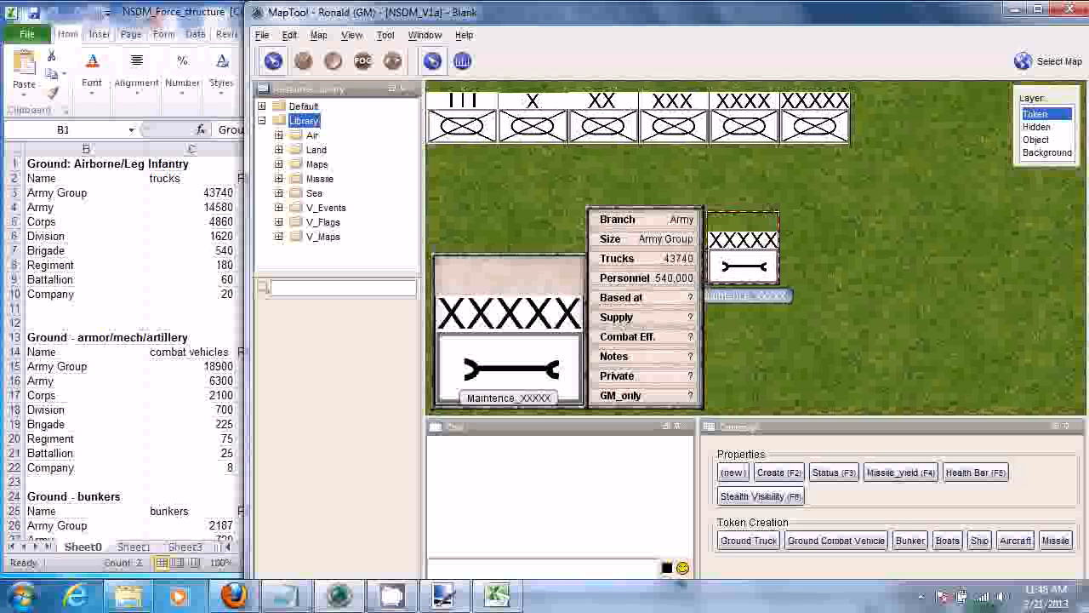
# - Start saving the five-X wrench token to file and go to the Land folder inside Library as the destination
pyautogui.moveTo(764, 239); pyautogui.dragTo(798, 217)
pyautogui.rightClick(798, 218)
pyautogui.rightClick(778, 218)
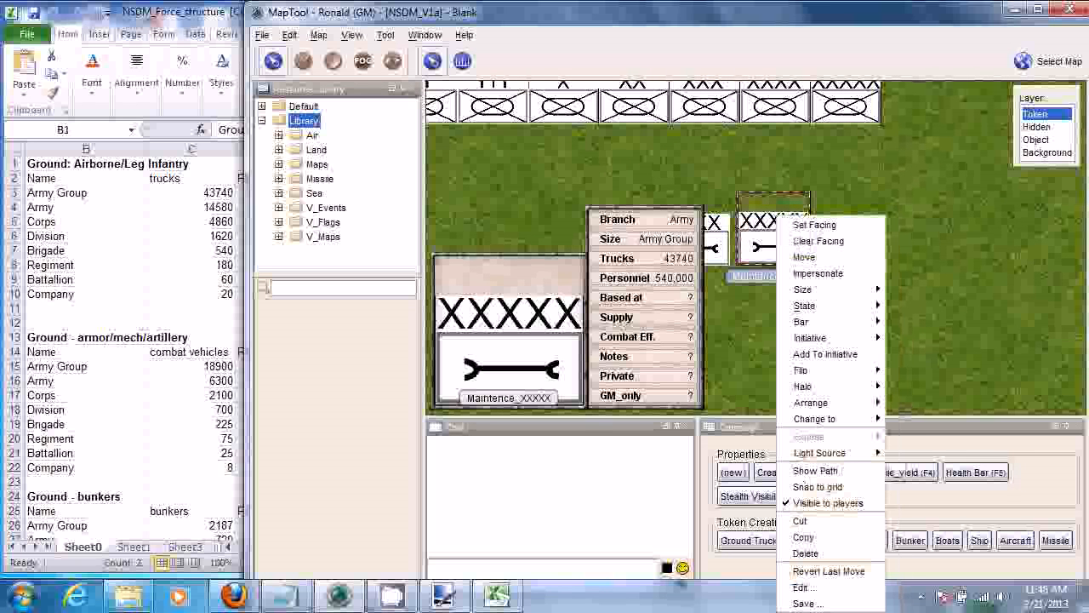
pyautogui.click(804, 603)
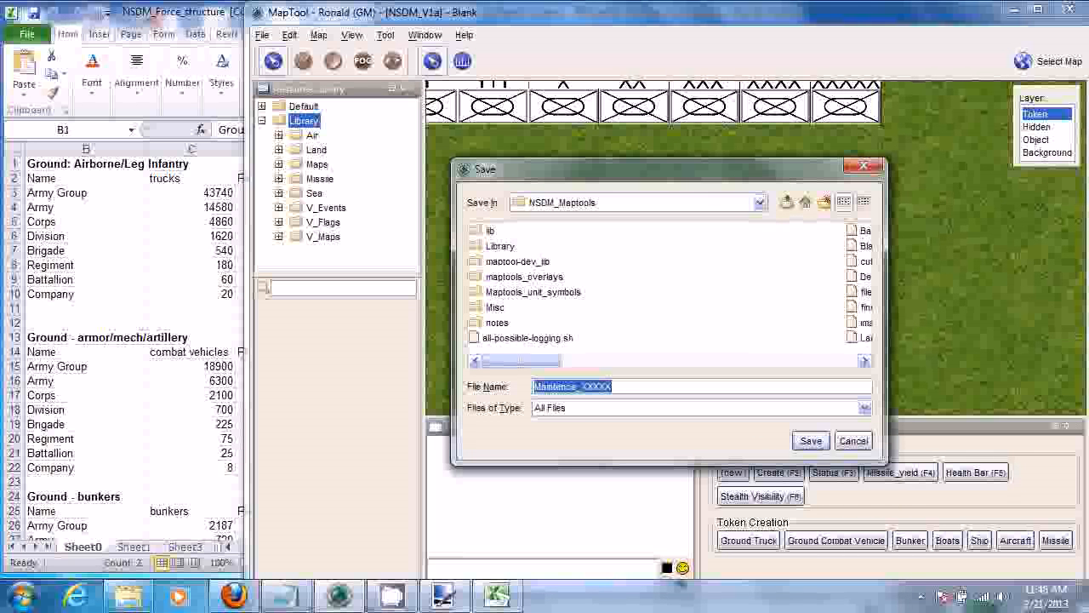
pyautogui.doubleClick(500, 246)
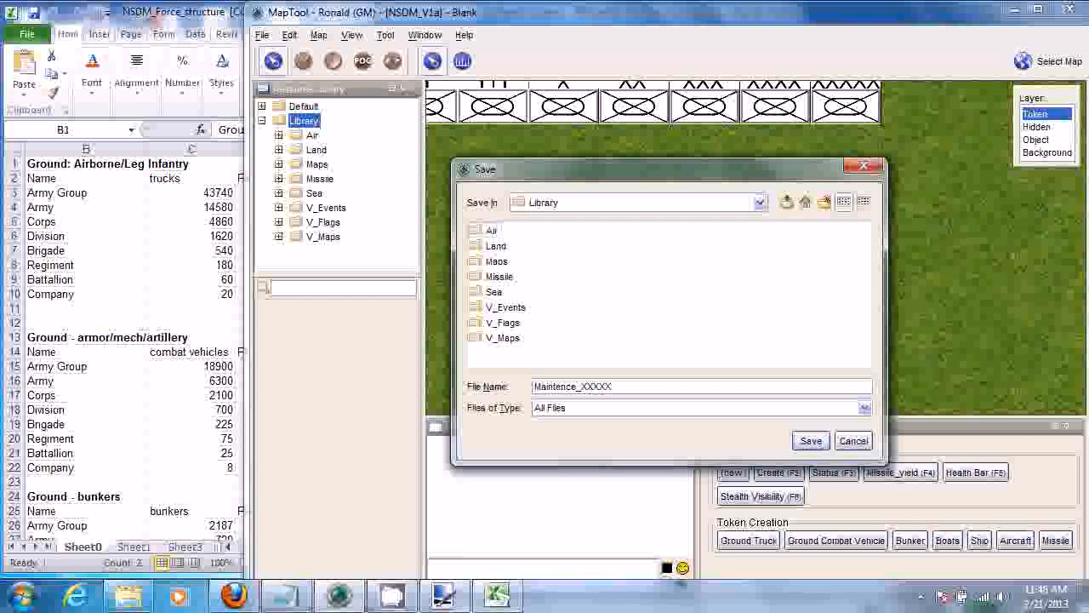
pyautogui.click(496, 246)
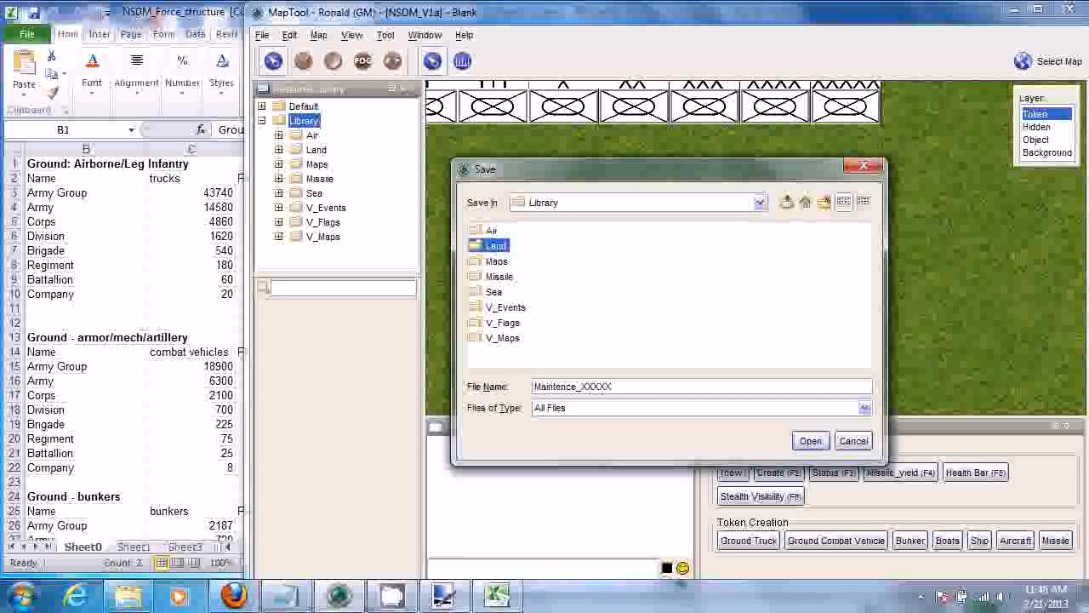
pyautogui.doubleClick(498, 245)
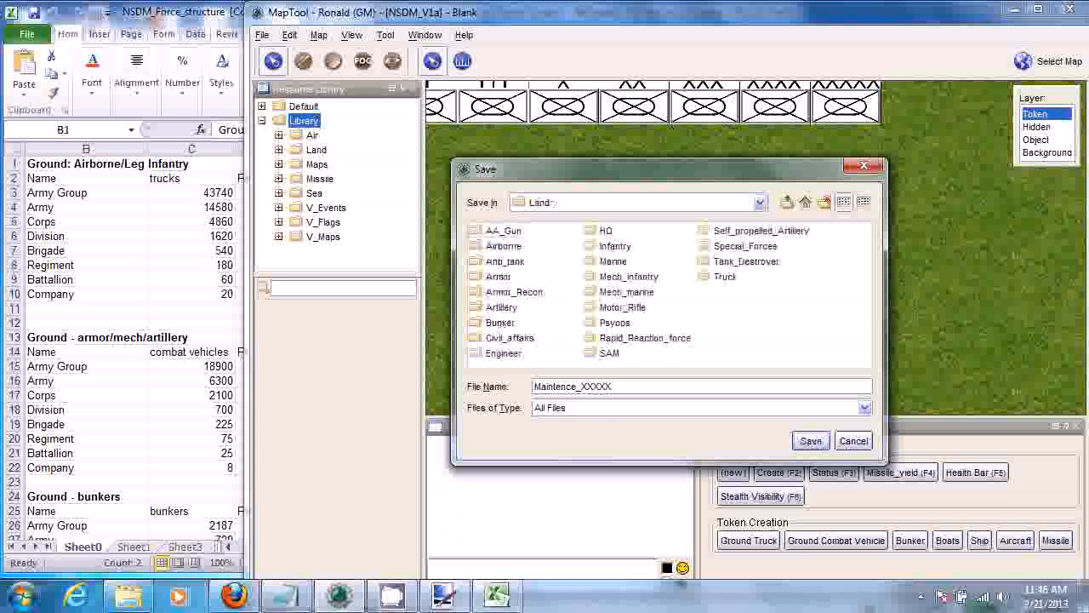
# - Create a folder named Maintence inside Land and save the token in it as Maintence_XXXXX
pyautogui.rightClick(737, 313)
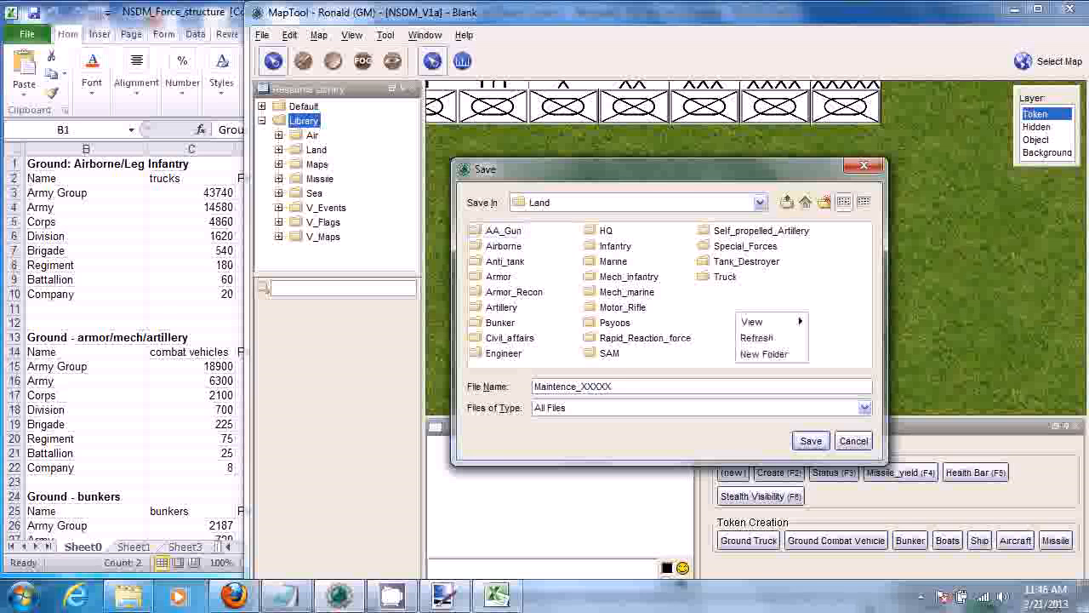
pyautogui.click(761, 355)
pyautogui.write('Ma')
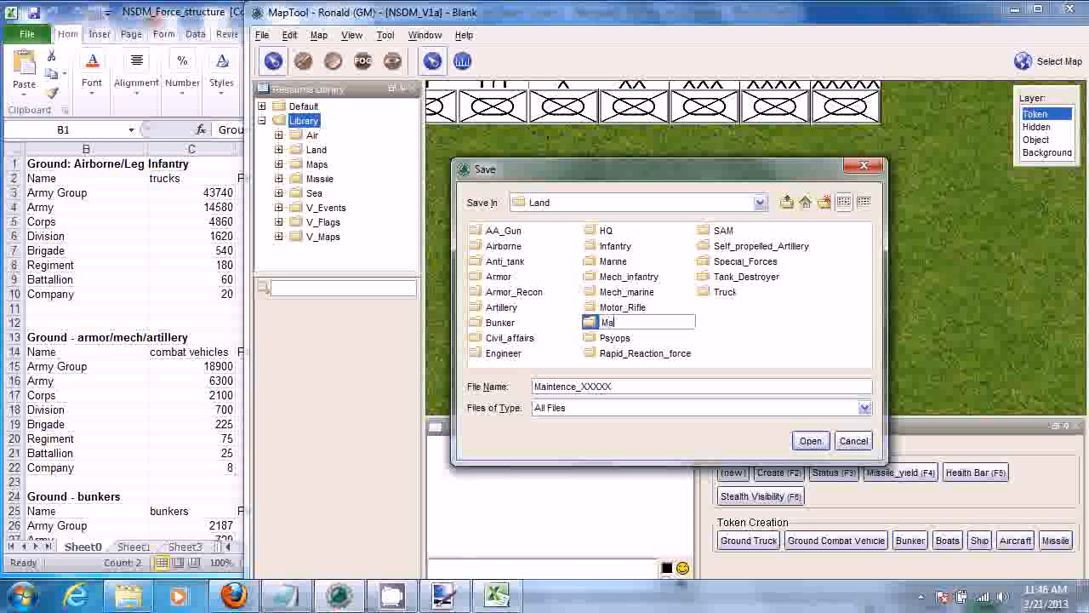
pyautogui.write('intence')
pyautogui.press('Return')
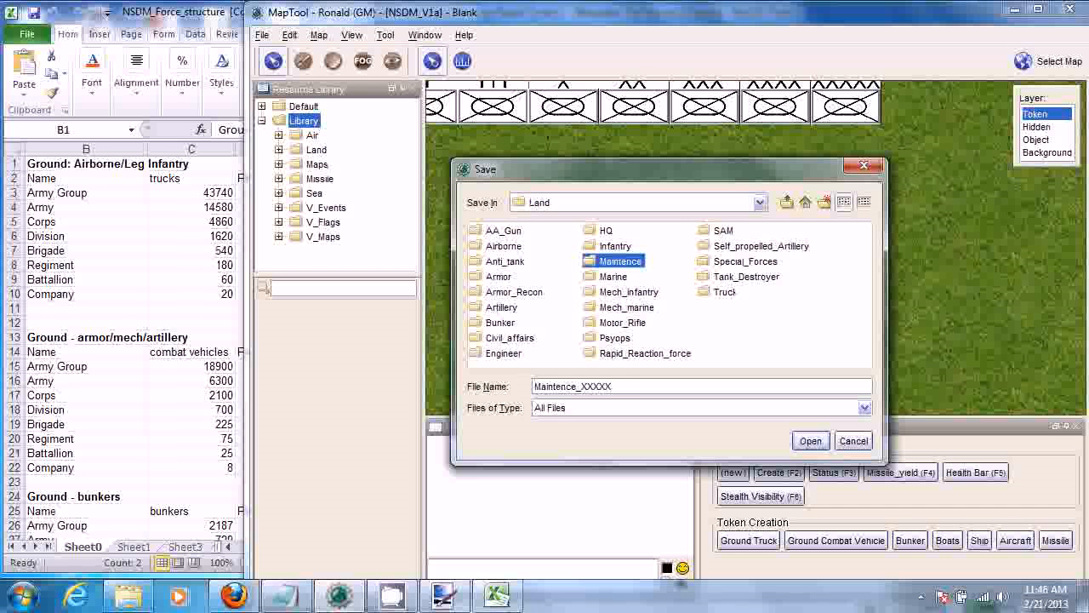
pyautogui.press('Return')
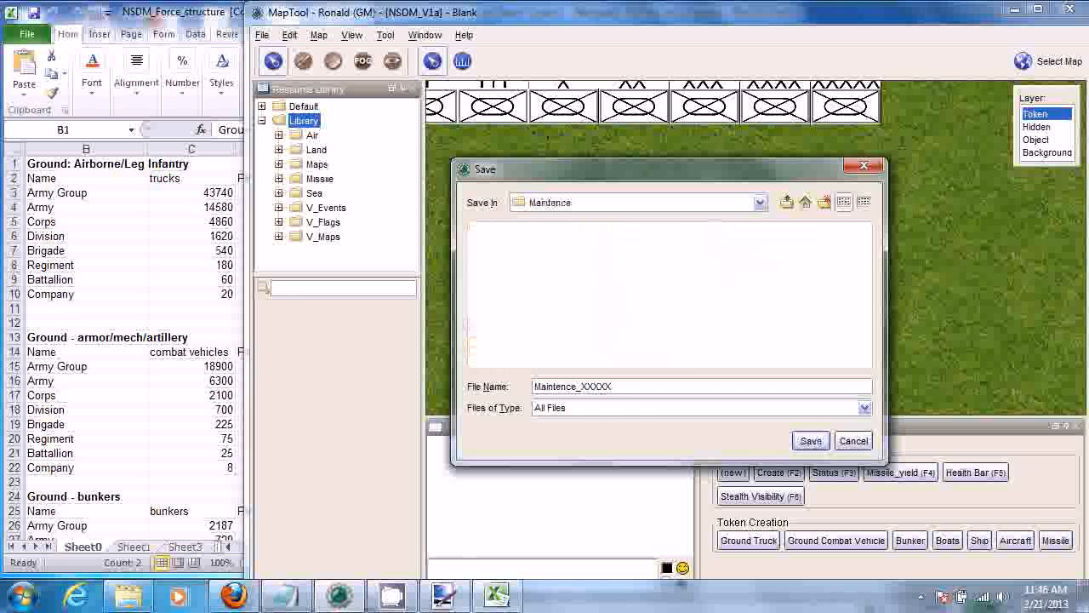
pyautogui.click(811, 440)
# - Select the four-X wrench token and highlight the Army row of the Ground: Airborne/Leg Infantry table in the spreadsheet
pyautogui.scroll(-4, 785, 368)
pyautogui.click(725, 336)
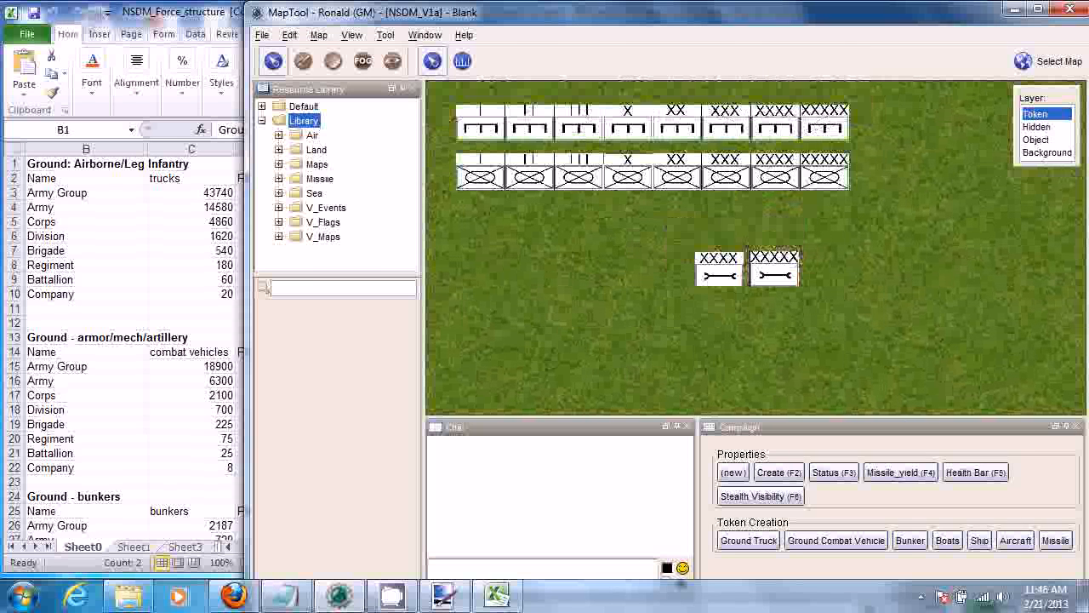
pyautogui.scroll(6, 693, 308)
pyautogui.moveTo(732, 257)
pyautogui.mouseDown()
pyautogui.moveTo(783, 246)
pyautogui.moveTo(732, 246)
pyautogui.mouseUp()
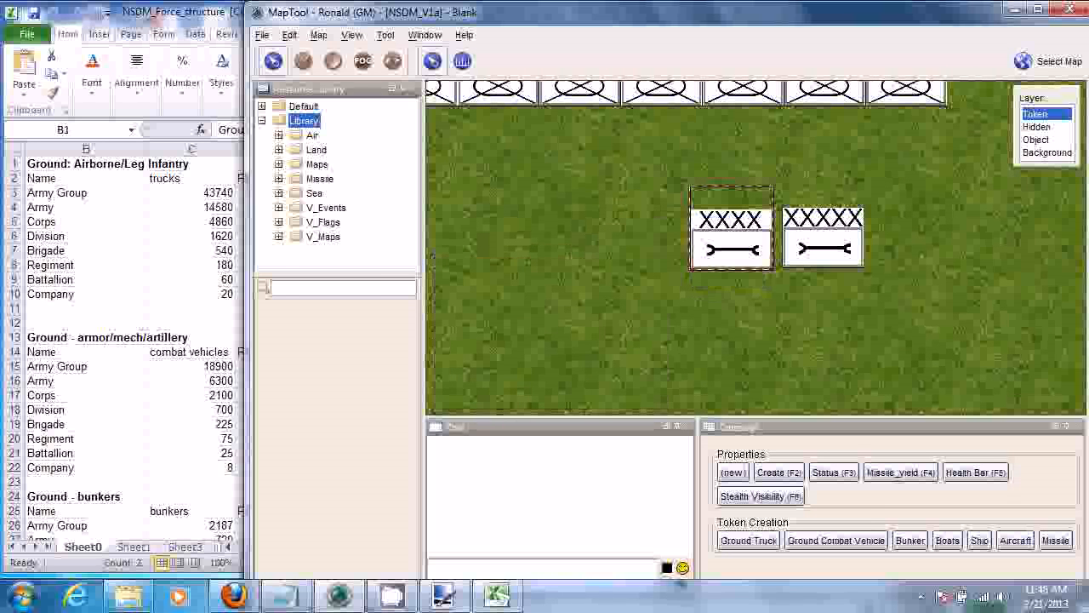
pyautogui.click(170, 12)
pyautogui.moveTo(51, 207); pyautogui.dragTo(256, 207)
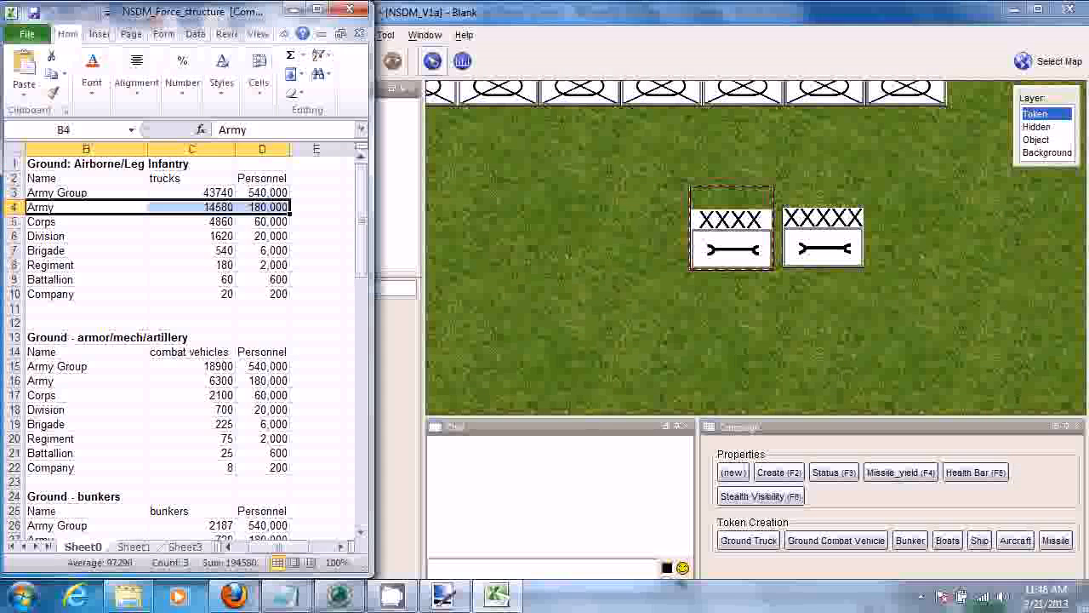
pyautogui.click(594, 265)
pyautogui.scroll(-4, 594, 264)
pyautogui.moveTo(594, 265); pyautogui.dragTo(617, 260)
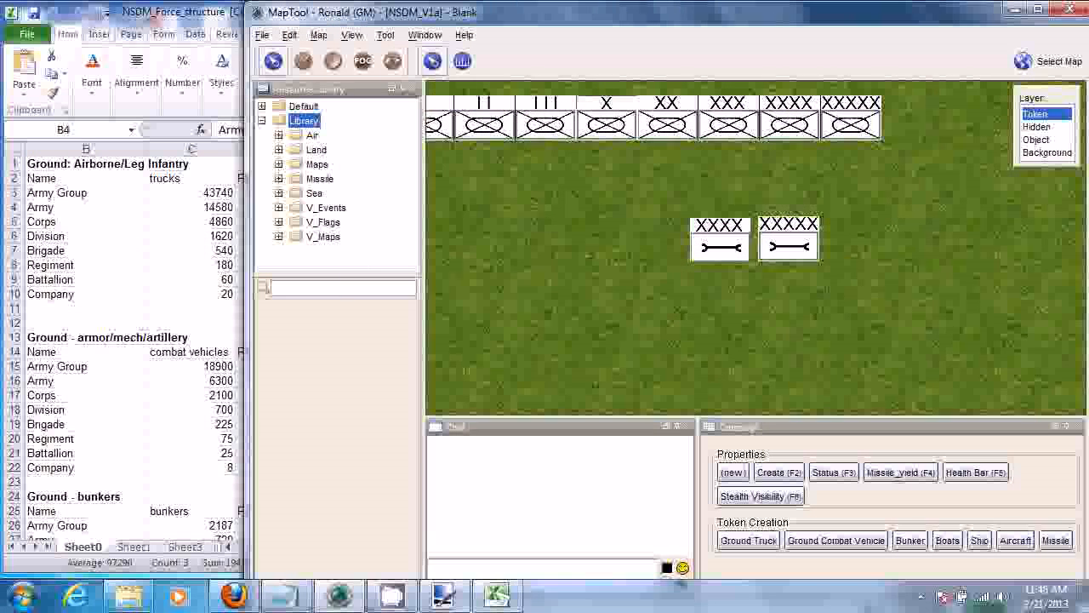
pyautogui.scroll(-2, 617, 260)
pyautogui.scroll(5, 636, 235)
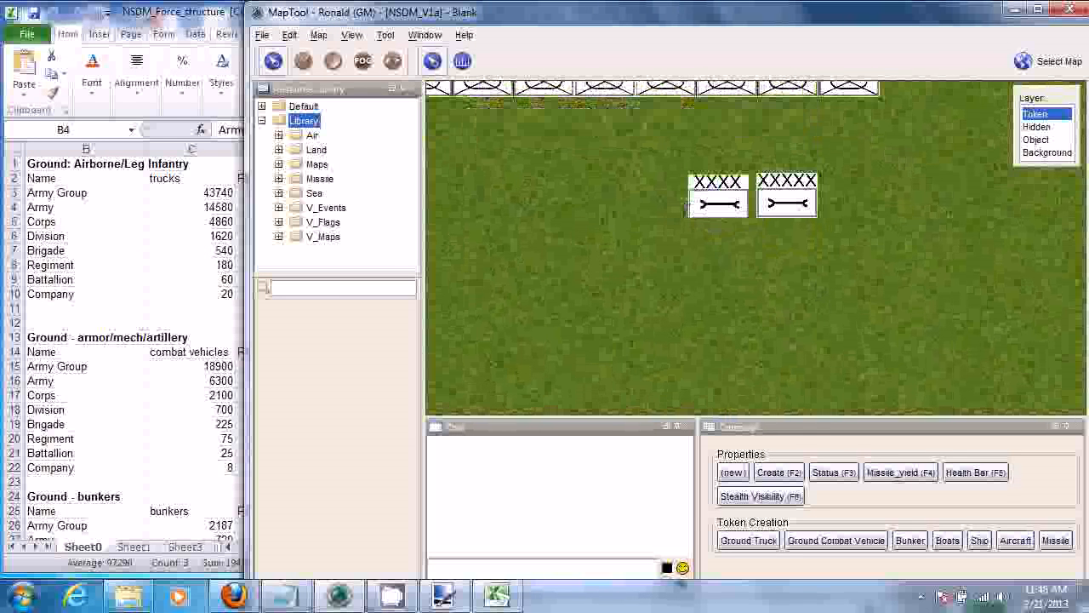
pyautogui.moveTo(727, 88)
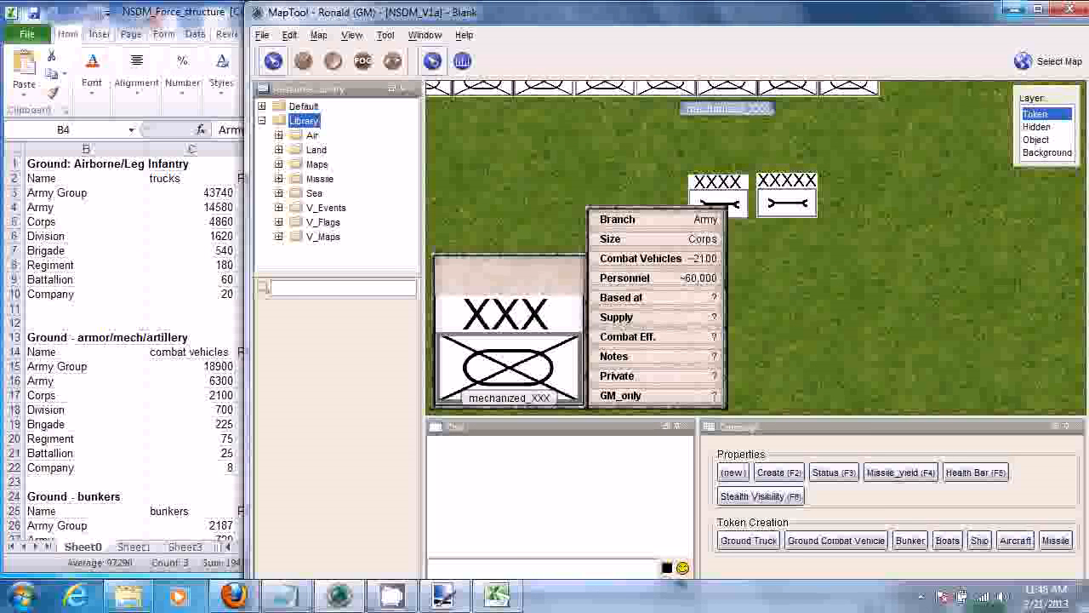
# - Minimize MapTool and the browser, switch to Paint.NET and close the four-X to one-X wrench images, discarding unsaved changes
pyautogui.click(1013, 9)
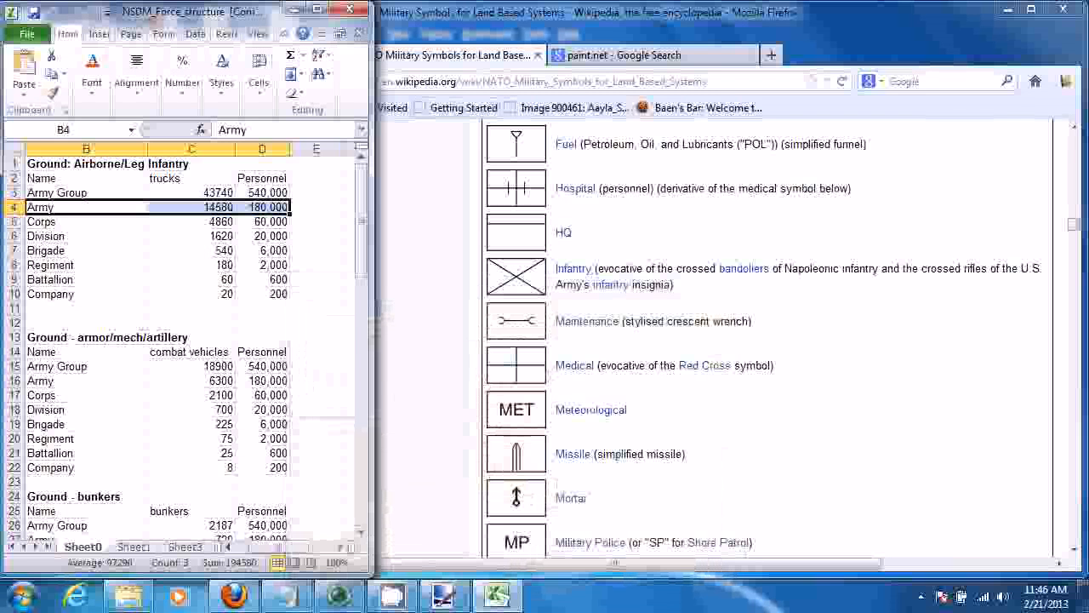
pyautogui.click(1007, 9)
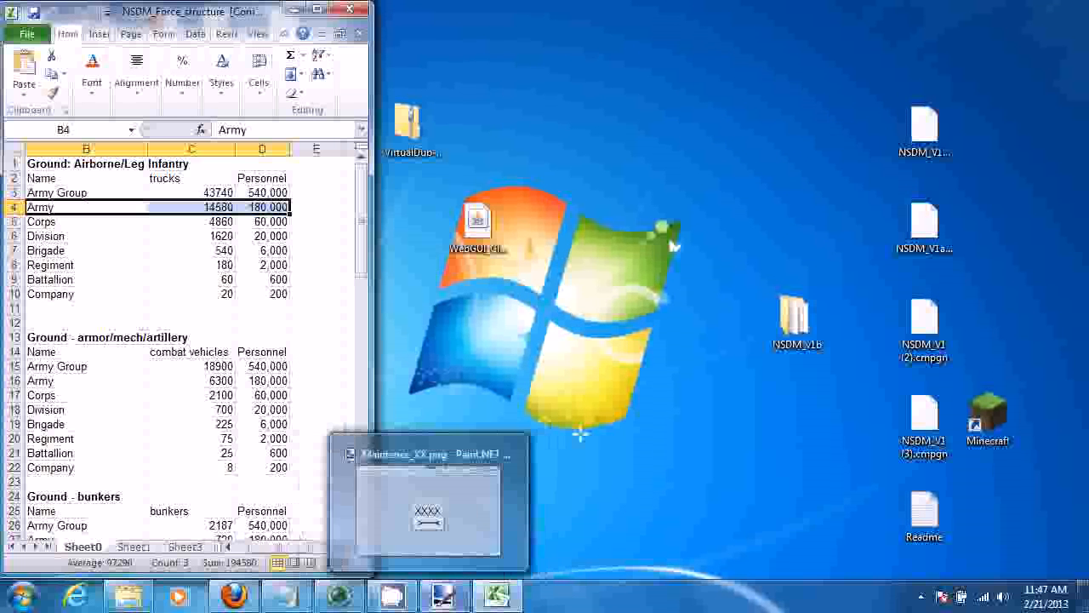
pyautogui.click(443, 595)
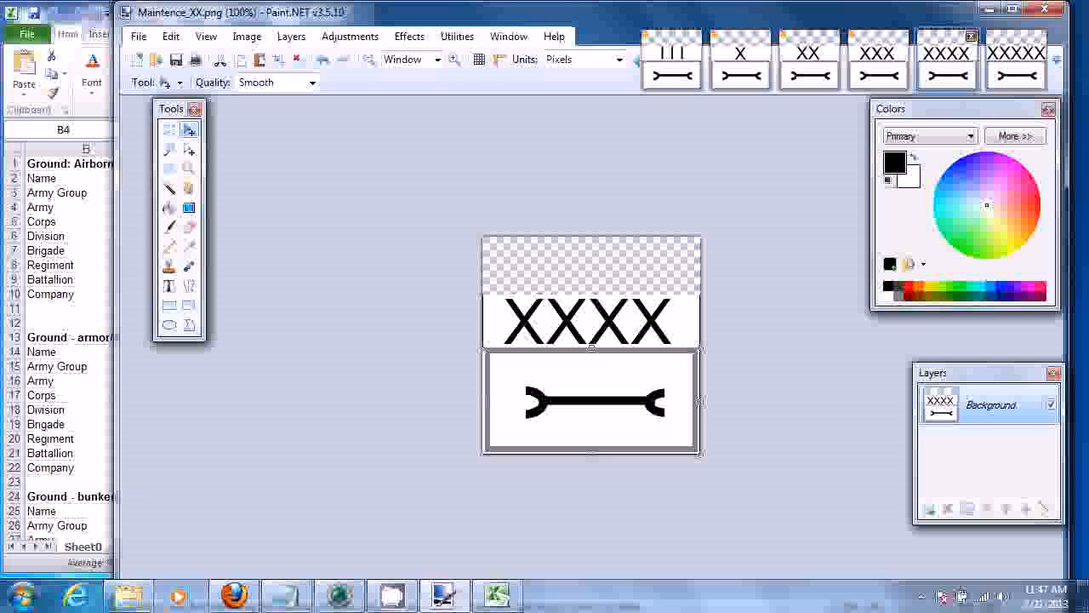
pyautogui.hotkey('ctrl', 'w')
pyautogui.hotkey('ctrl', 'w')
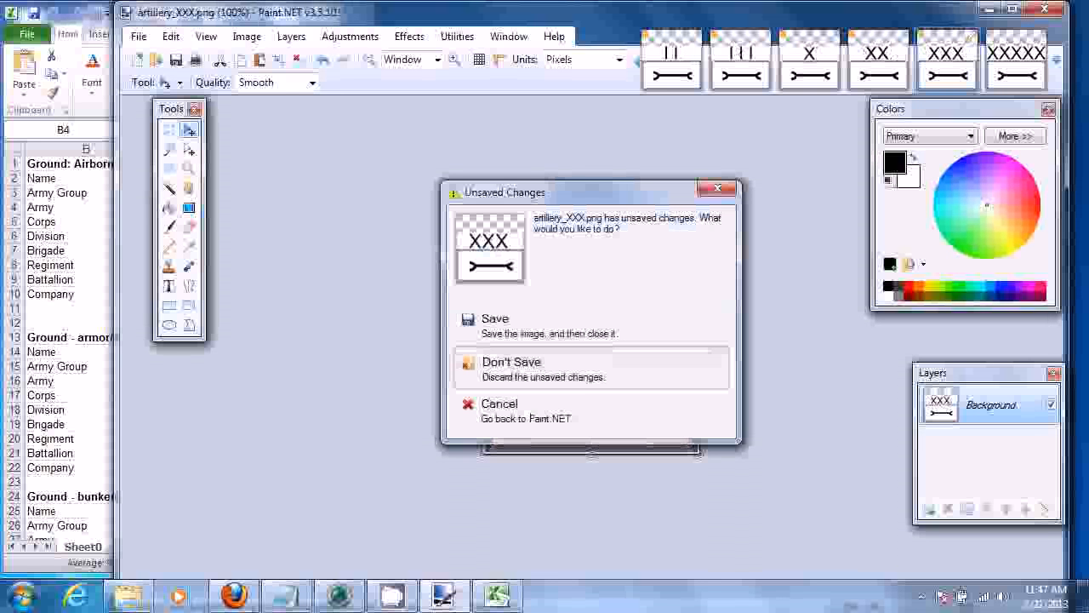
pyautogui.press('Return')
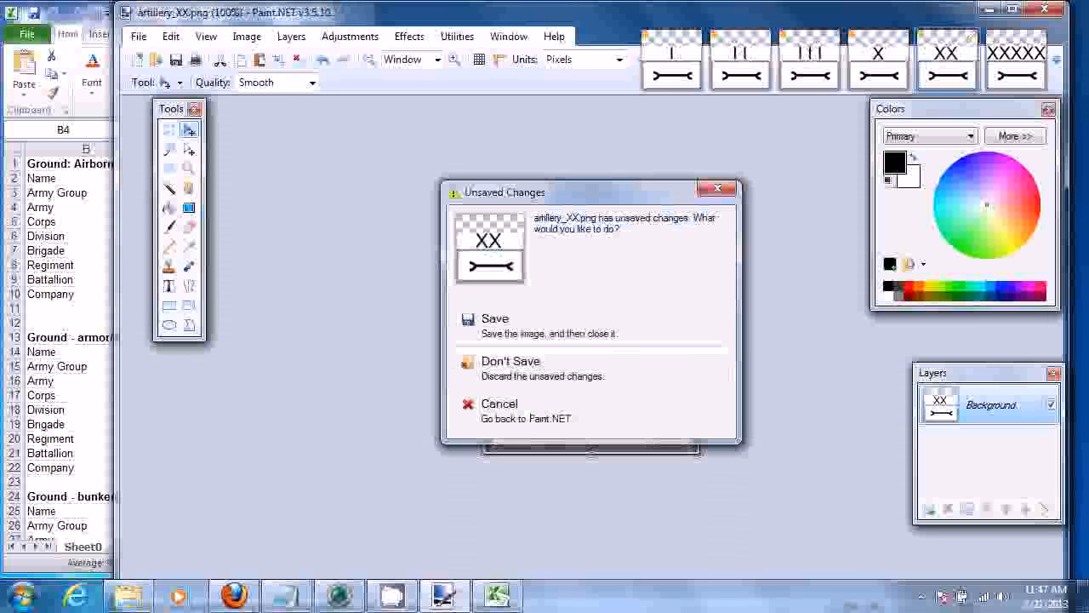
pyautogui.press('Return')
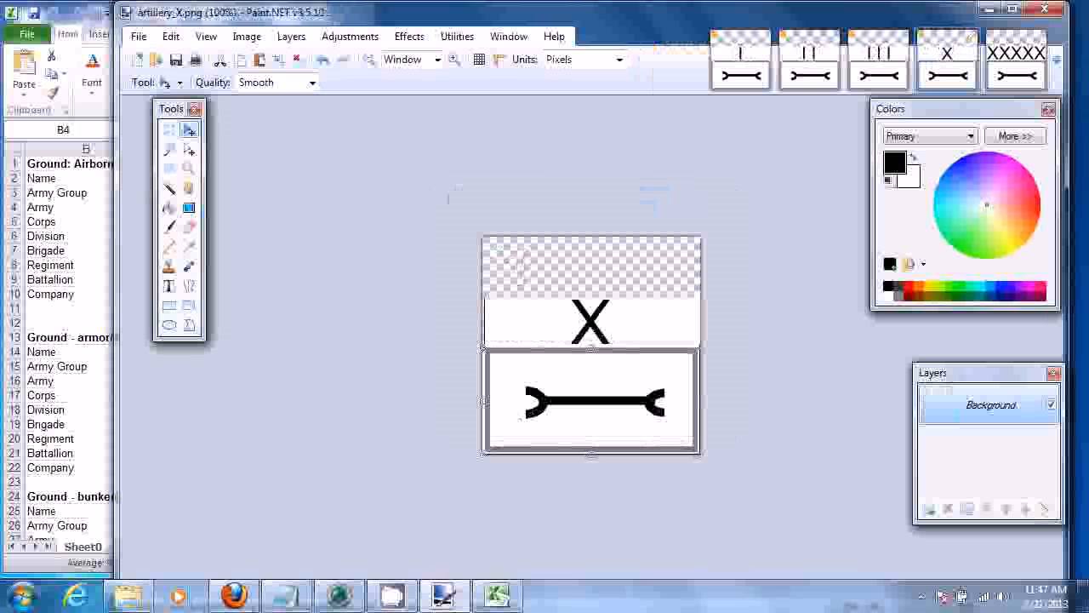
pyautogui.hotkey('ctrl', 'w')
pyautogui.press('Return')
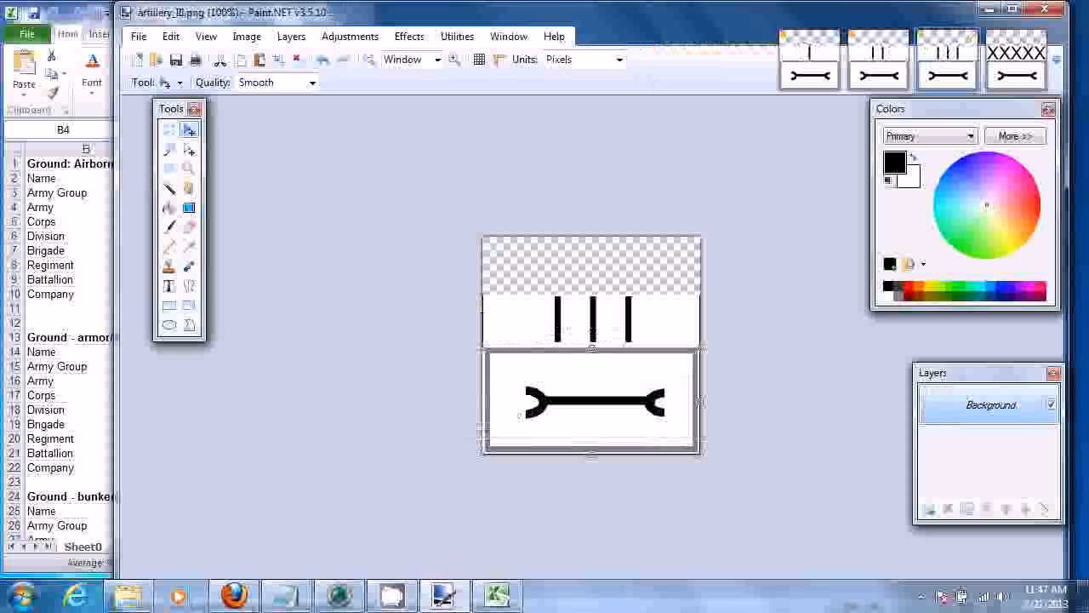
# - Switch to Windows Explorer, open the maptools_overlays folder and widen the window to show more overlay thumbnails
pyautogui.click(129, 596)
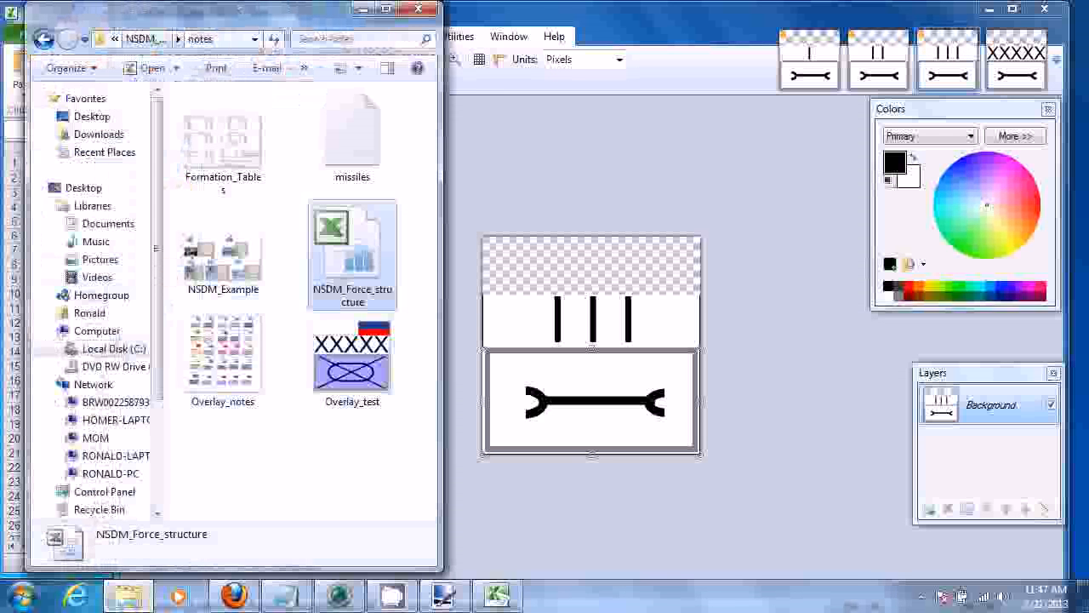
pyautogui.click(114, 39)
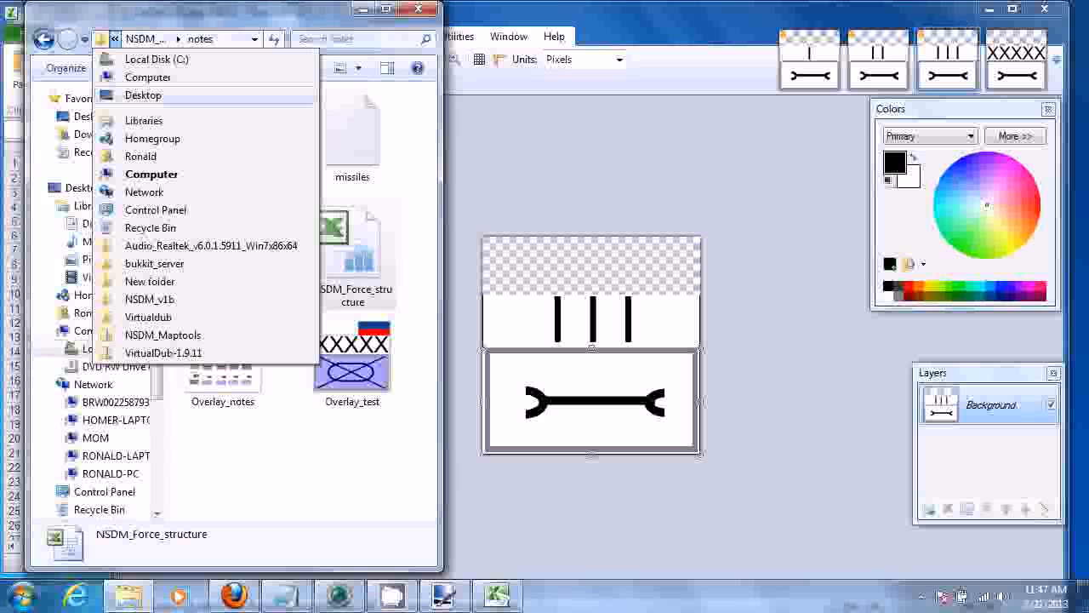
pyautogui.click(416, 256)
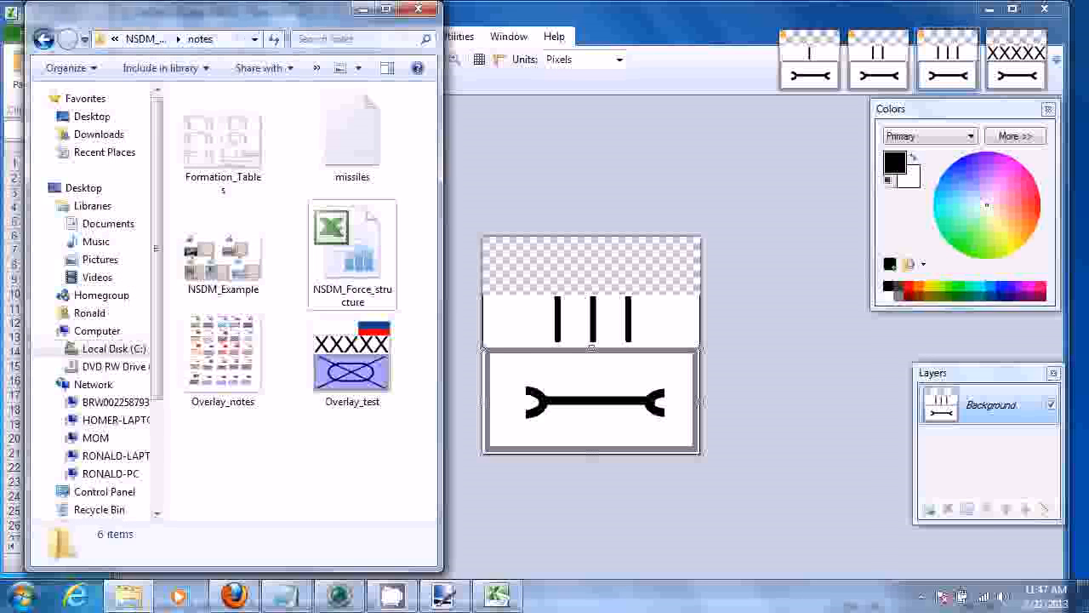
pyautogui.click(44, 38)
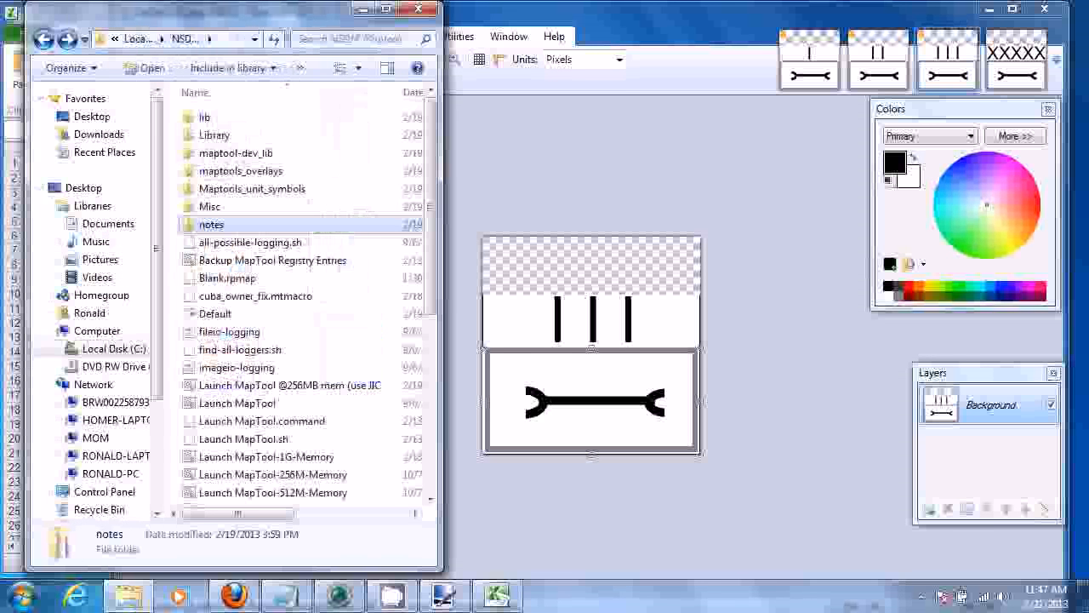
pyautogui.click(240, 171)
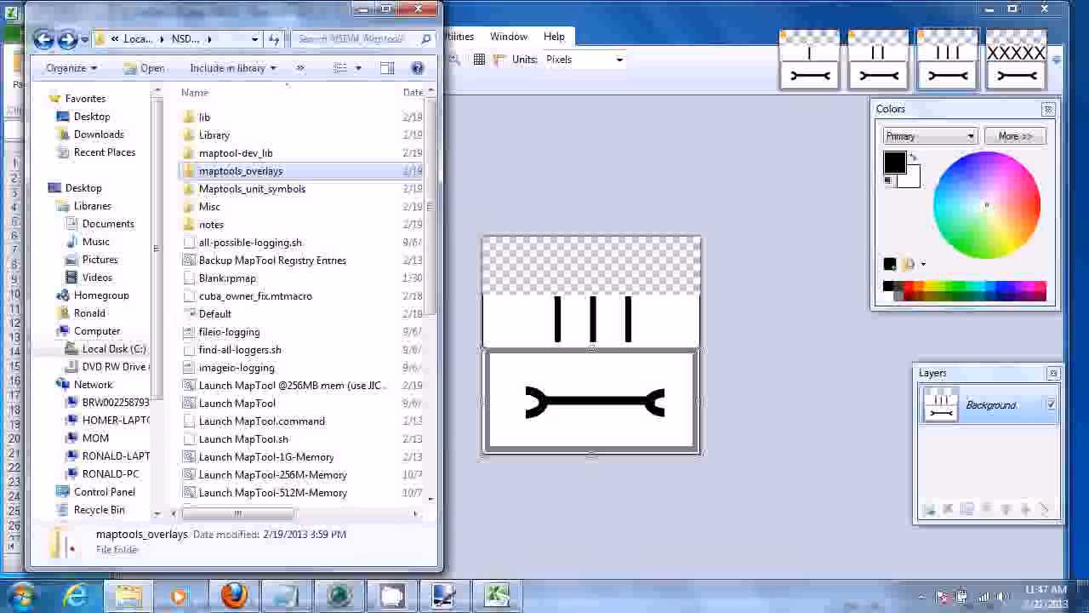
pyautogui.press('Return')
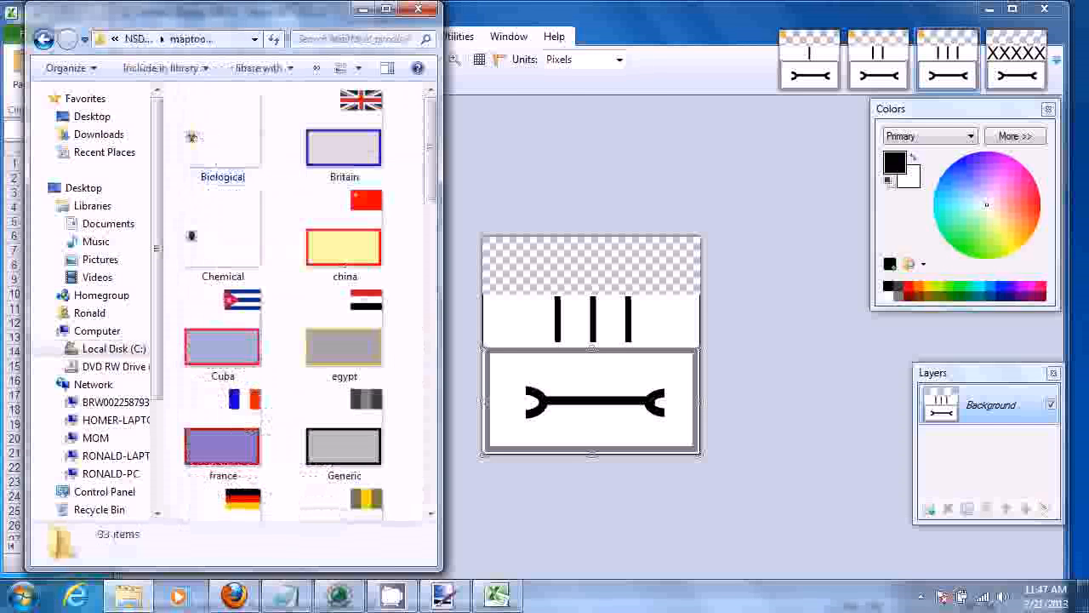
pyautogui.moveTo(441, 281); pyautogui.dragTo(533, 281)
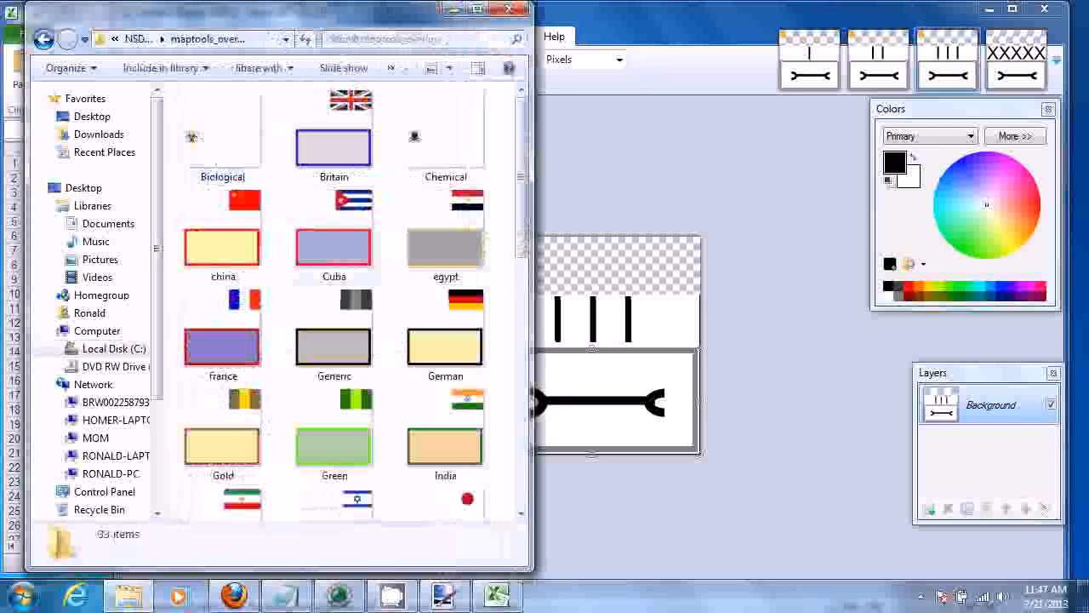
# - Add the Cuba overlay image as a new layer in artillery_III.png in Paint.NET
pyautogui.click(335, 242)
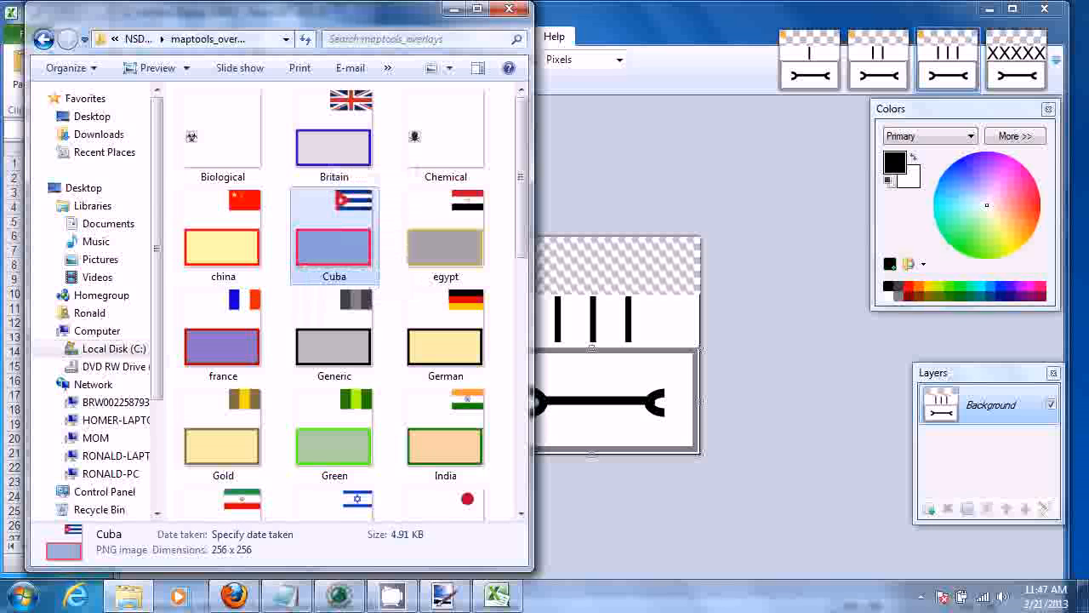
pyautogui.moveTo(334, 241); pyautogui.dragTo(609, 332)
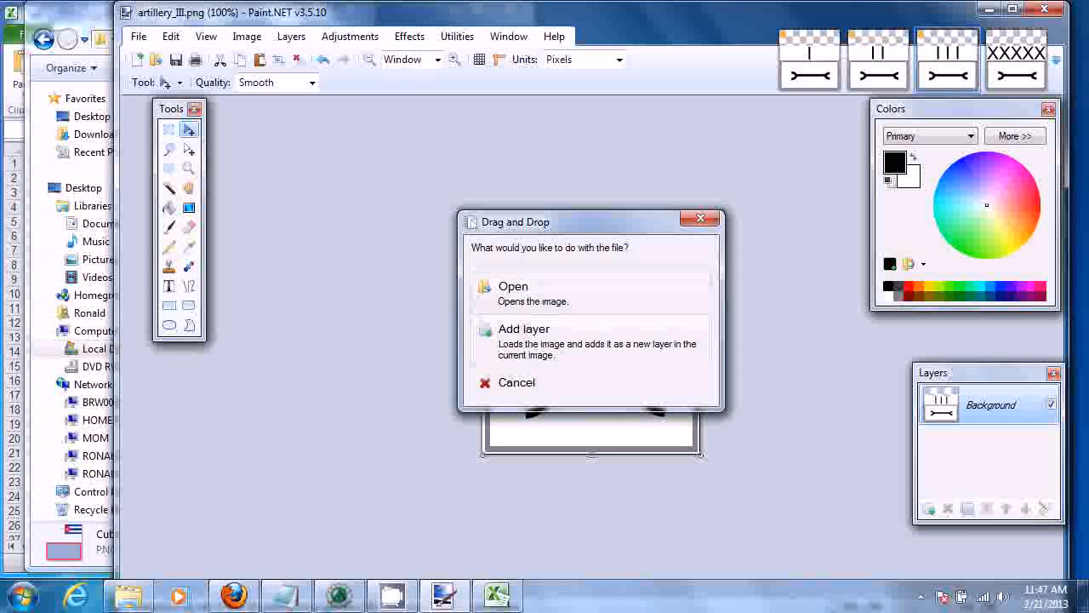
pyautogui.click(610, 332)
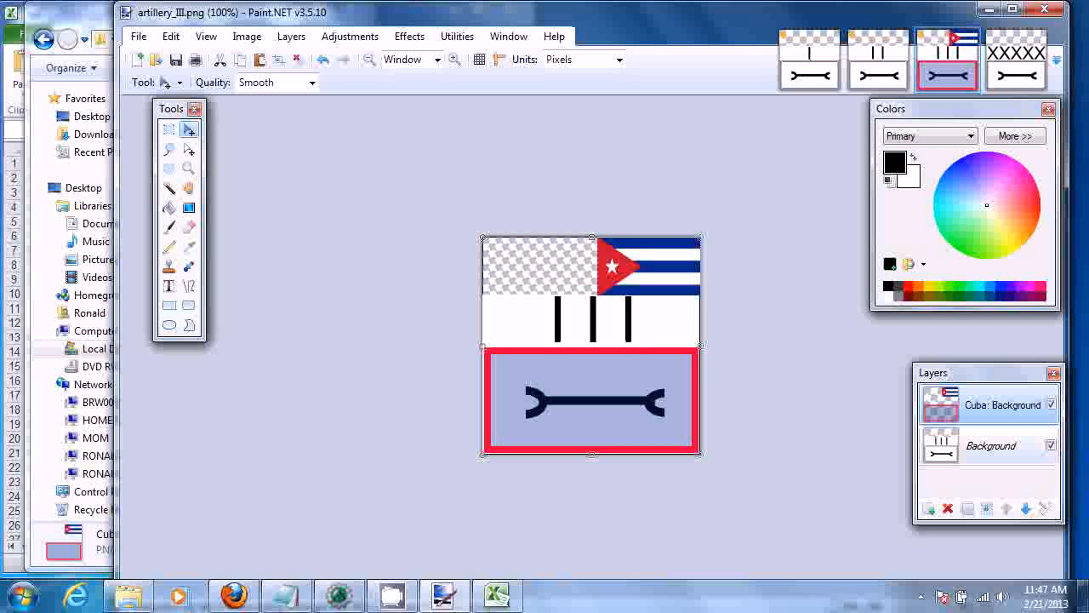
# - Select the Background layer and toggle the Cuba overlay layer off and on to compare the image
pyautogui.click(992, 445)
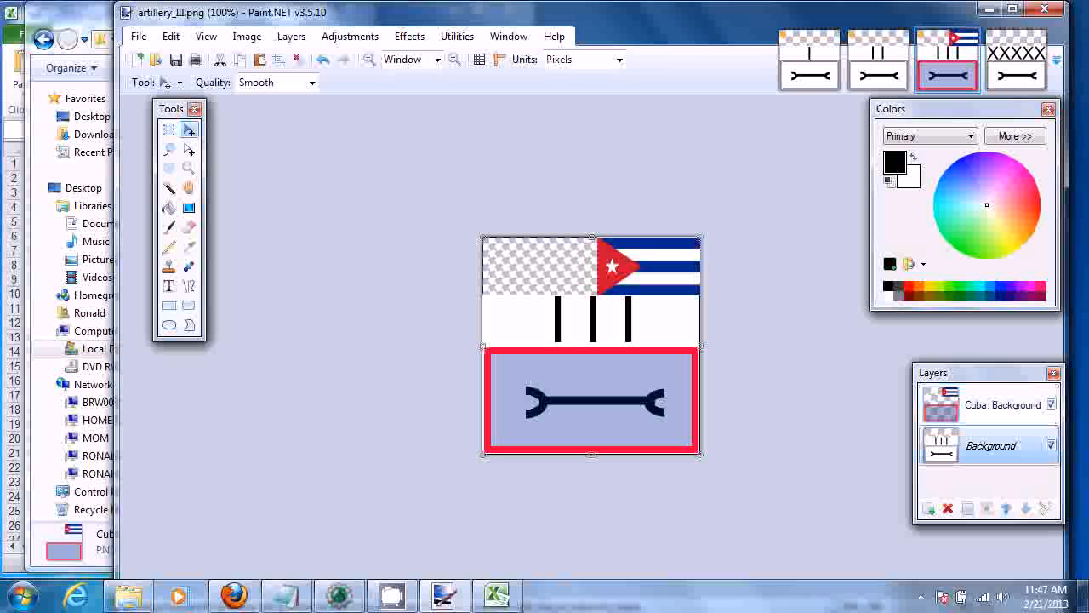
pyautogui.click(1051, 405)
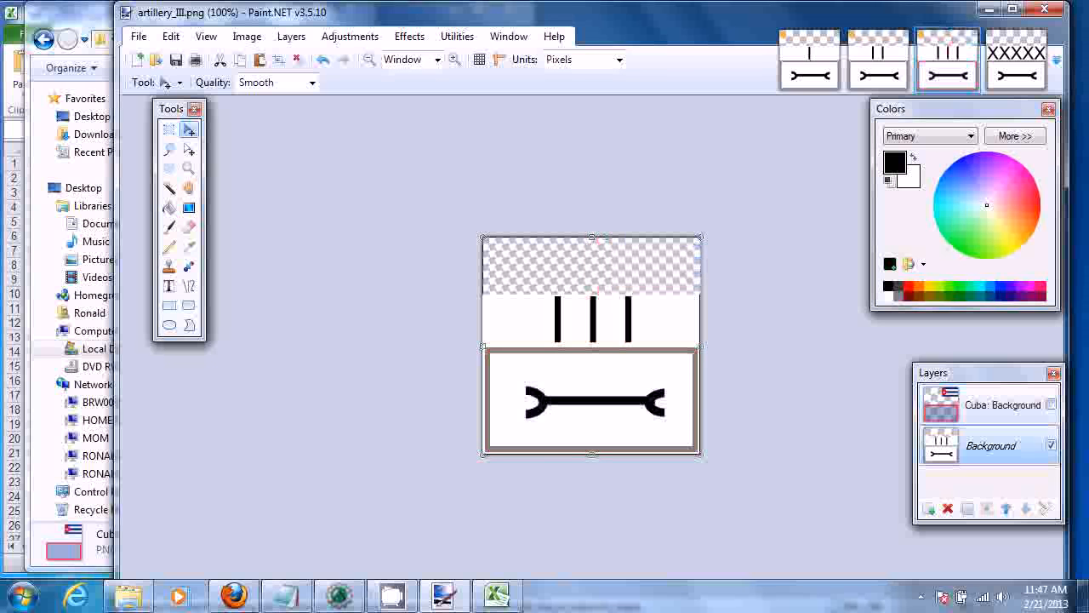
pyautogui.click(1051, 405)
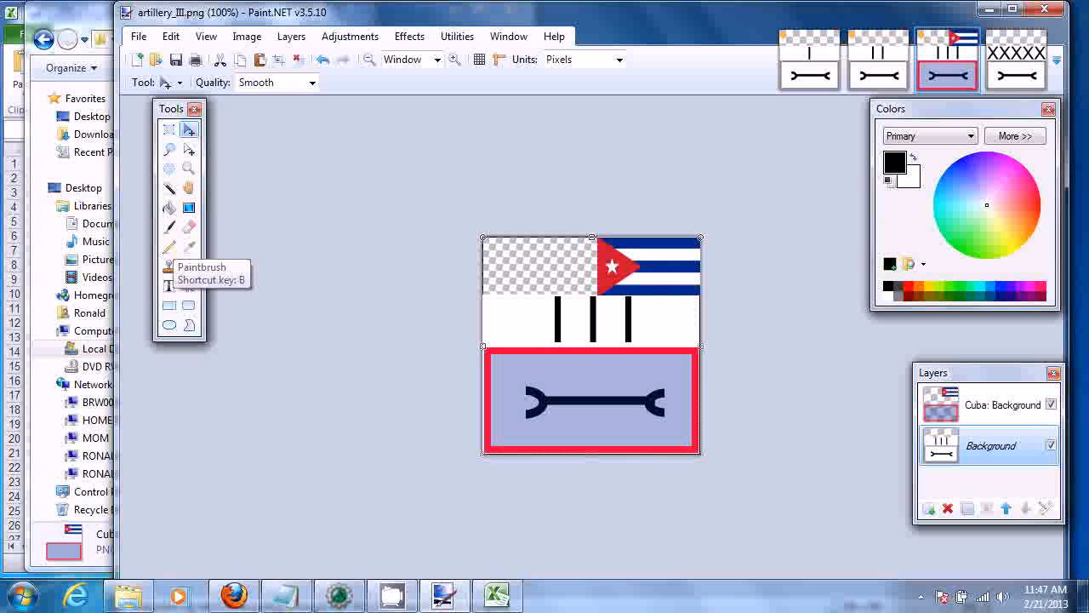
# - Sample the Cuba layer's blue fill with its full colour values shown, and delete that fill using Magic Wand
pyautogui.click(189, 247)
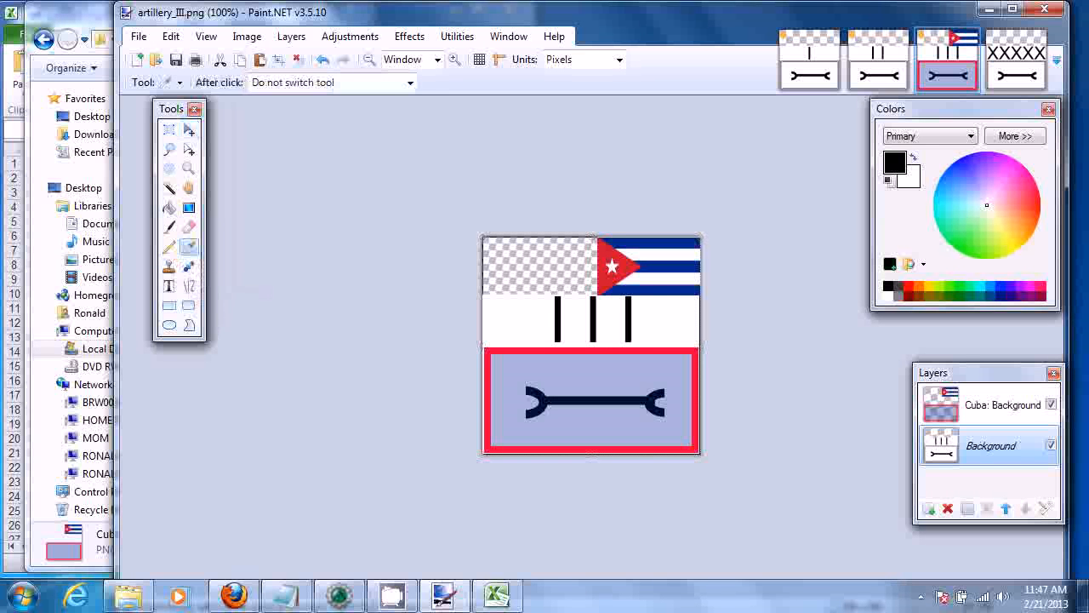
pyautogui.click(1002, 405)
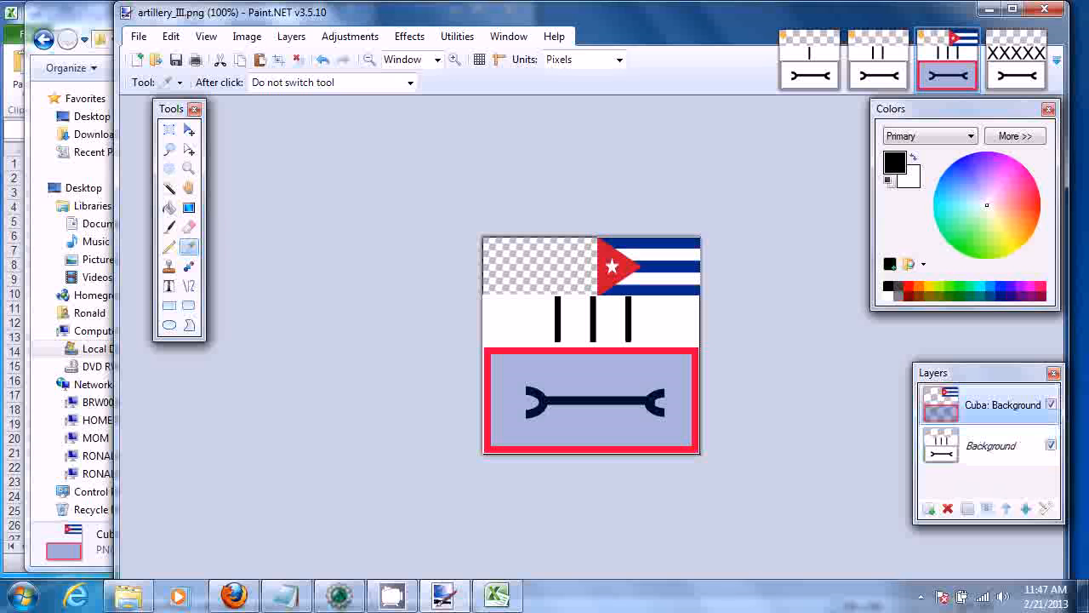
pyautogui.click(629, 377)
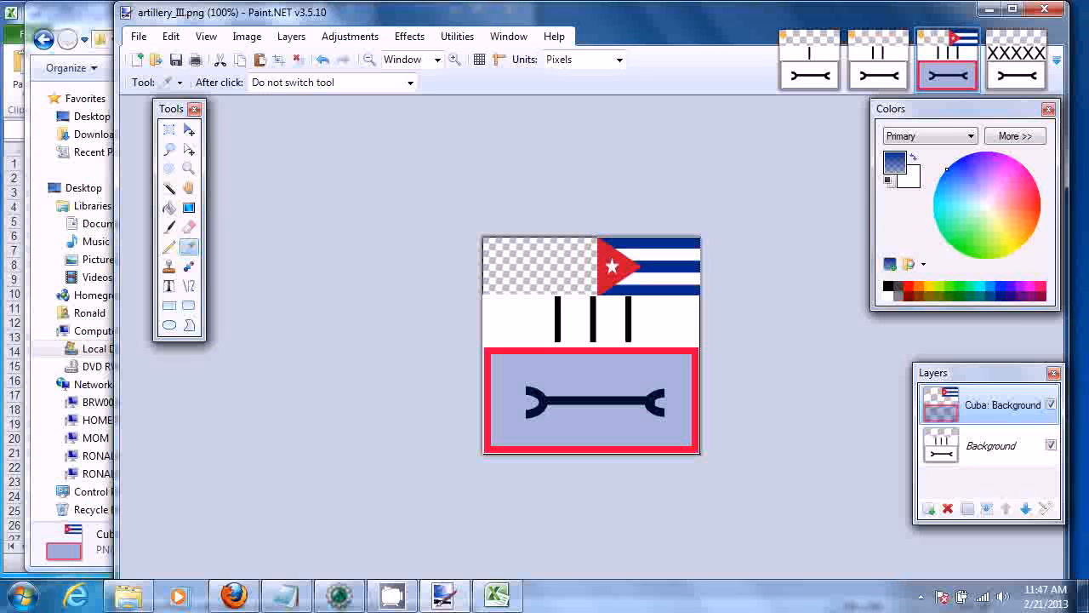
pyautogui.click(1015, 136)
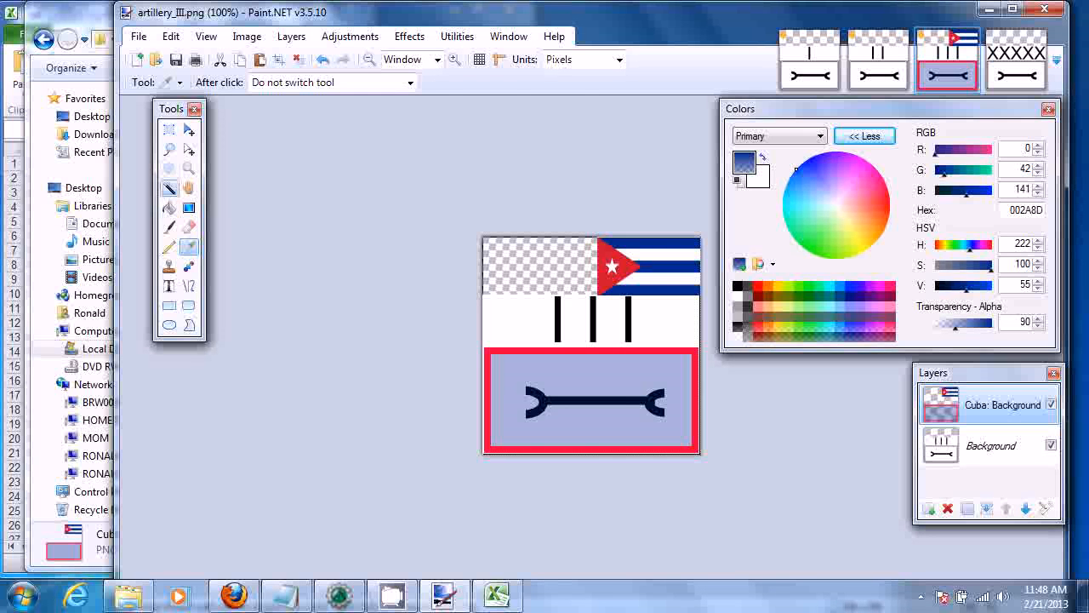
pyautogui.click(169, 188)
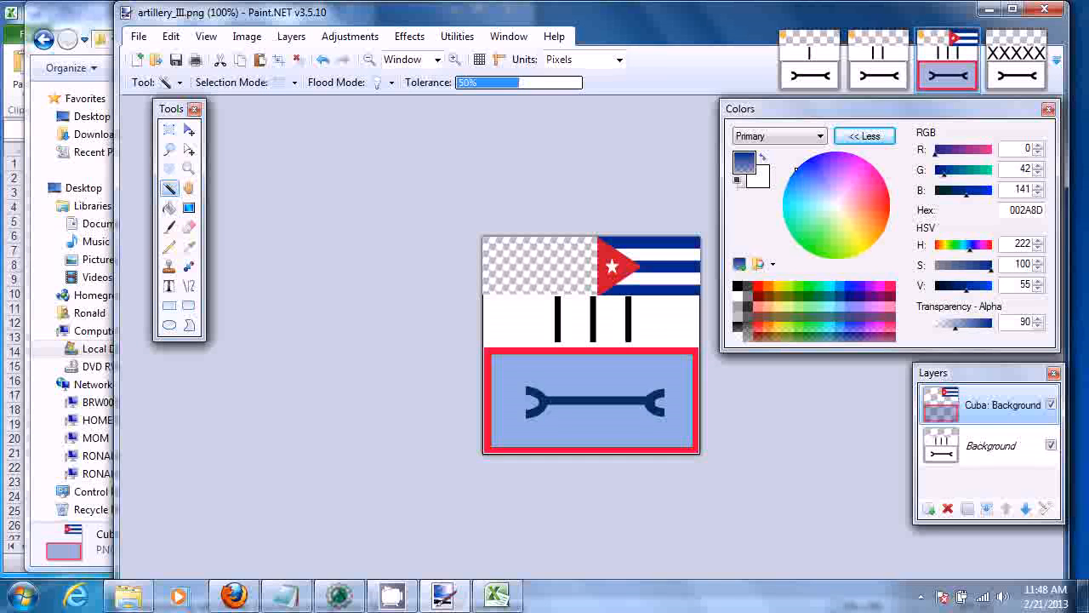
pyautogui.press('Delete')
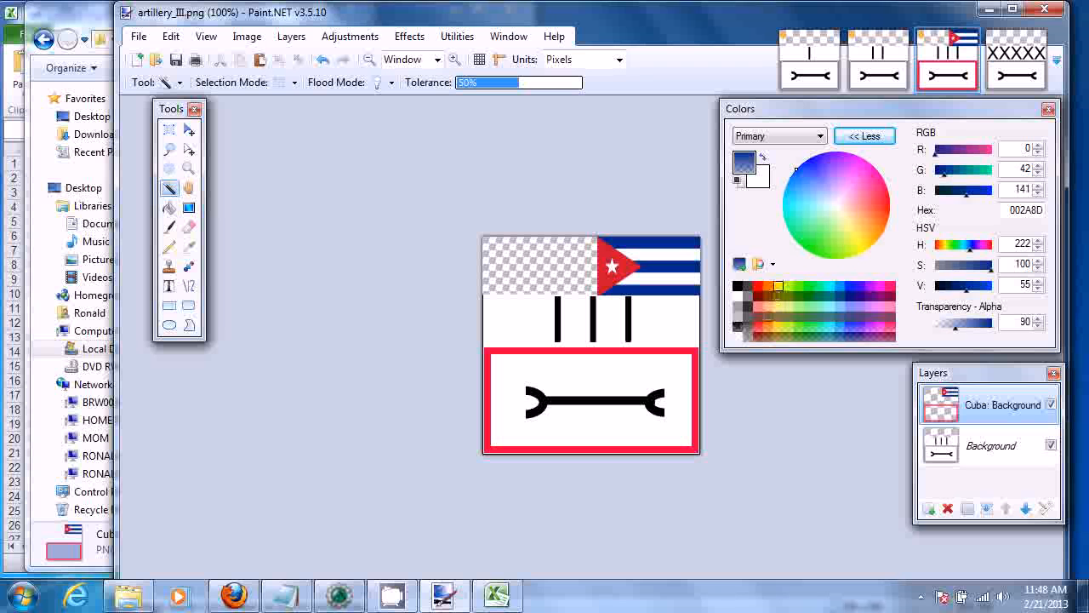
# - Try filling the Cuba layer's red-framed rectangle with orange FF7700 at an alpha of 90
pyautogui.click(778, 287)
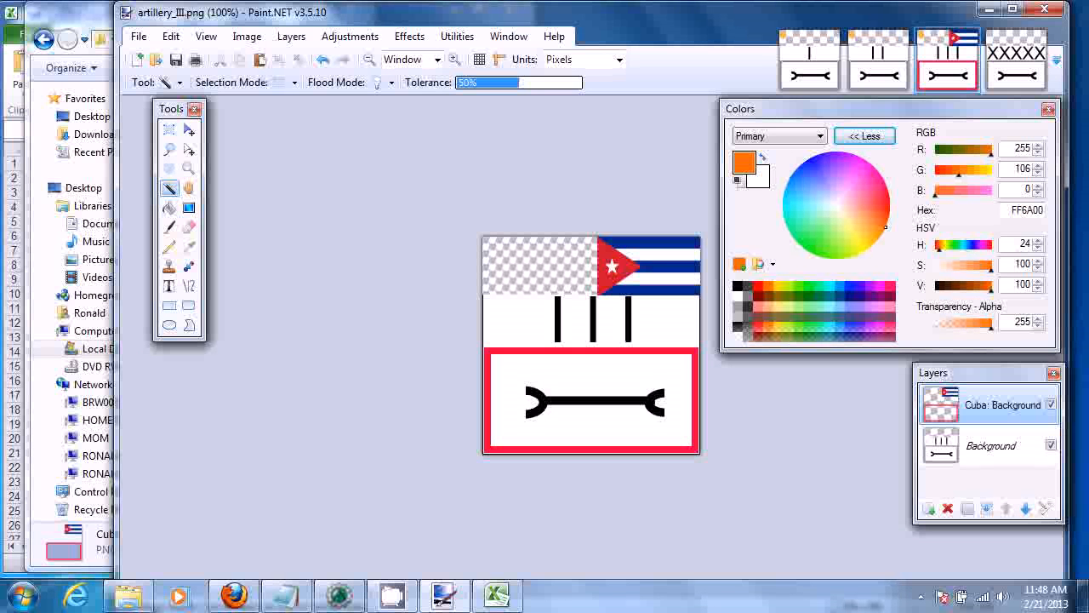
pyautogui.moveTo(886, 227)
pyautogui.mouseDown()
pyautogui.moveTo(878, 238)
pyautogui.moveTo(883, 230)
pyautogui.mouseUp()
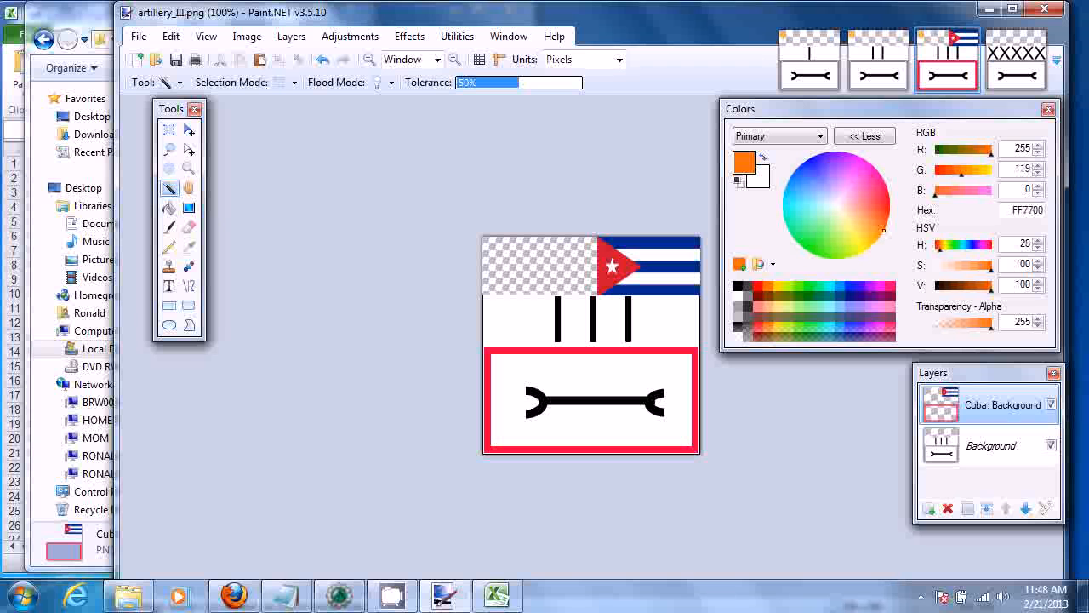
pyautogui.click(170, 207)
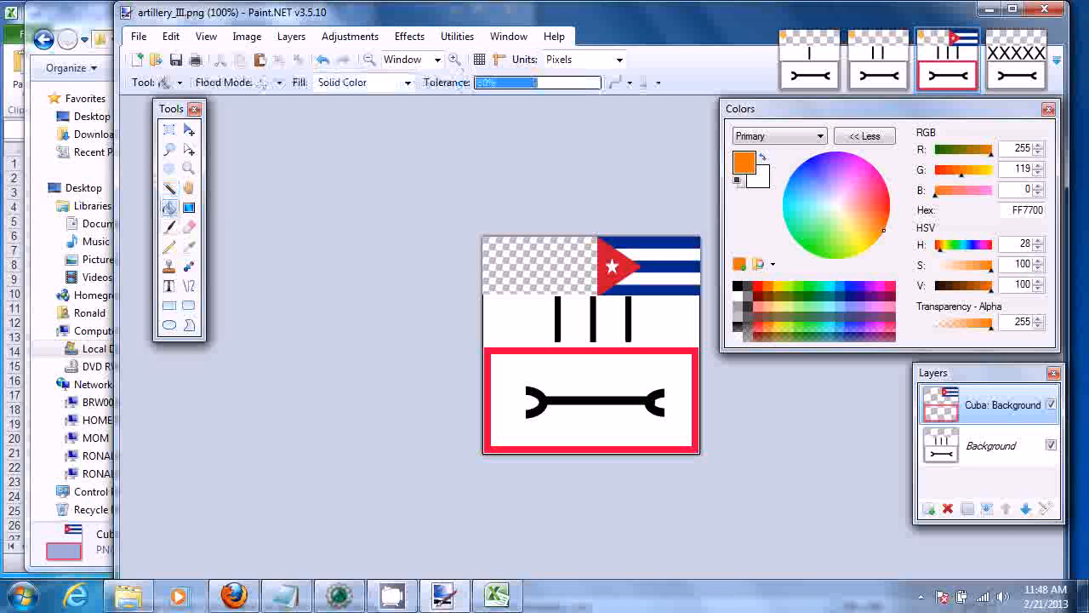
pyautogui.moveTo(991, 323); pyautogui.dragTo(954, 324)
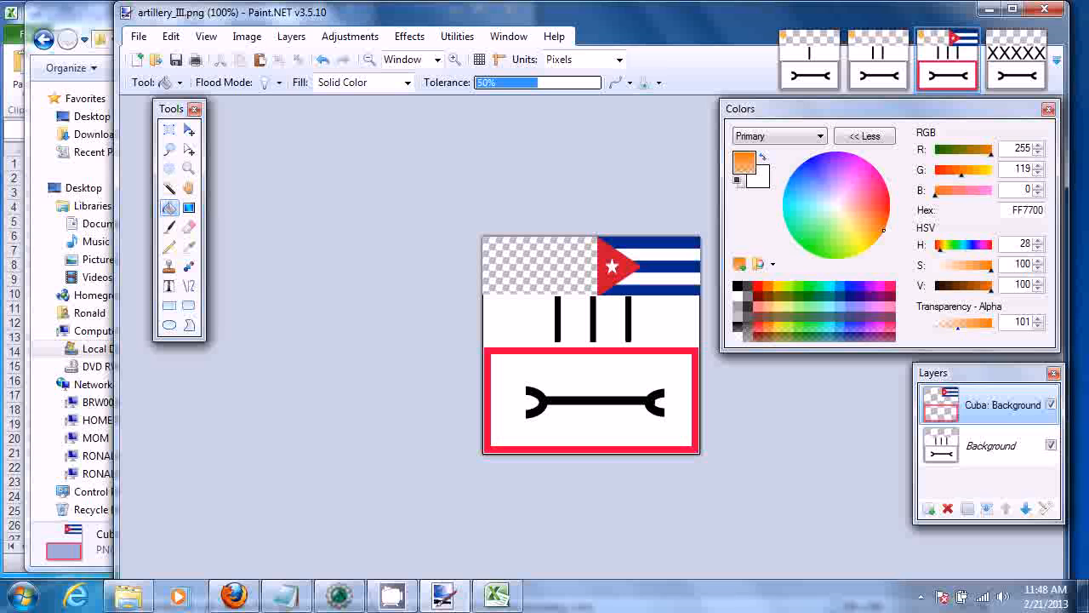
pyautogui.moveTo(953, 323); pyautogui.dragTo(954, 323)
pyautogui.doubleClick(1025, 322)
pyautogui.write('90')
pyautogui.click(596, 425)
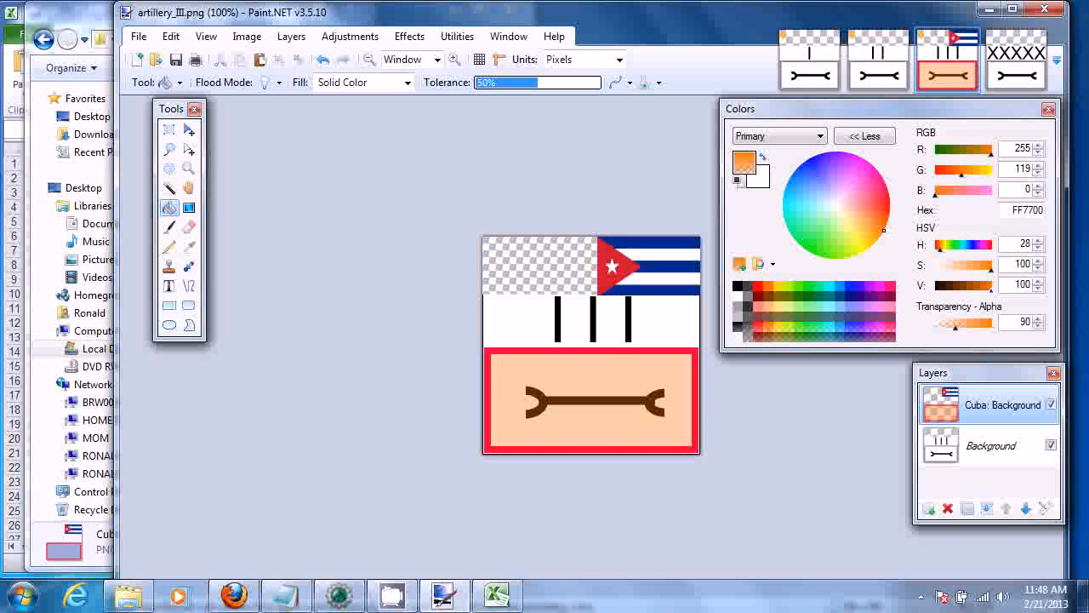
# - Try a stronger orange fill in the framed rectangle with alpha 163, and undo both orange fills
pyautogui.moveTo(990, 289)
pyautogui.mouseDown()
pyautogui.moveTo(953, 289)
pyautogui.moveTo(990, 289)
pyautogui.mouseUp()
pyautogui.moveTo(955, 323); pyautogui.dragTo(971, 324)
pyautogui.click(592, 401)
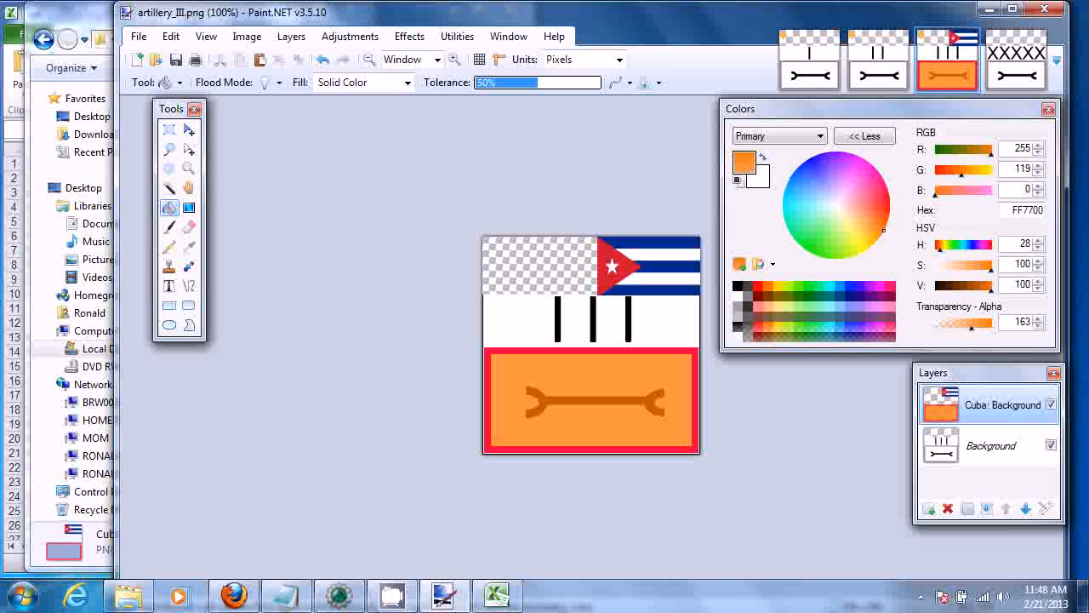
pyautogui.hotkey('ctrl', 'z')
pyautogui.hotkey('ctrl', 'z')
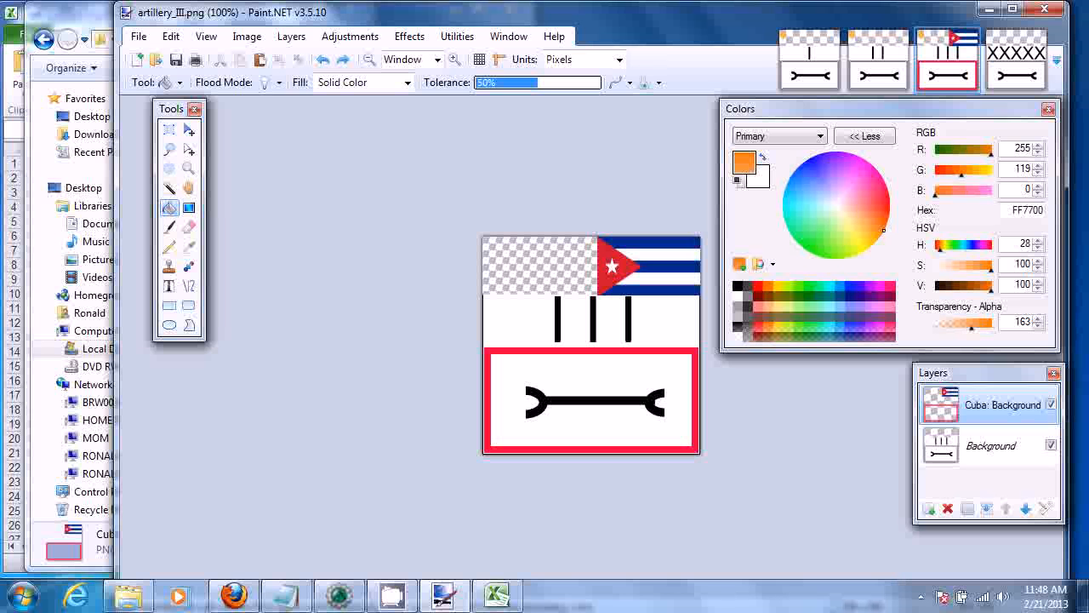
# - Try filling the framed rectangle with yellow-orange FFAE00, and undo the fill
pyautogui.moveTo(962, 173); pyautogui.dragTo(974, 173)
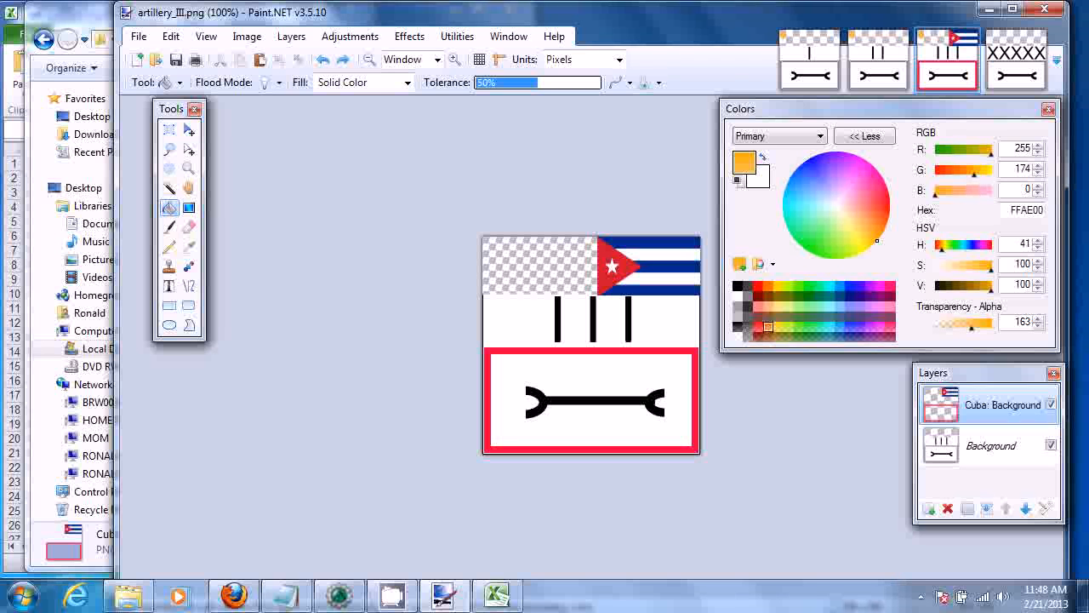
pyautogui.click(506, 362)
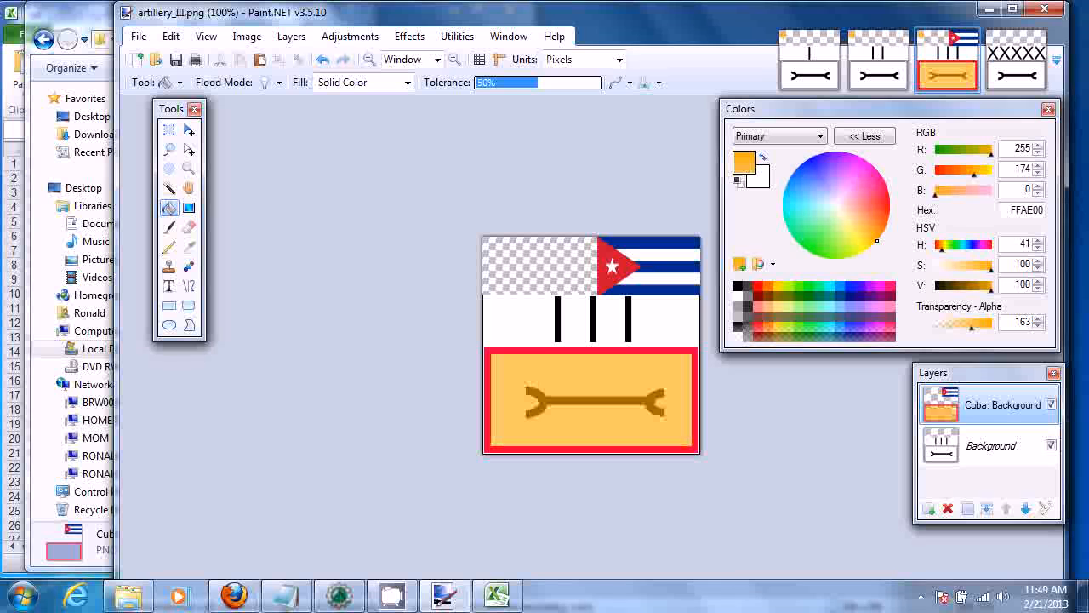
pyautogui.hotkey('ctrl', 'z')
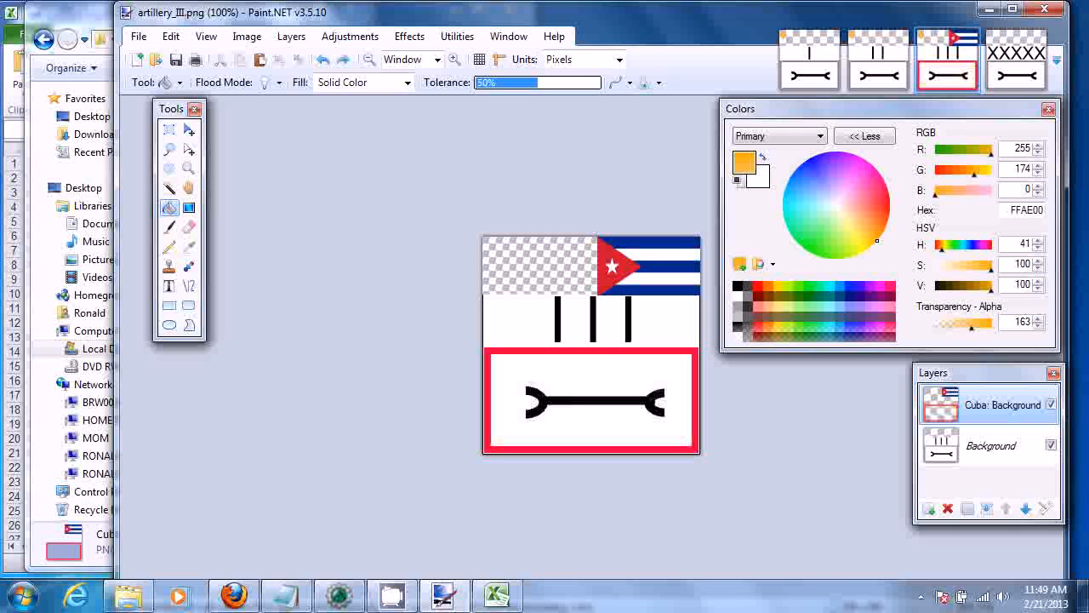
# - Set the yellow-orange colour's alpha to 90, try it as the framed rectangle's fill, and undo the fills
pyautogui.doubleClick(1020, 322)
pyautogui.write('90')
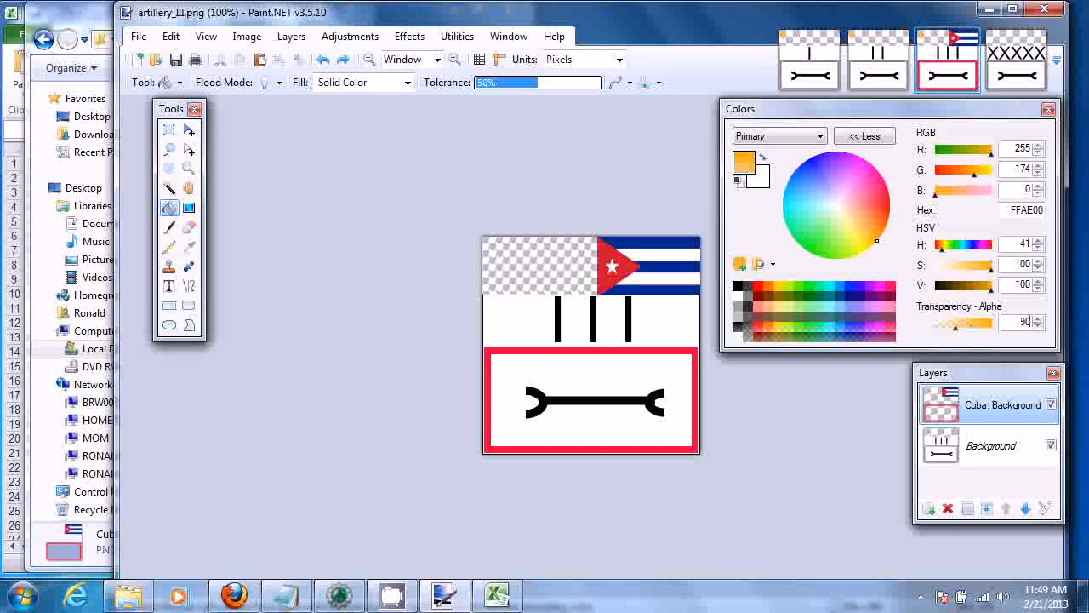
pyautogui.click(510, 366)
pyautogui.click(587, 379)
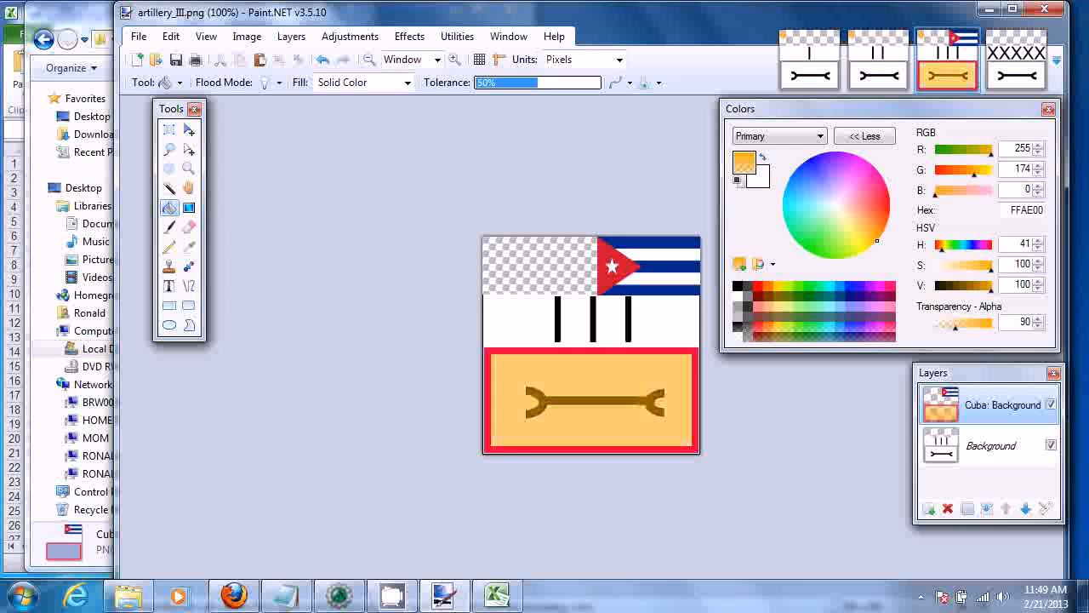
pyautogui.hotkey('ctrl', 'z')
pyautogui.hotkey('ctrl', 'z')
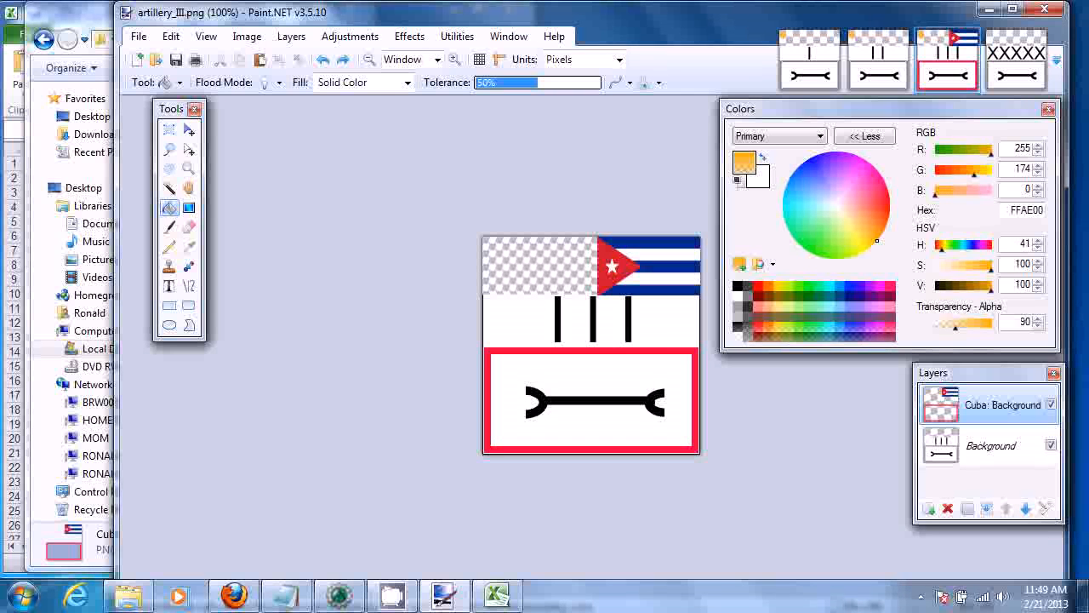
# - Fill the Cuba layer's red-framed rectangle with translucent magenta FF00F6
pyautogui.click(810, 252)
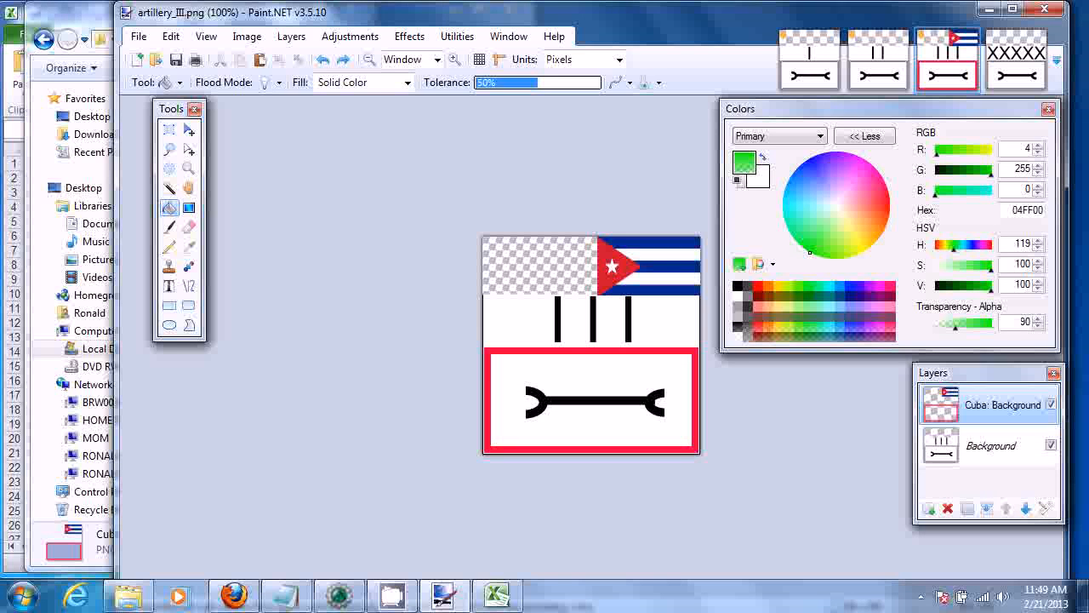
pyautogui.moveTo(810, 252)
pyautogui.mouseDown()
pyautogui.moveTo(884, 229)
pyautogui.moveTo(884, 177)
pyautogui.moveTo(864, 159)
pyautogui.mouseUp()
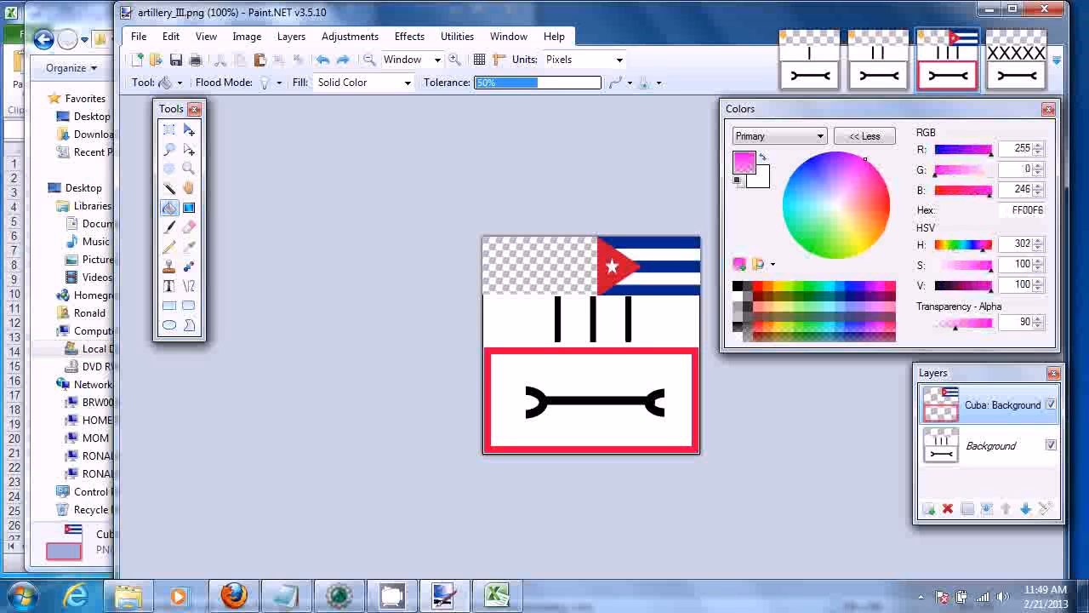
pyautogui.click(661, 416)
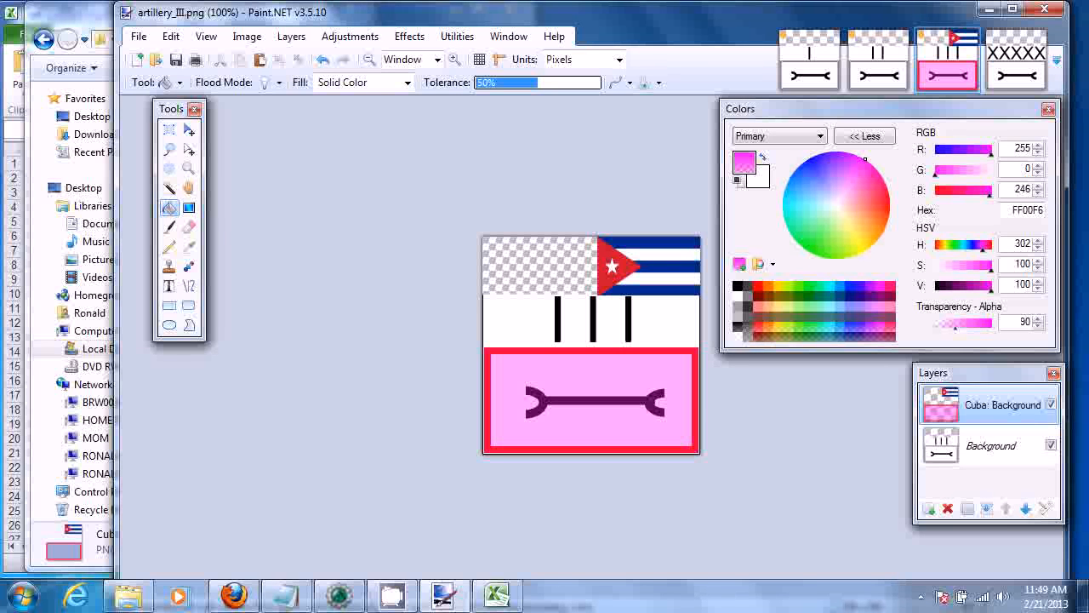
# - Recolour the red border around the Cuba overlay's rectangle with fully opaque blue-violet 4800FF
pyautogui.click(991, 323)
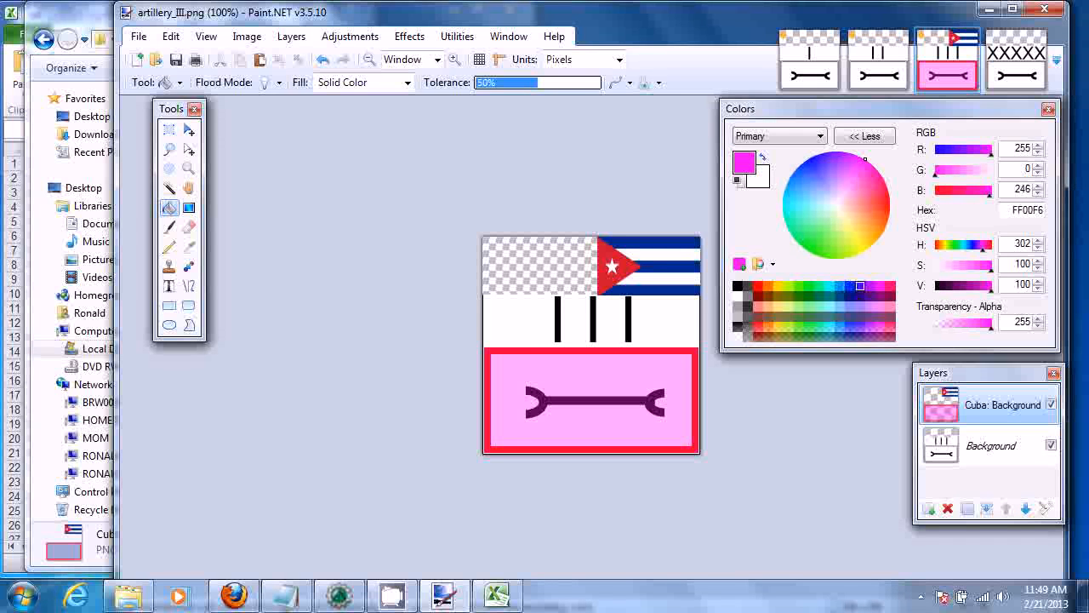
pyautogui.click(860, 285)
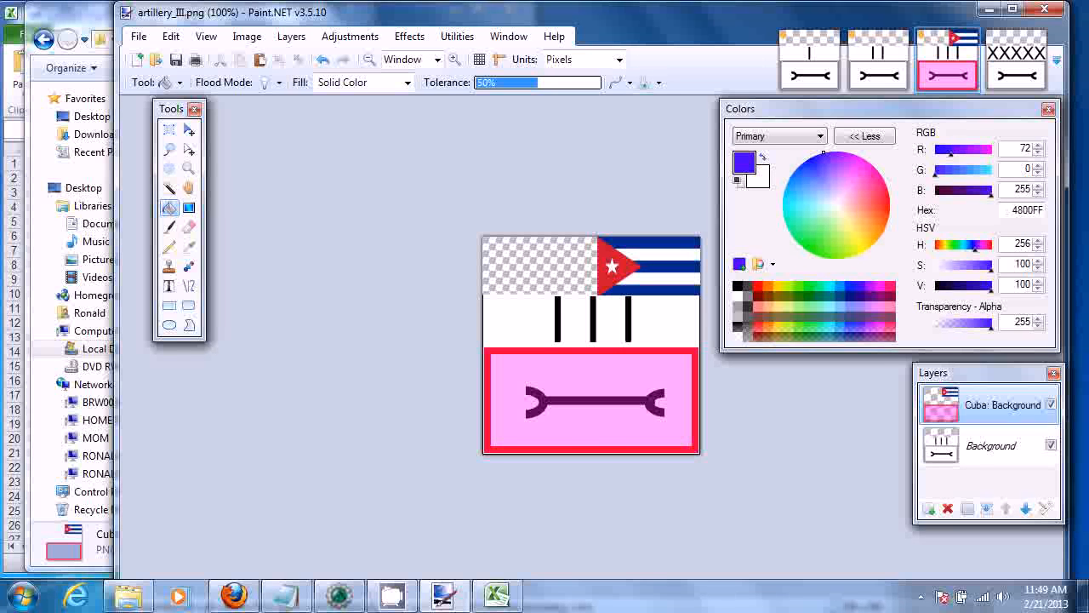
pyautogui.click(695, 376)
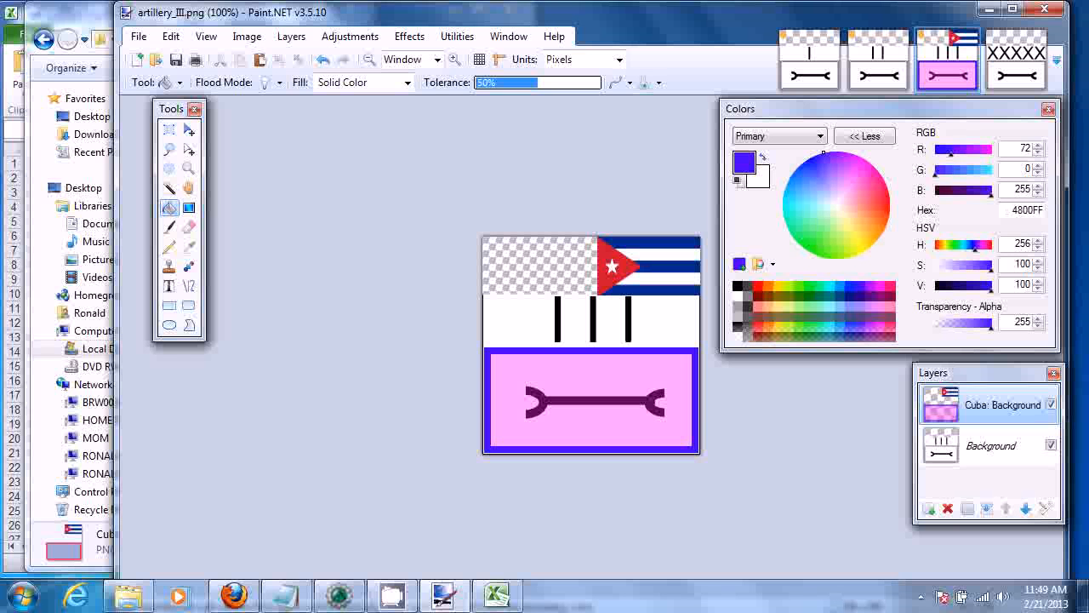
# - Pick orange FF5900 as the primary colour and delete the magenta fill inside the blue-violet frame
pyautogui.click(880, 173)
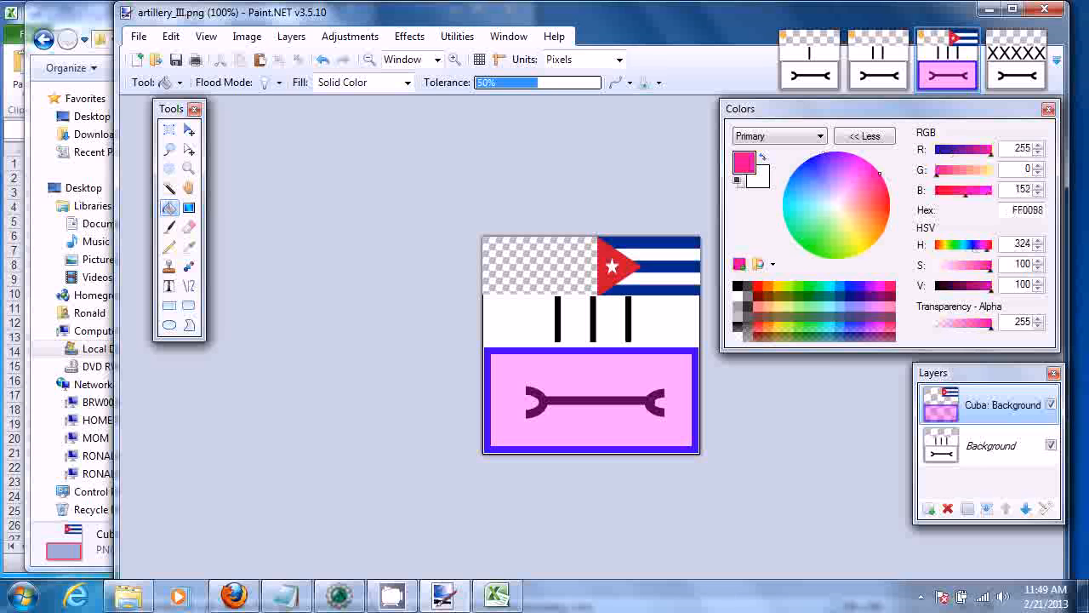
pyautogui.moveTo(880, 173)
pyautogui.mouseDown()
pyautogui.moveTo(881, 233)
pyautogui.moveTo(886, 225)
pyautogui.mouseUp()
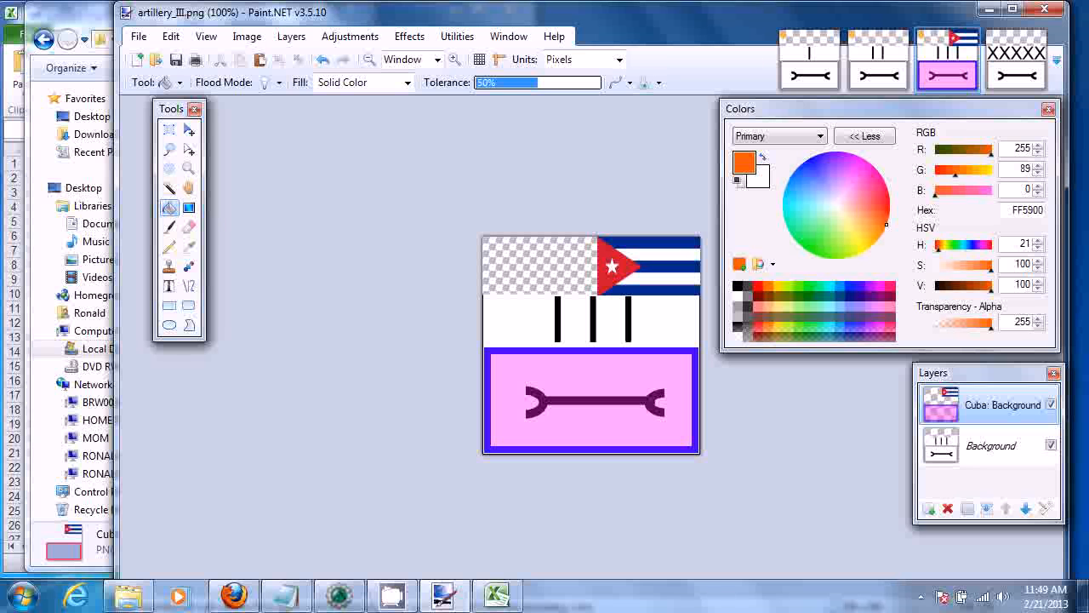
pyautogui.click(169, 188)
pyautogui.click(560, 379)
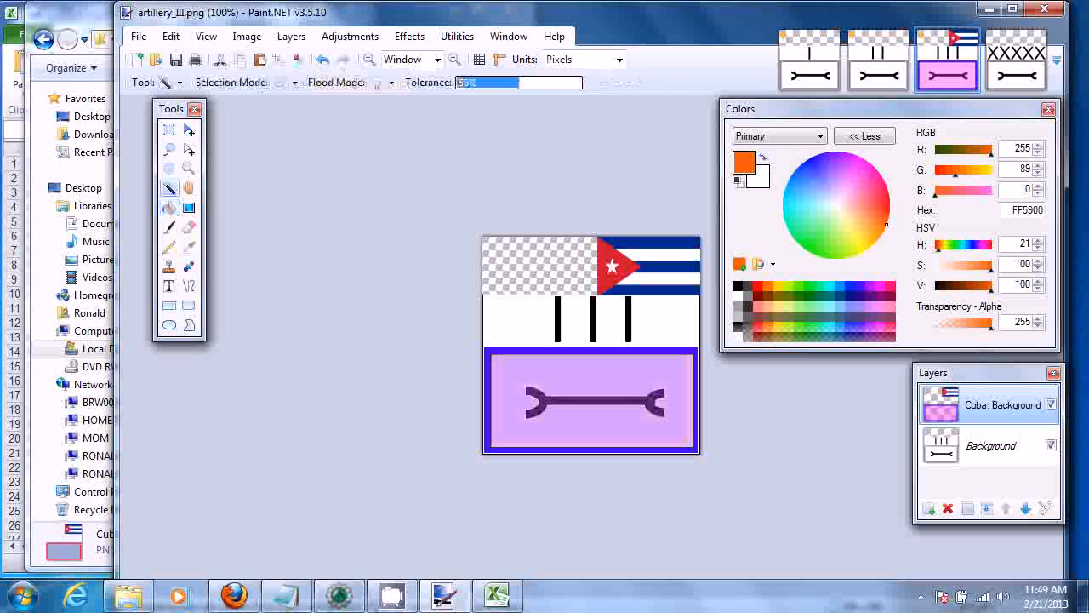
pyautogui.press('Delete')
# - Try filling the framed rectangle with fully opaque orange FF5900, and undo the fill
pyautogui.click(169, 208)
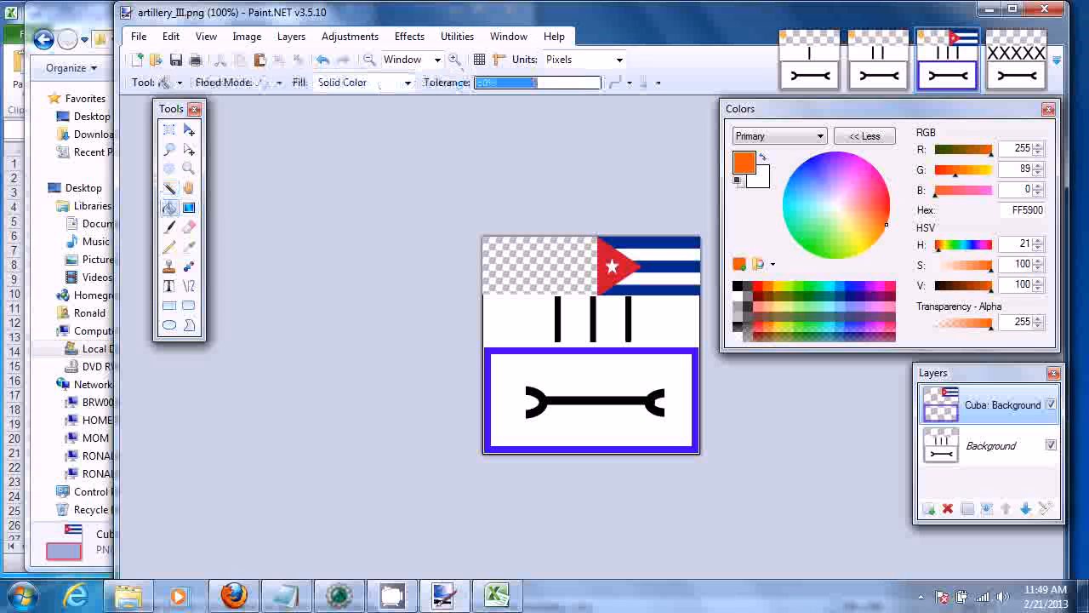
pyautogui.click(587, 398)
pyautogui.hotkey('ctrl', 'z')
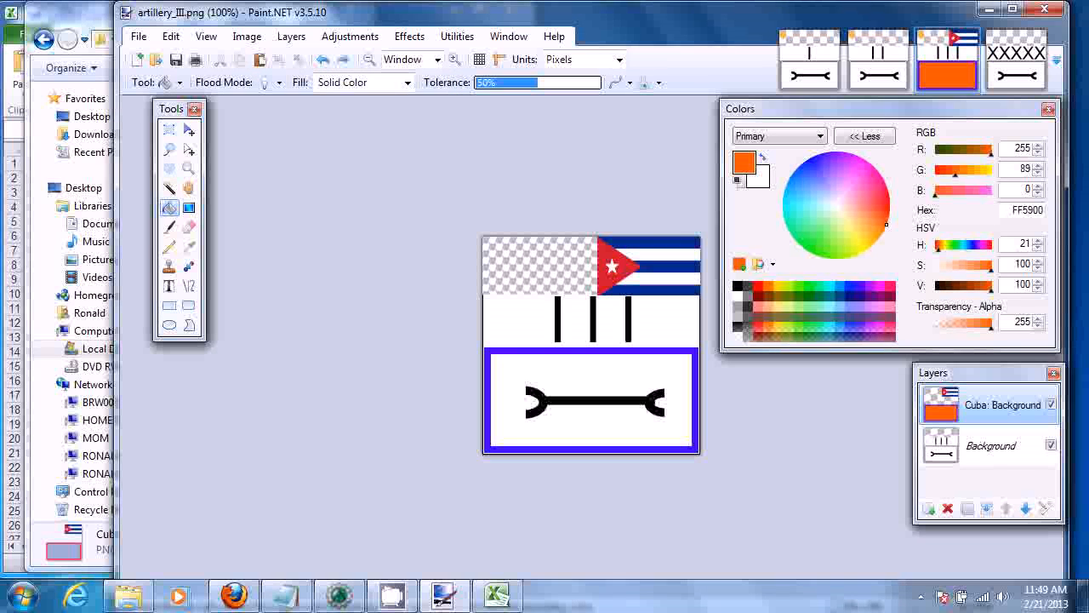
# - Set the orange colour's alpha to 90, try filling the framed rectangle with it twice, and undo both fills
pyautogui.doubleClick(1021, 322)
pyautogui.write('90')
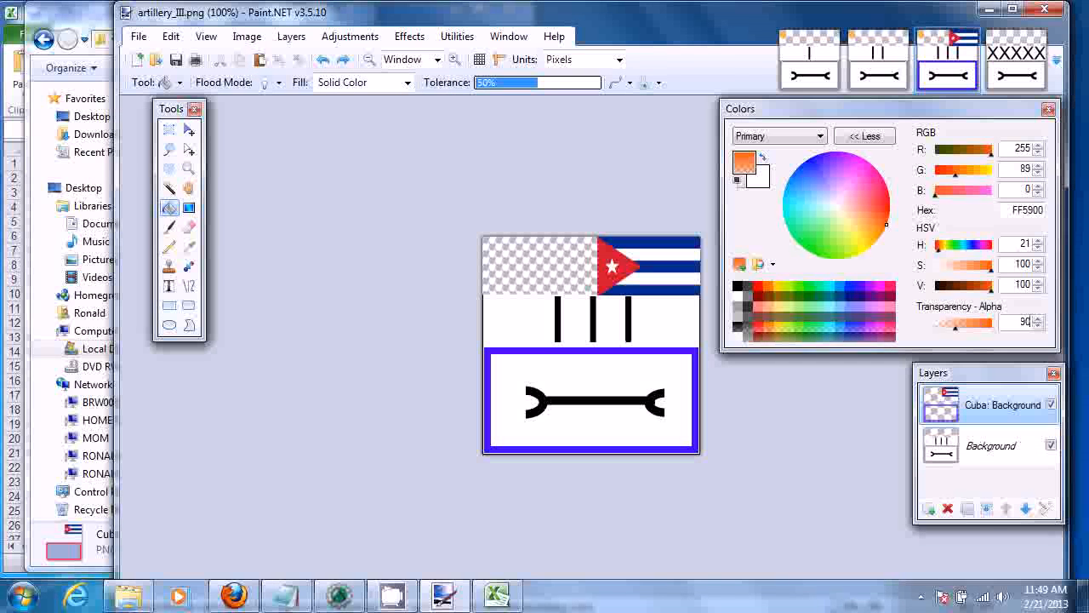
pyautogui.click(587, 374)
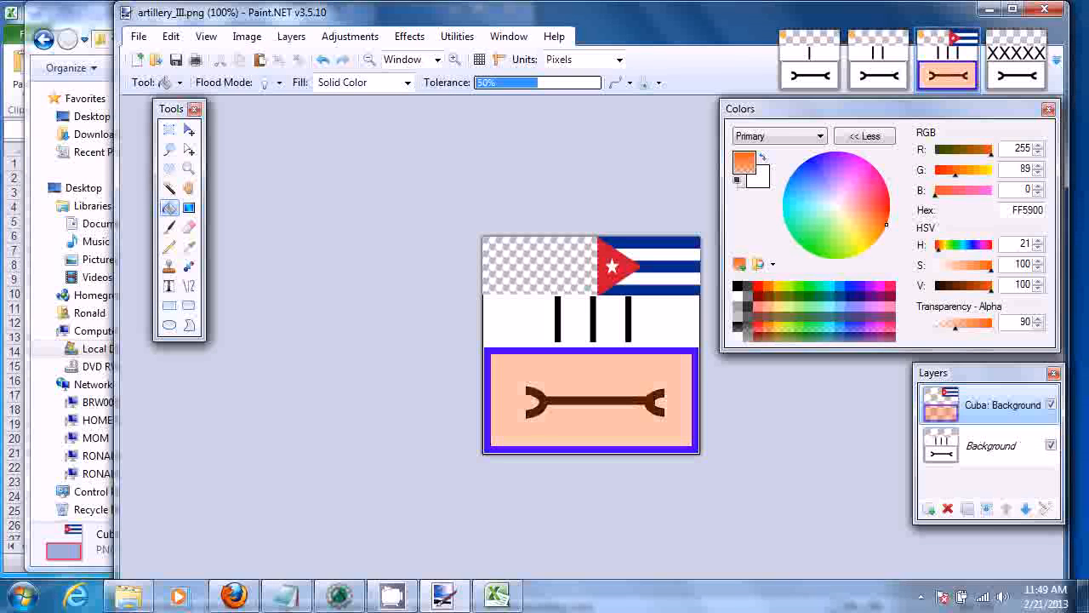
pyautogui.click(587, 374)
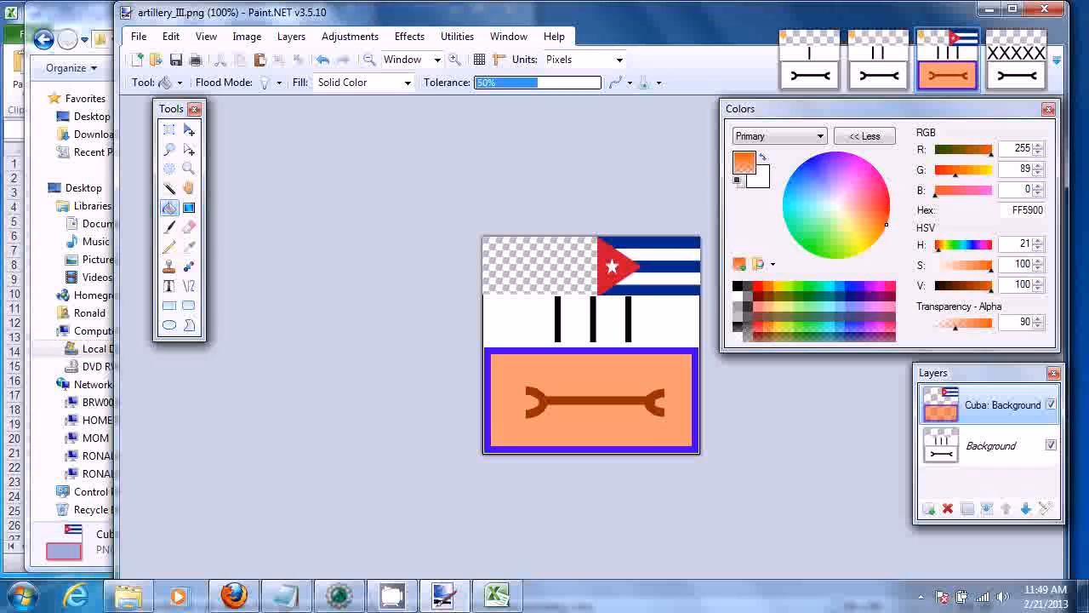
pyautogui.hotkey('ctrl', 'z')
pyautogui.hotkey('ctrl', 'z')
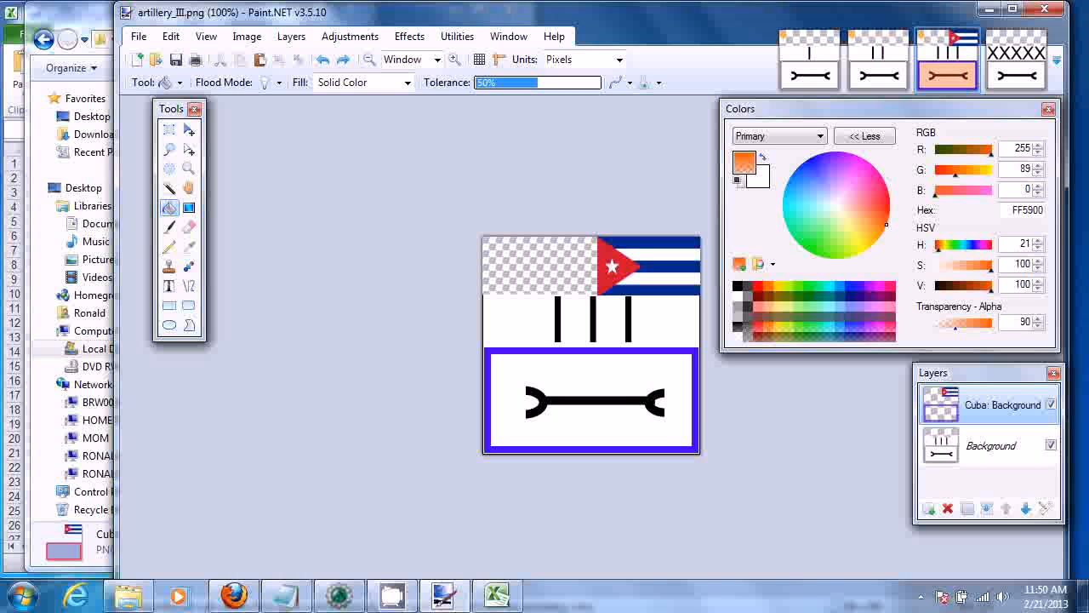
# - Fill the framed rectangle with orange FF5900 at alpha 124, and delete the Background layer containing the wrench symbol
pyautogui.moveTo(974, 325); pyautogui.dragTo(963, 325)
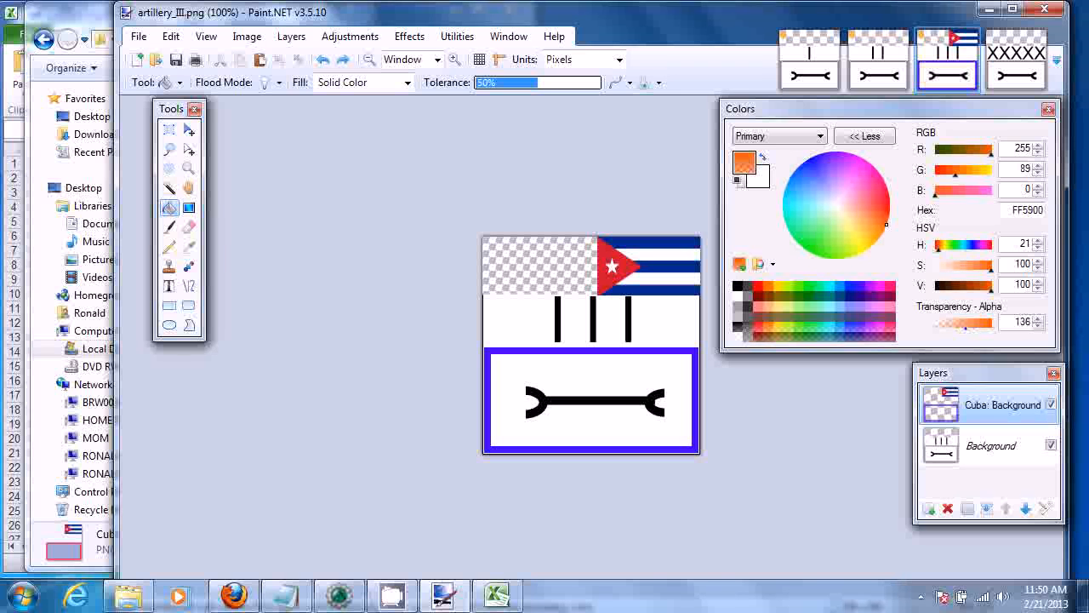
pyautogui.click(589, 375)
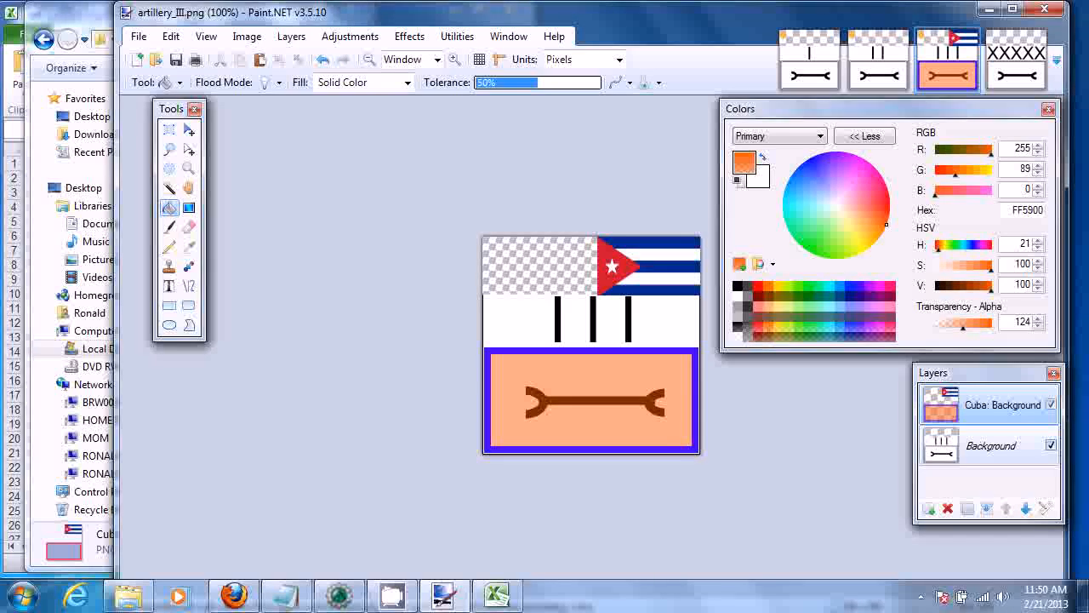
pyautogui.click(1051, 445)
pyautogui.click(995, 445)
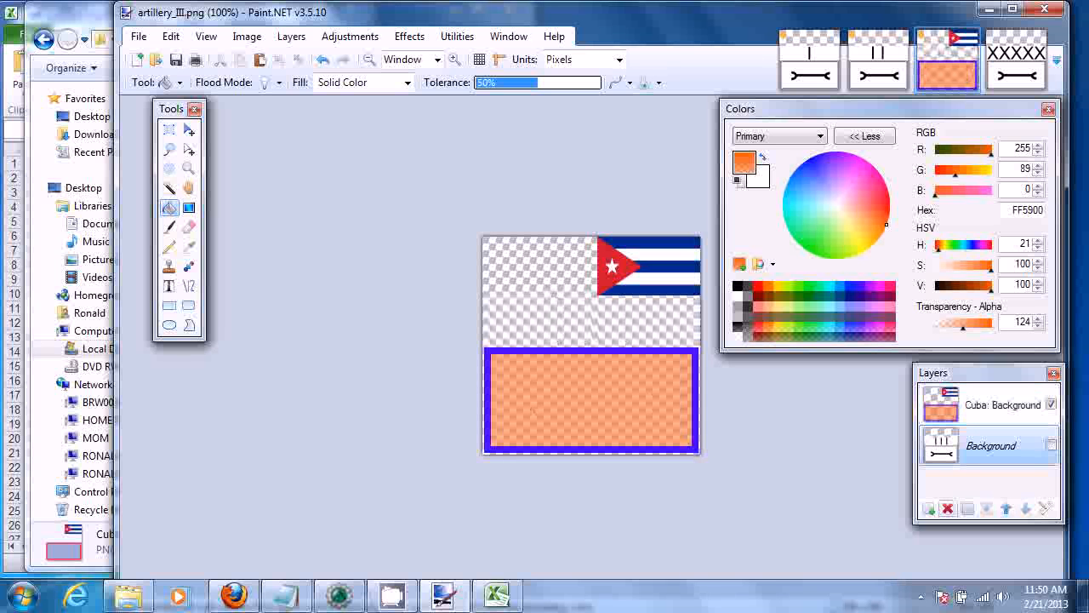
pyautogui.click(946, 508)
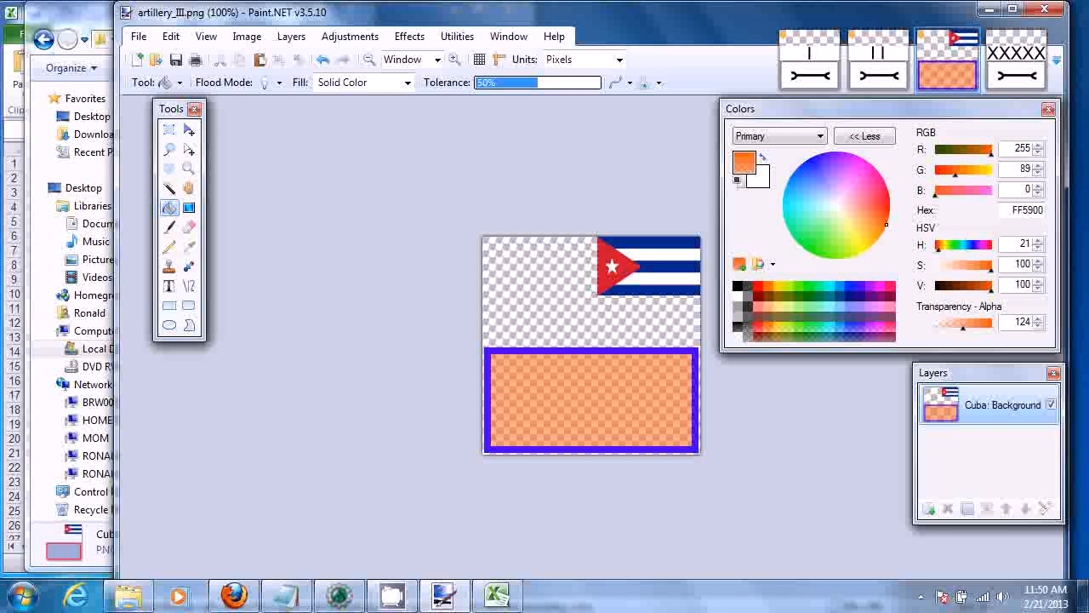
# - Save the Cuba overlay as a new PNG named Cuba2 in the maptools_overlays folder of NSDM_Maptools, with auto-detected bit depth
pyautogui.click(138, 36)
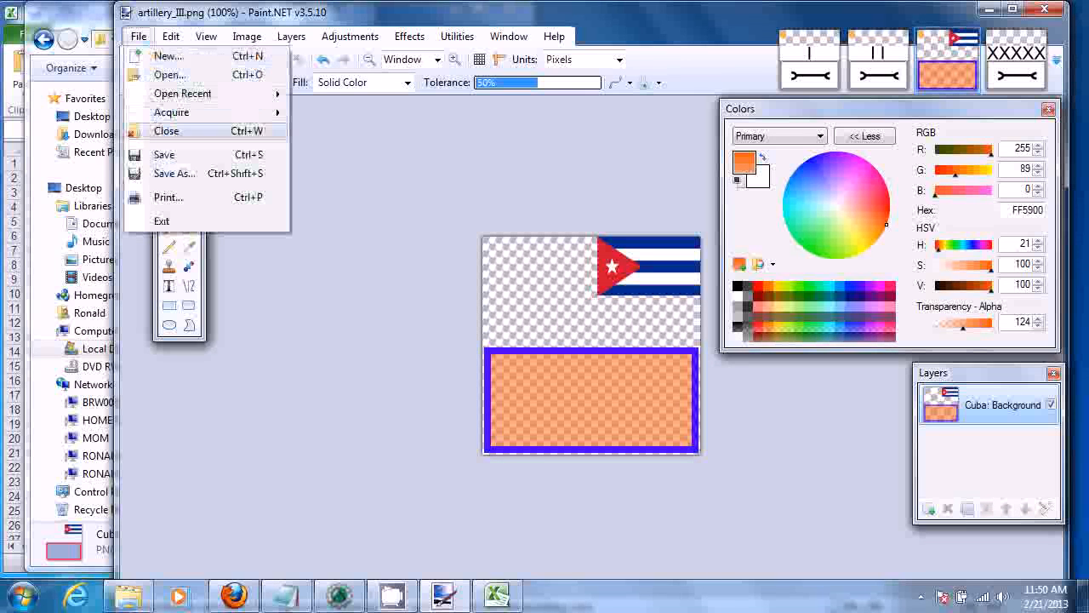
pyautogui.click(175, 172)
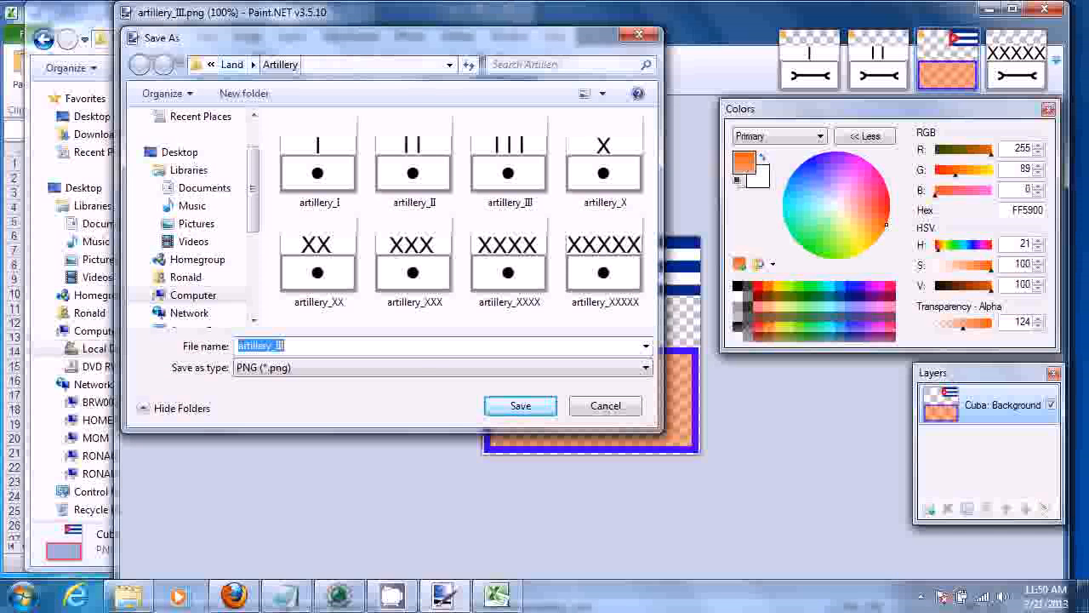
pyautogui.click(211, 65)
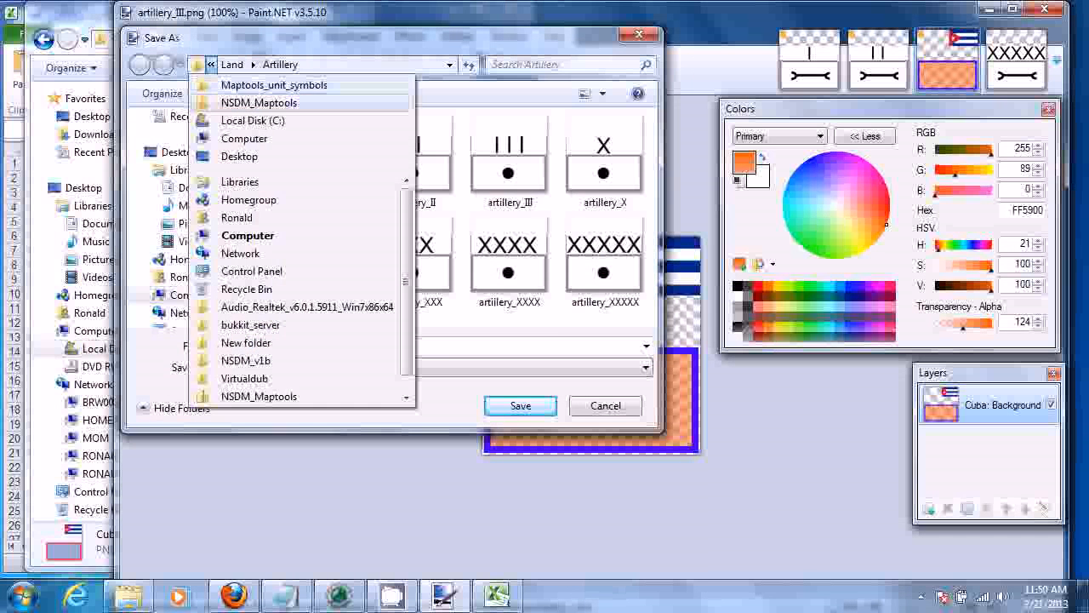
pyautogui.click(259, 102)
pyautogui.doubleClick(340, 215)
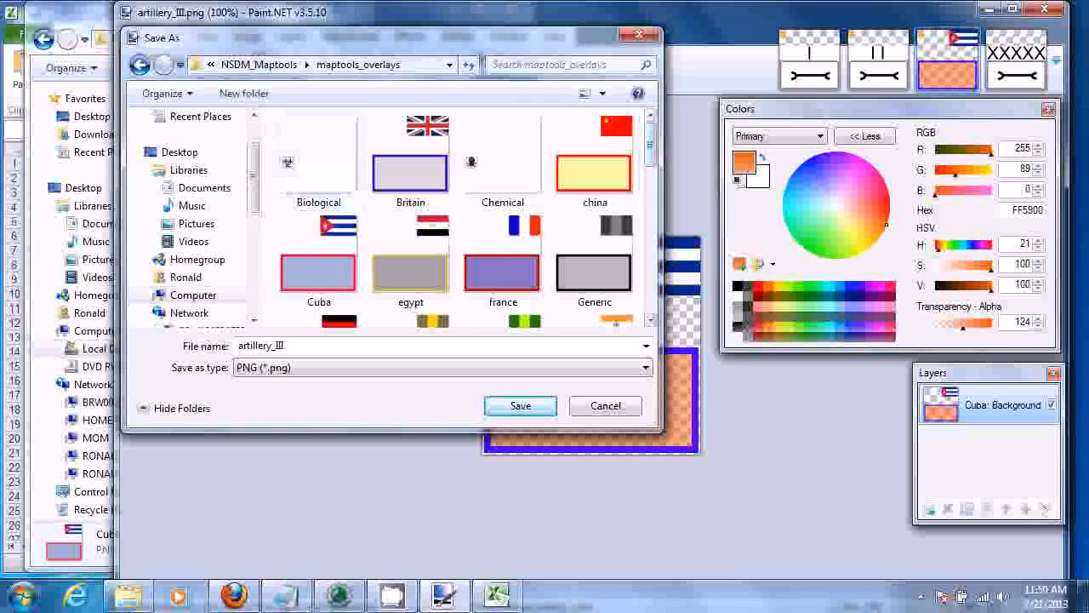
pyautogui.scroll(-2, 464, 217)
pyautogui.click(319, 149)
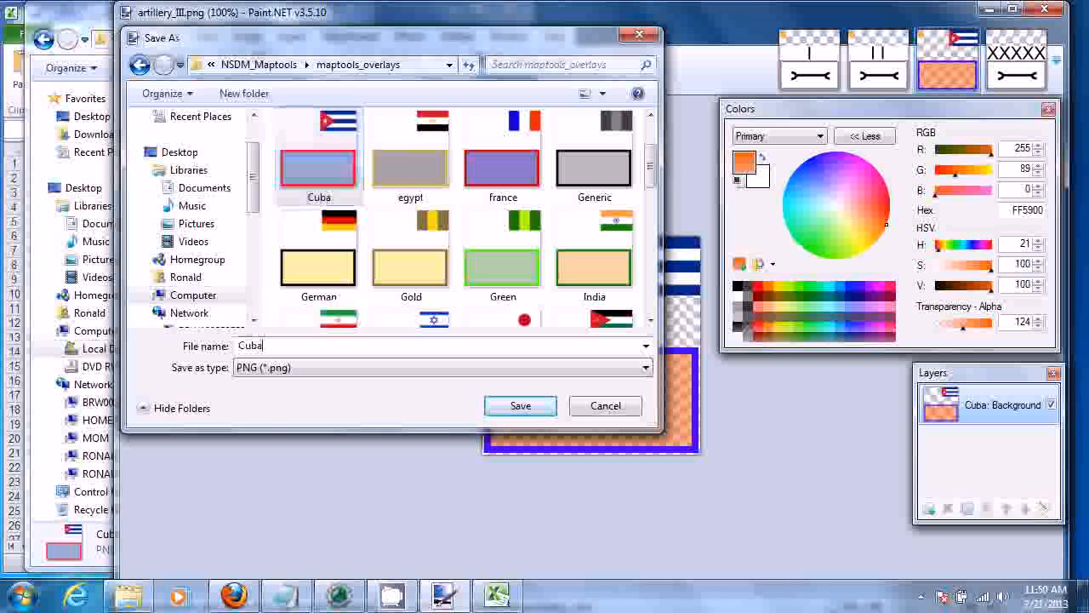
pyautogui.write('2')
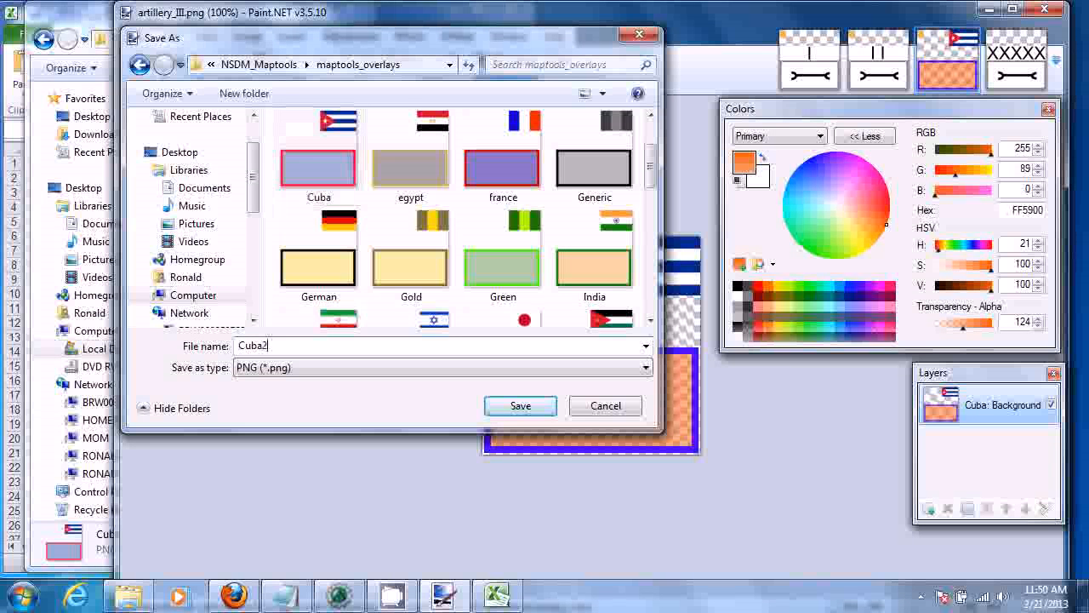
pyautogui.press('Return')
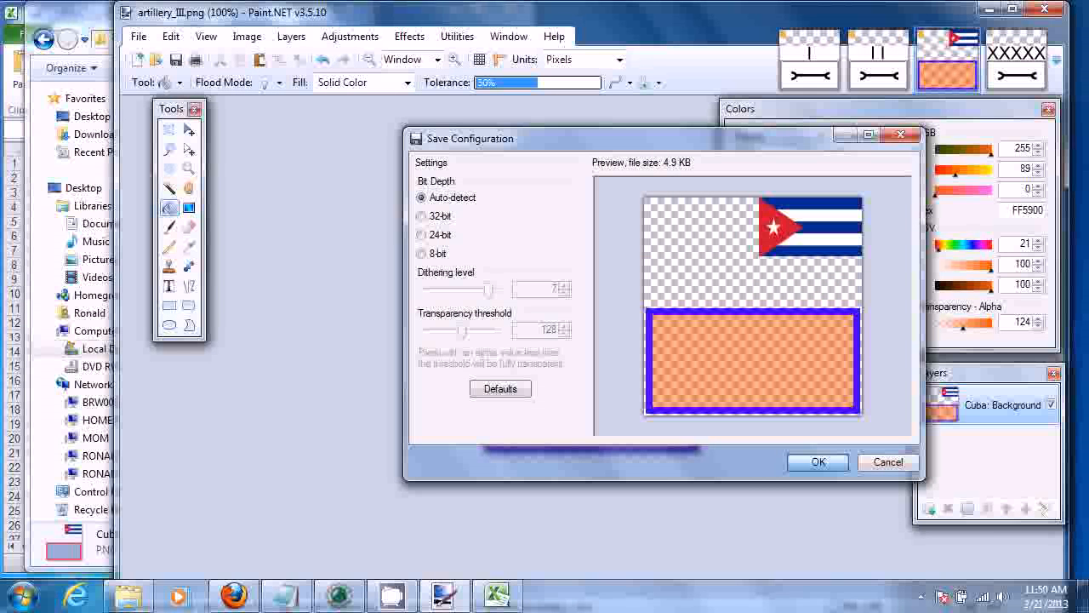
pyautogui.press('Return')
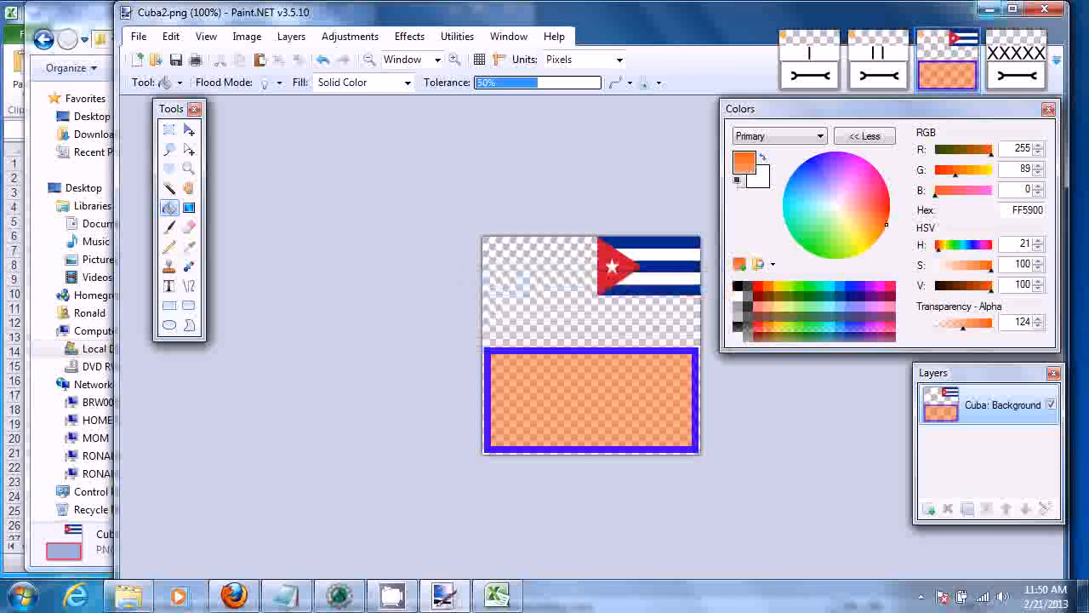
# - Switch to MapTool and open the token states in the campaign properties
pyautogui.click(987, 9)
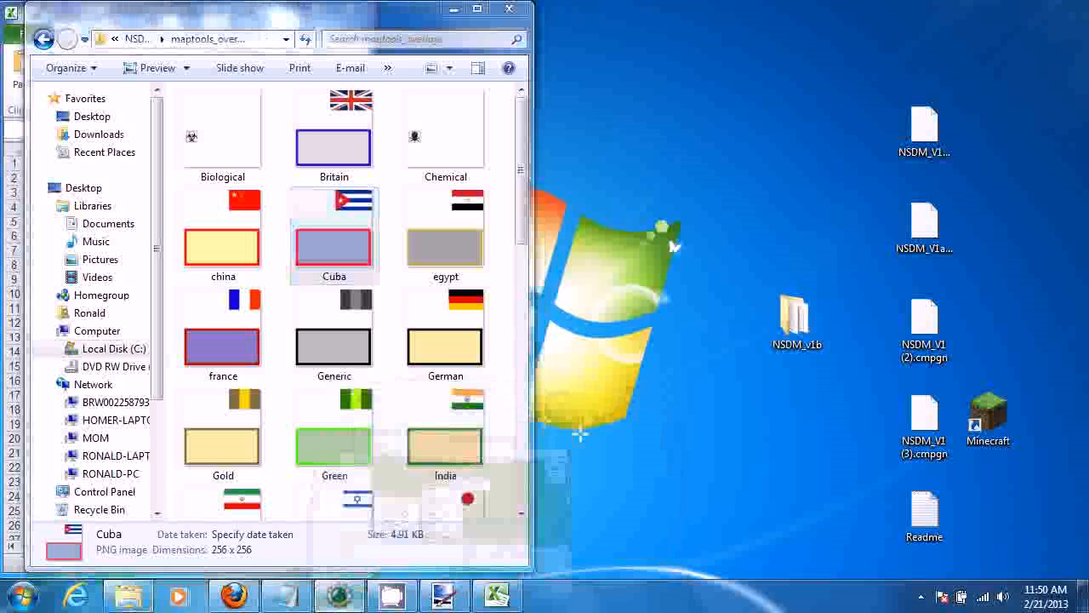
pyautogui.click(340, 596)
pyautogui.scroll(-4, 678, 260)
pyautogui.scroll(5, 599, 248)
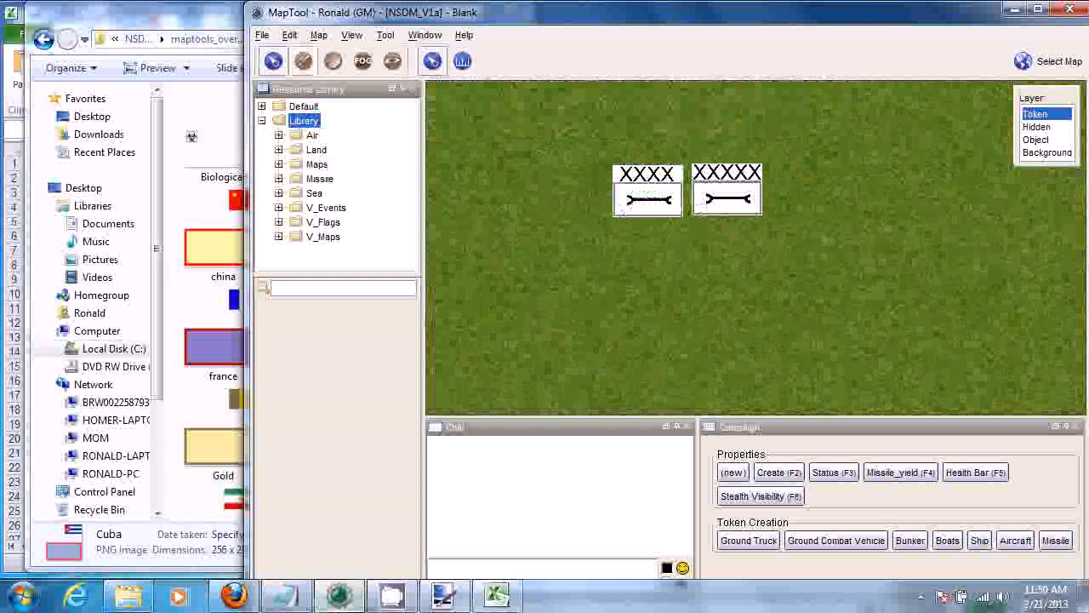
pyautogui.click(262, 35)
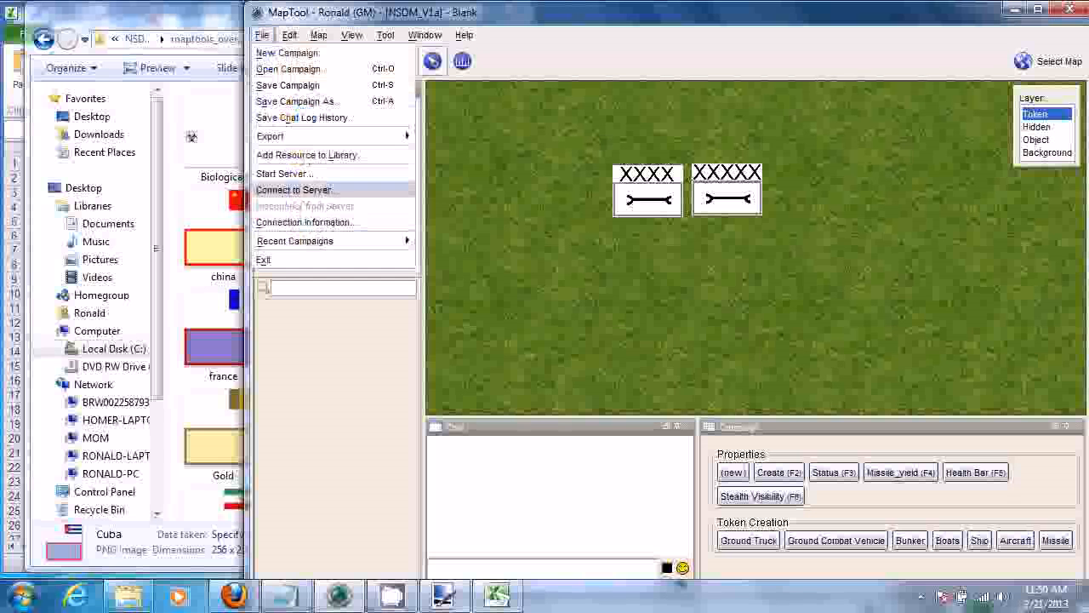
pyautogui.moveTo(289, 35)
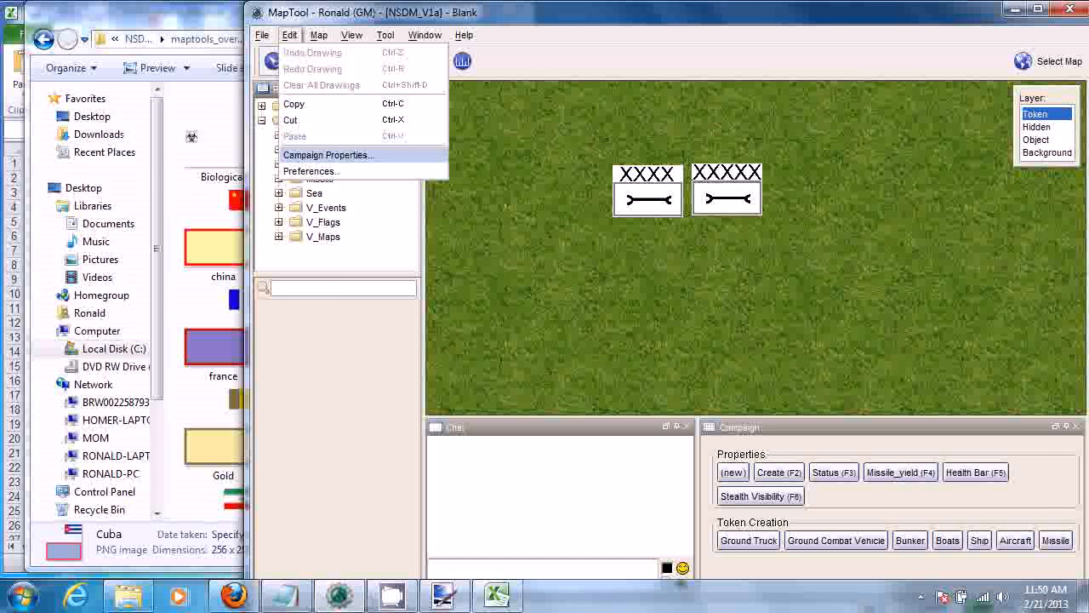
pyautogui.click(329, 154)
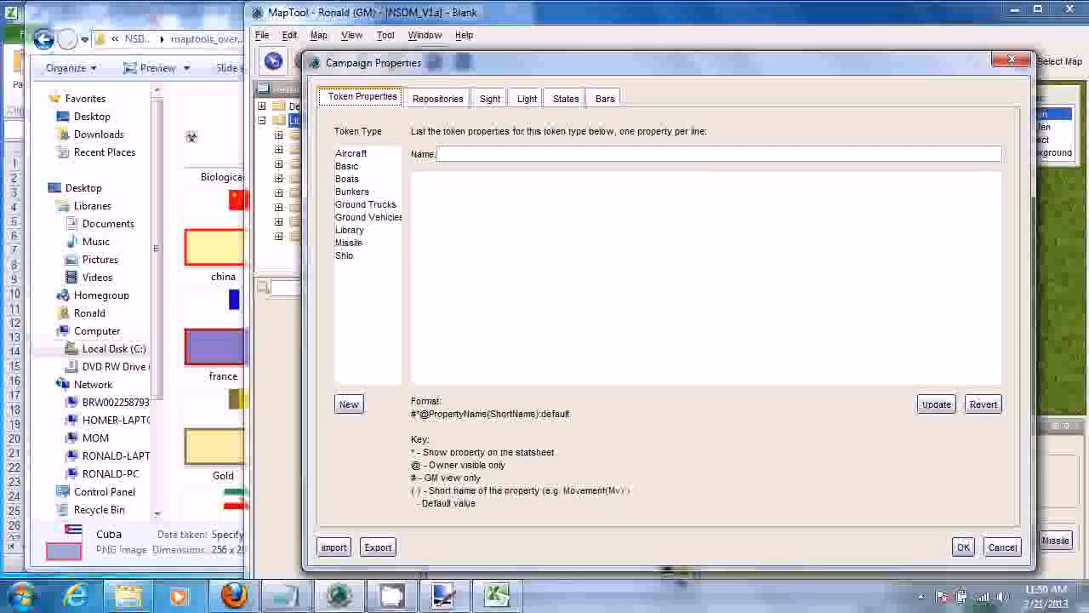
pyautogui.click(566, 96)
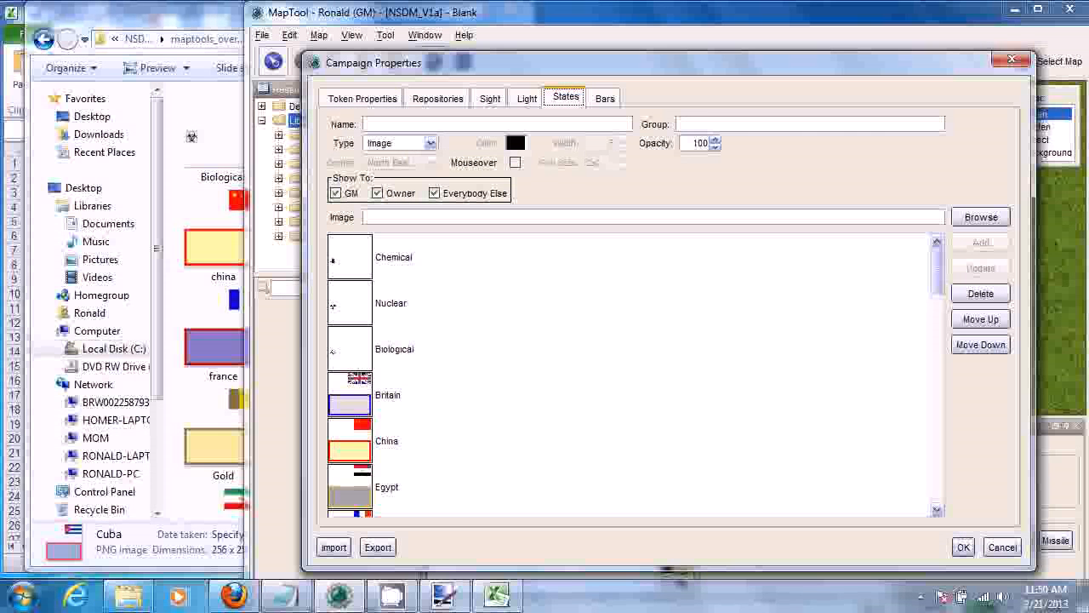
# - Select the Cuba state and choose Cuba2.png from the maptools_overlays folder as its image
pyautogui.moveTo(936, 271); pyautogui.dragTo(937, 379)
pyautogui.moveTo(937, 400); pyautogui.dragTo(937, 436)
pyautogui.click(425, 384)
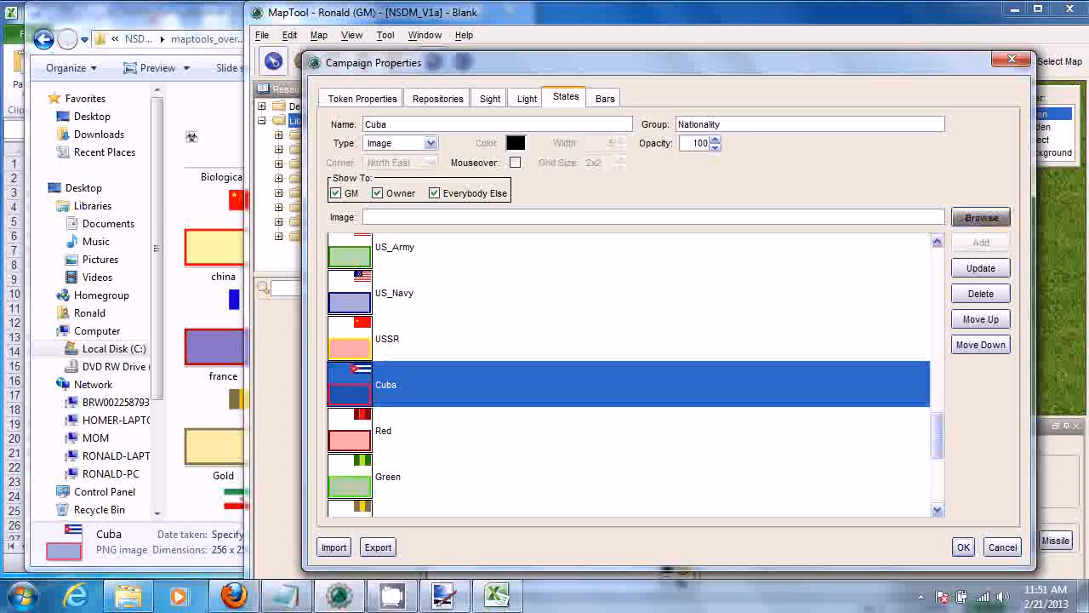
pyautogui.click(981, 216)
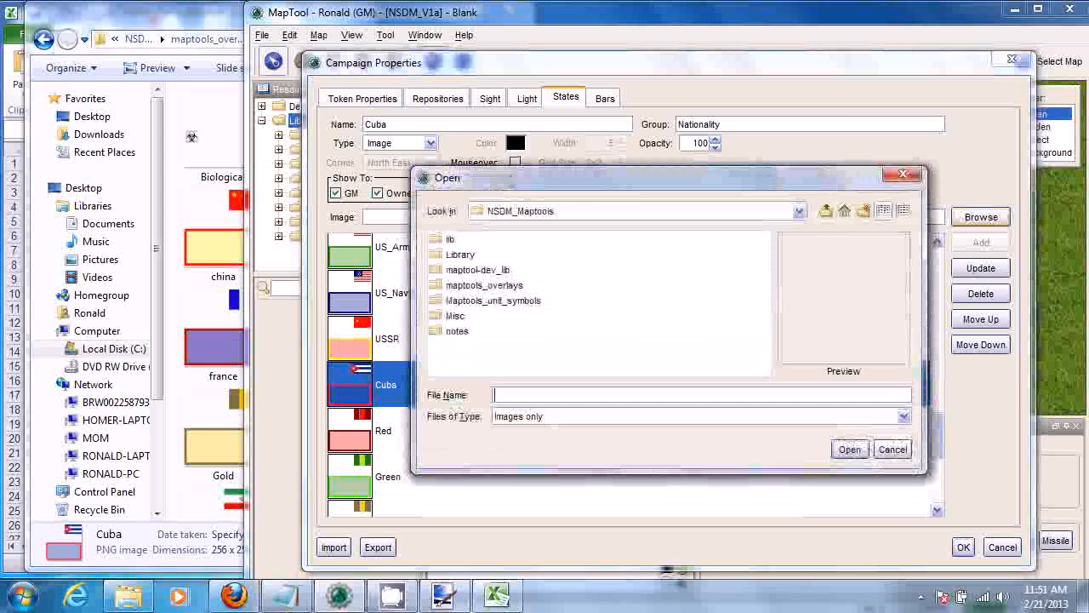
pyautogui.doubleClick(484, 285)
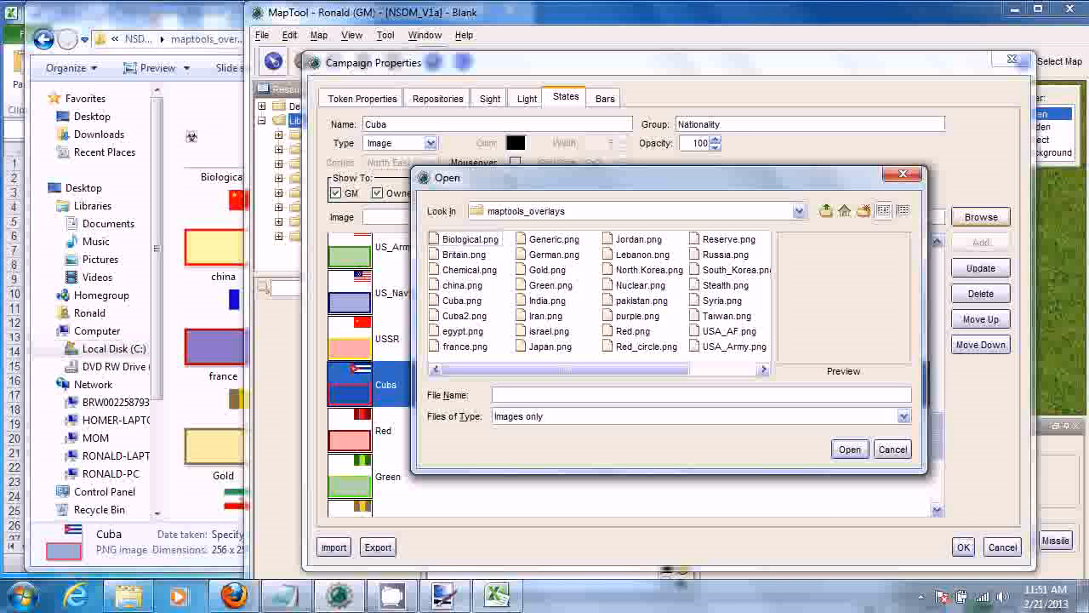
pyautogui.click(464, 315)
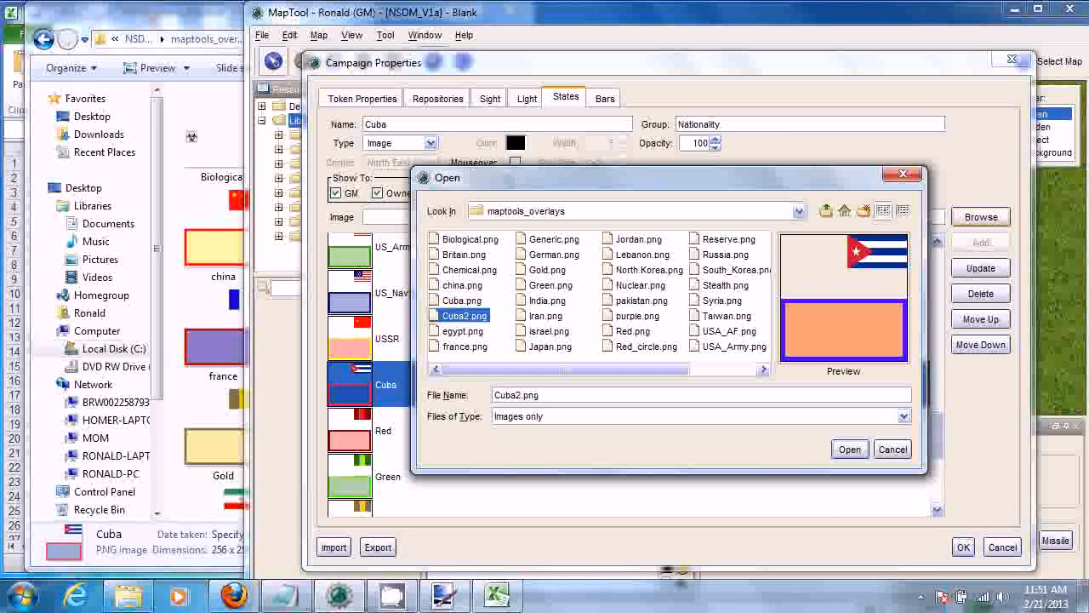
pyautogui.press('Return')
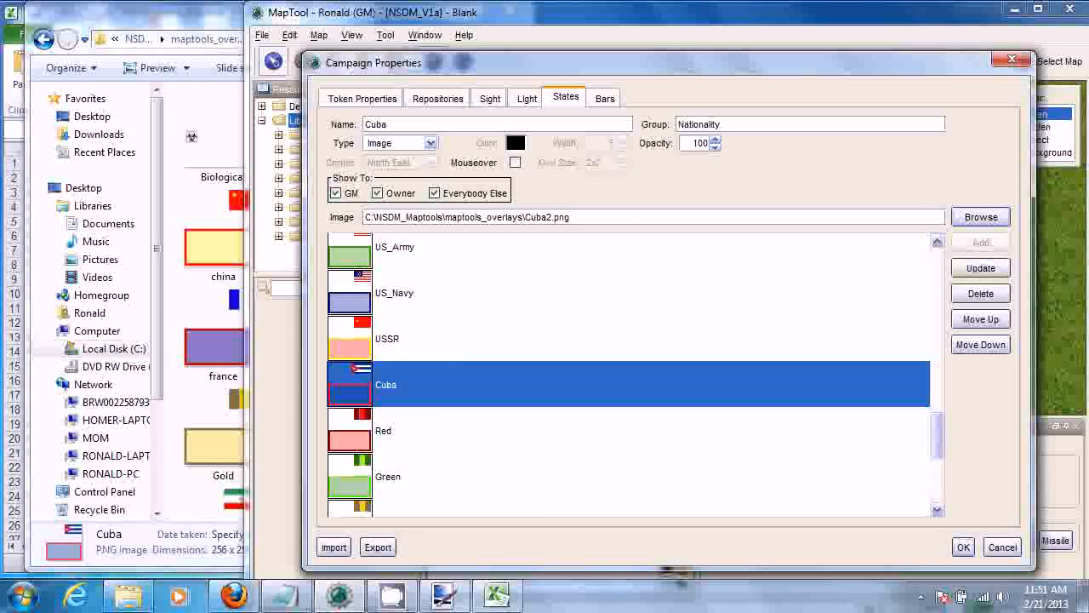
# - Update the Cuba state with the chosen Cuba2.png image and apply the campaign properties
pyautogui.click(978, 268)
pyautogui.click(443, 431)
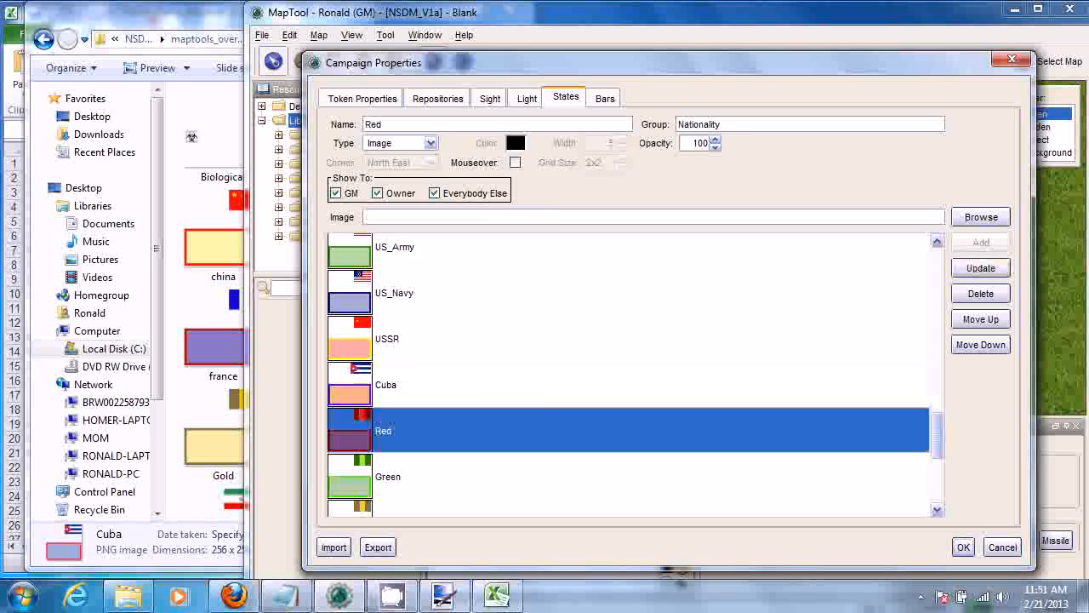
pyautogui.click(443, 385)
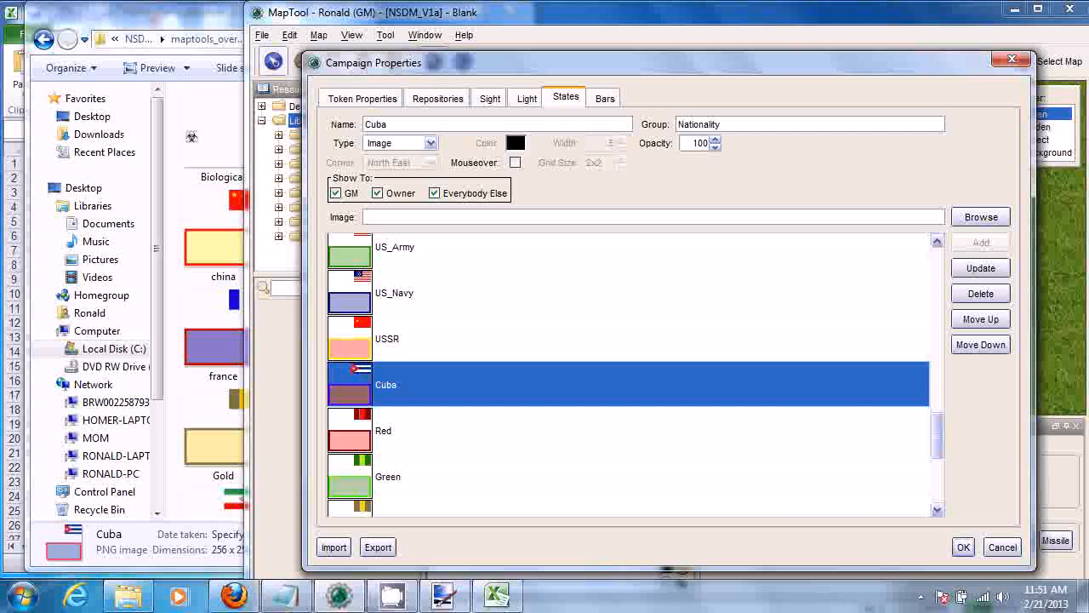
pyautogui.click(963, 547)
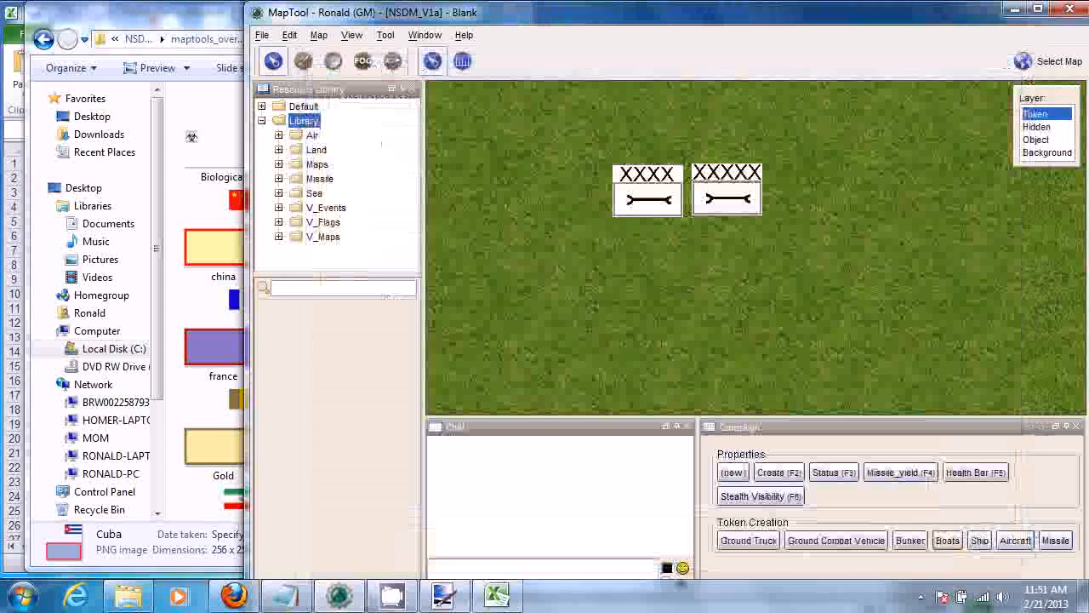
# - Display the Cuba map to examine the overlay on its existing tokens, and return to the Blank map
pyautogui.click(1034, 59)
pyautogui.click(1002, 79)
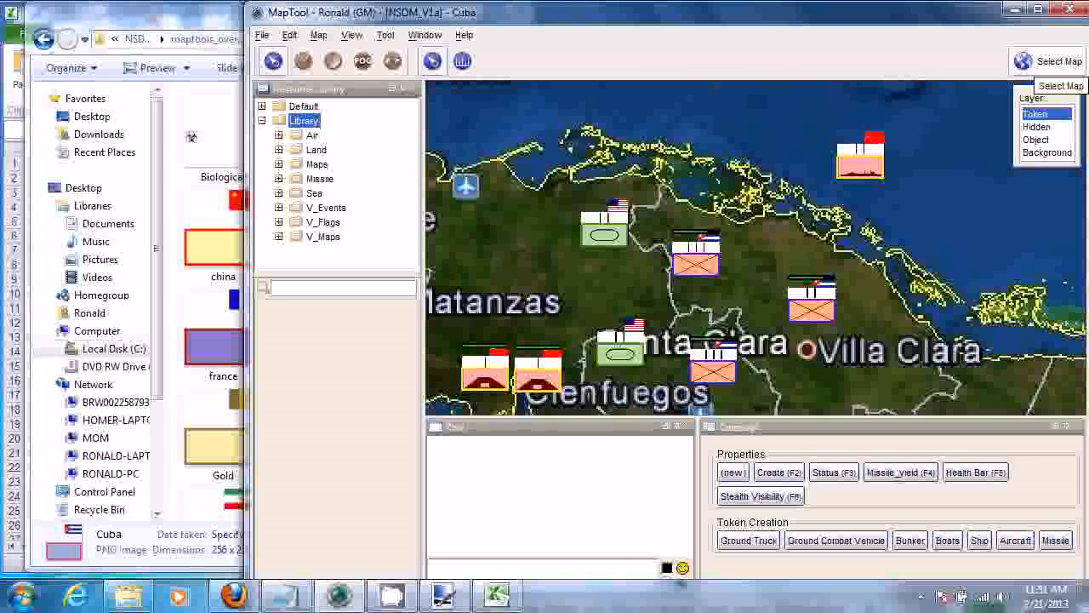
pyautogui.click(1052, 62)
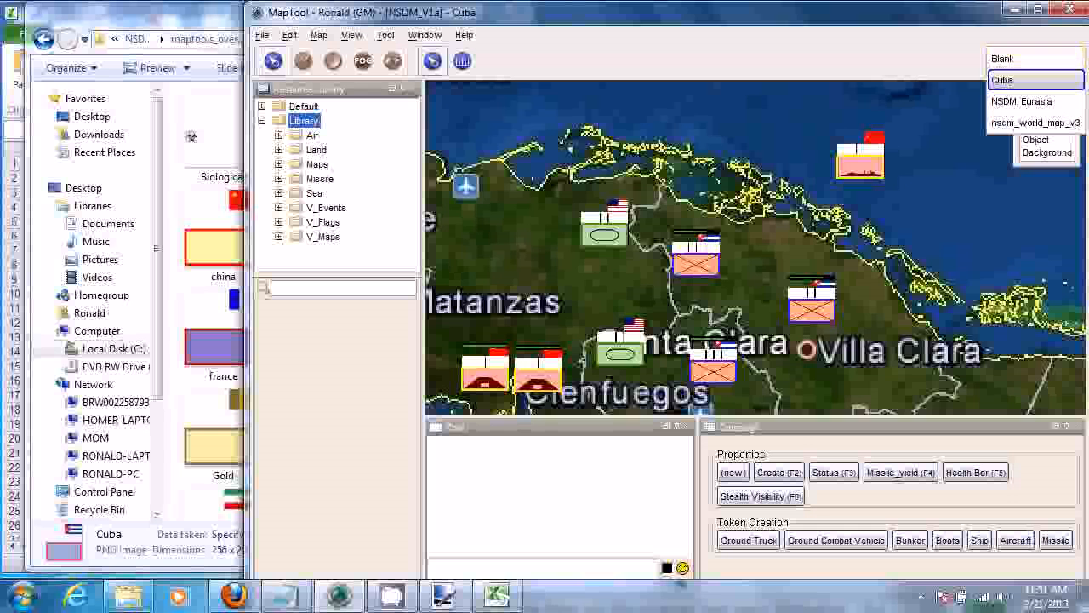
pyautogui.press('Up')
pyautogui.press('Return')
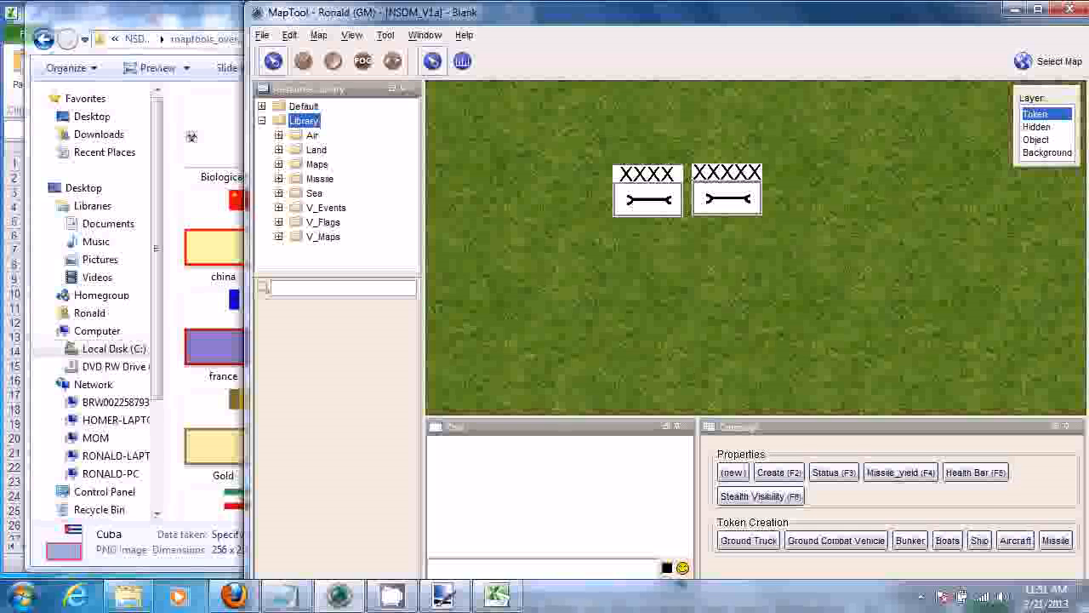
# - Assign the Cuba nationality state to the XXXXX maintenance token
pyautogui.moveTo(691, 189)
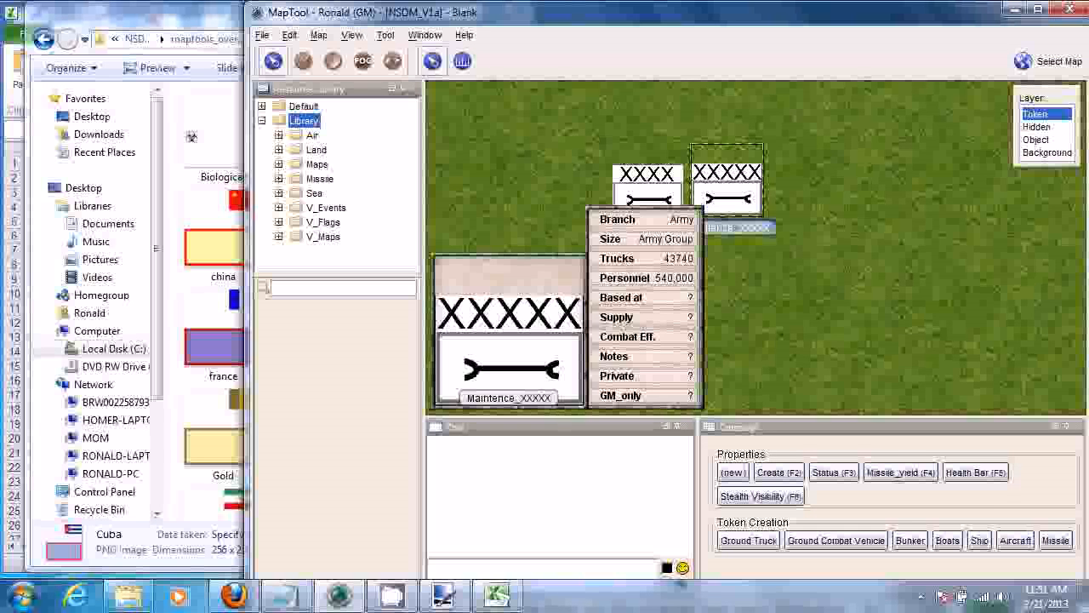
pyautogui.scroll(2, 691, 189)
pyautogui.rightClick(730, 193)
pyautogui.moveTo(757, 361)
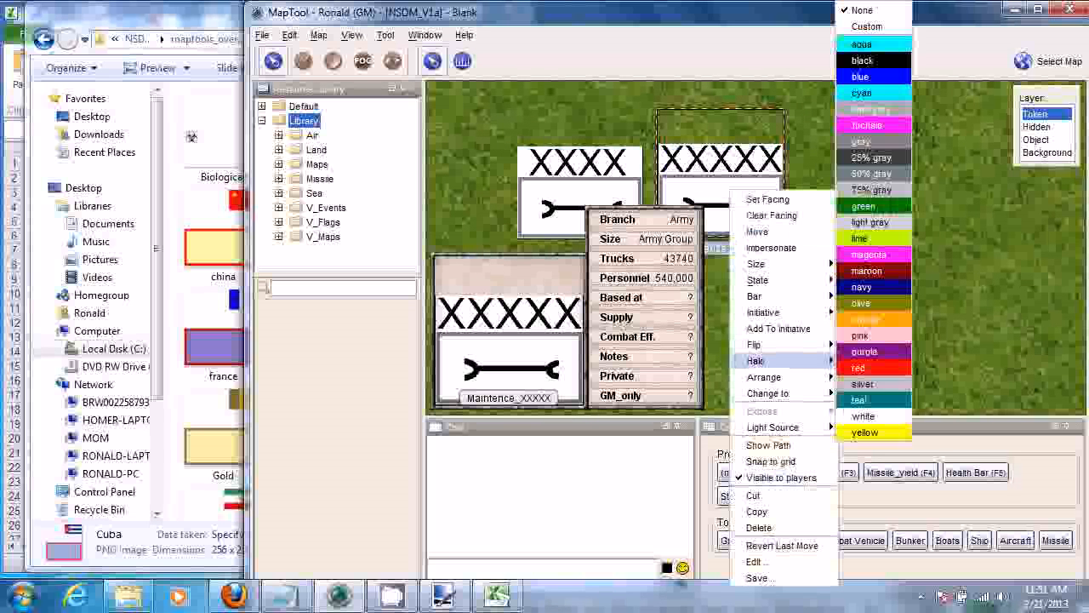
pyautogui.moveTo(757, 280)
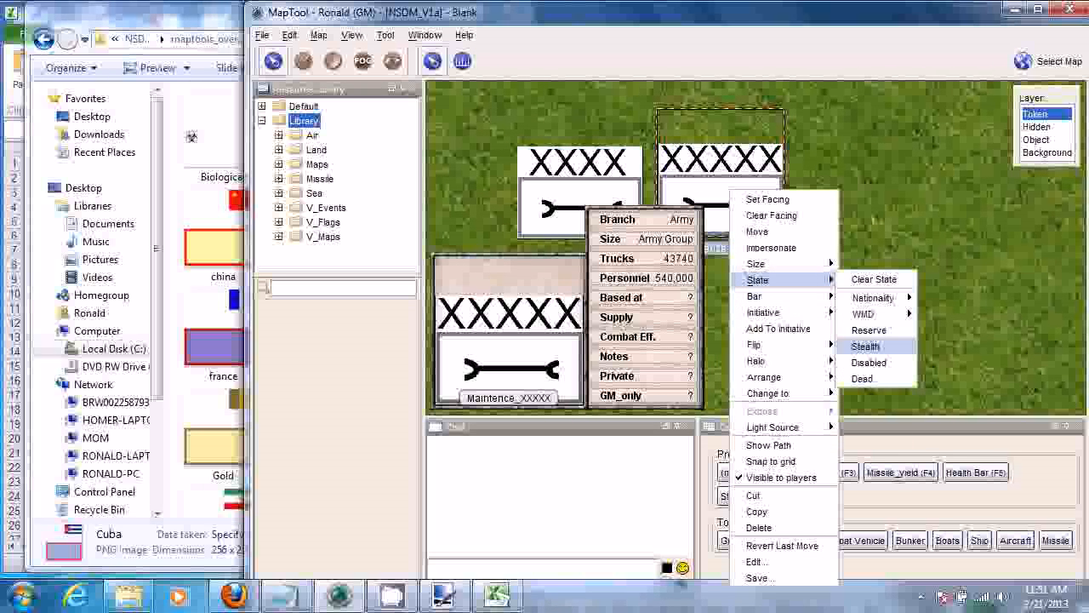
pyautogui.moveTo(873, 298)
pyautogui.click(945, 350)
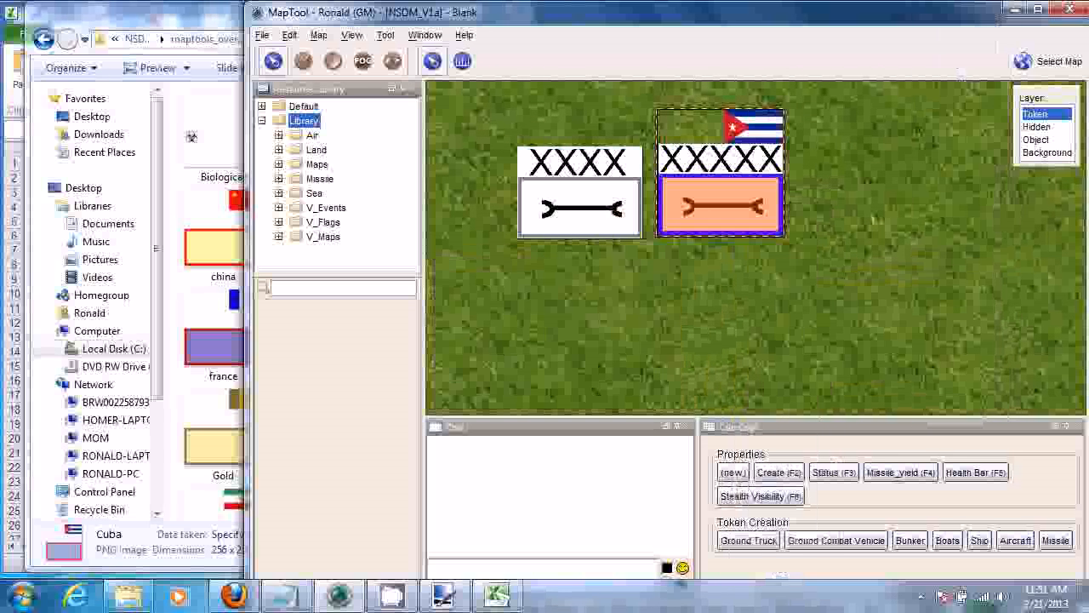
# - Run the Create macro on the XXXXX maintenance token and accept its values with Cuba as the national flag
pyautogui.moveTo(720, 160); pyautogui.dragTo(710, 178)
pyautogui.moveTo(710, 183)
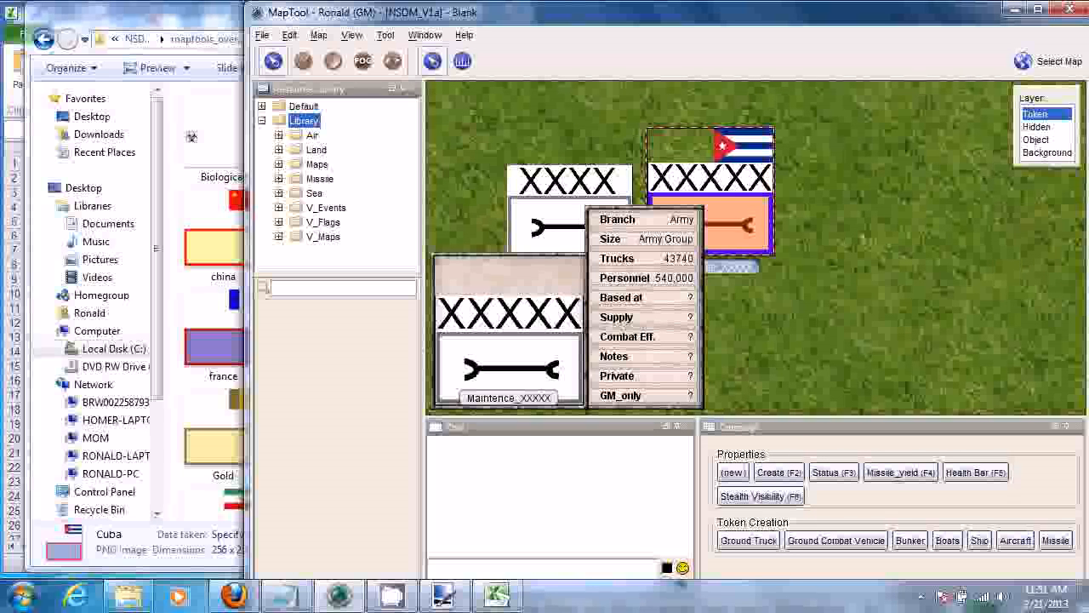
pyautogui.click(779, 473)
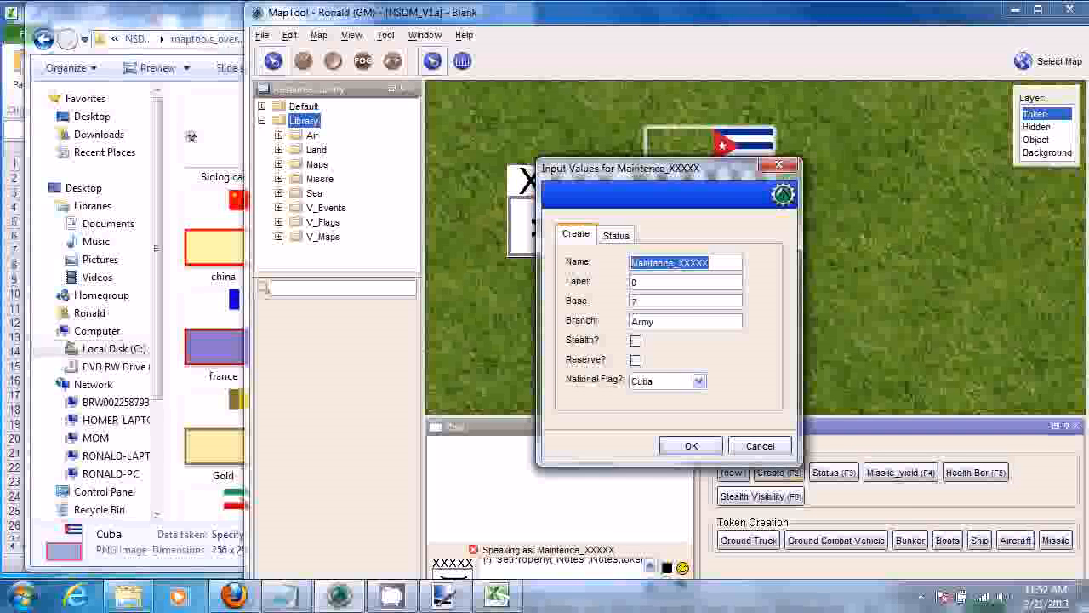
pyautogui.click(690, 445)
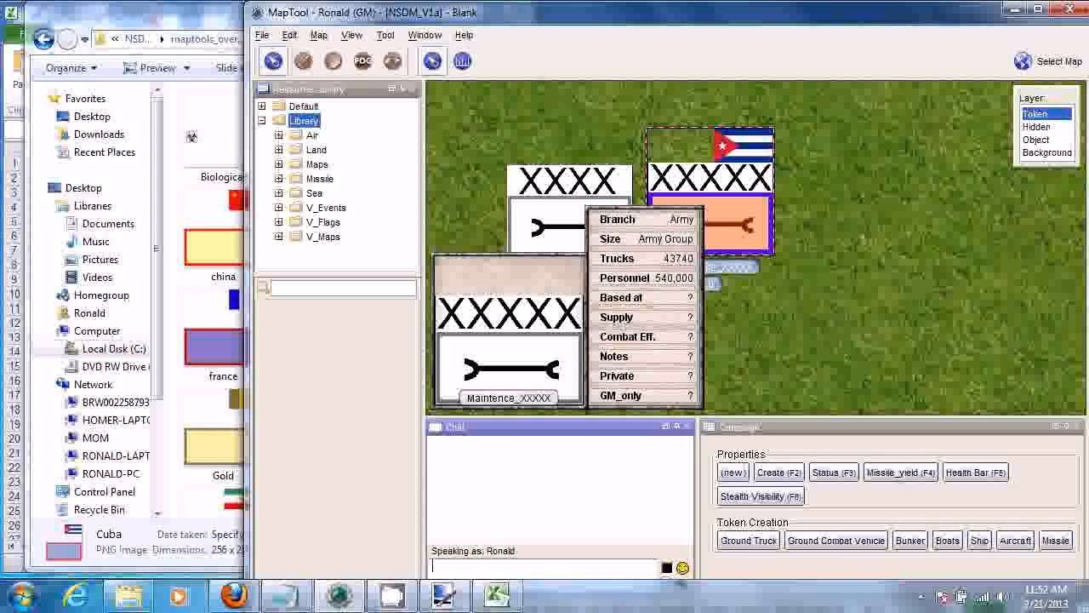
# - Examine the ownership settings of the XXXXX maintenance token and close its editor
pyautogui.rightClick(732, 216)
pyautogui.click(757, 588)
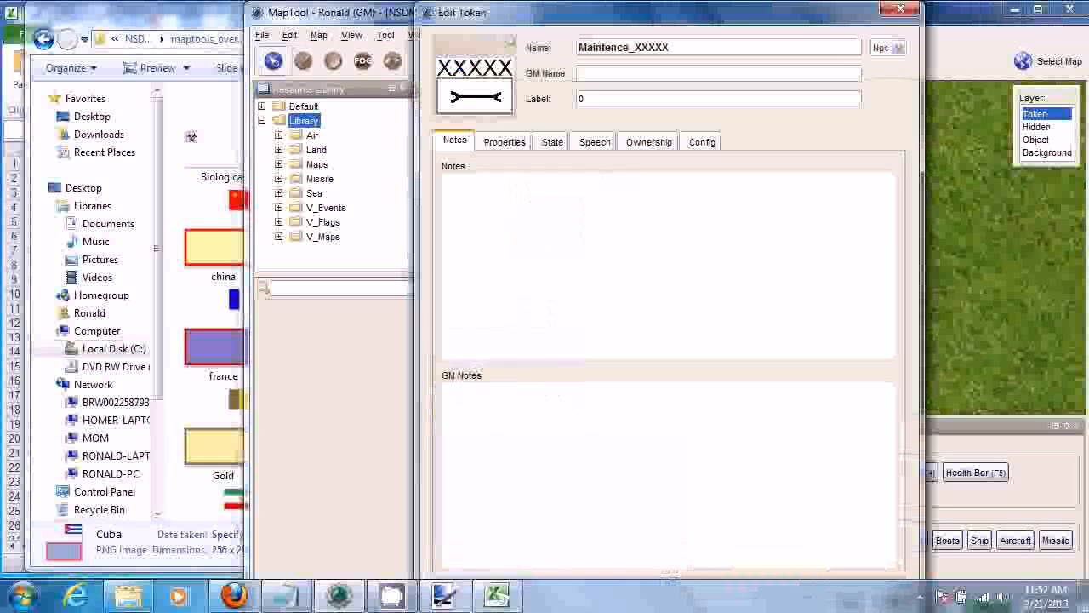
pyautogui.click(649, 140)
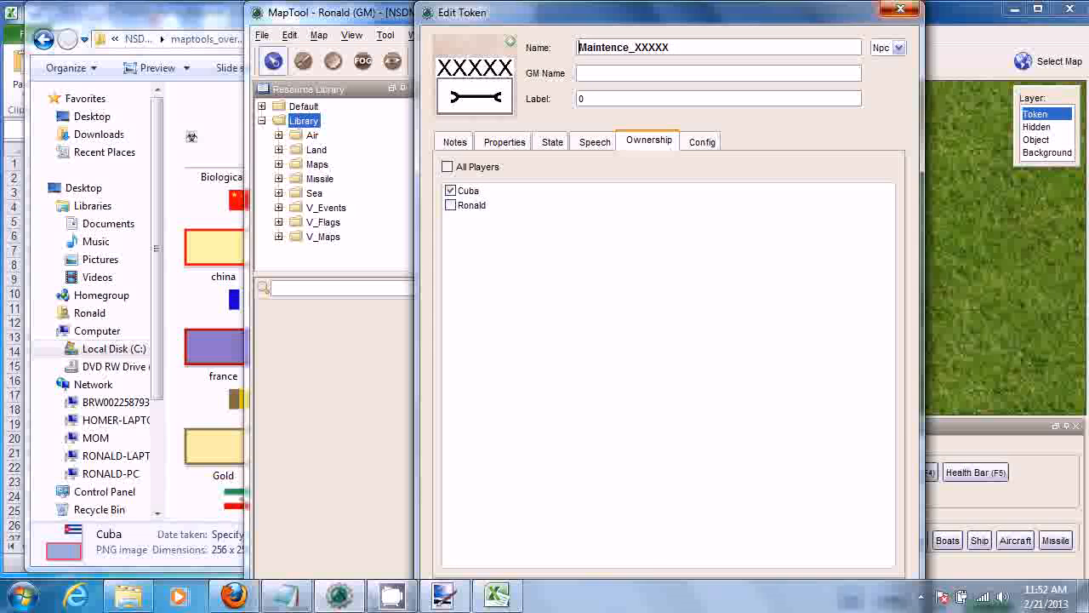
pyautogui.click(901, 8)
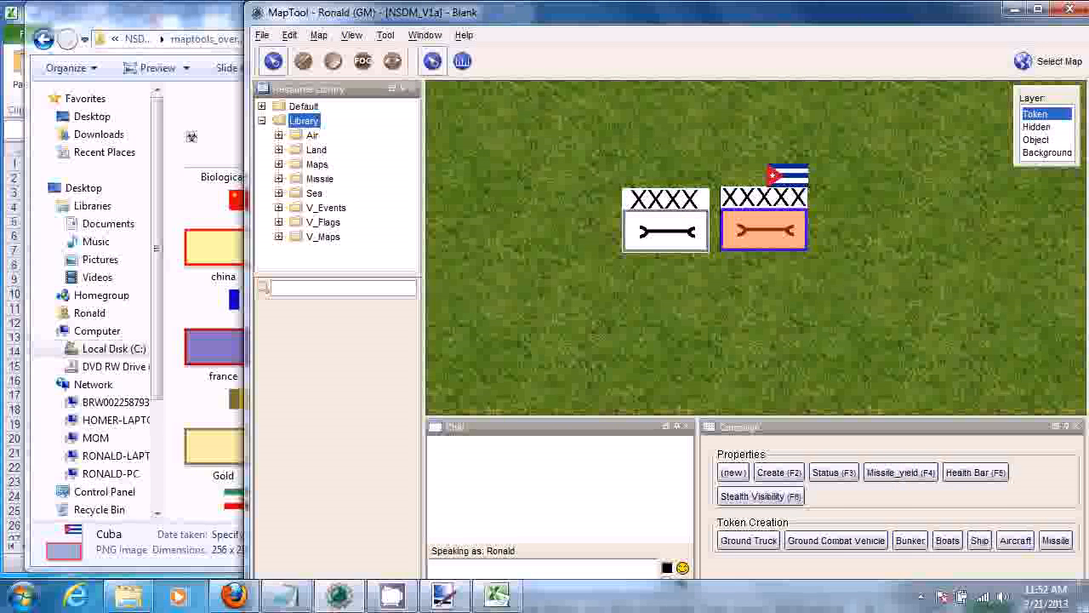
pyautogui.moveTo(666, 223)
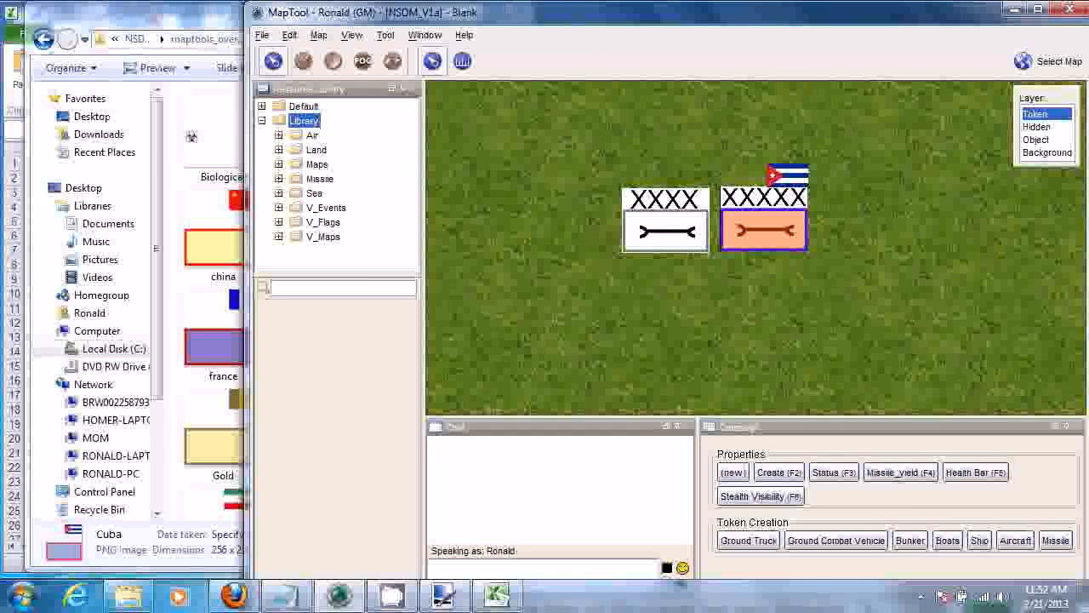
# - Minimize MapTool and look through the overlay images in the maptools_overlays folder down to Cuba2
pyautogui.click(1013, 9)
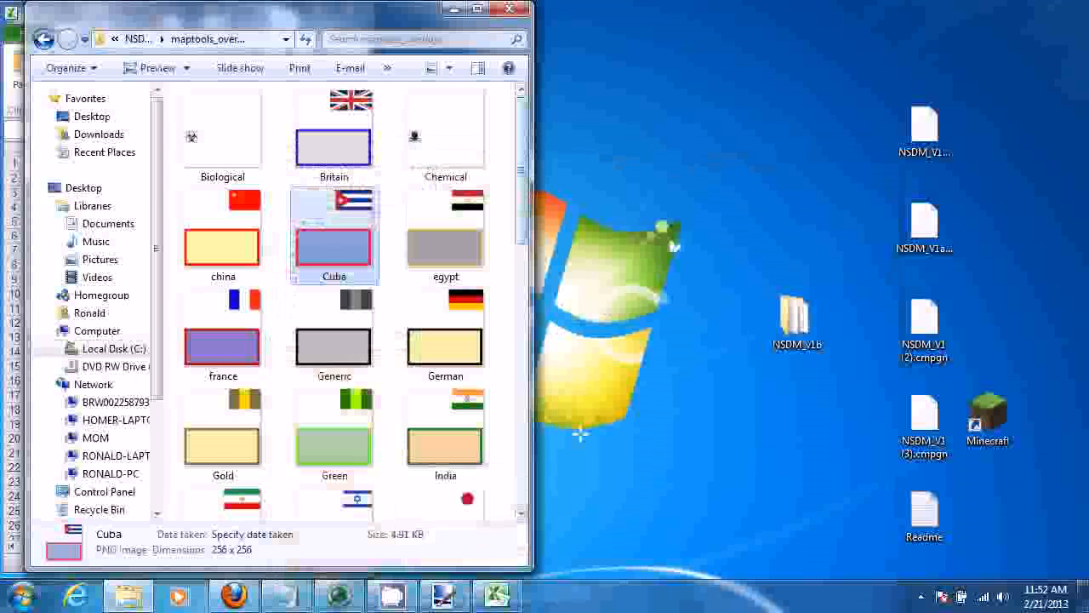
pyautogui.scroll(-1, 674, 247)
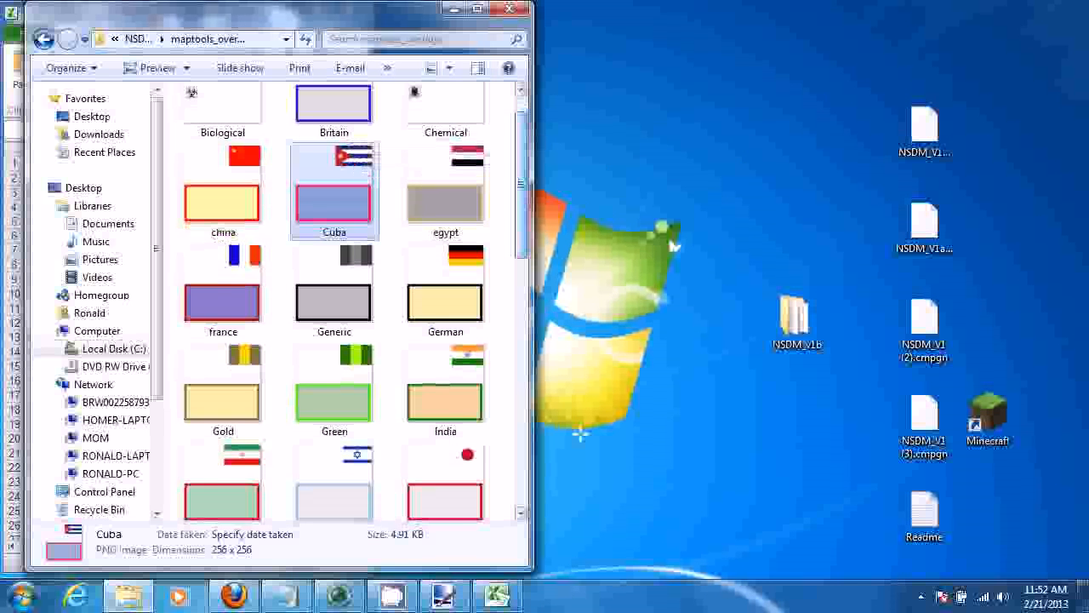
pyautogui.scroll(-2, 674, 246)
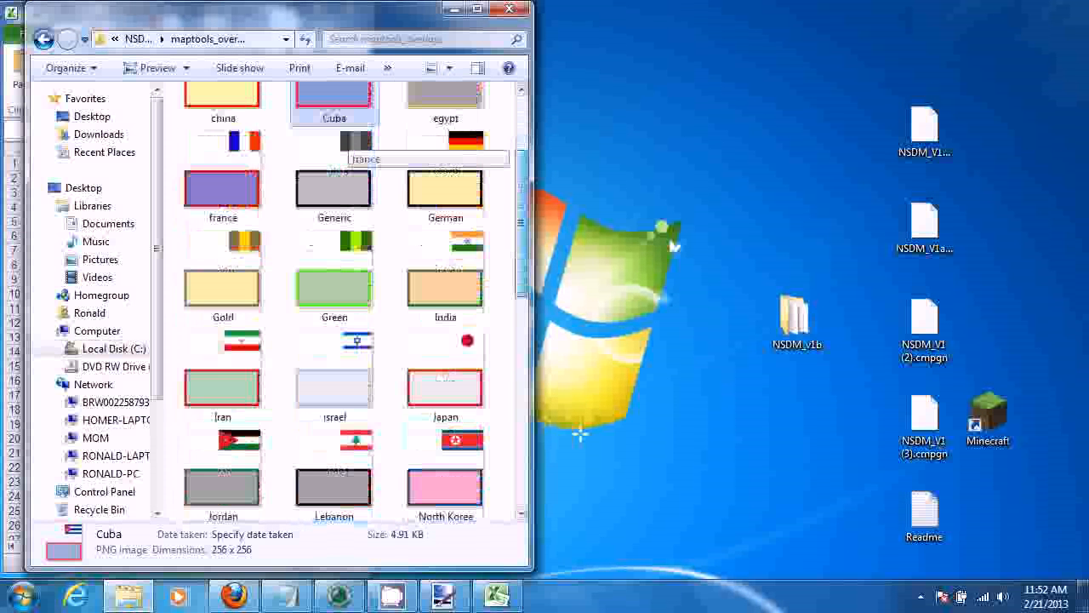
pyautogui.scroll(-8, 674, 246)
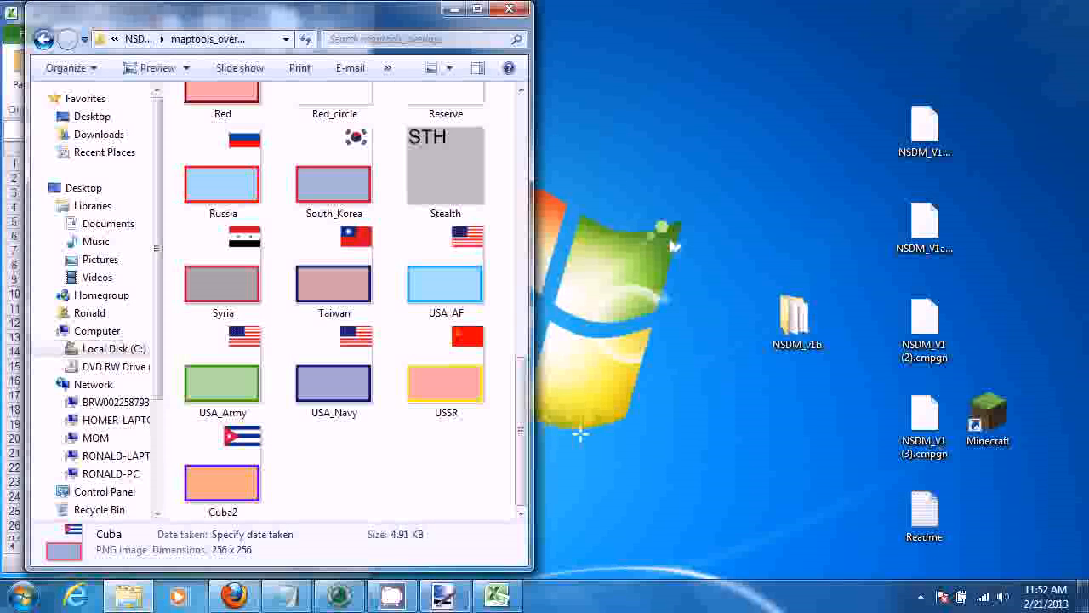
# - Switch to Paint.NET and close the Cuba2.png image
pyautogui.moveTo(444, 595)
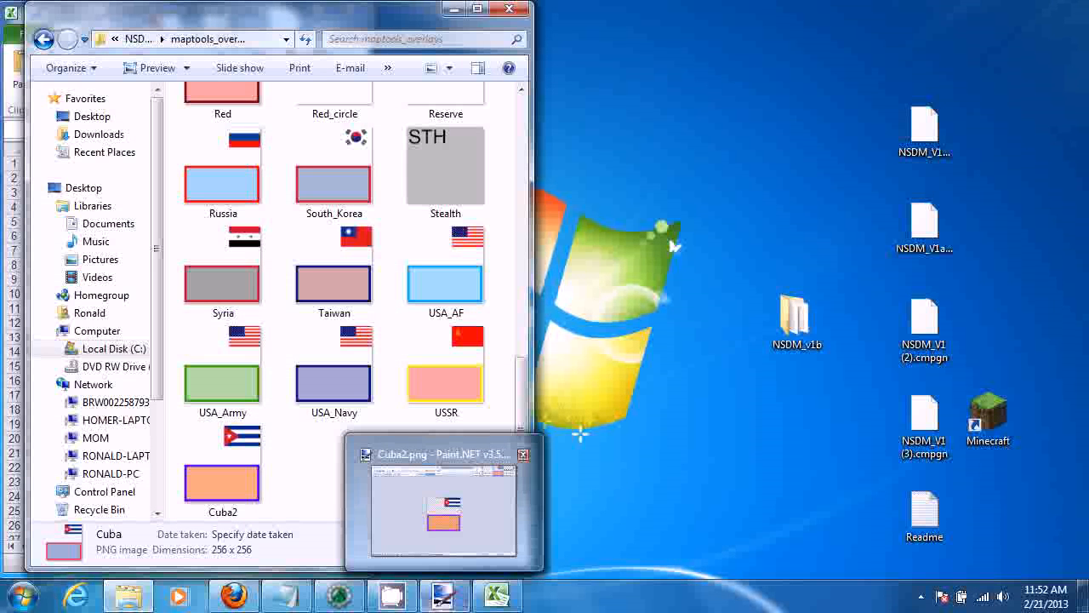
pyautogui.click(444, 595)
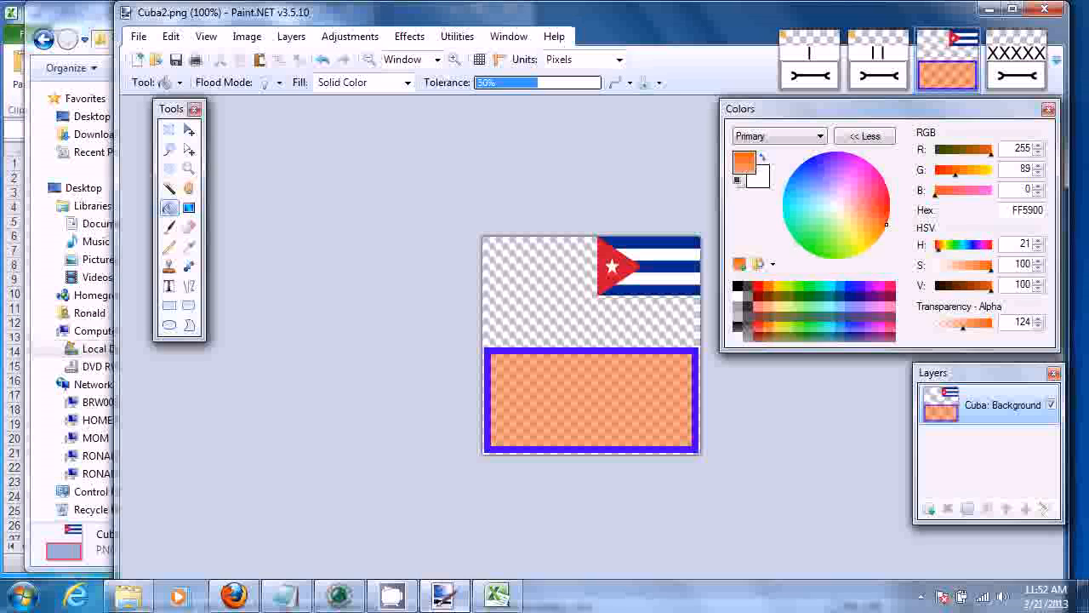
pyautogui.click(971, 36)
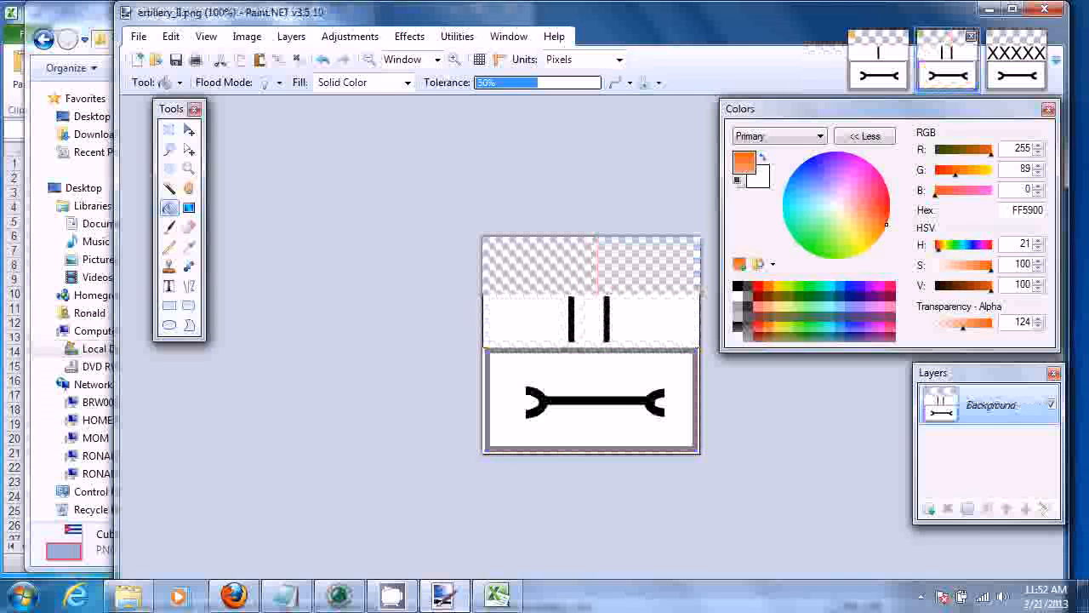
# - Add a new layer above the Background of artillery_II.png and select the Line/Curve tool
pyautogui.press('F8')
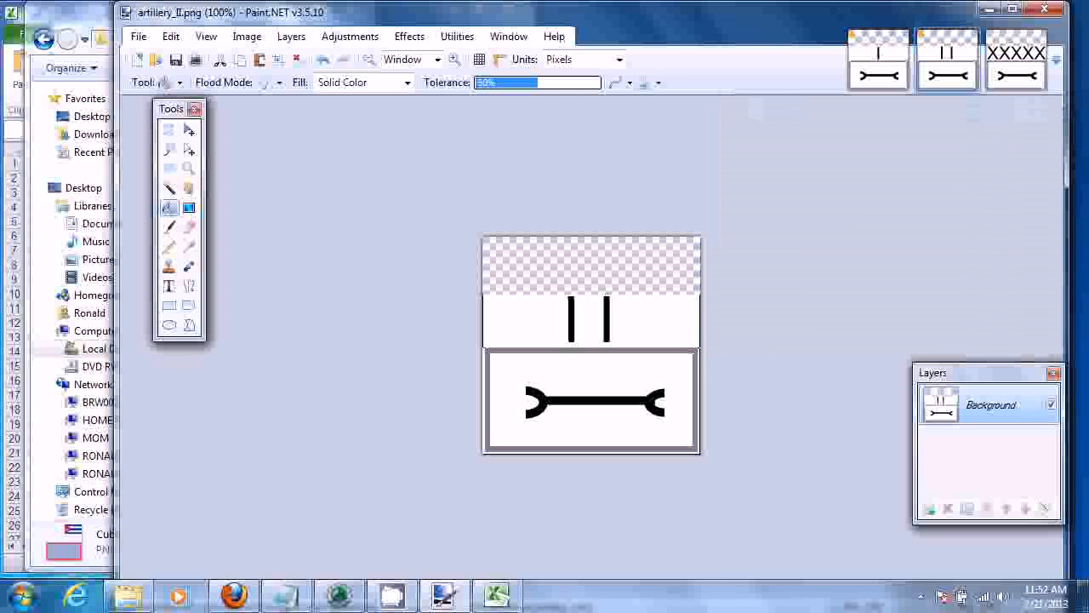
pyautogui.click(929, 509)
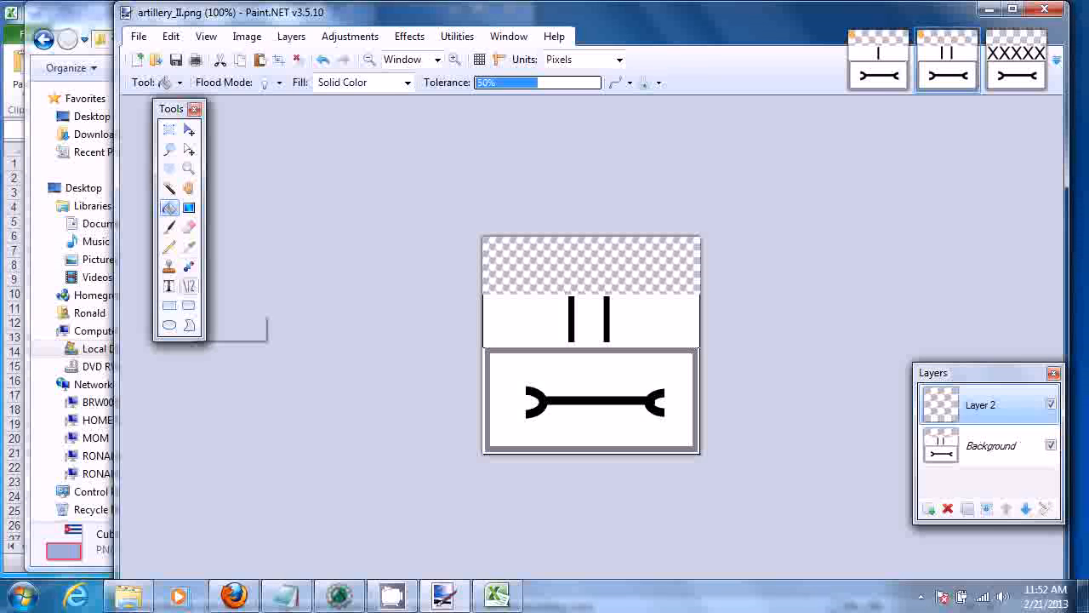
pyautogui.click(189, 286)
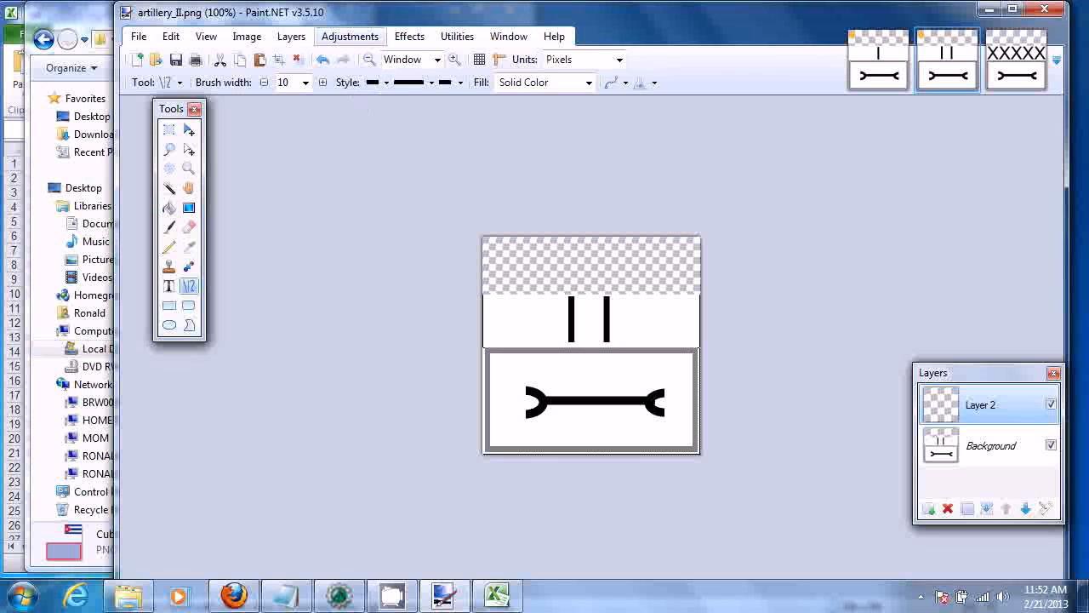
# - Show the Colors window and collapse it to its compact form
pyautogui.click(349, 36)
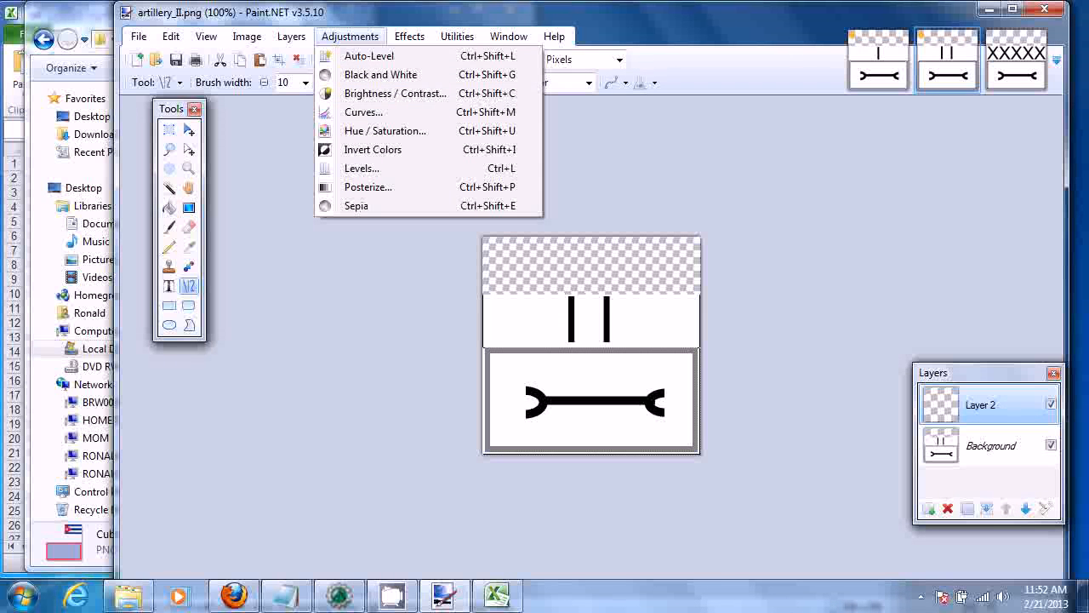
pyautogui.click(350, 36)
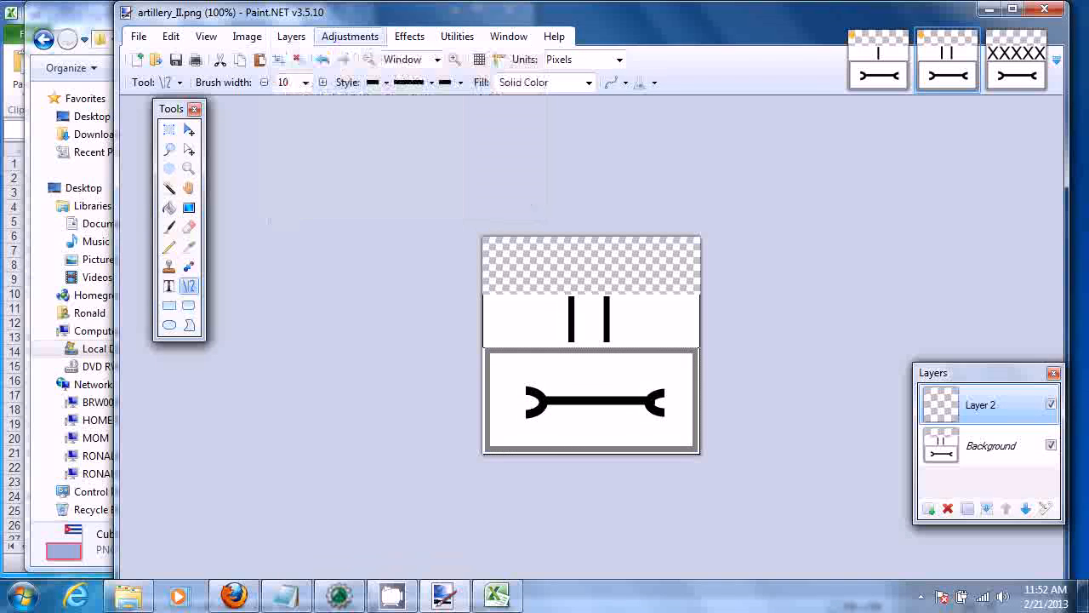
pyautogui.click(509, 36)
pyautogui.click(528, 111)
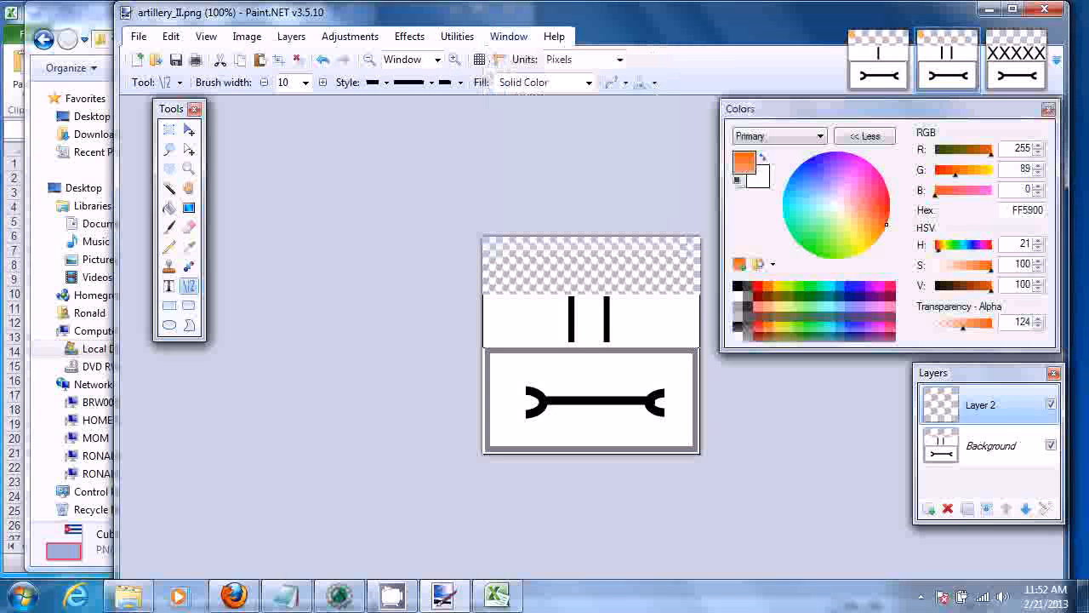
pyautogui.click(865, 136)
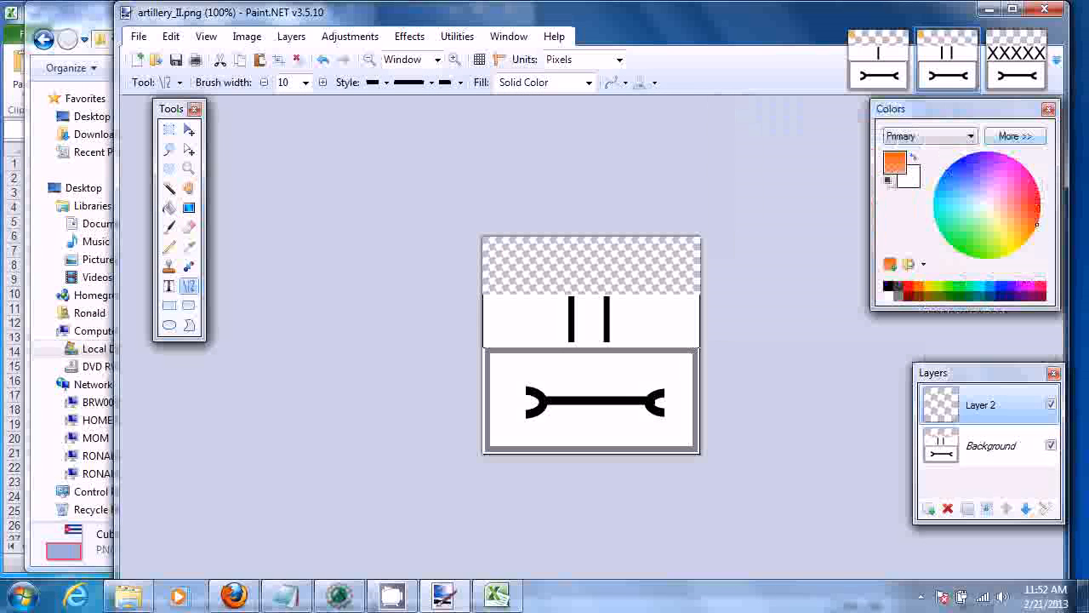
# - Draw a yellow X with brush width 10 in the lower-right corner of Layer 2, and hide the Background layer
pyautogui.click(930, 287)
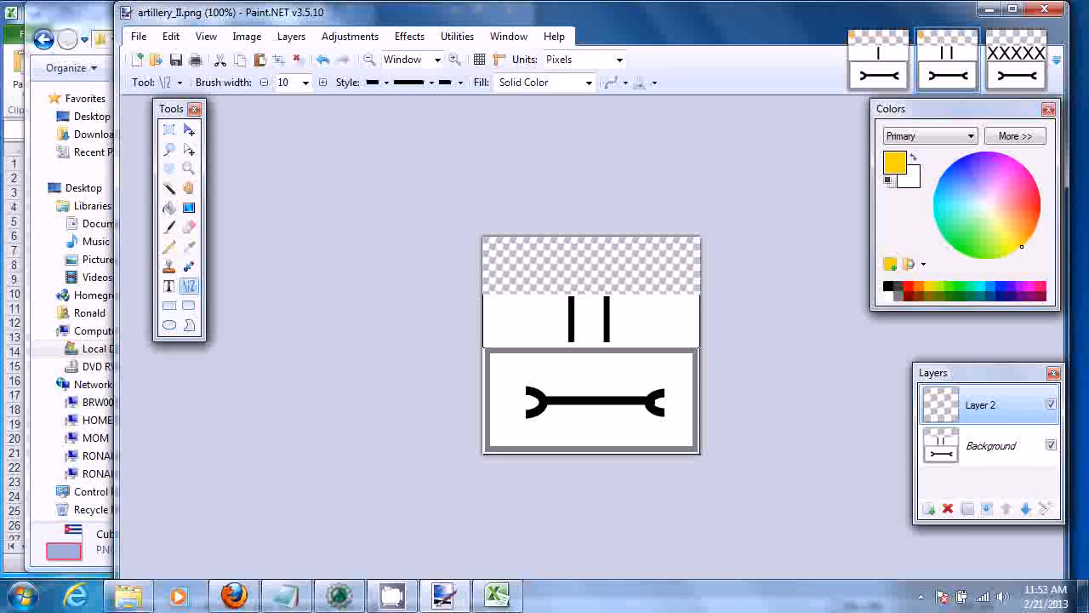
pyautogui.moveTo(670, 426); pyautogui.dragTo(661, 443)
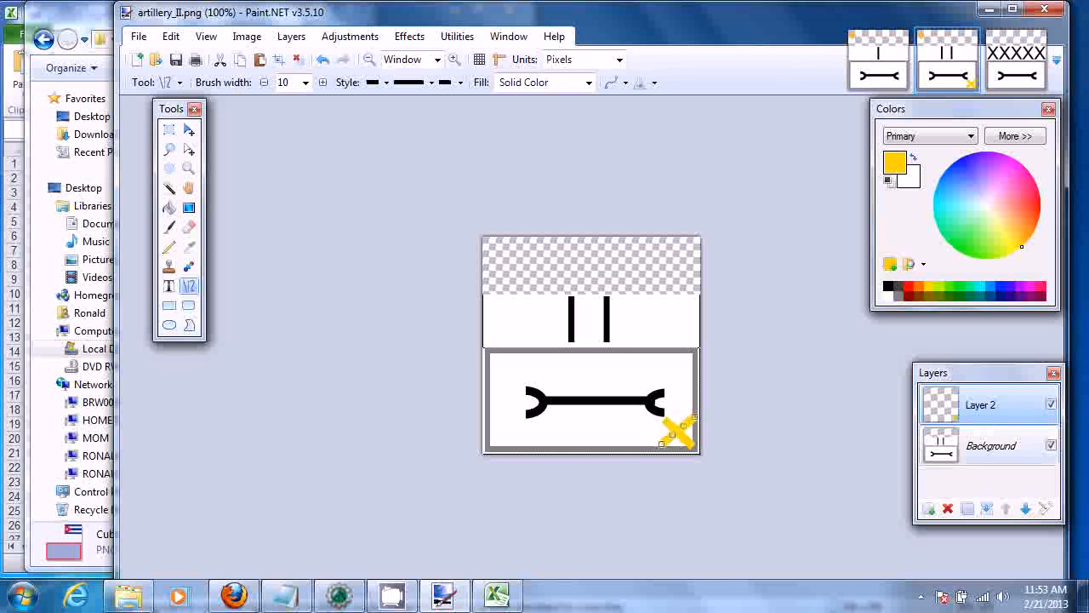
pyautogui.click(992, 445)
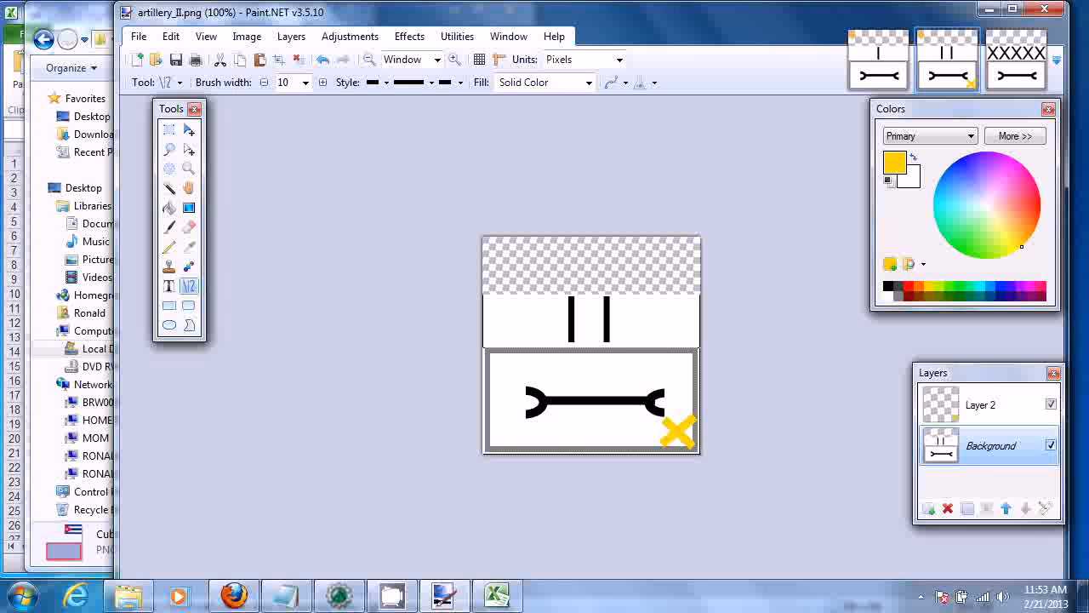
pyautogui.click(1050, 445)
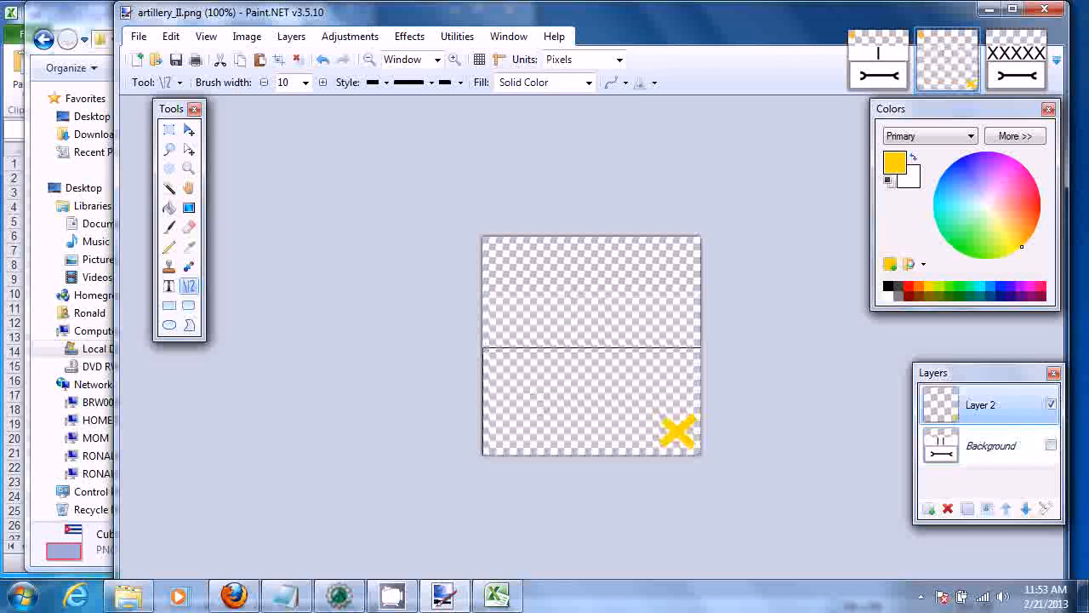
# - Delete the hidden Background layer so only Layer 2 remains, and switch to the Rectangle Select tool
pyautogui.click(991, 446)
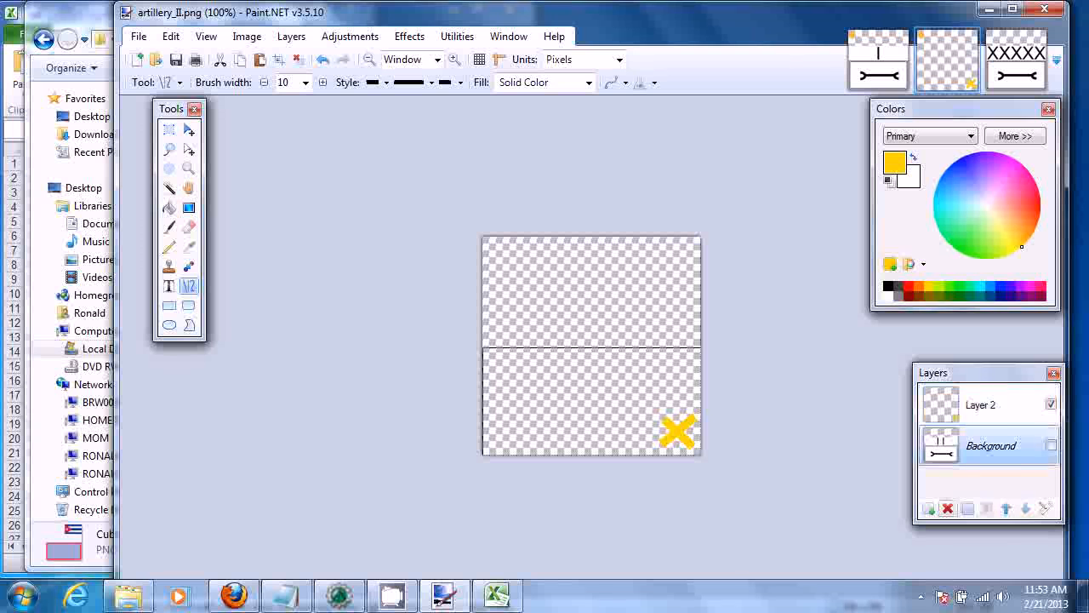
pyautogui.click(947, 508)
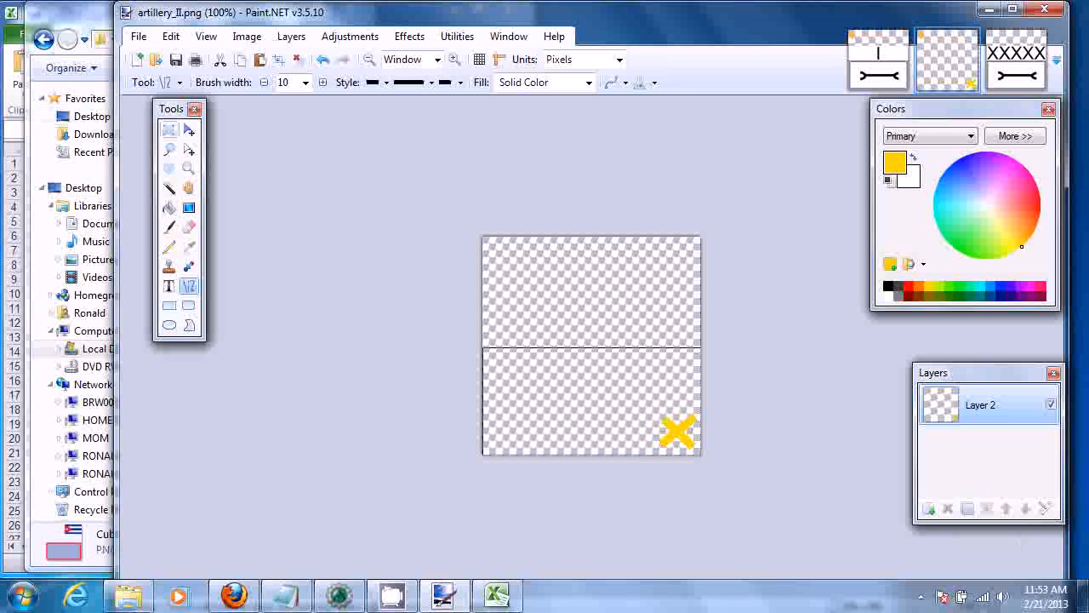
pyautogui.press('s')
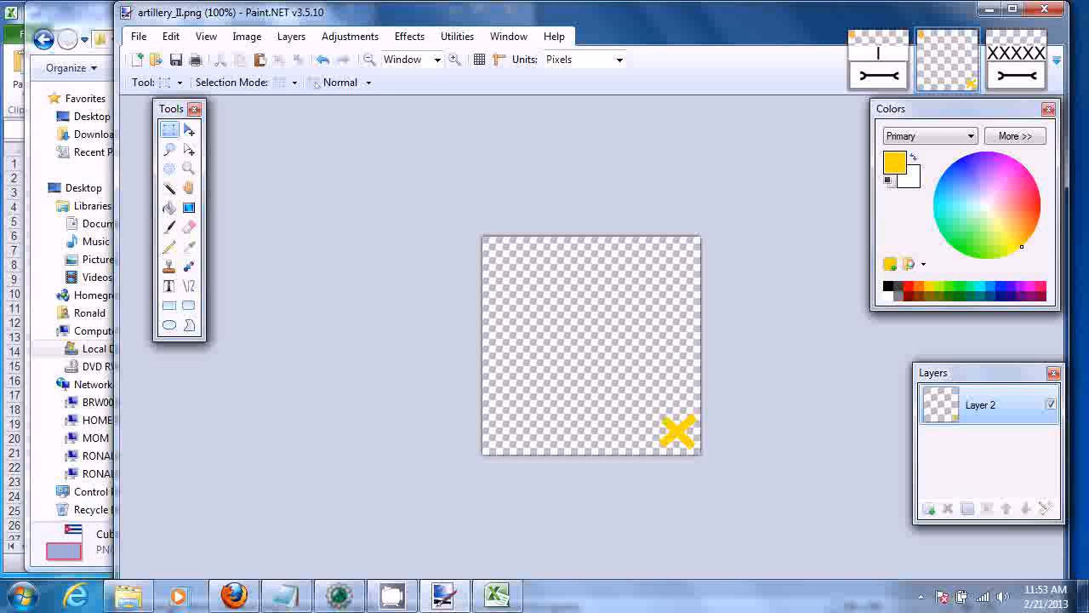
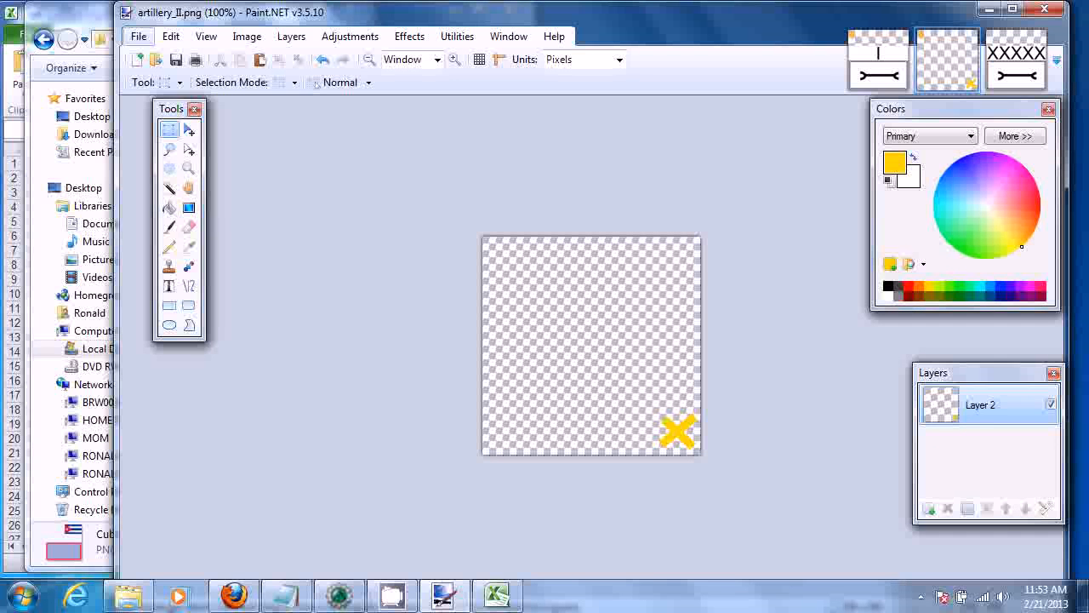
# - Save the image as a PNG named yellow_x in NSDM_Maptools\maptools_overlays, keeping Auto-detect bit depth
pyautogui.click(138, 35)
pyautogui.click(175, 173)
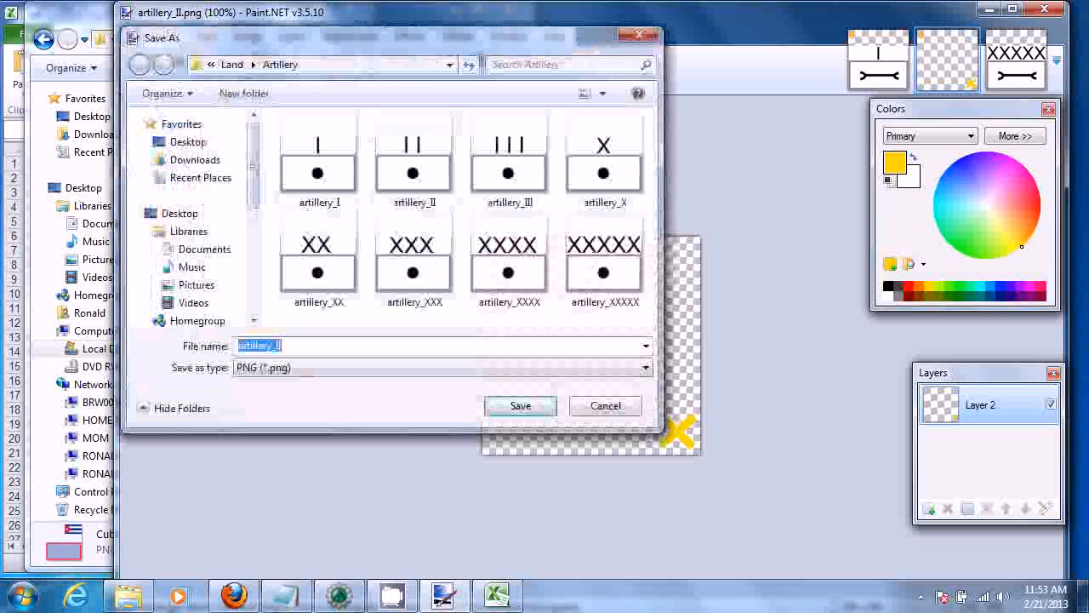
pyautogui.click(211, 65)
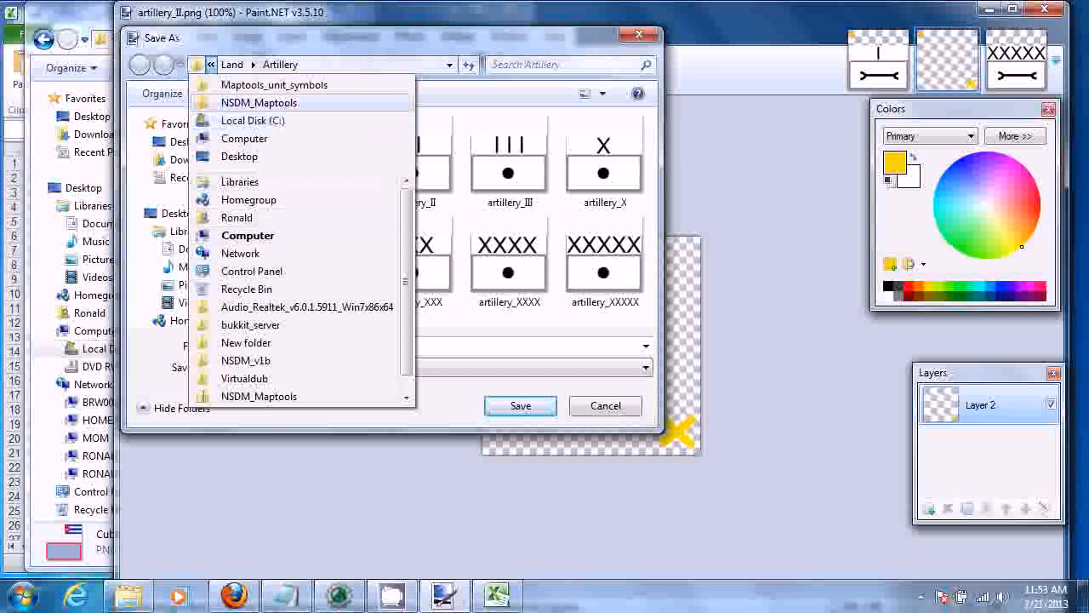
pyautogui.click(252, 65)
pyautogui.click(252, 64)
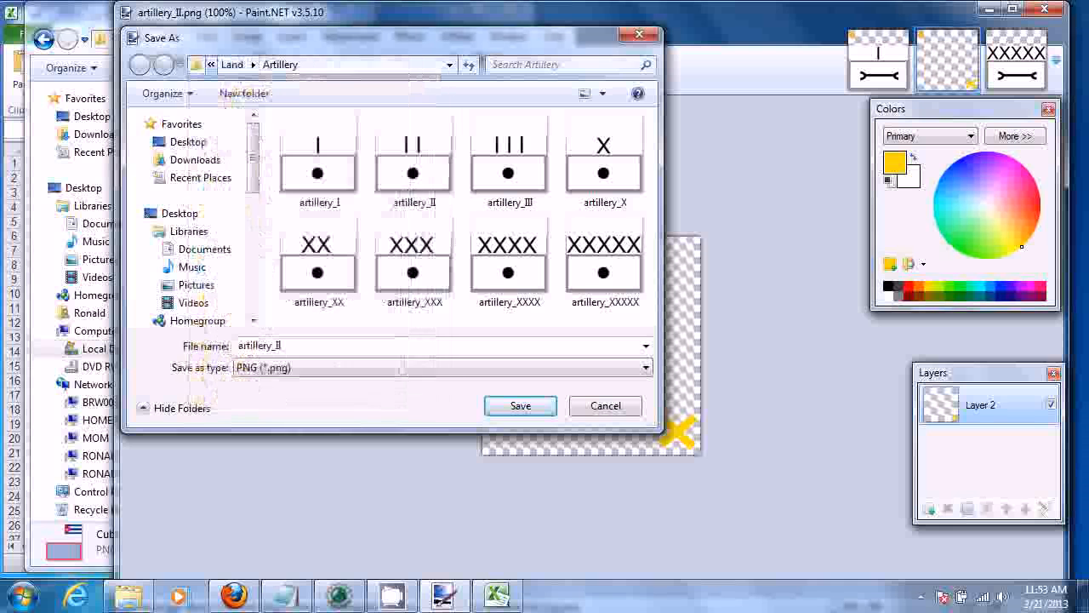
pyautogui.click(211, 65)
pyautogui.click(252, 102)
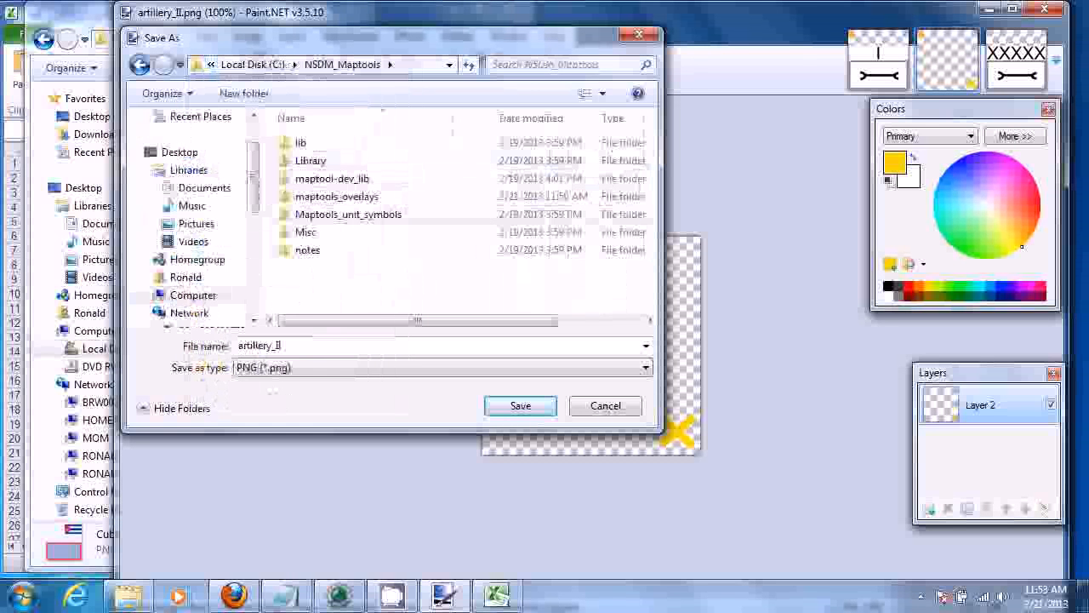
pyautogui.doubleClick(336, 196)
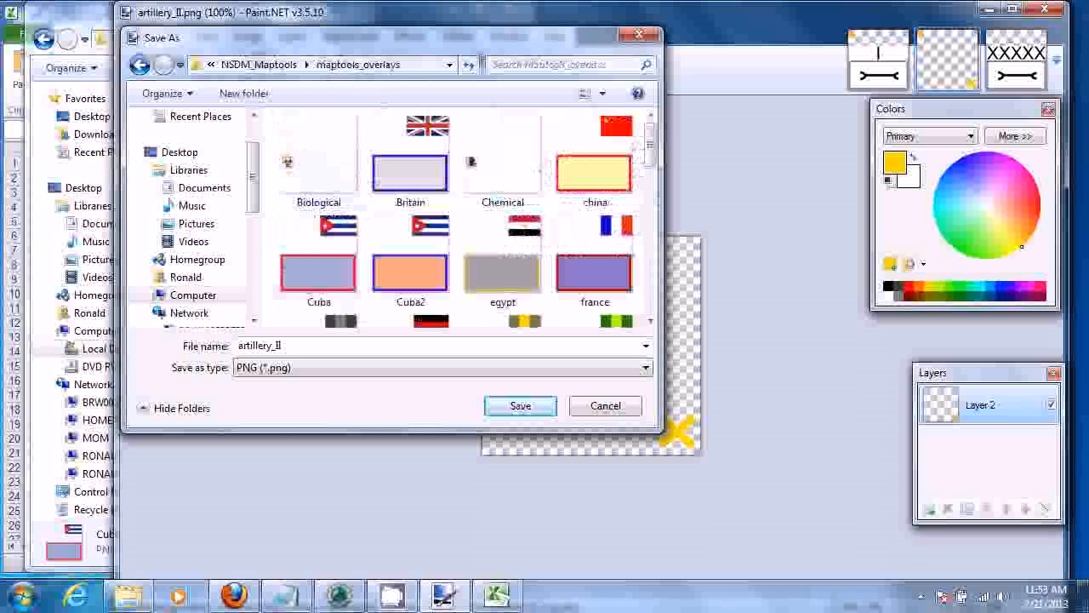
pyautogui.write('yellow_x')
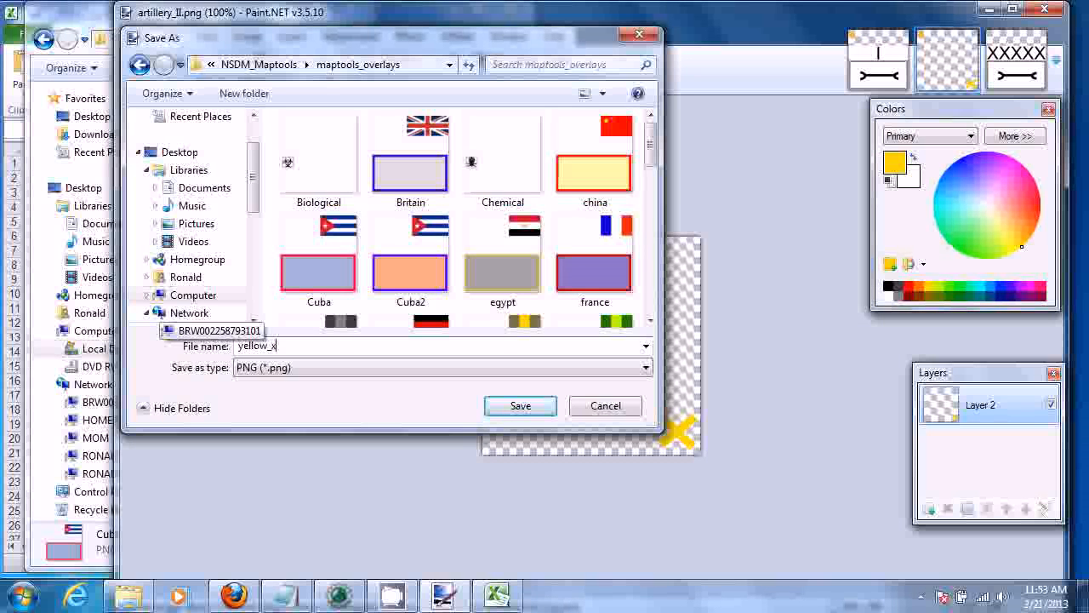
pyautogui.press('Return')
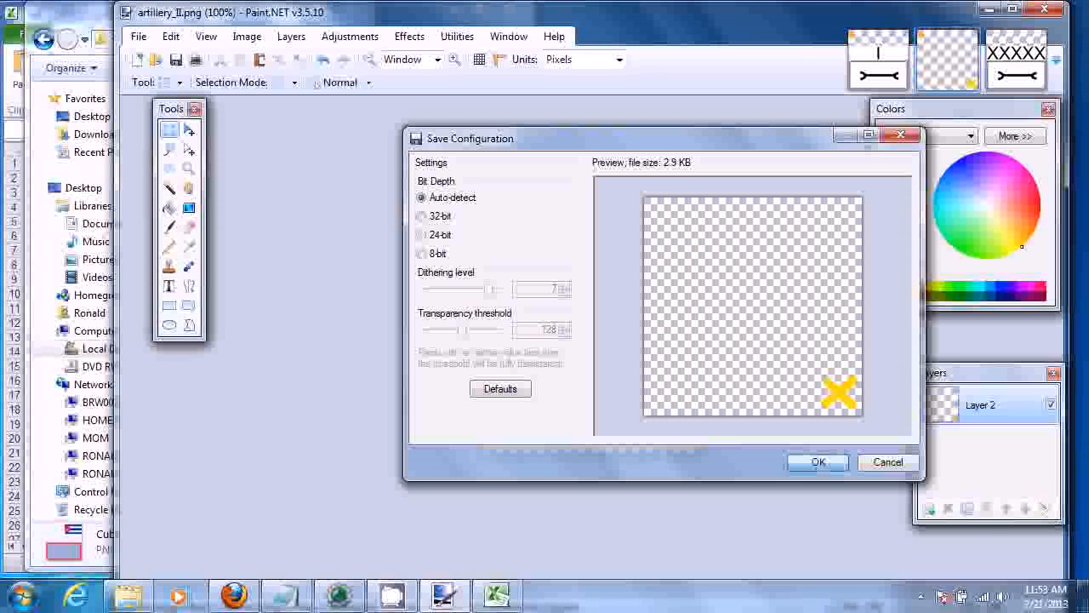
pyautogui.press('Return')
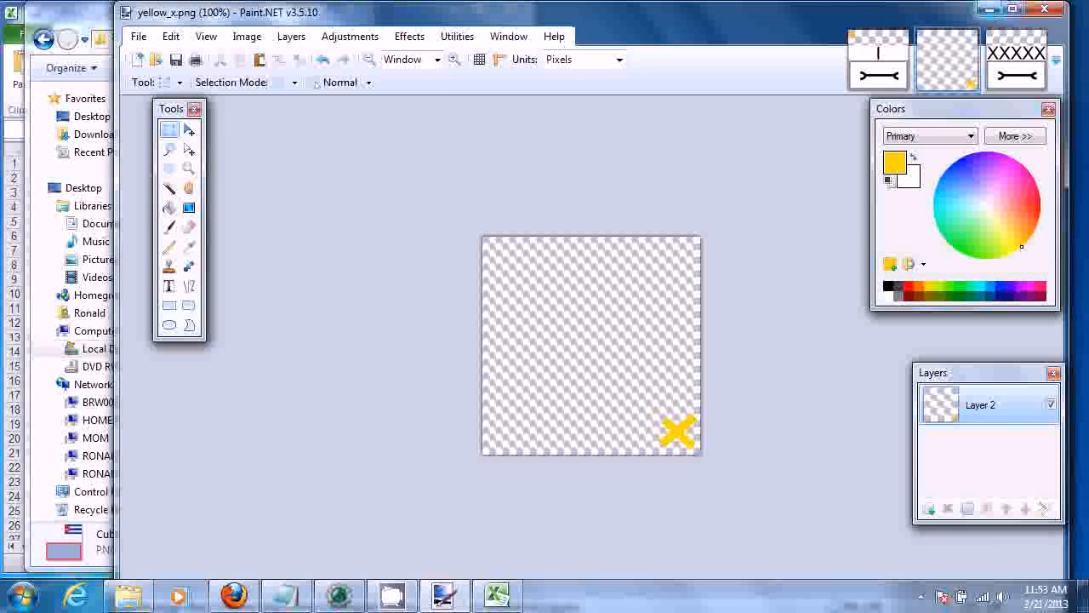
# - Minimize Paint.NET, switch to MapTool and open the States settings in Campaign Properties
pyautogui.click(987, 8)
pyautogui.click(339, 596)
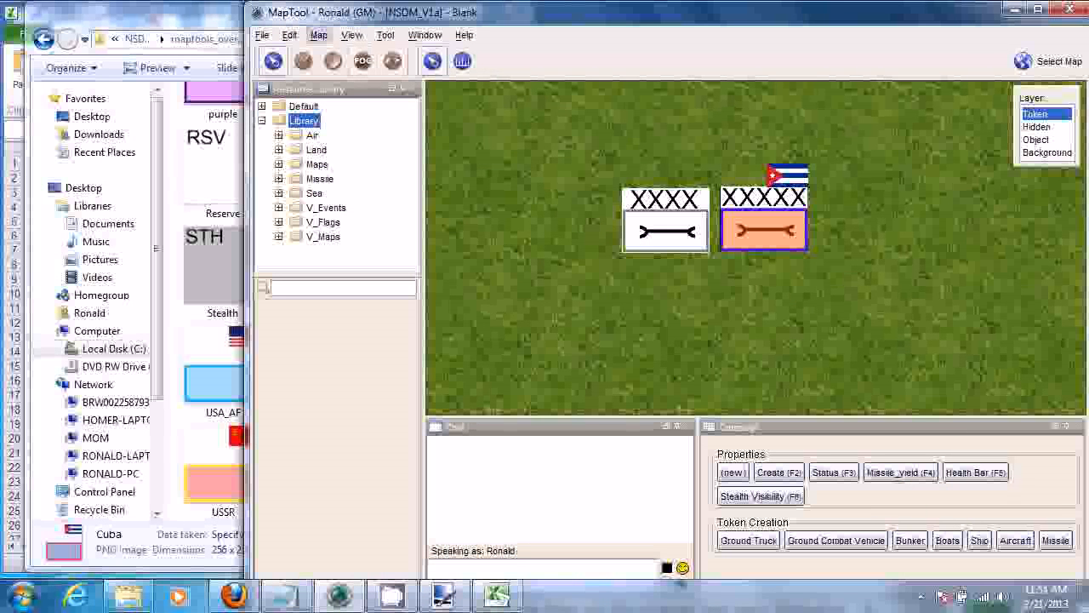
pyautogui.click(289, 35)
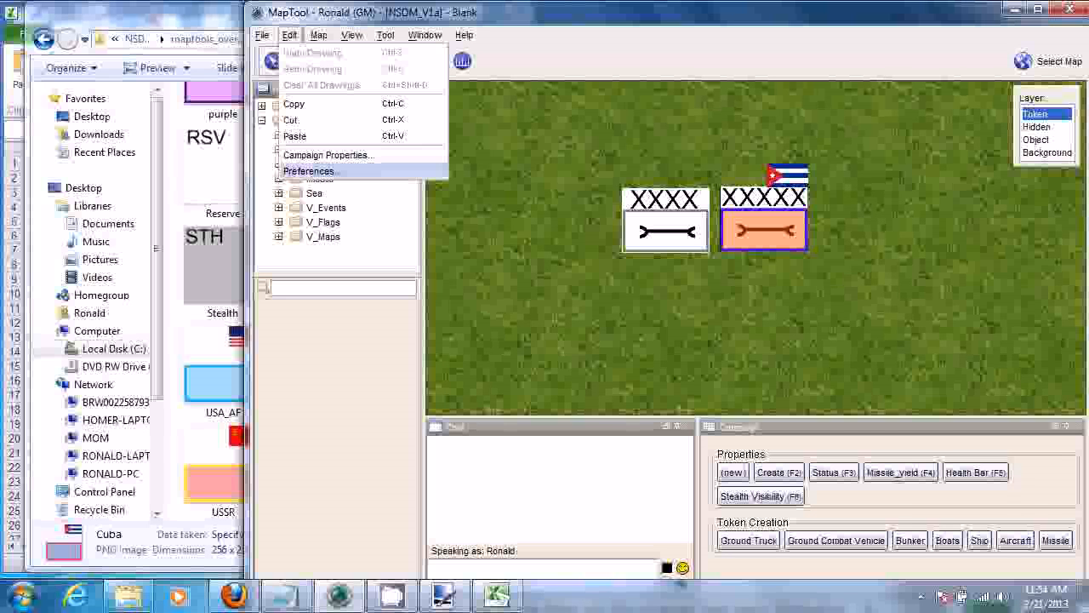
pyautogui.click(311, 171)
pyautogui.click(1016, 499)
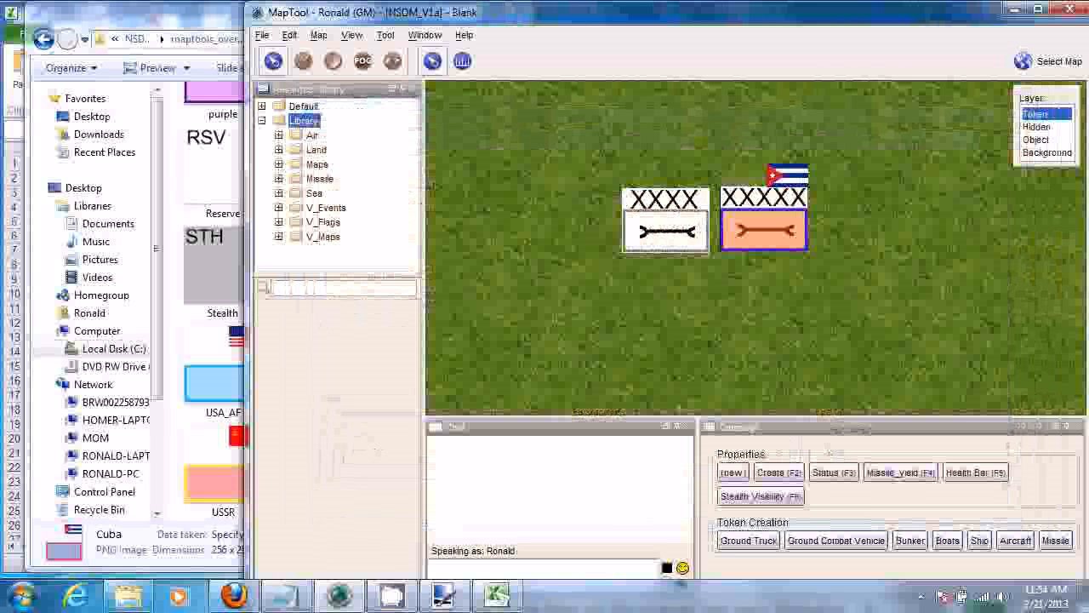
pyautogui.click(290, 35)
pyautogui.click(325, 155)
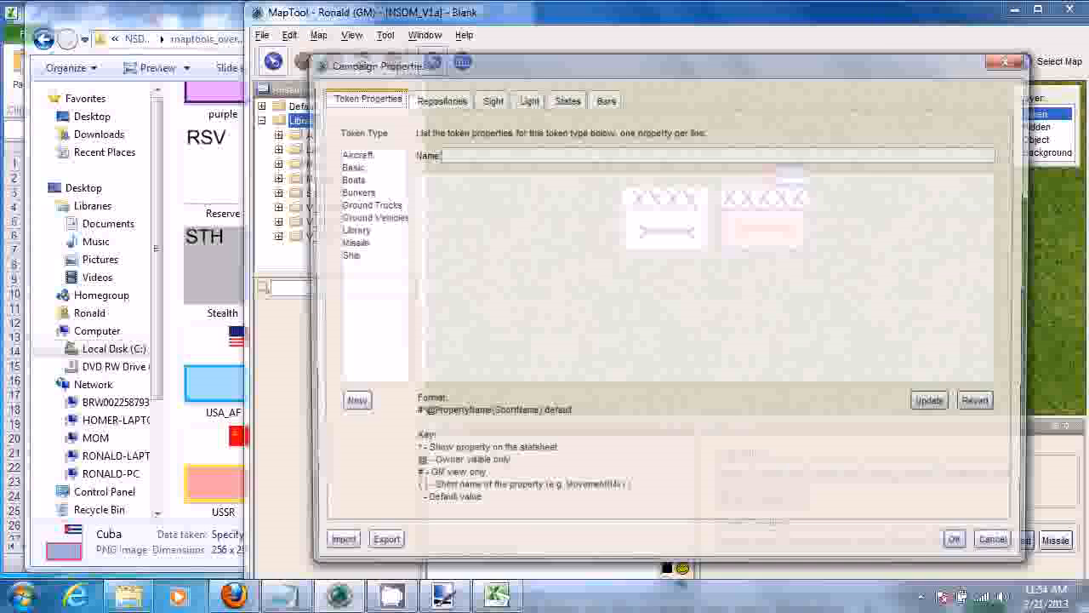
pyautogui.click(566, 98)
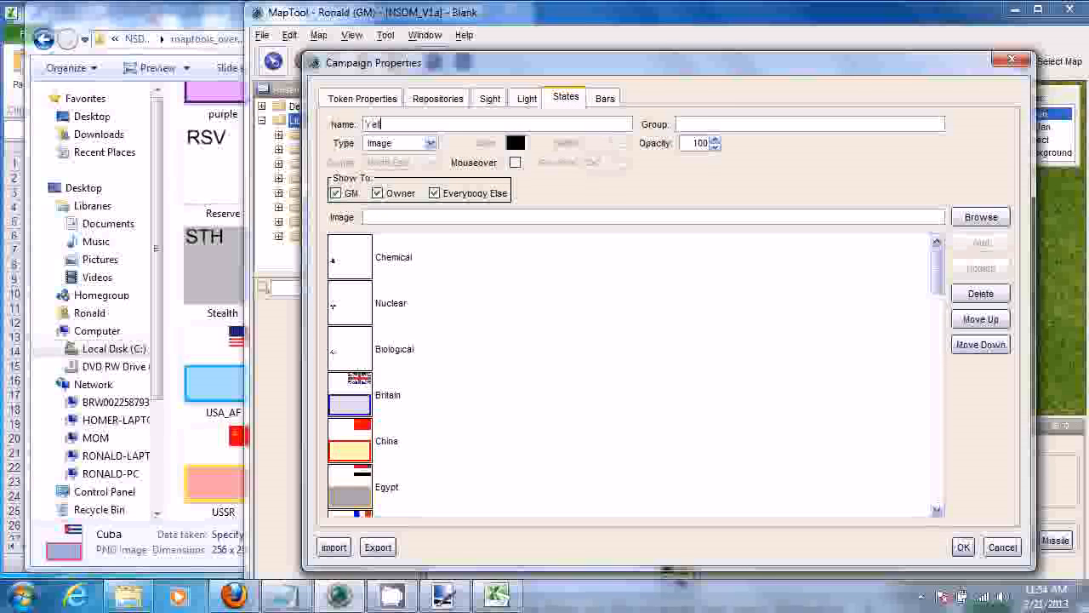
# - Add a token state named Yellow_x of type Image using yellow_x.png from maptools_overlays
pyautogui.write('_x')
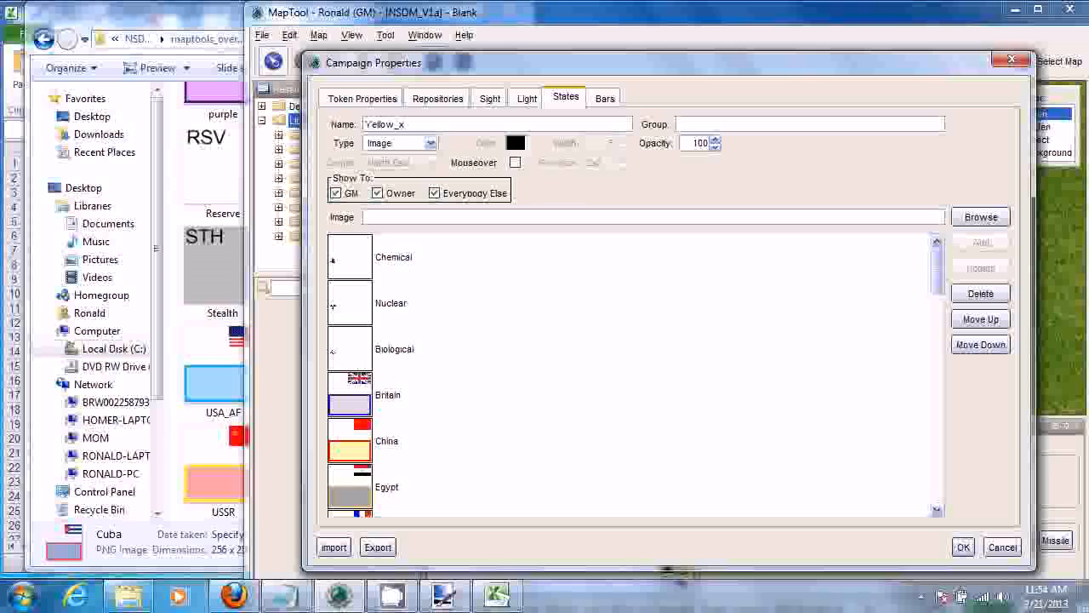
pyautogui.click(430, 142)
pyautogui.click(380, 159)
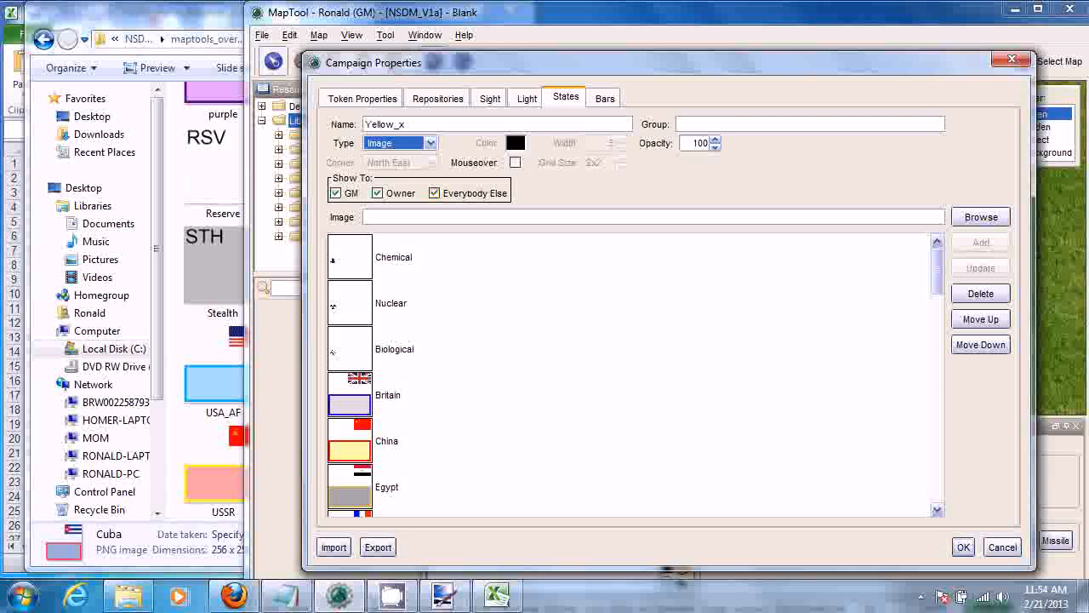
pyautogui.click(368, 217)
pyautogui.click(981, 217)
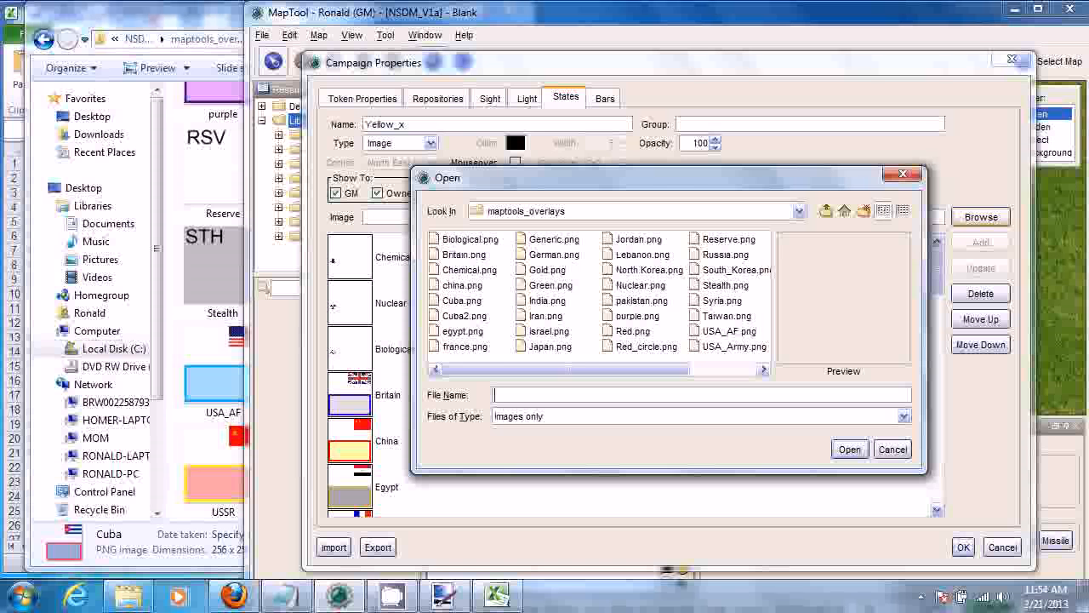
pyautogui.moveTo(565, 369); pyautogui.dragTo(607, 370)
pyautogui.click(725, 270)
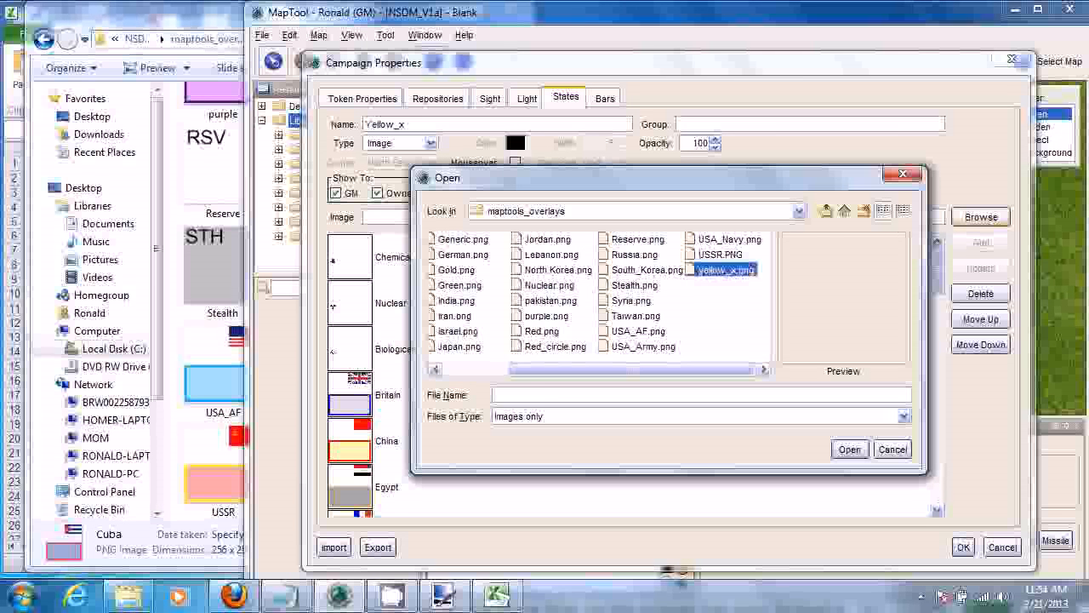
pyautogui.click(849, 449)
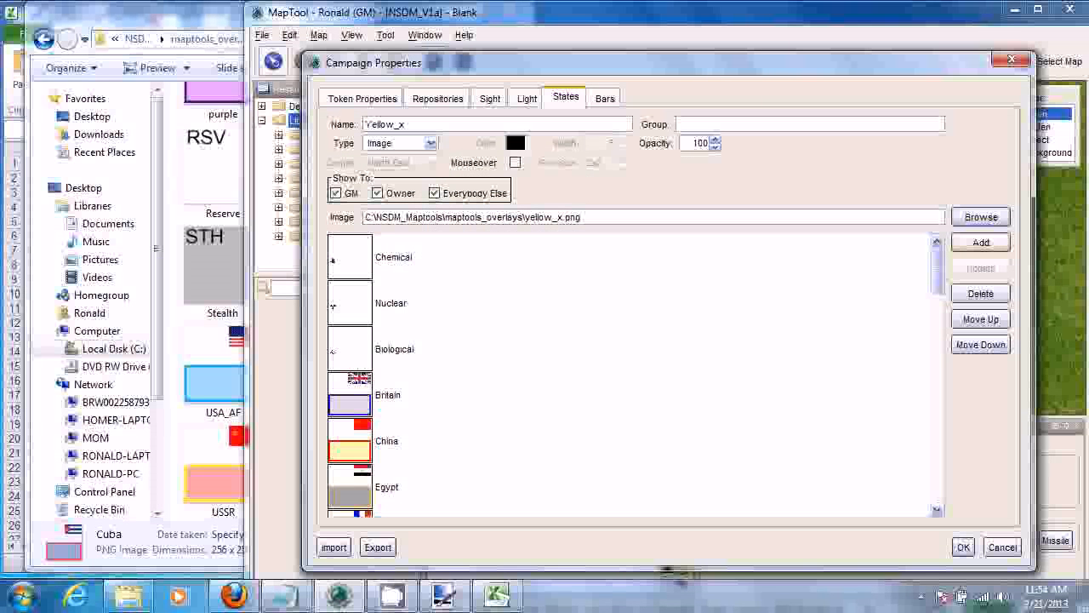
pyautogui.click(981, 244)
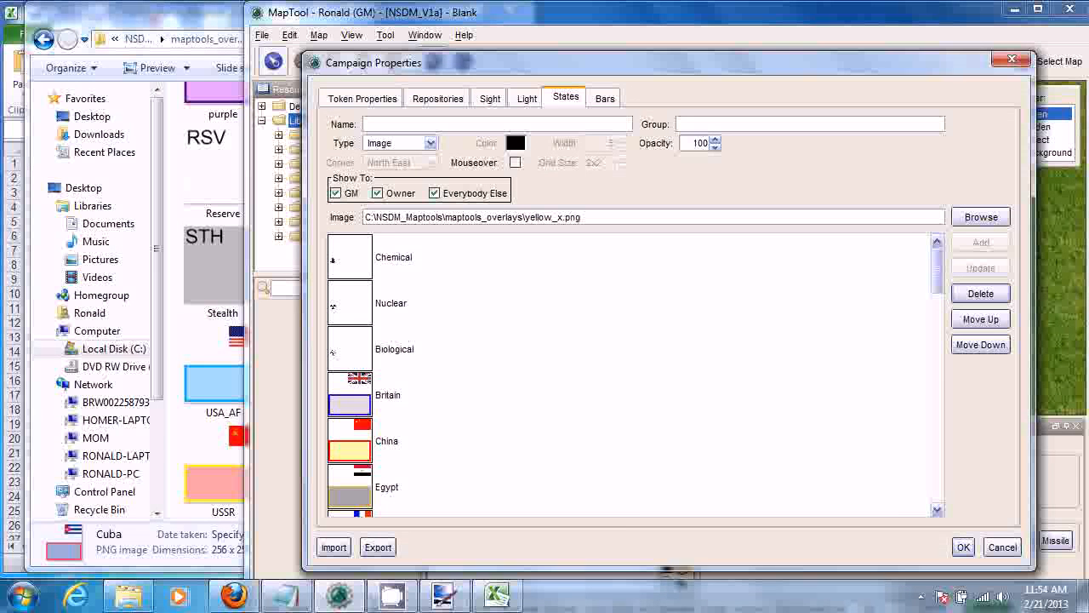
# - Select the Yellow_x state at the end of the list and accept the campaign properties
pyautogui.moveTo(937, 270); pyautogui.dragTo(937, 485)
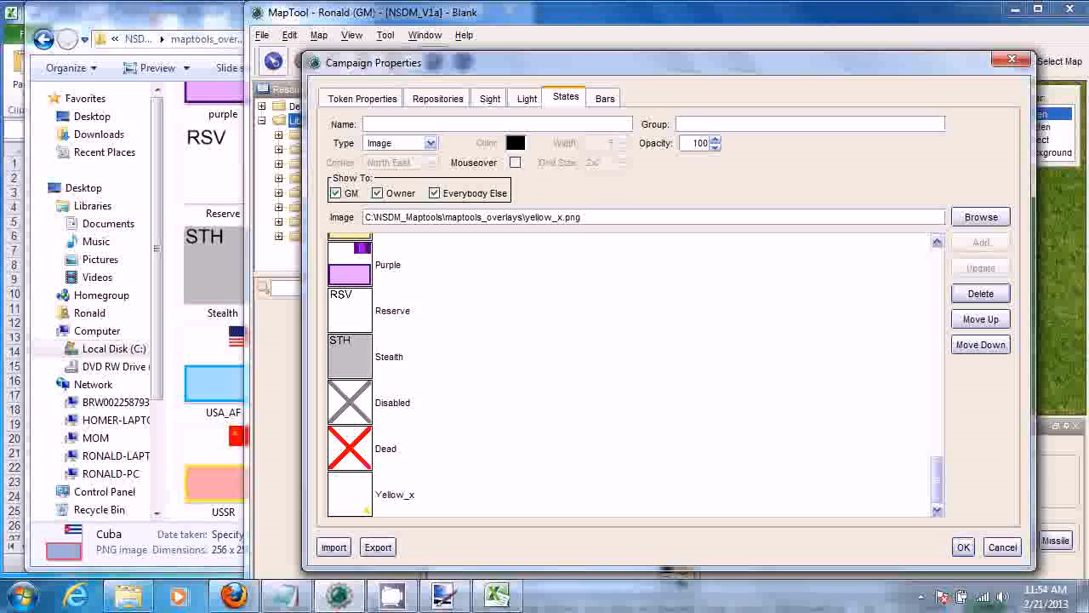
pyautogui.click(395, 495)
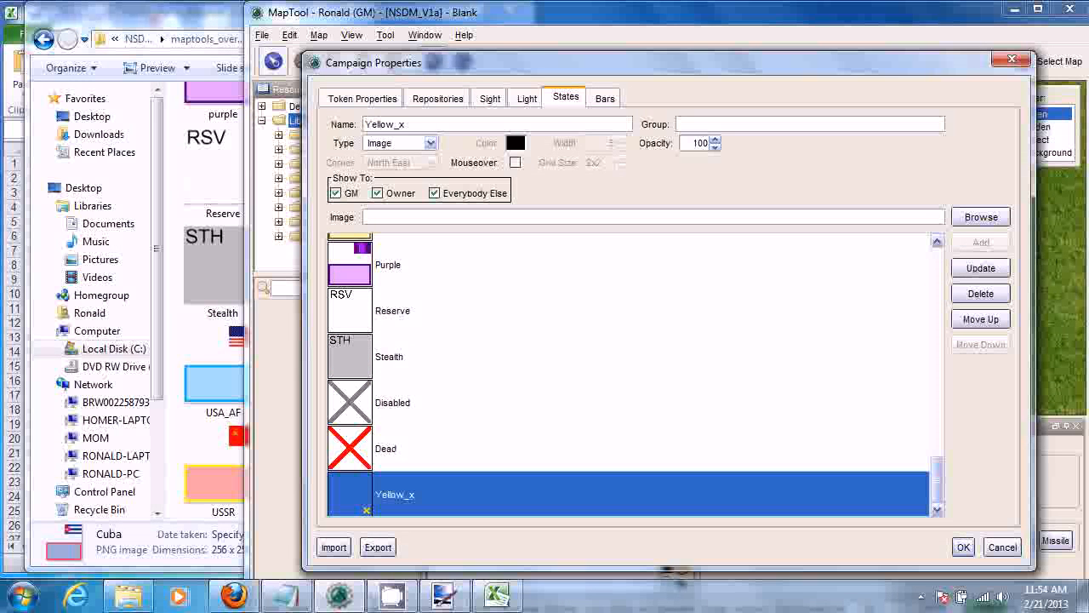
pyautogui.click(963, 547)
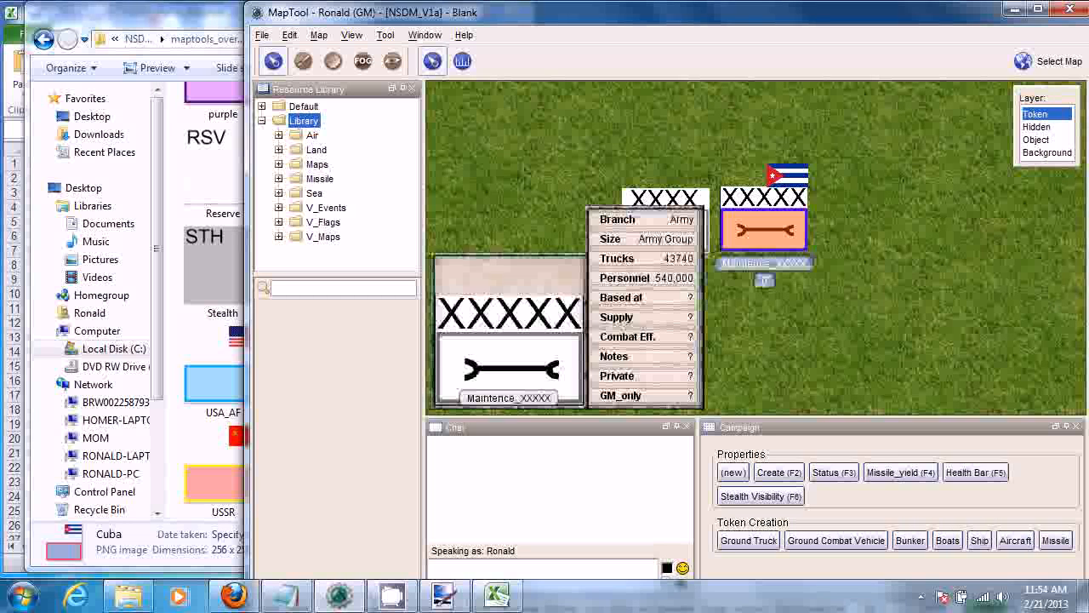
# - Apply the Yellow_x state to the Cuba-flagged Maintence_XXXXX token and inspect its marker up close
pyautogui.click(770, 223)
pyautogui.rightClick(774, 217)
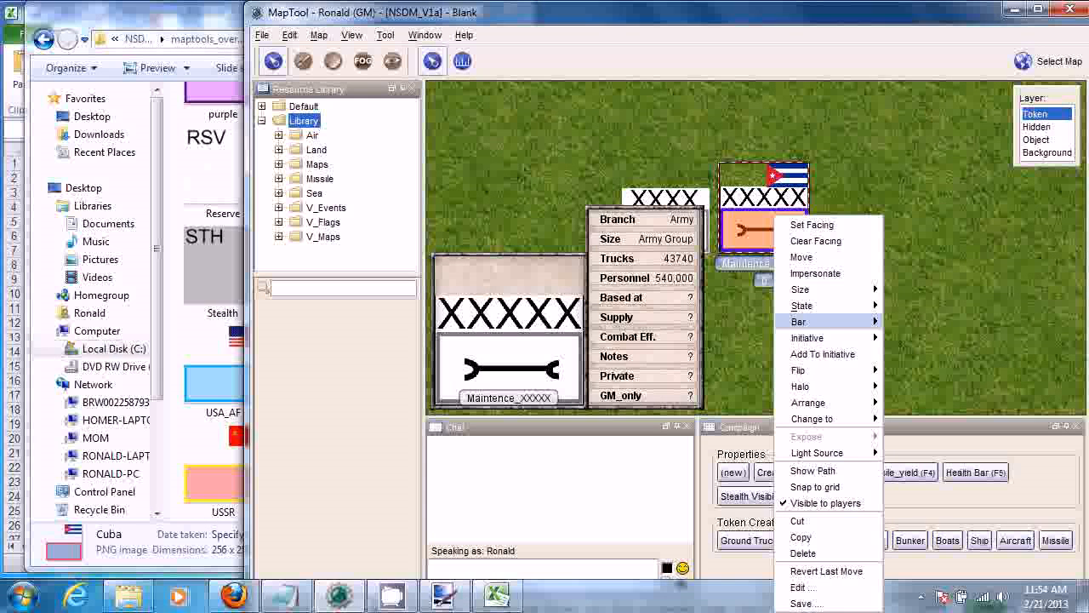
pyautogui.moveTo(773, 304)
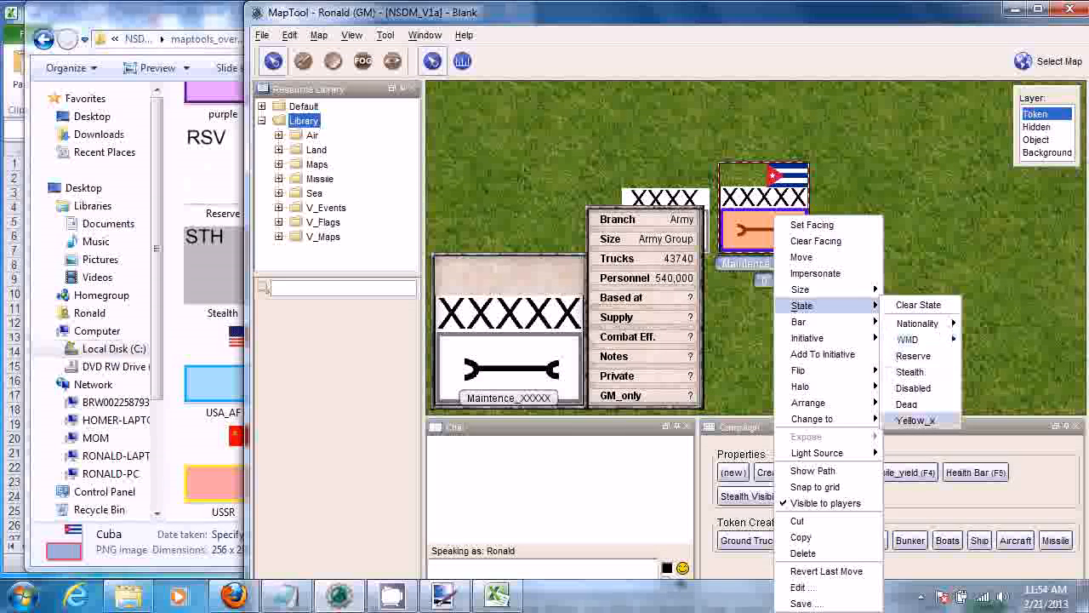
pyautogui.click(915, 421)
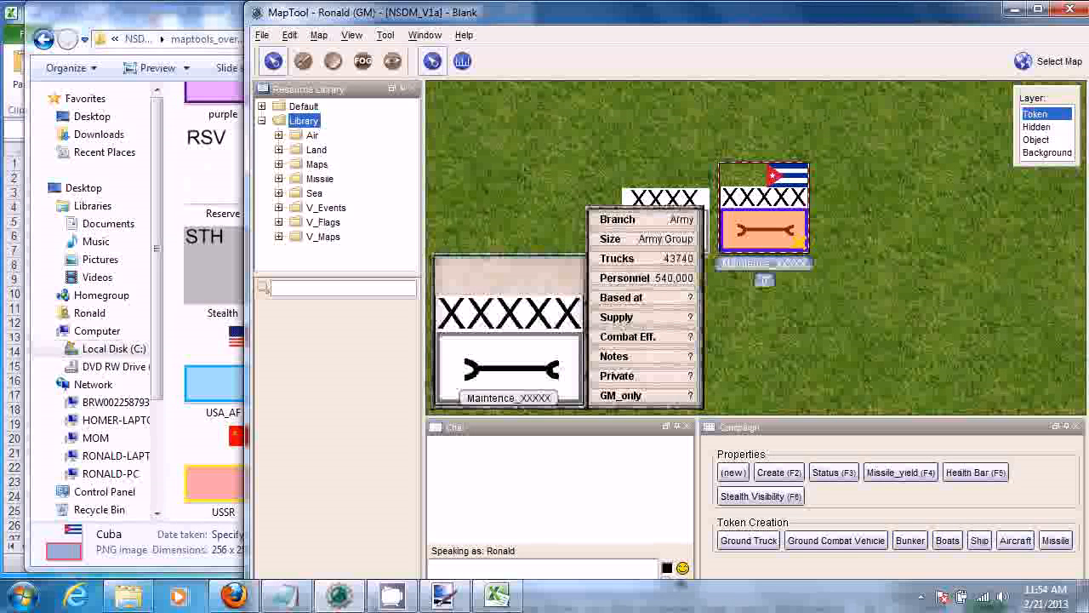
pyautogui.scroll(2, 684, 272)
pyautogui.scroll(2, 799, 281)
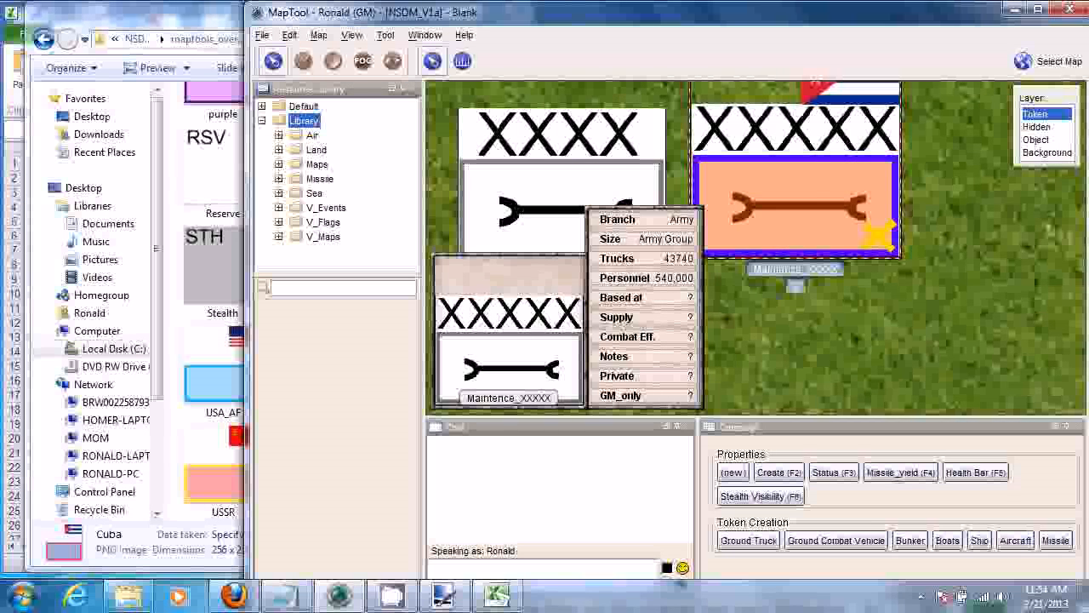
# - Select both rows of unit tokens above the maintenance tokens, apply the Yellow_x state to all of them, and inspect their markers
pyautogui.scroll(-6, 860, 383)
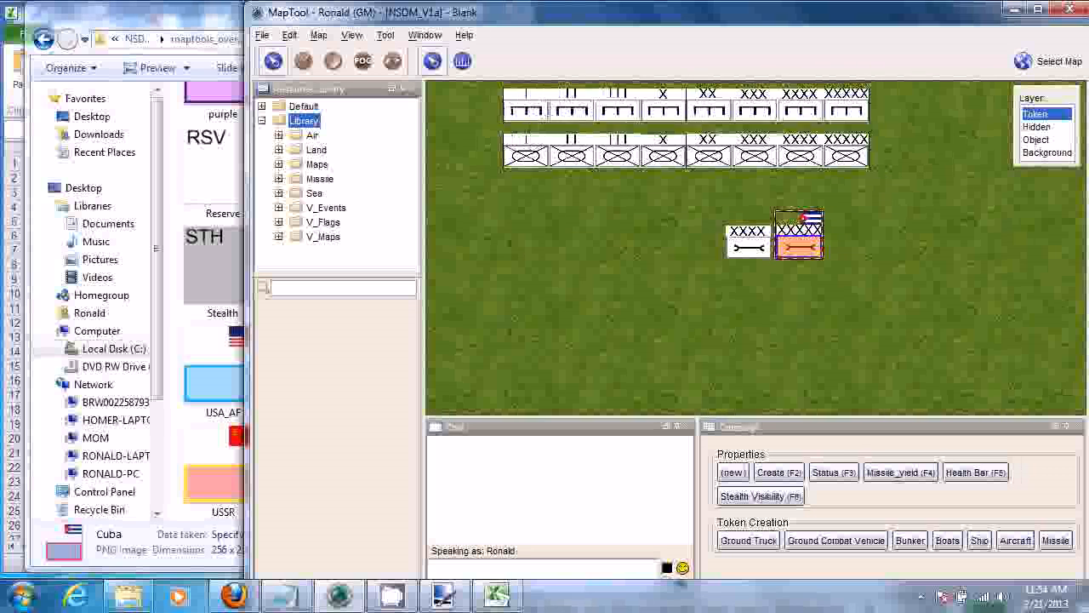
pyautogui.scroll(-4, 768, 288)
pyautogui.moveTo(608, 193); pyautogui.dragTo(917, 293)
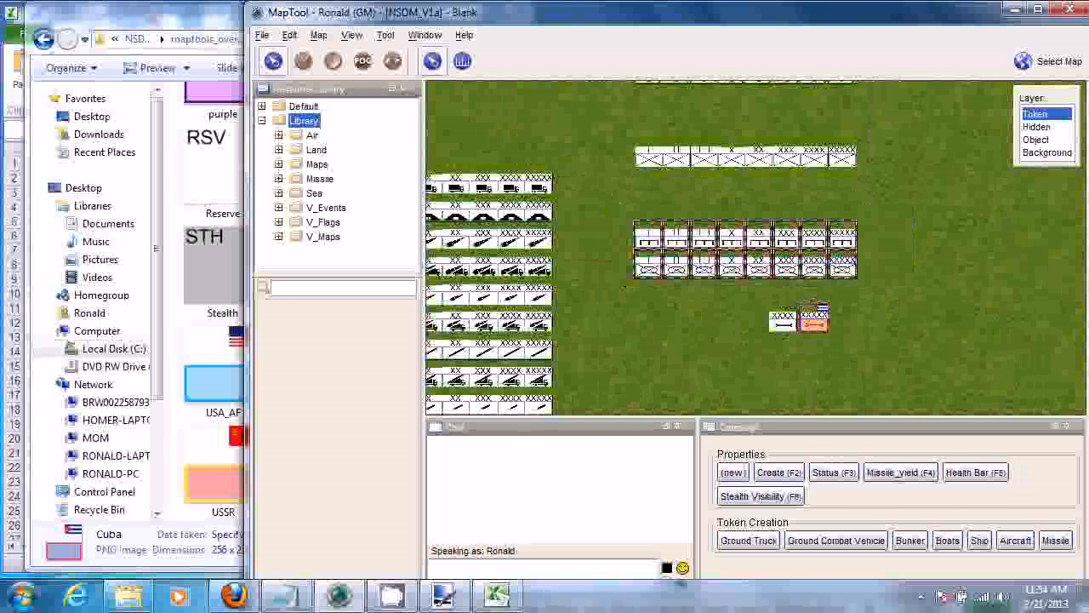
pyautogui.scroll(4, 866, 273)
pyautogui.rightClick(838, 218)
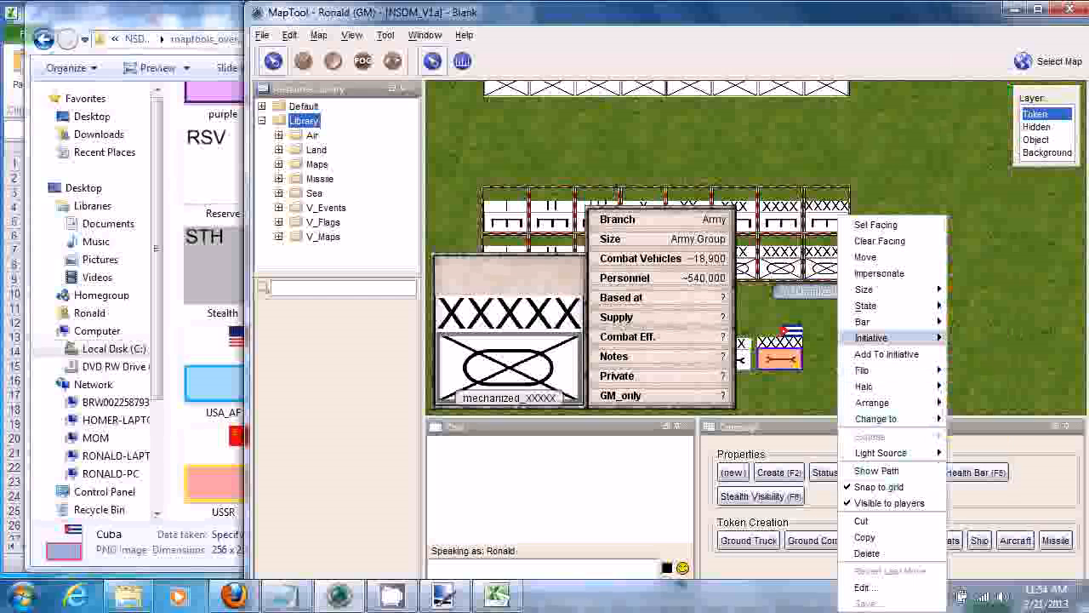
pyautogui.moveTo(866, 305)
pyautogui.click(979, 420)
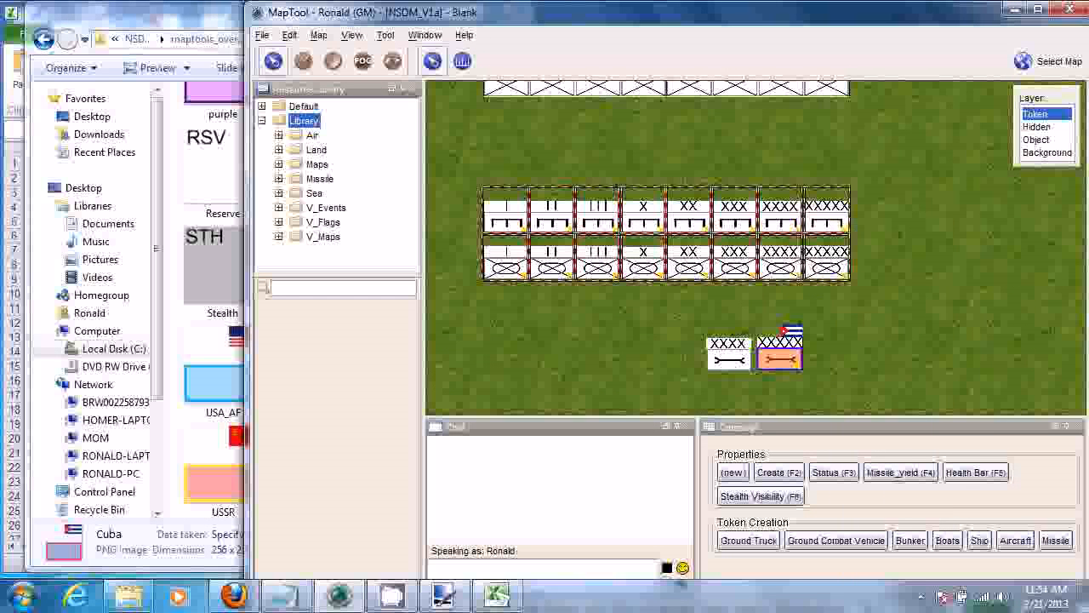
pyautogui.scroll(7, 749, 274)
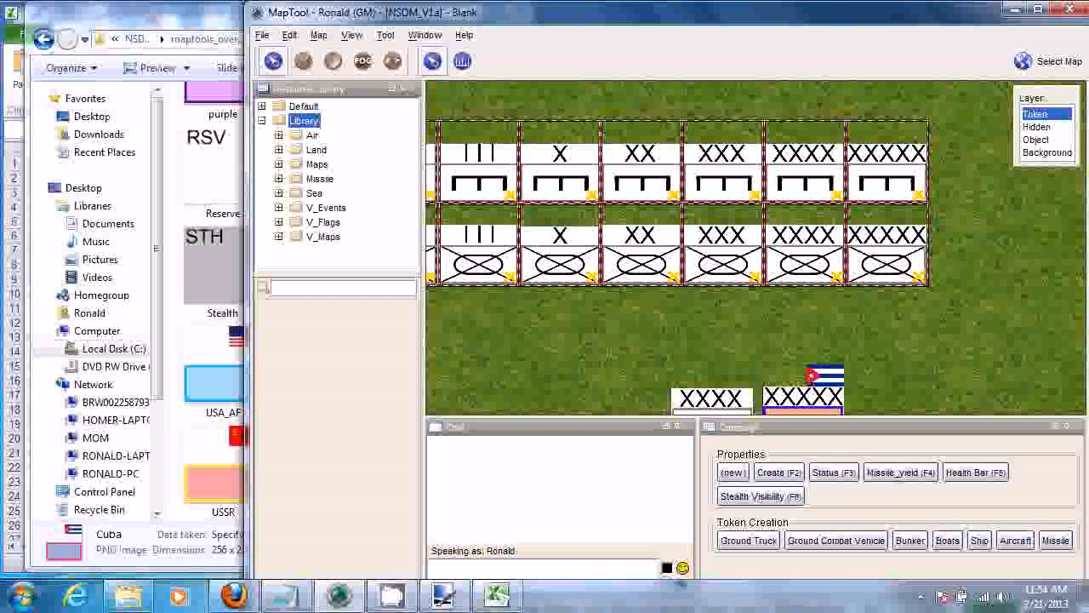
# - Inspect the yellow X markers on the unit token rows and select the Cuba-flagged Maintence_XXXXX token
pyautogui.scroll(-7, 638, 386)
pyautogui.moveTo(638, 386); pyautogui.dragTo(627, 324)
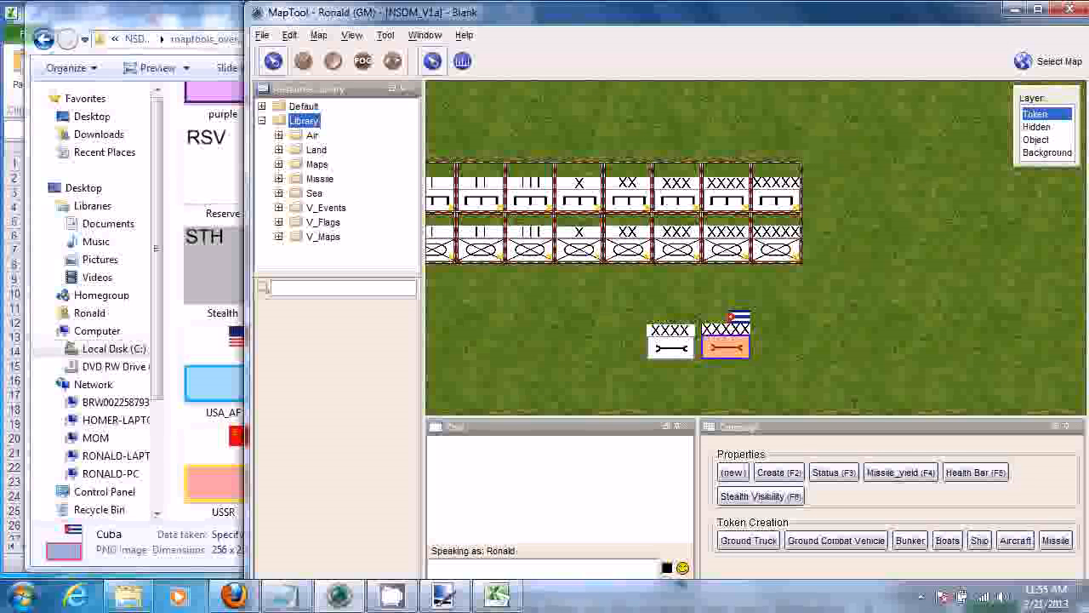
pyautogui.scroll(6, 697, 359)
pyautogui.moveTo(446, 179)
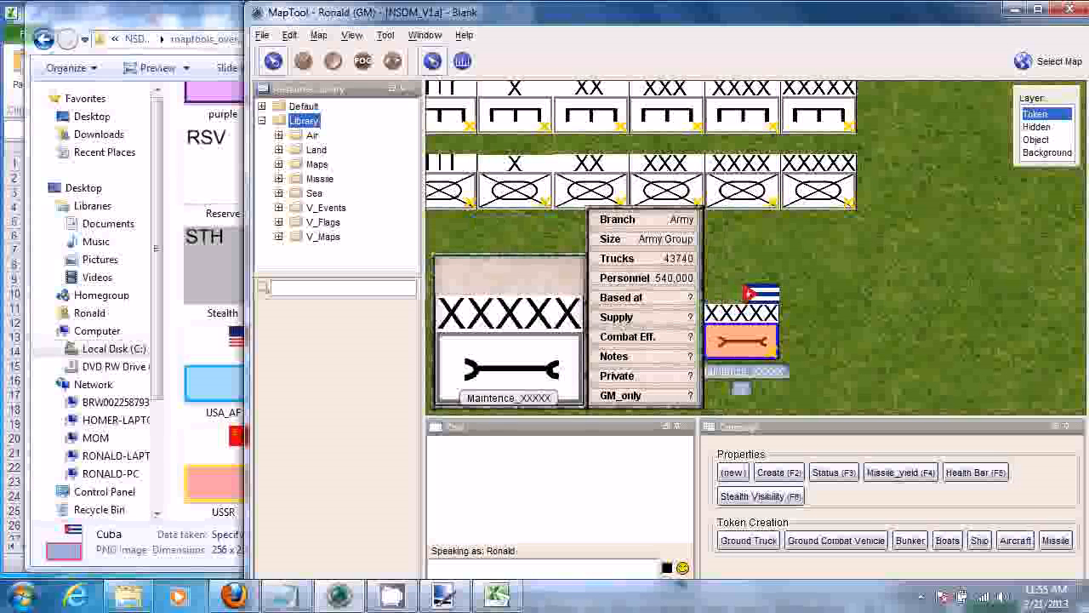
pyautogui.click(741, 340)
# - Look up the maintenance token in the Land resources of the Library, then collapse the whole Library tree
pyautogui.click(278, 149)
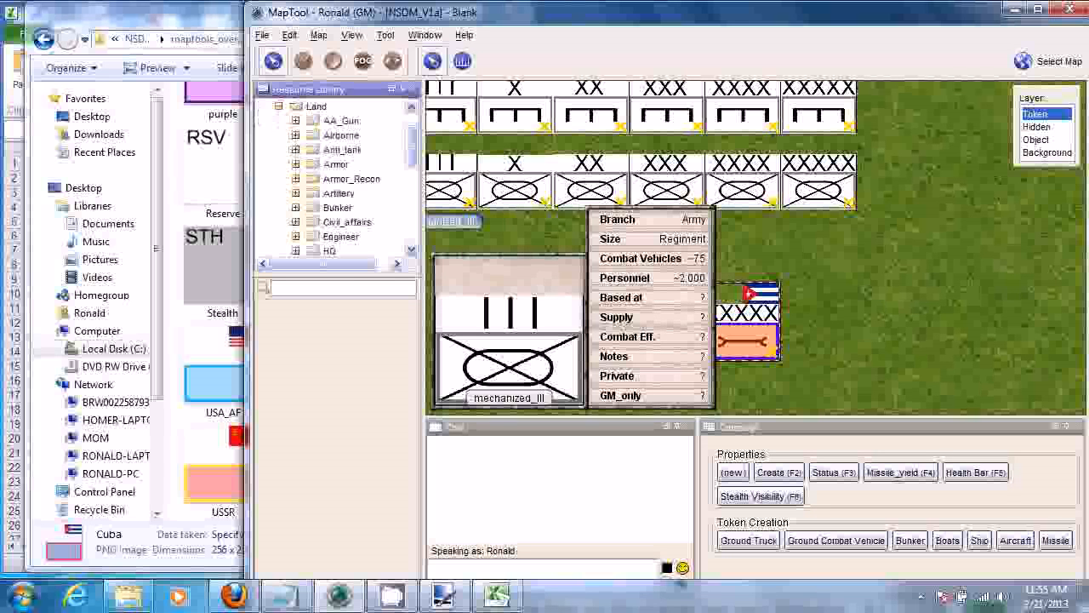
pyautogui.scroll(-3, 344, 170)
pyautogui.click(345, 149)
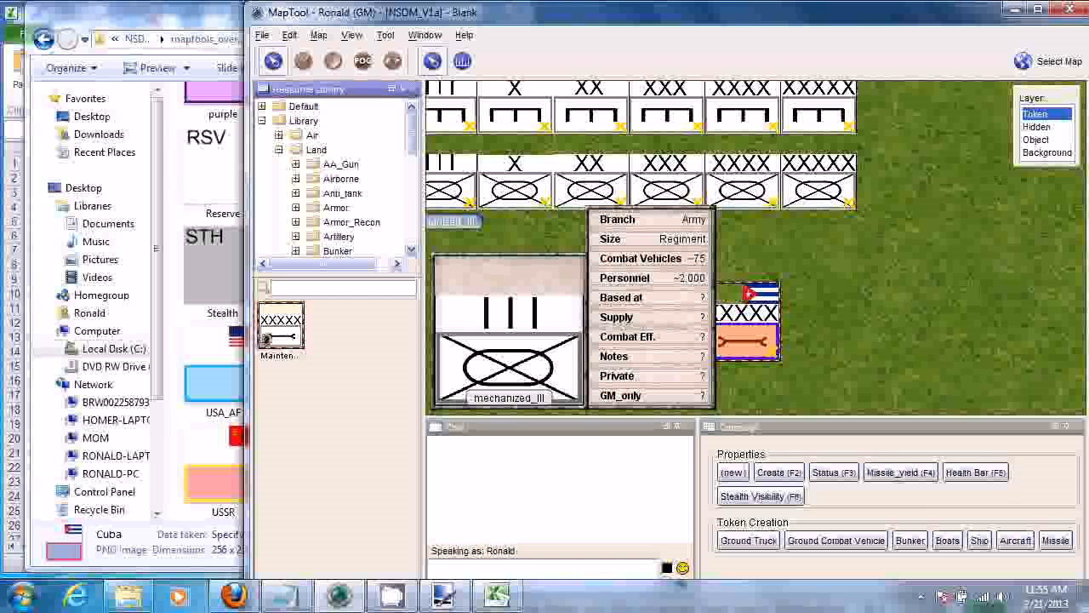
pyautogui.click(279, 150)
pyautogui.click(262, 120)
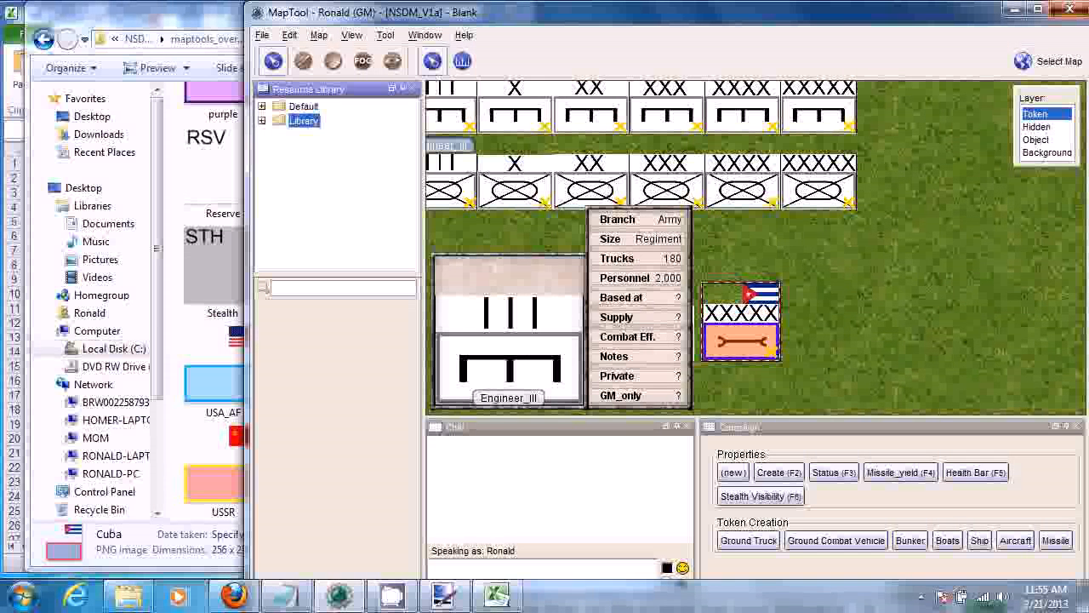
# - Exit MapTool without saving the campaign
pyautogui.hotkey('alt', 'F4')
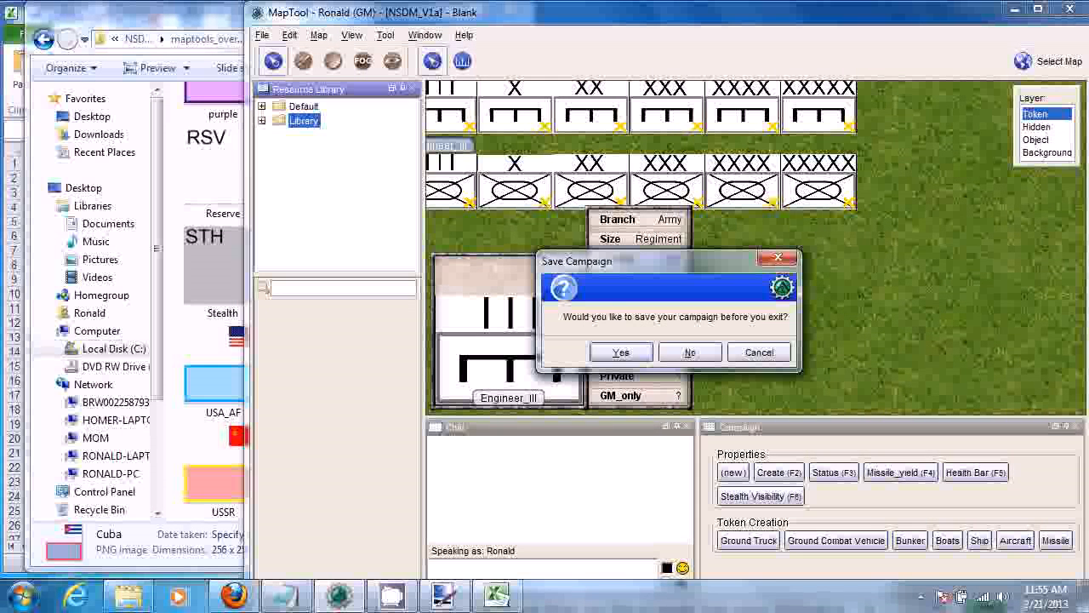
pyautogui.click(690, 353)
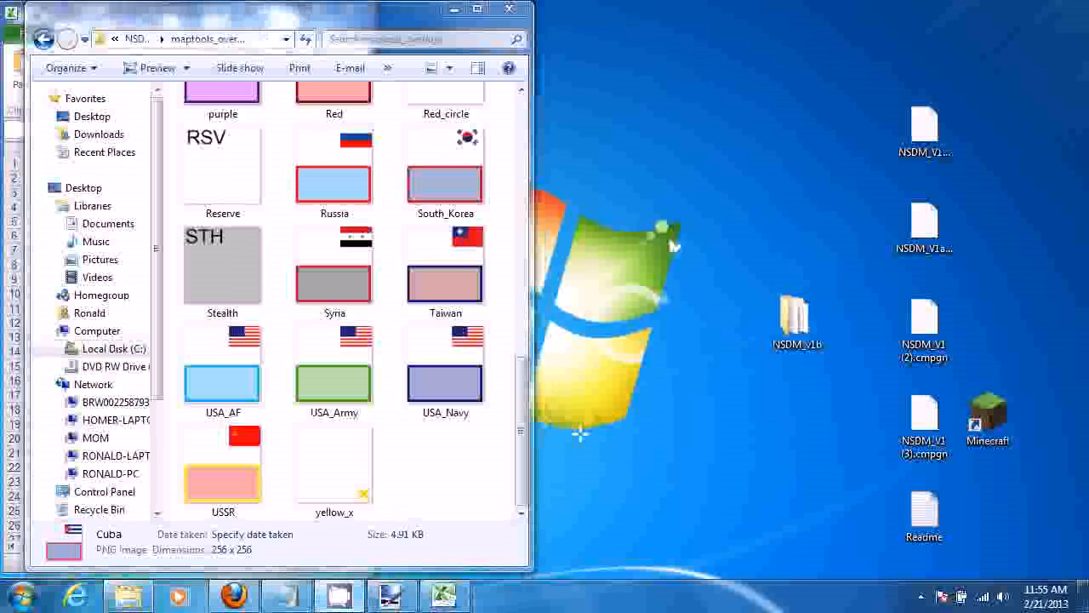